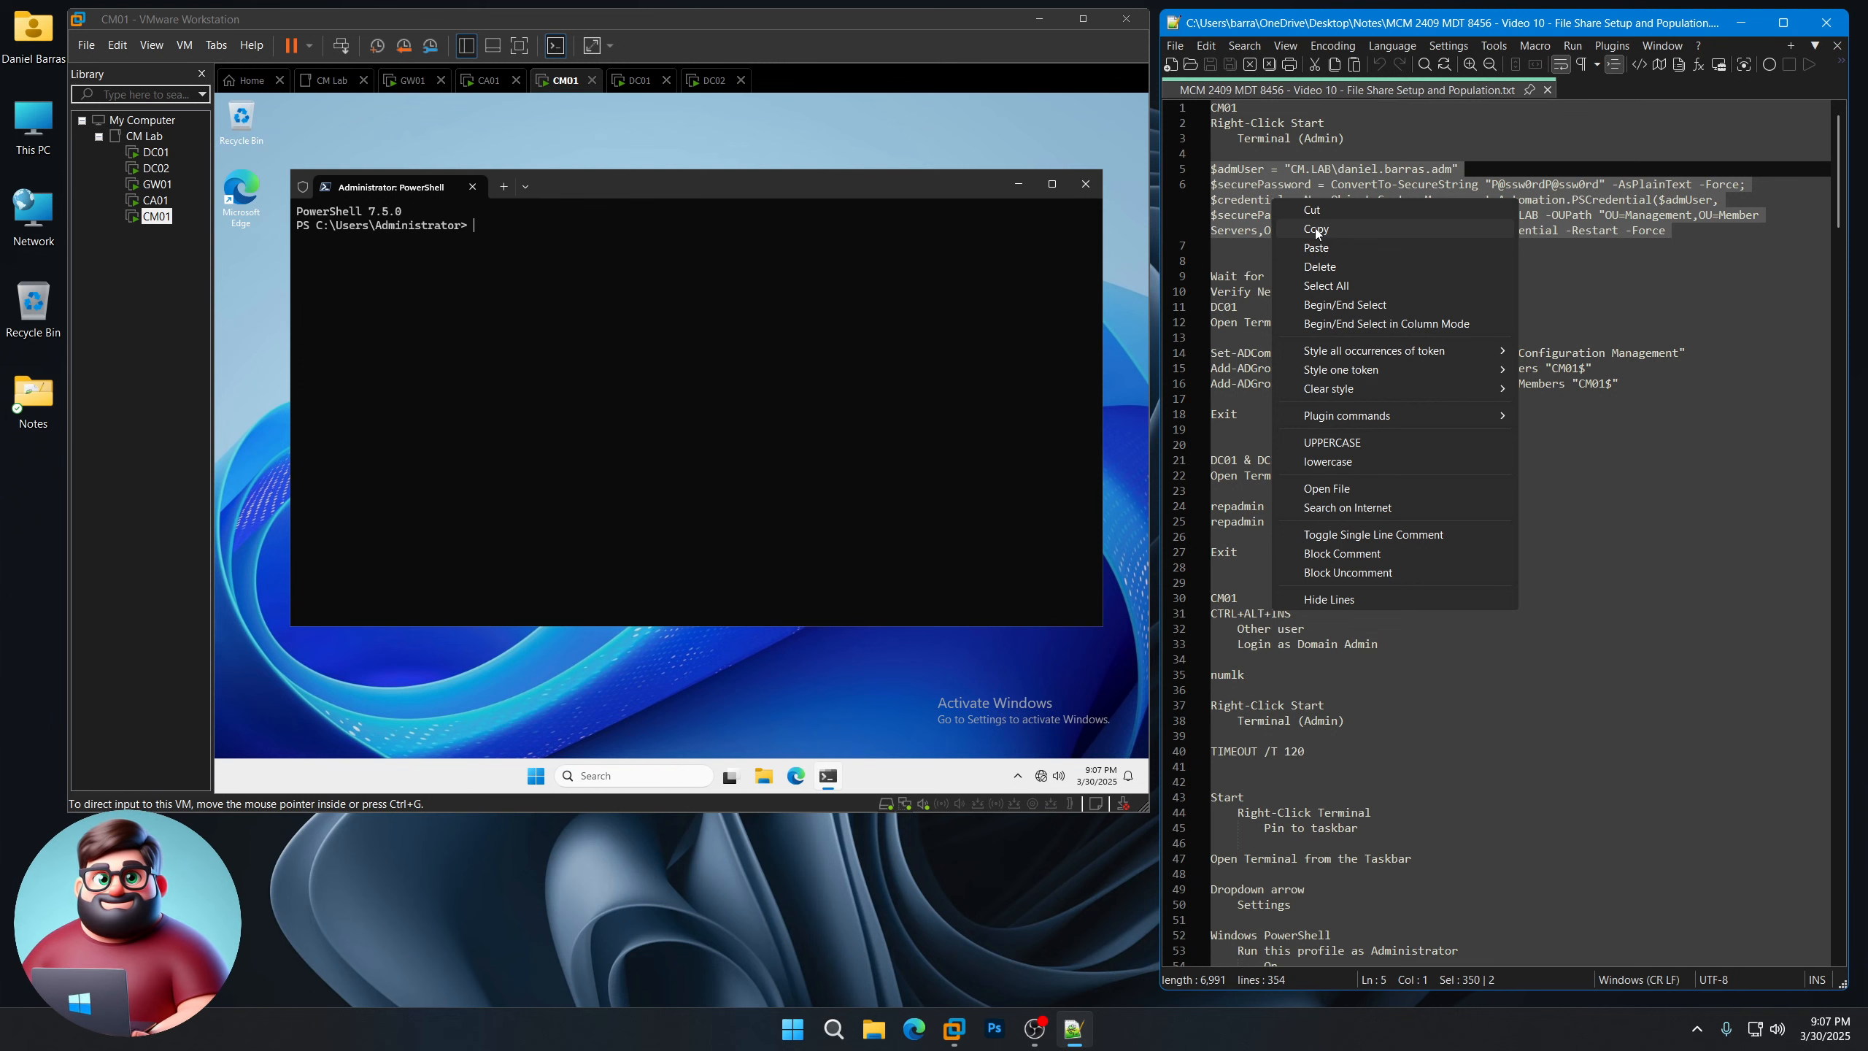
Step: Paste the Add-Computer CM.LAB domain-join commands into CM01's PowerShell so the VM restarts
left_click(1315, 229)
right_click(680, 279)
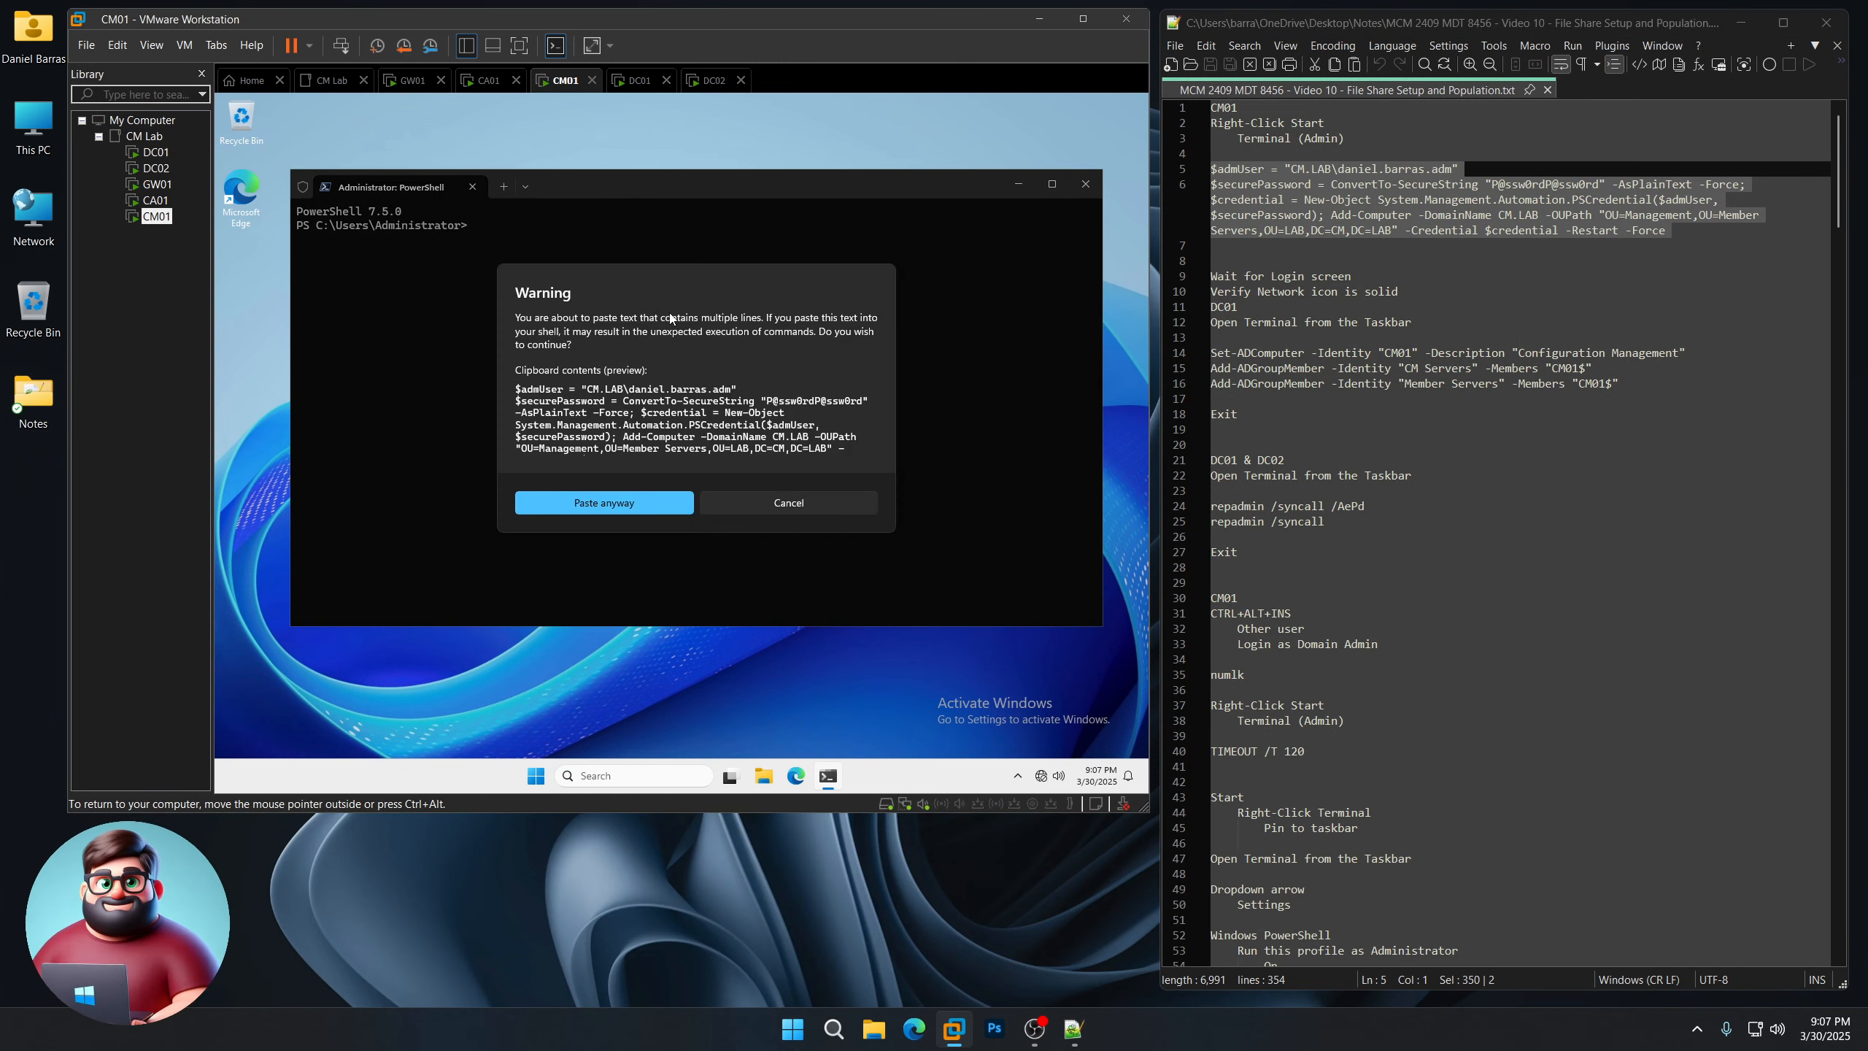
left_click(616, 507)
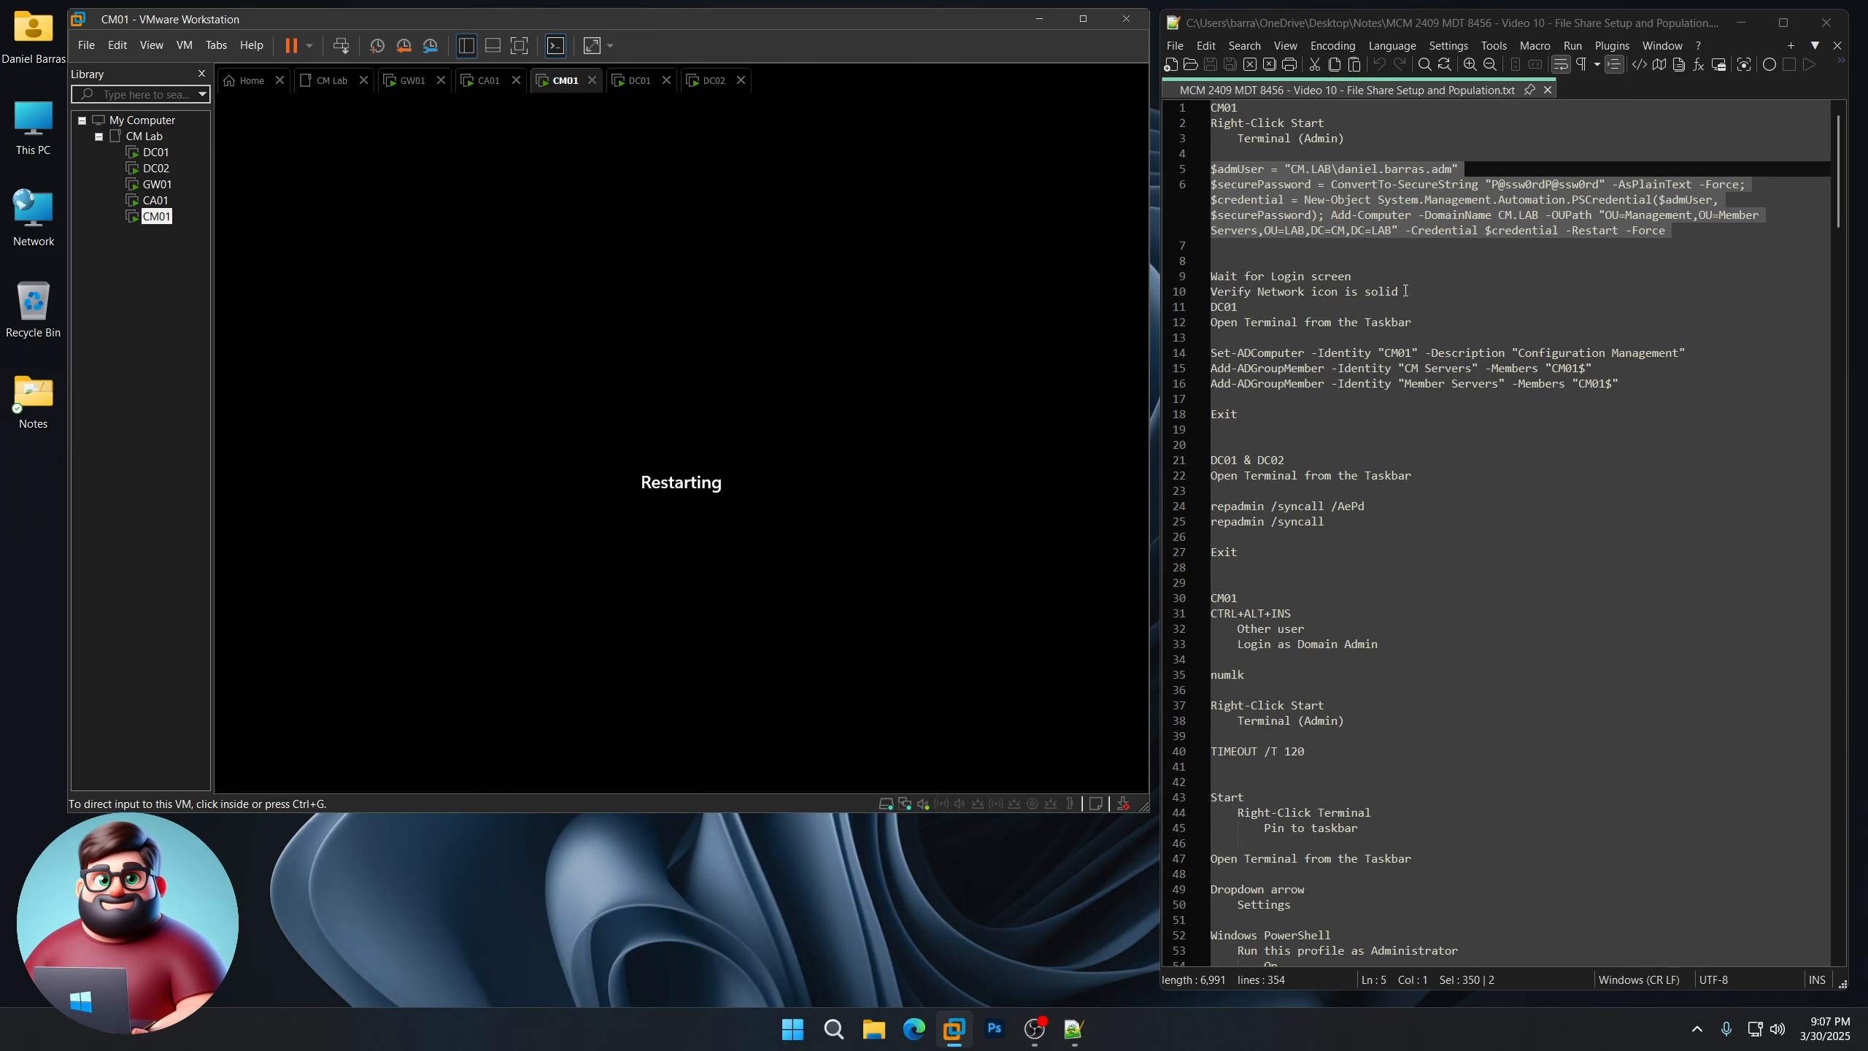
left_click_drag(1400, 291, 1209, 278)
Step: Switch to DC01 and open an administrator PowerShell there
left_click(922, 883)
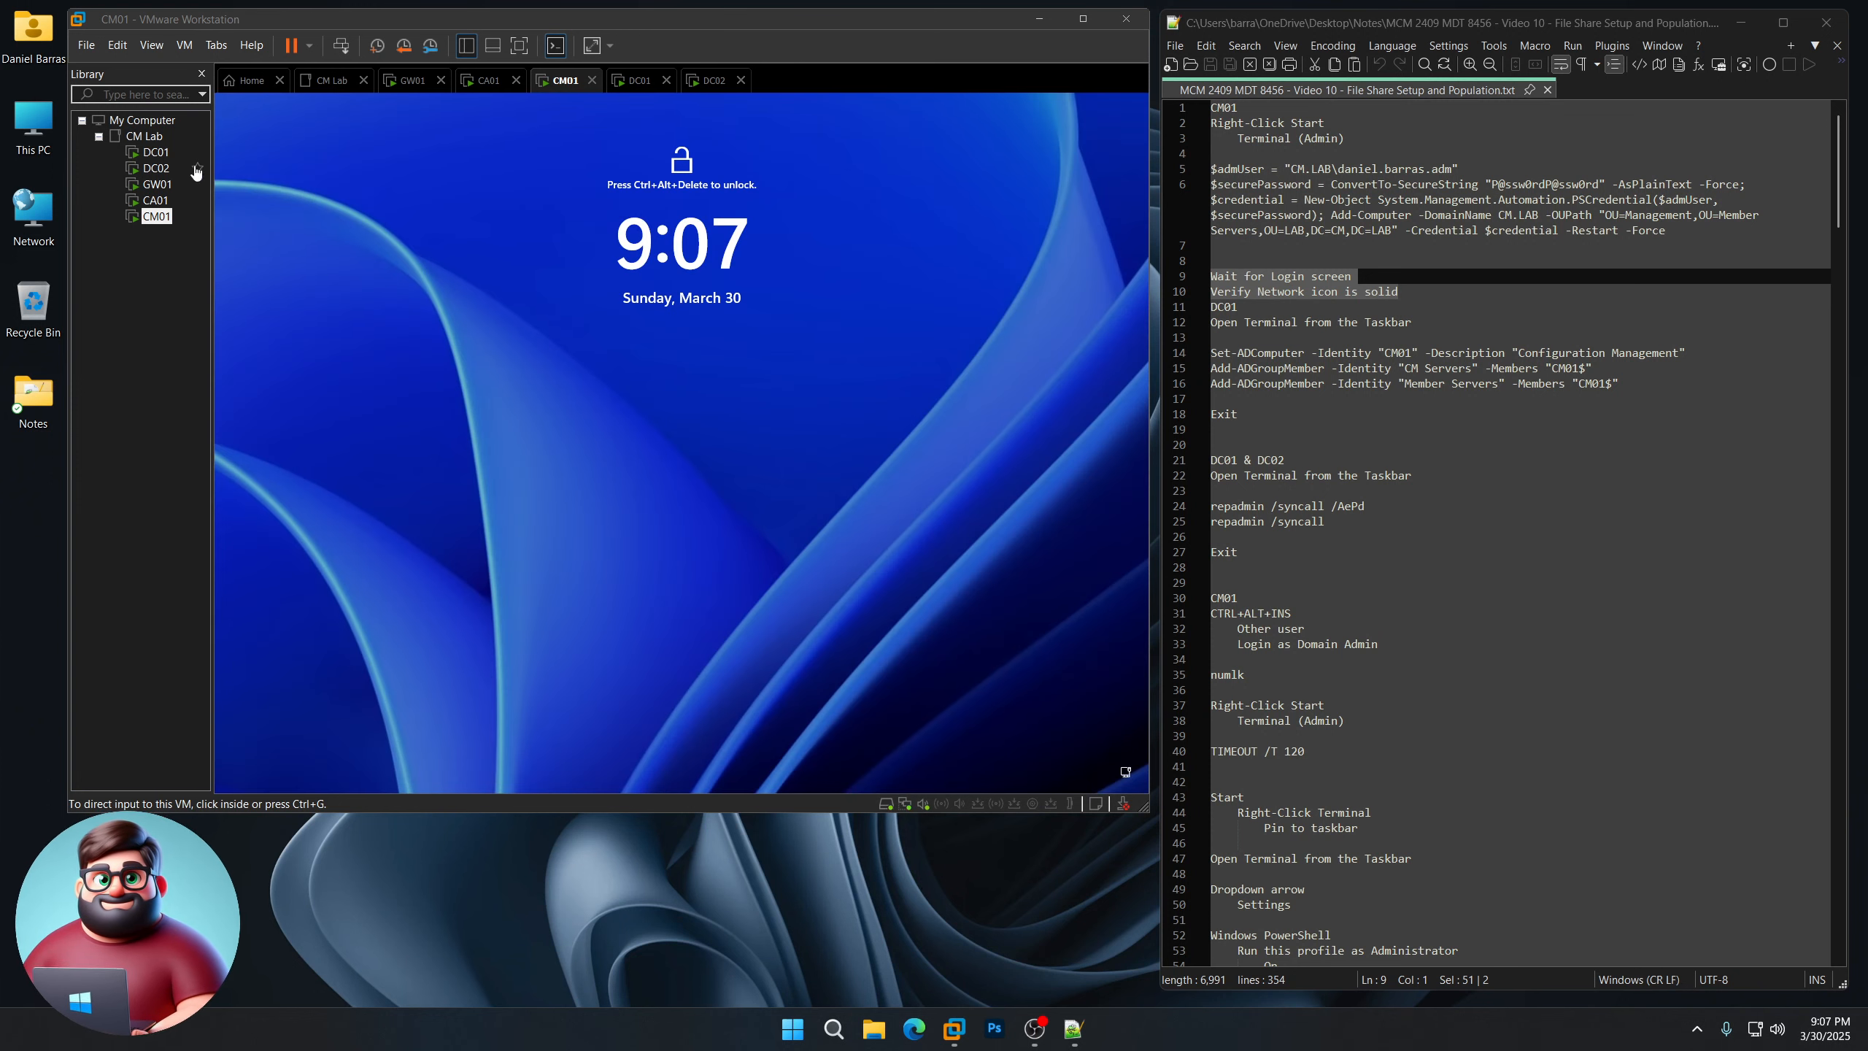
left_click(156, 153)
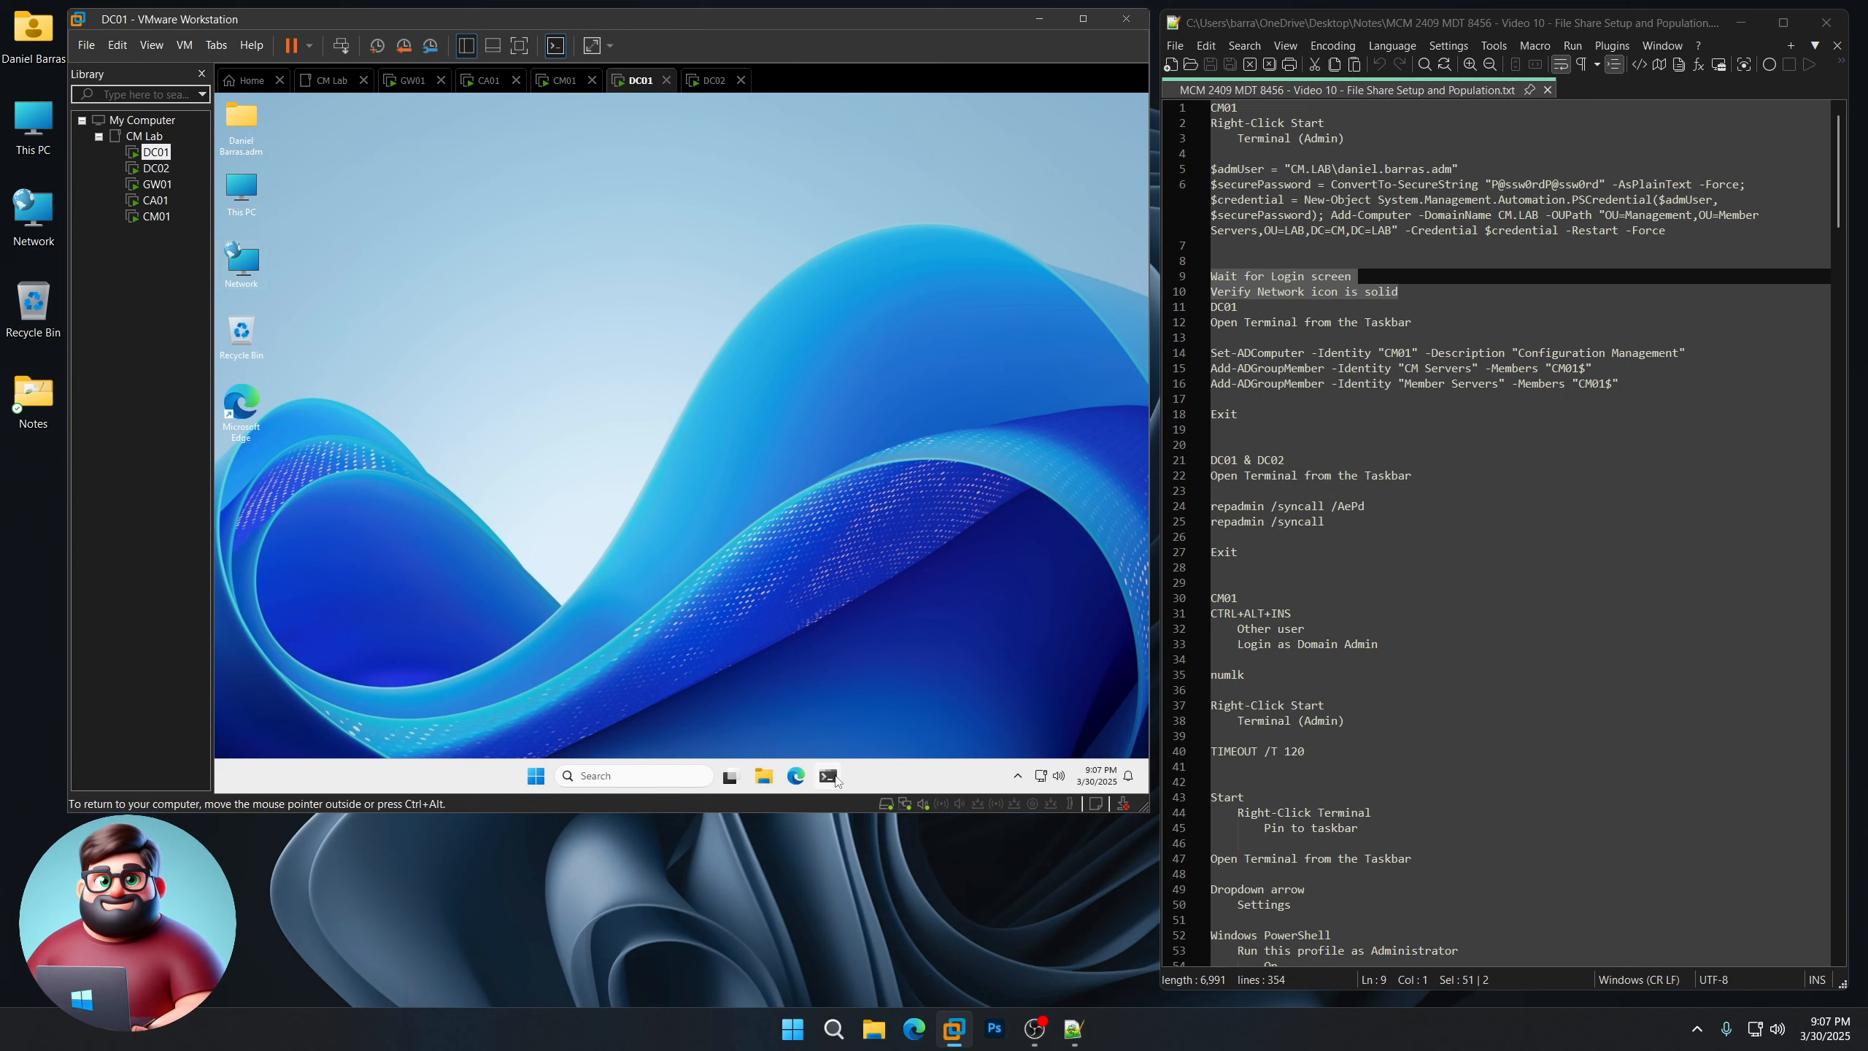
left_click(833, 777)
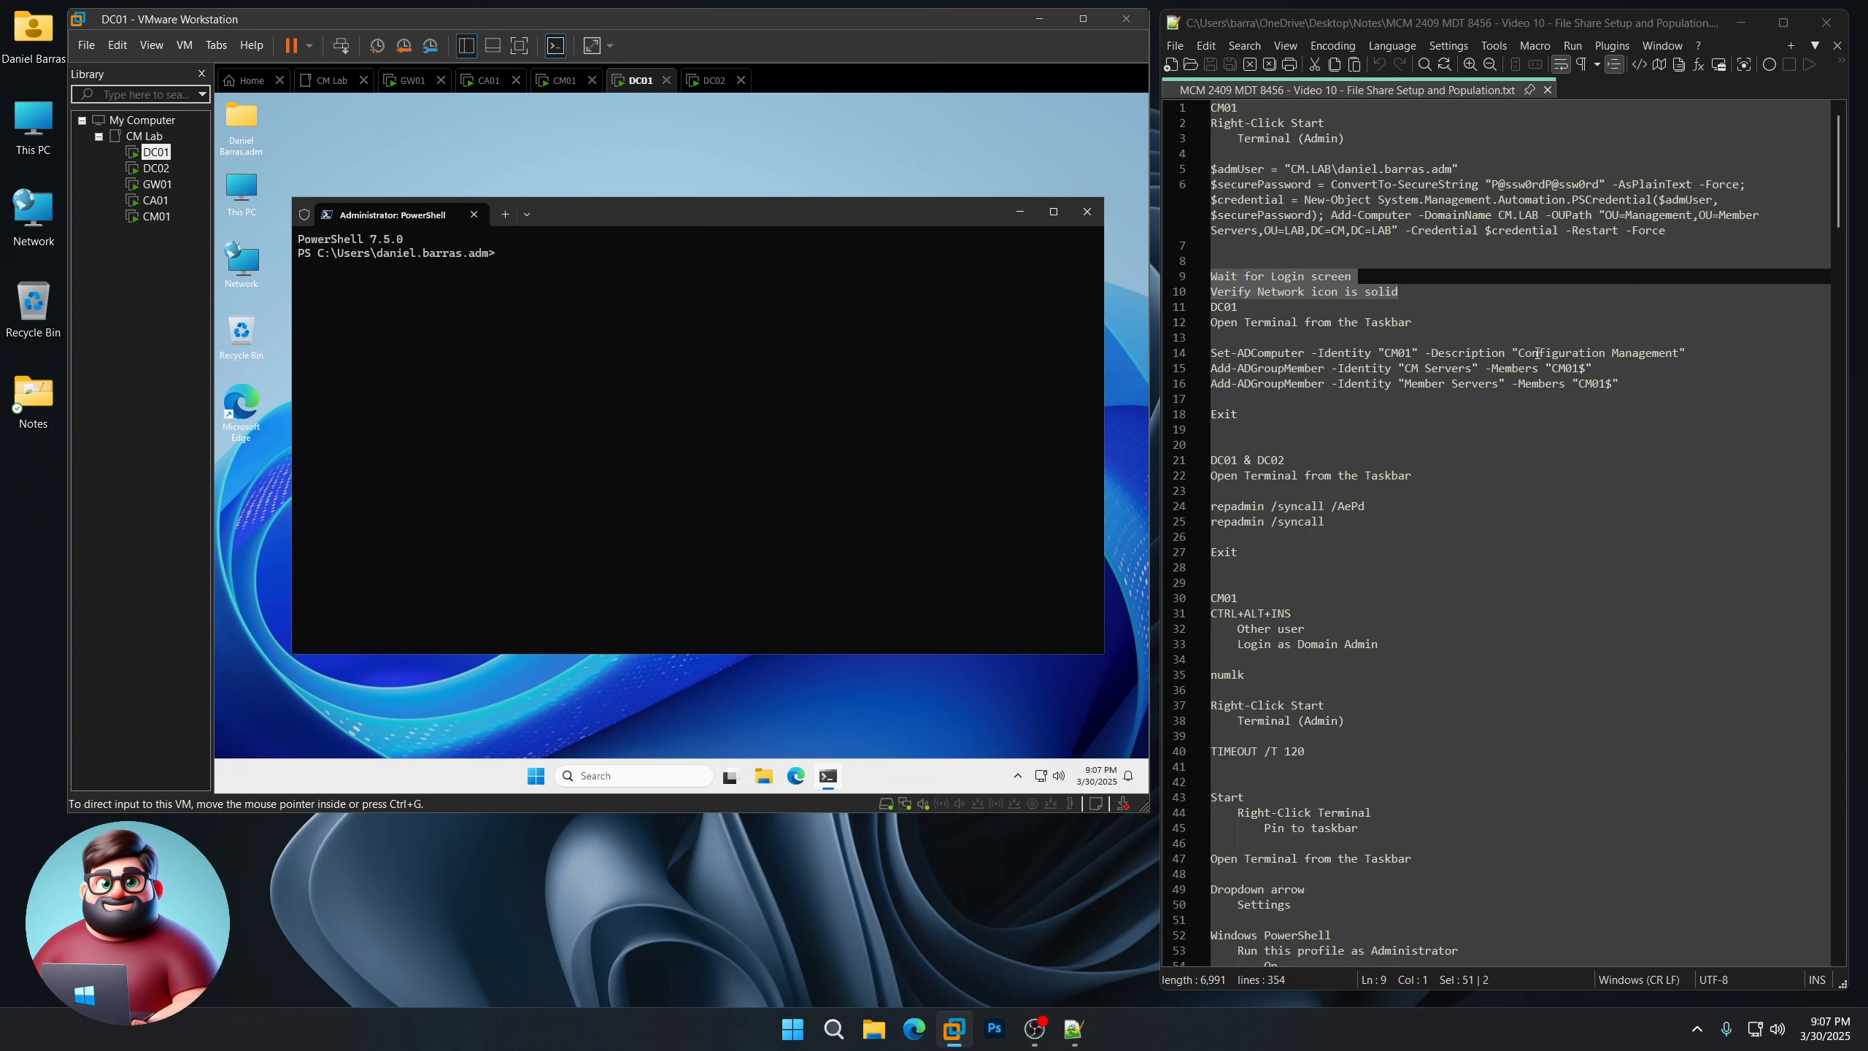
Step: Run the commands giving CM01 the Configuration Management description and CM Servers and Member Servers membership
left_click_drag(1518, 353, 1674, 353)
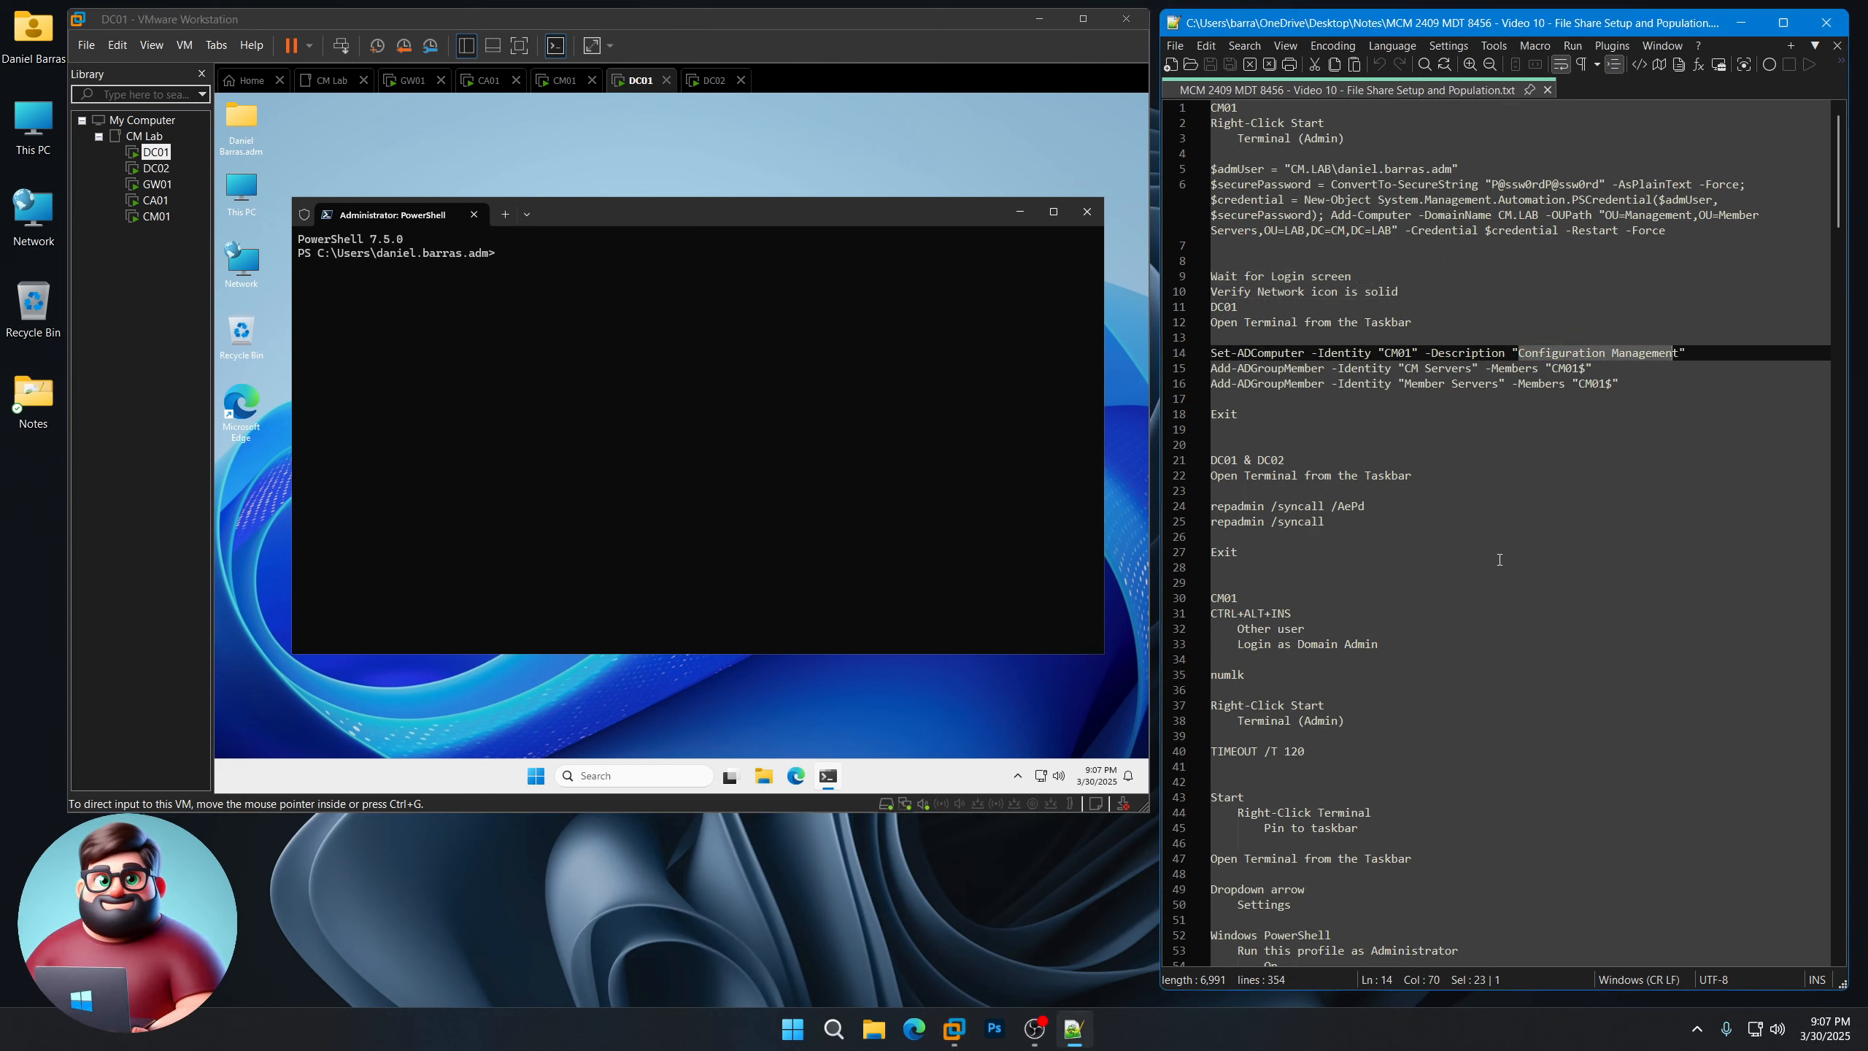
mouse_move(1406, 368)
left_mouse_down()
mouse_move(1456, 369)
mouse_move(1433, 383)
left_mouse_up()
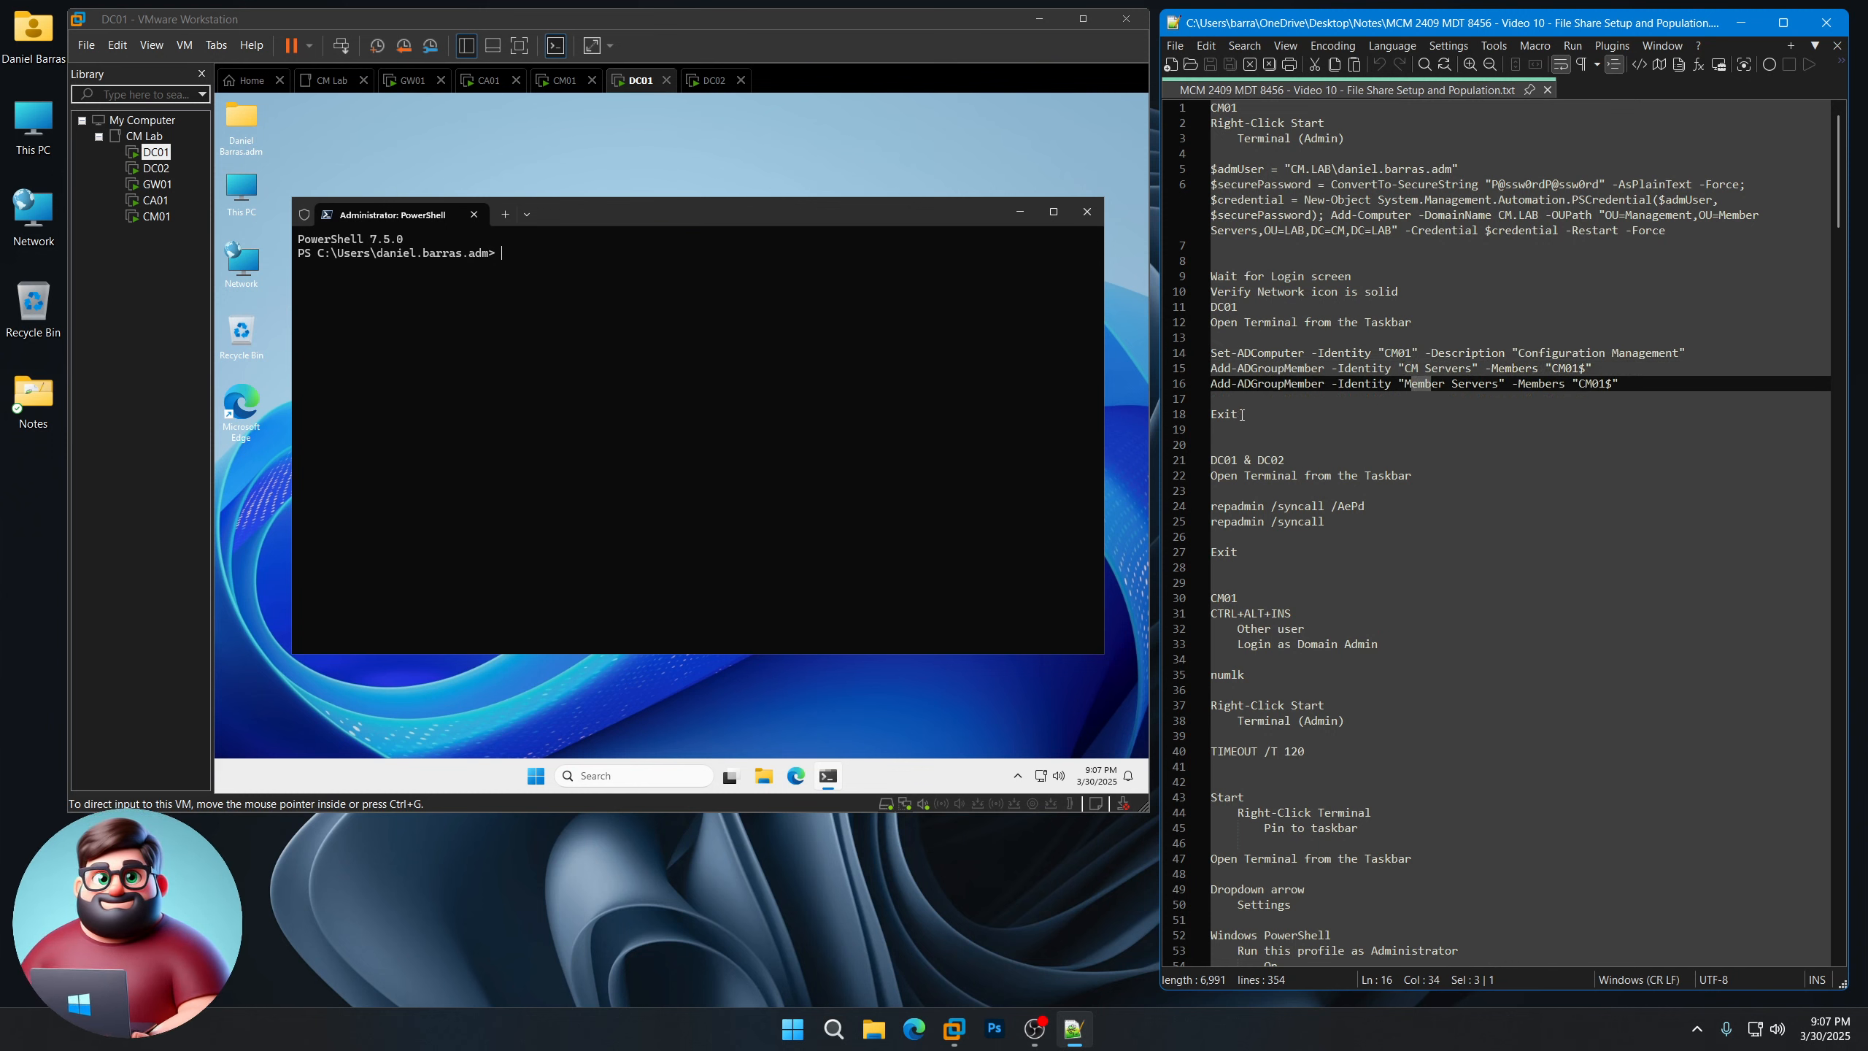
left_click_drag(1241, 416, 1206, 353)
right_click(1241, 359)
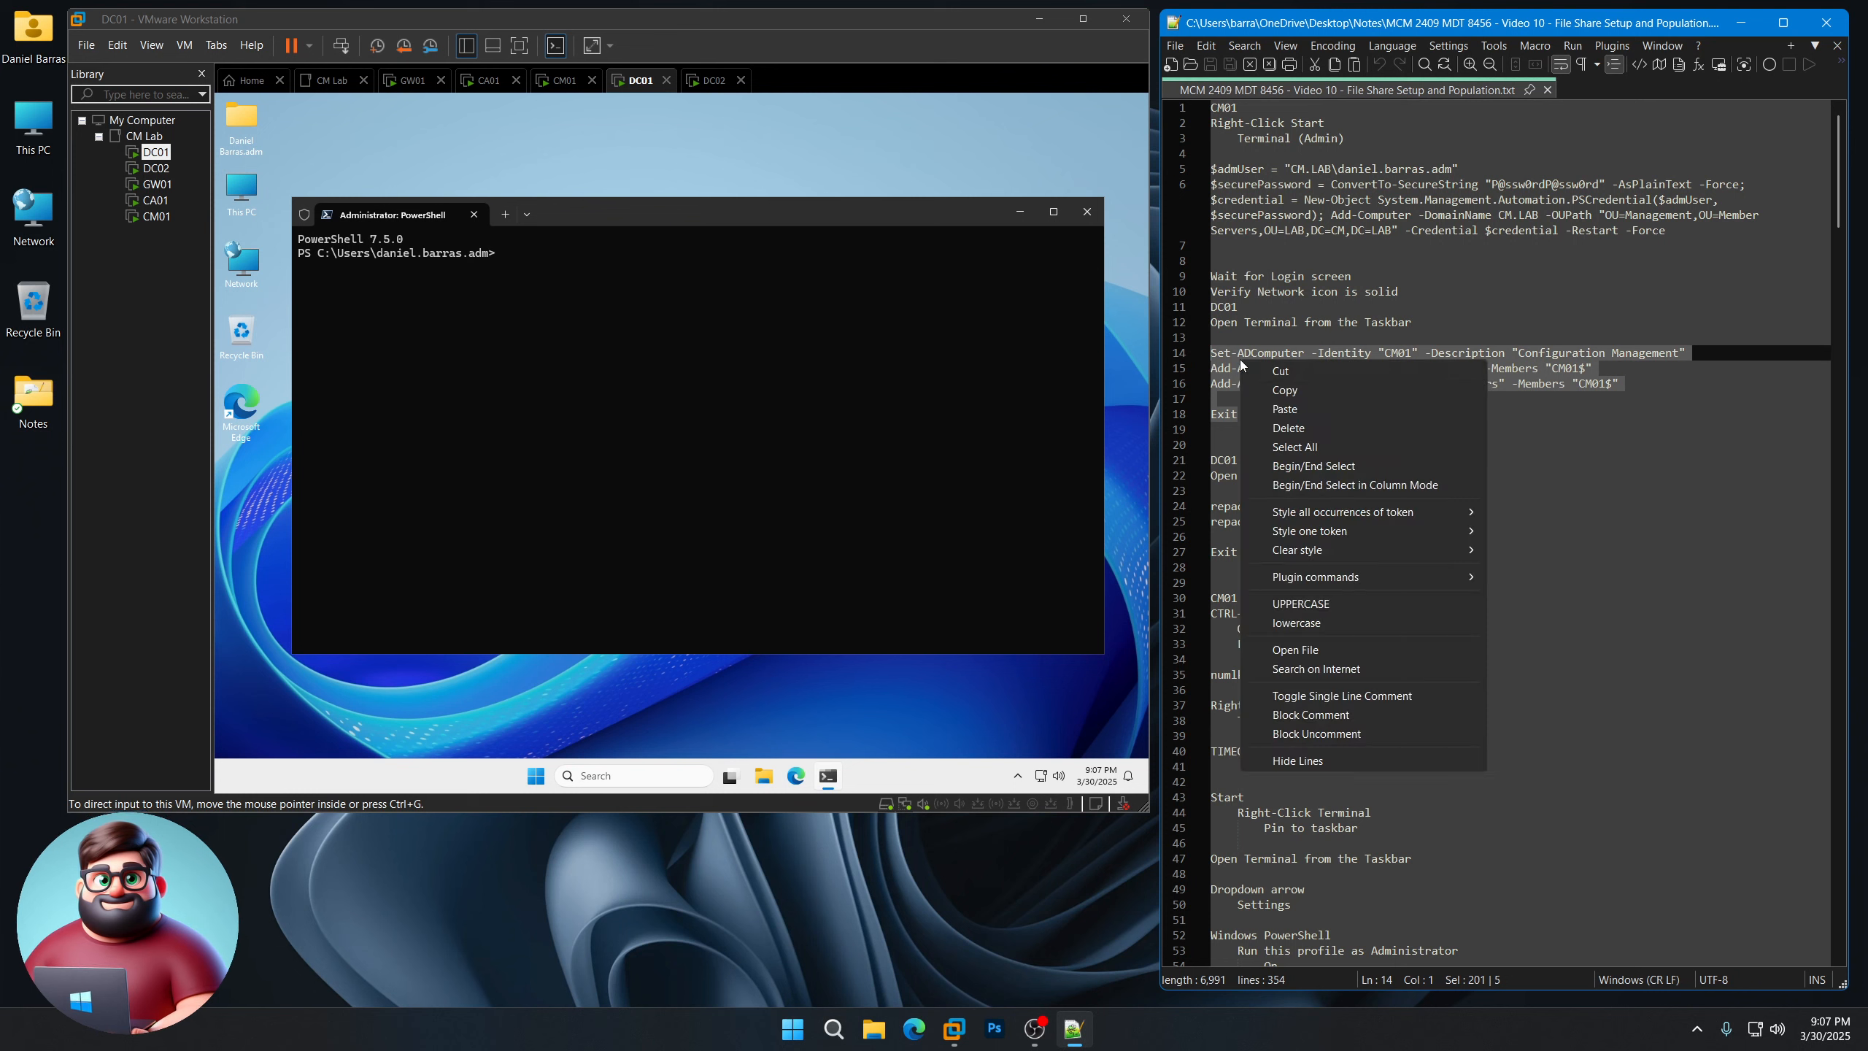
left_click(1283, 390)
right_click(639, 313)
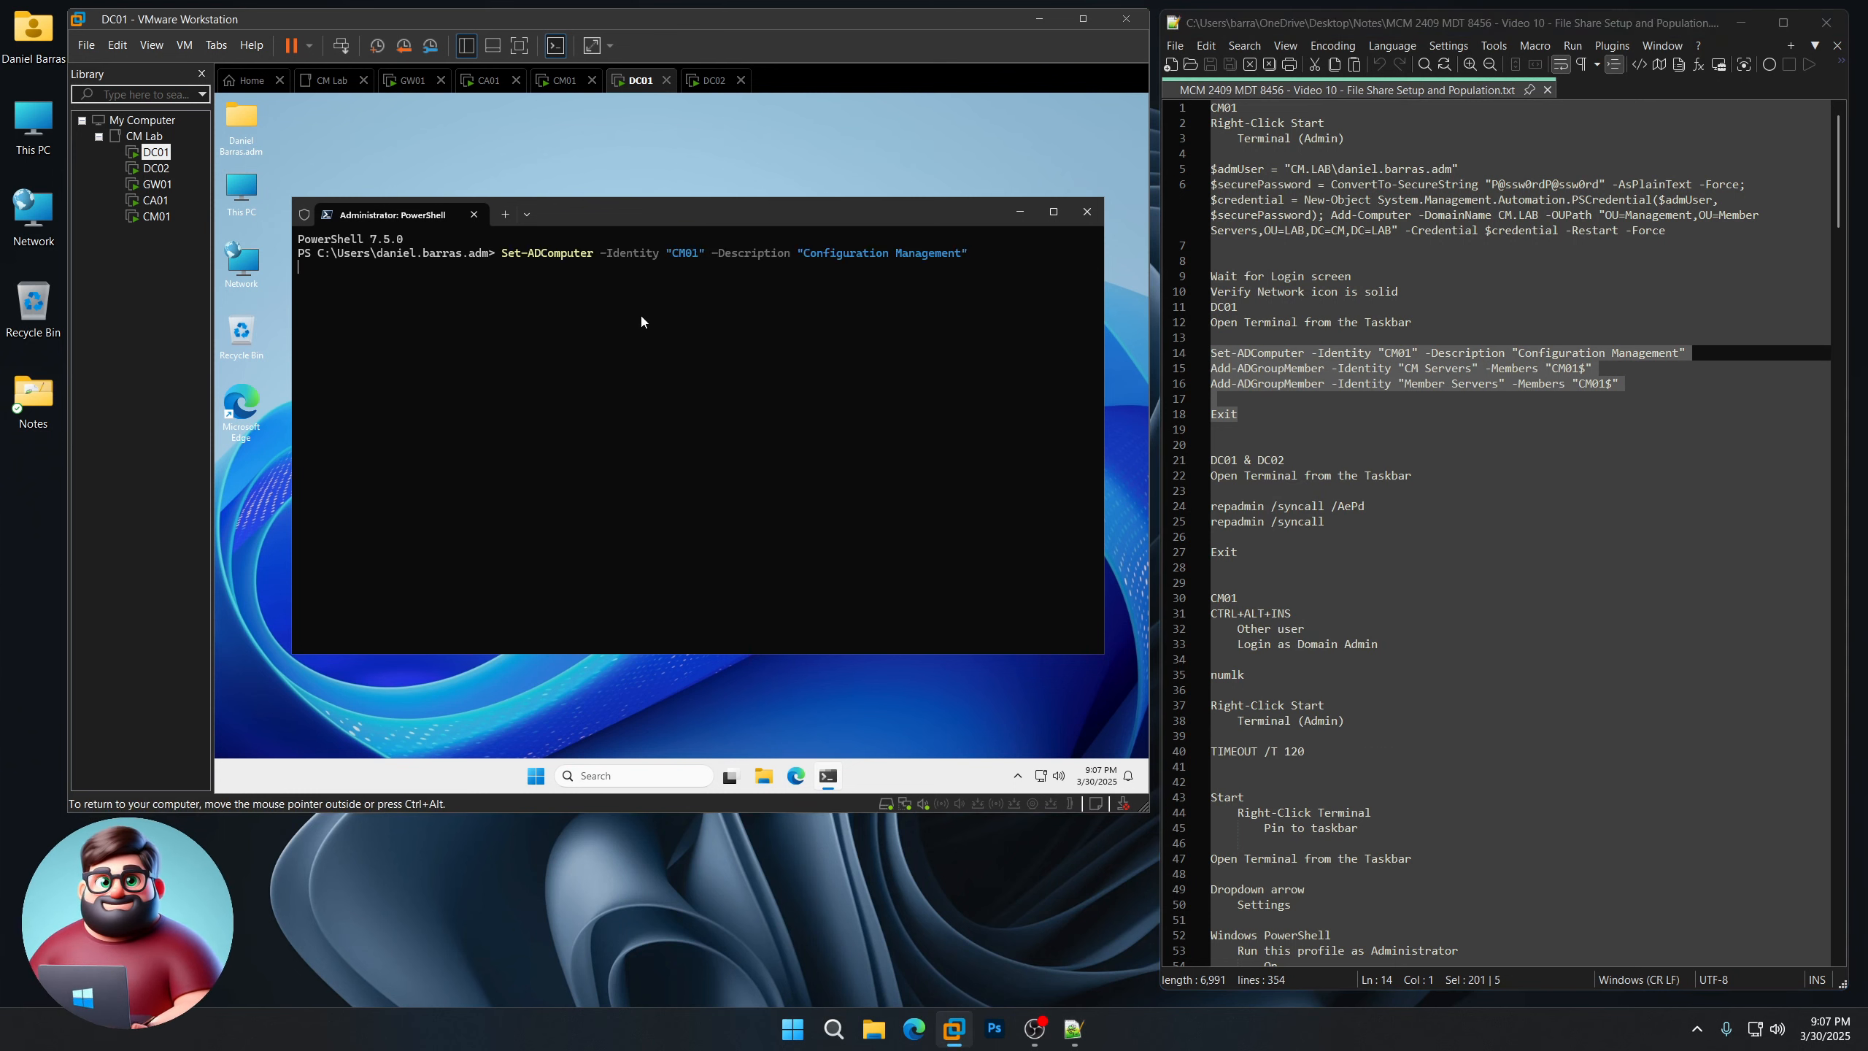
key("Return")
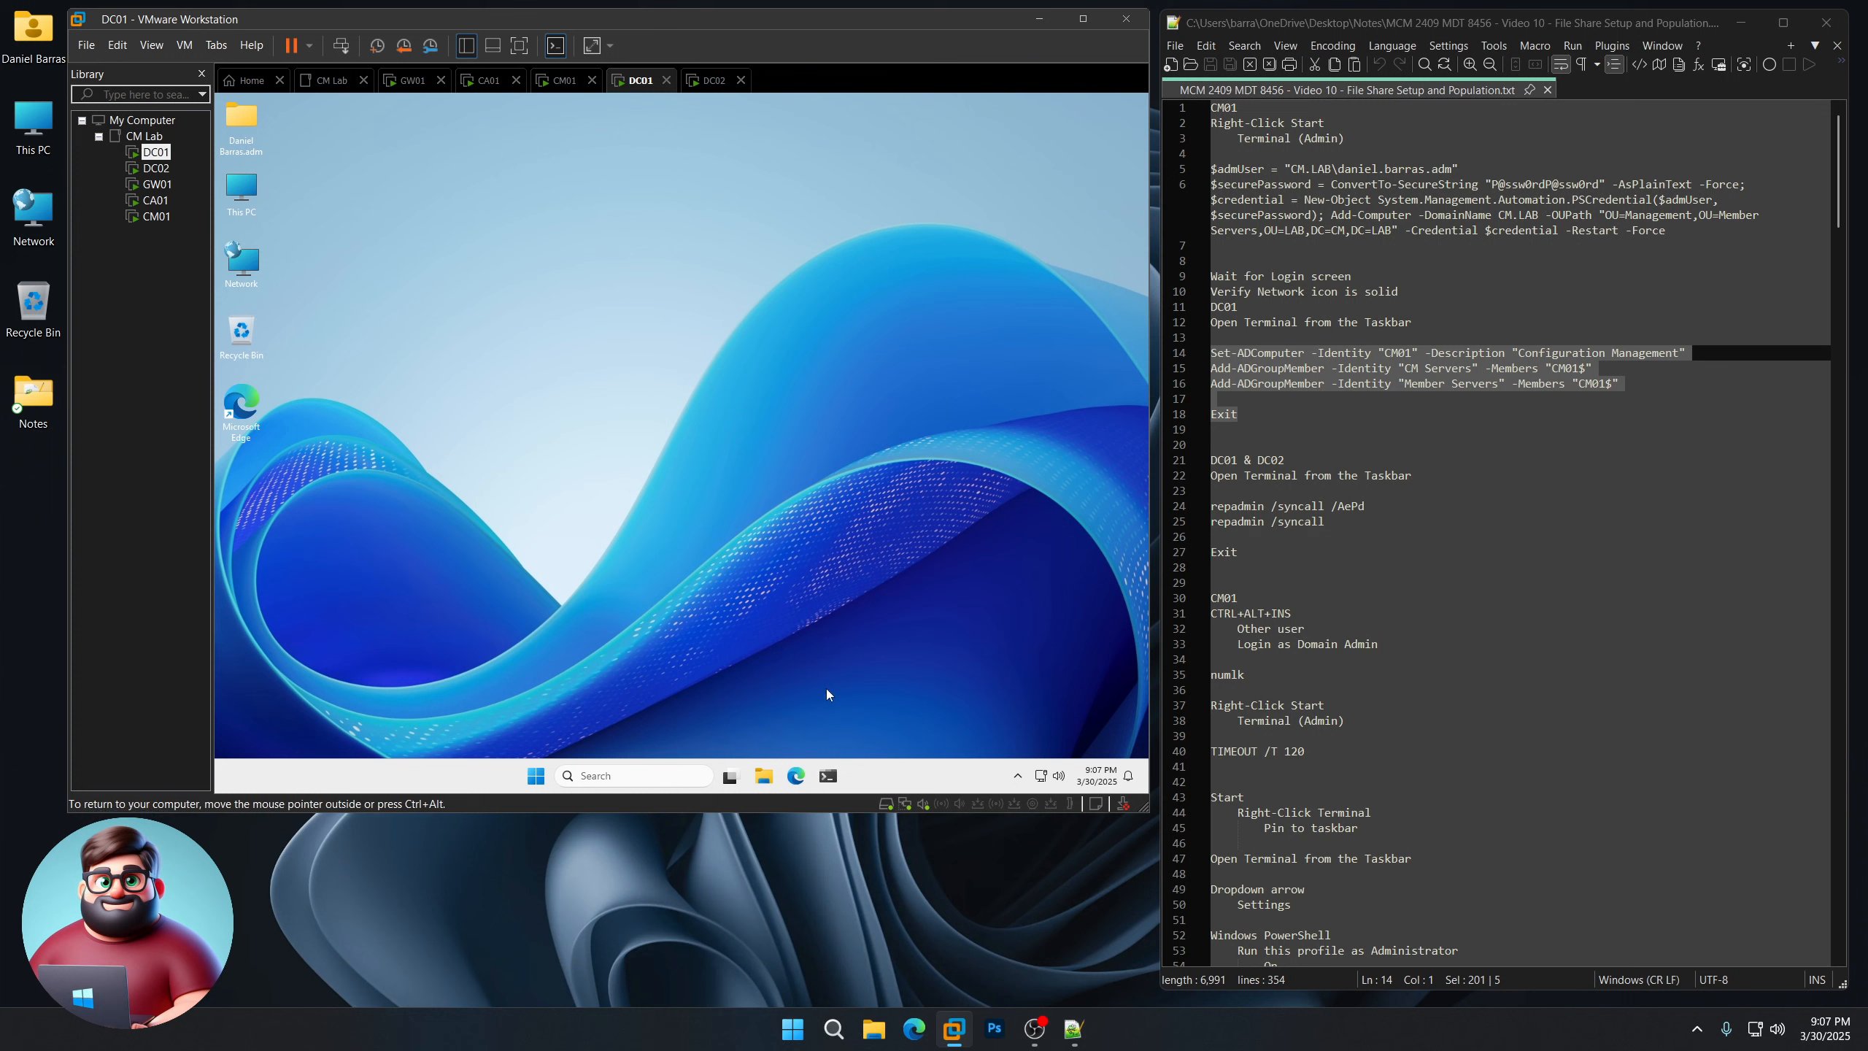
left_click(827, 775)
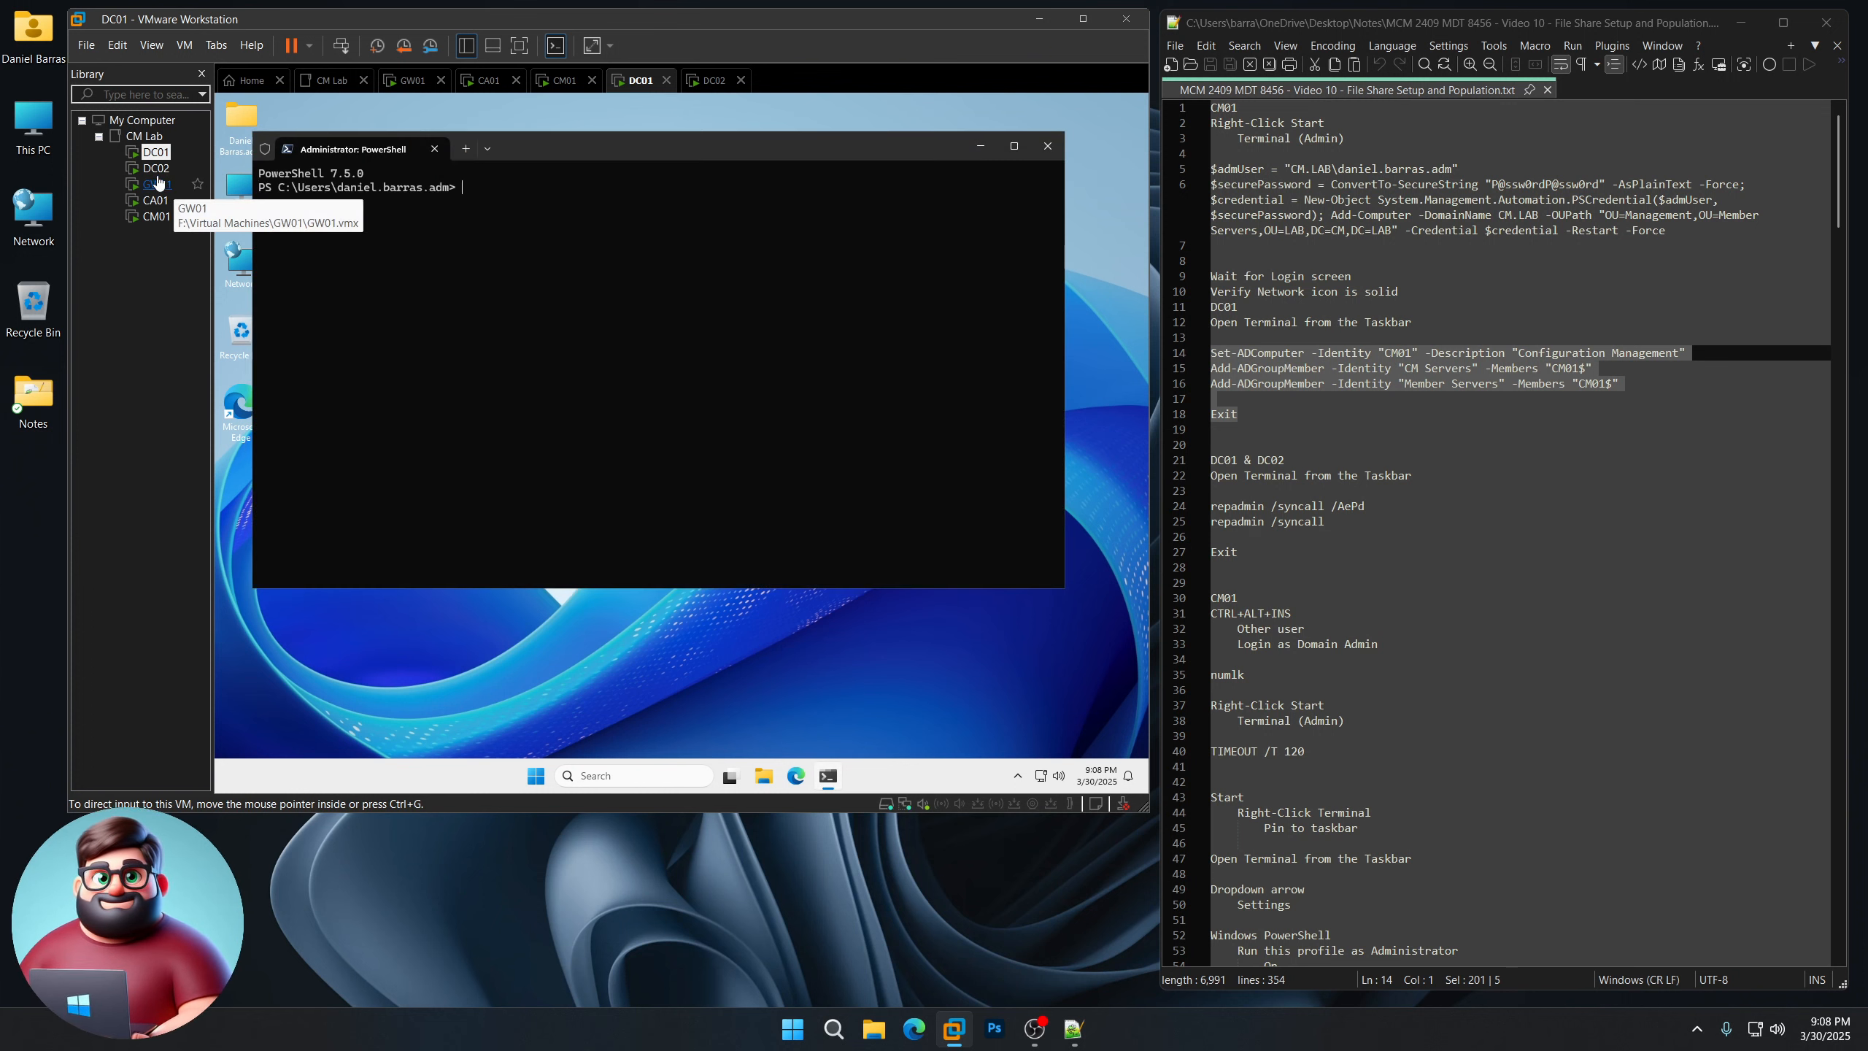
Step: Run the copied repadmin /syncall commands in PowerShell on DC01 and on DC02
left_click(156, 168)
left_click(829, 775)
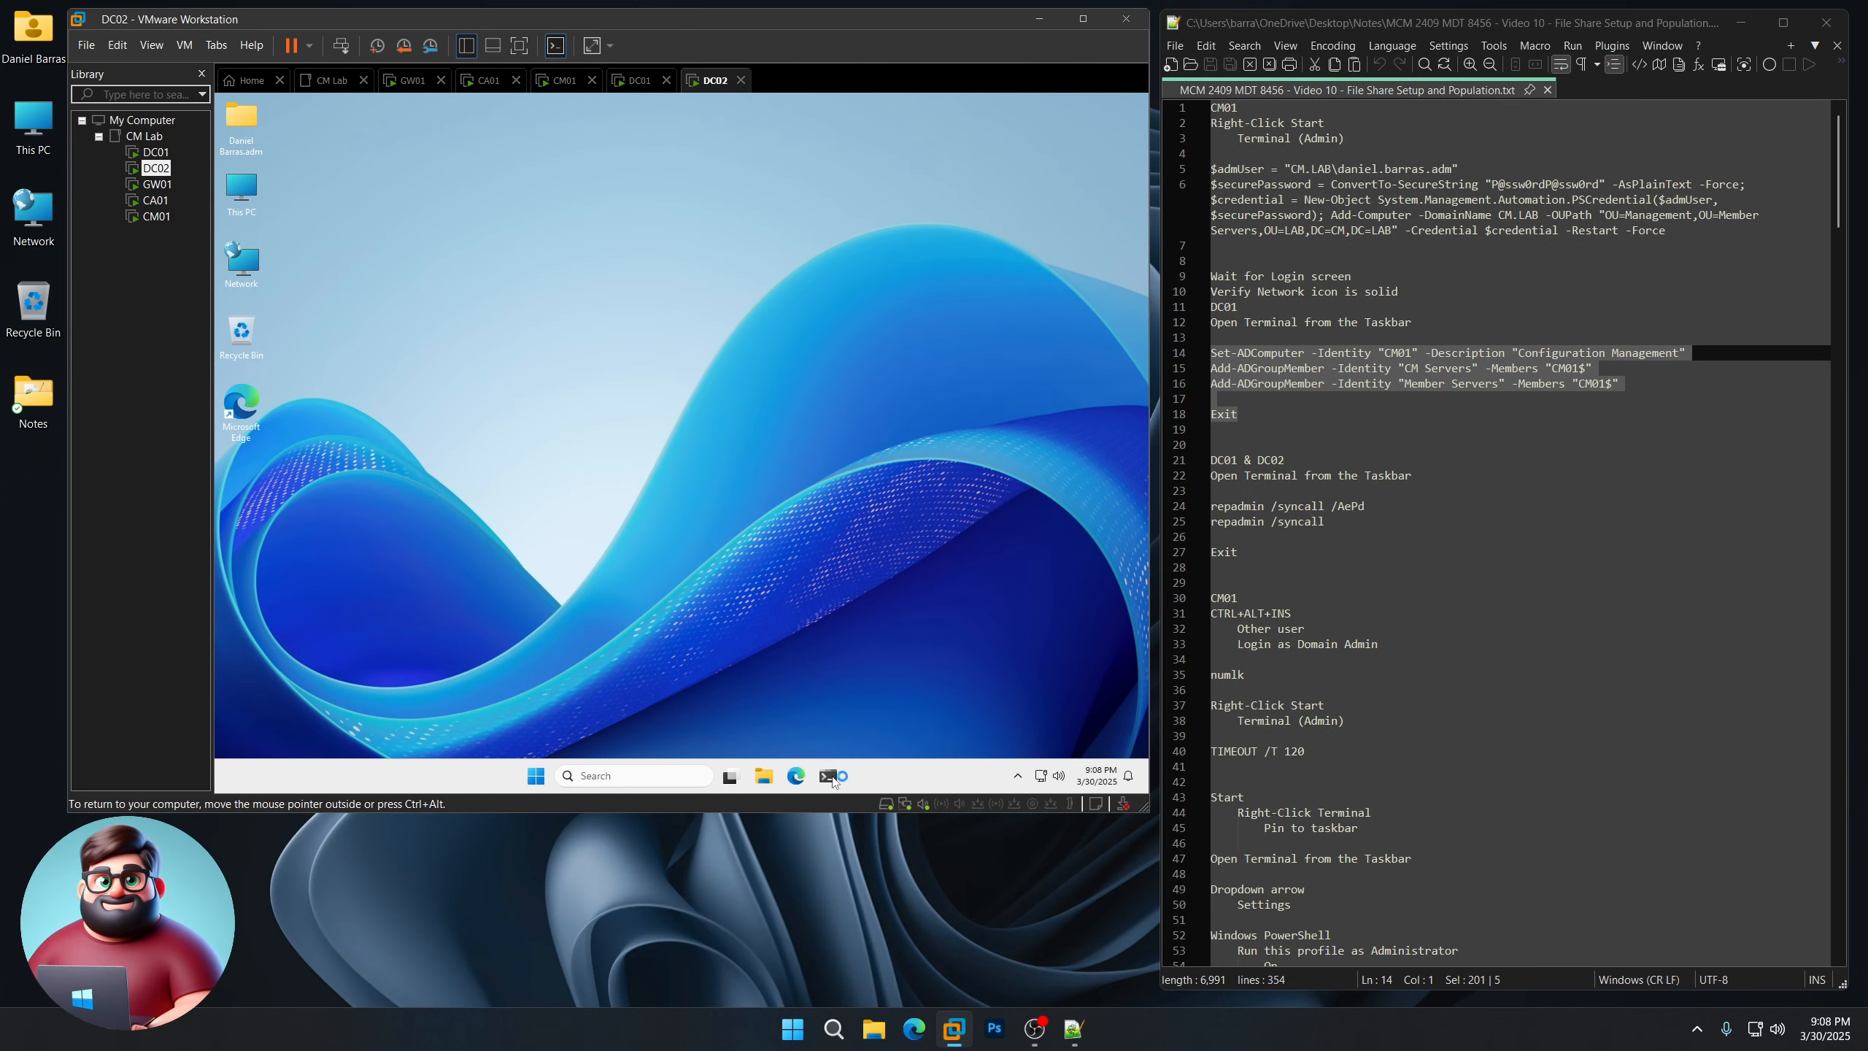
left_click_drag(1240, 553, 1196, 511)
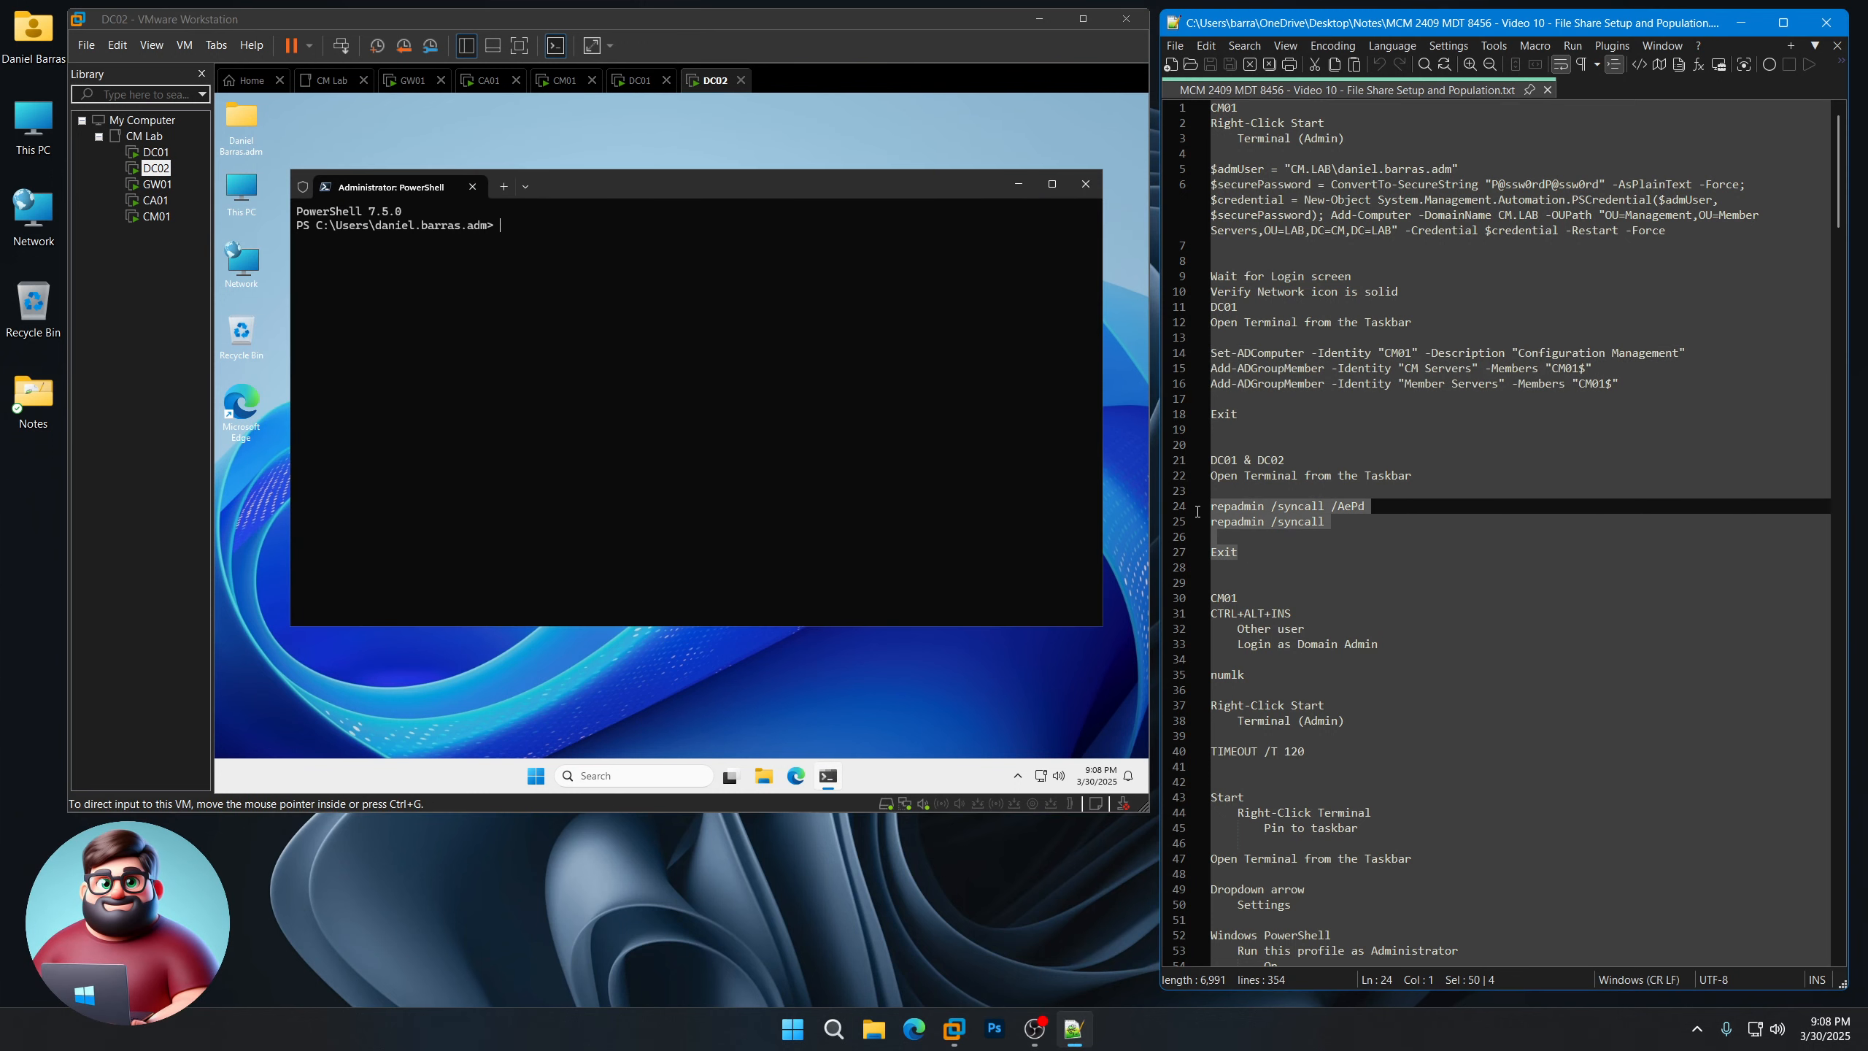
right_click(1251, 508)
left_click(1294, 540)
left_click(164, 154)
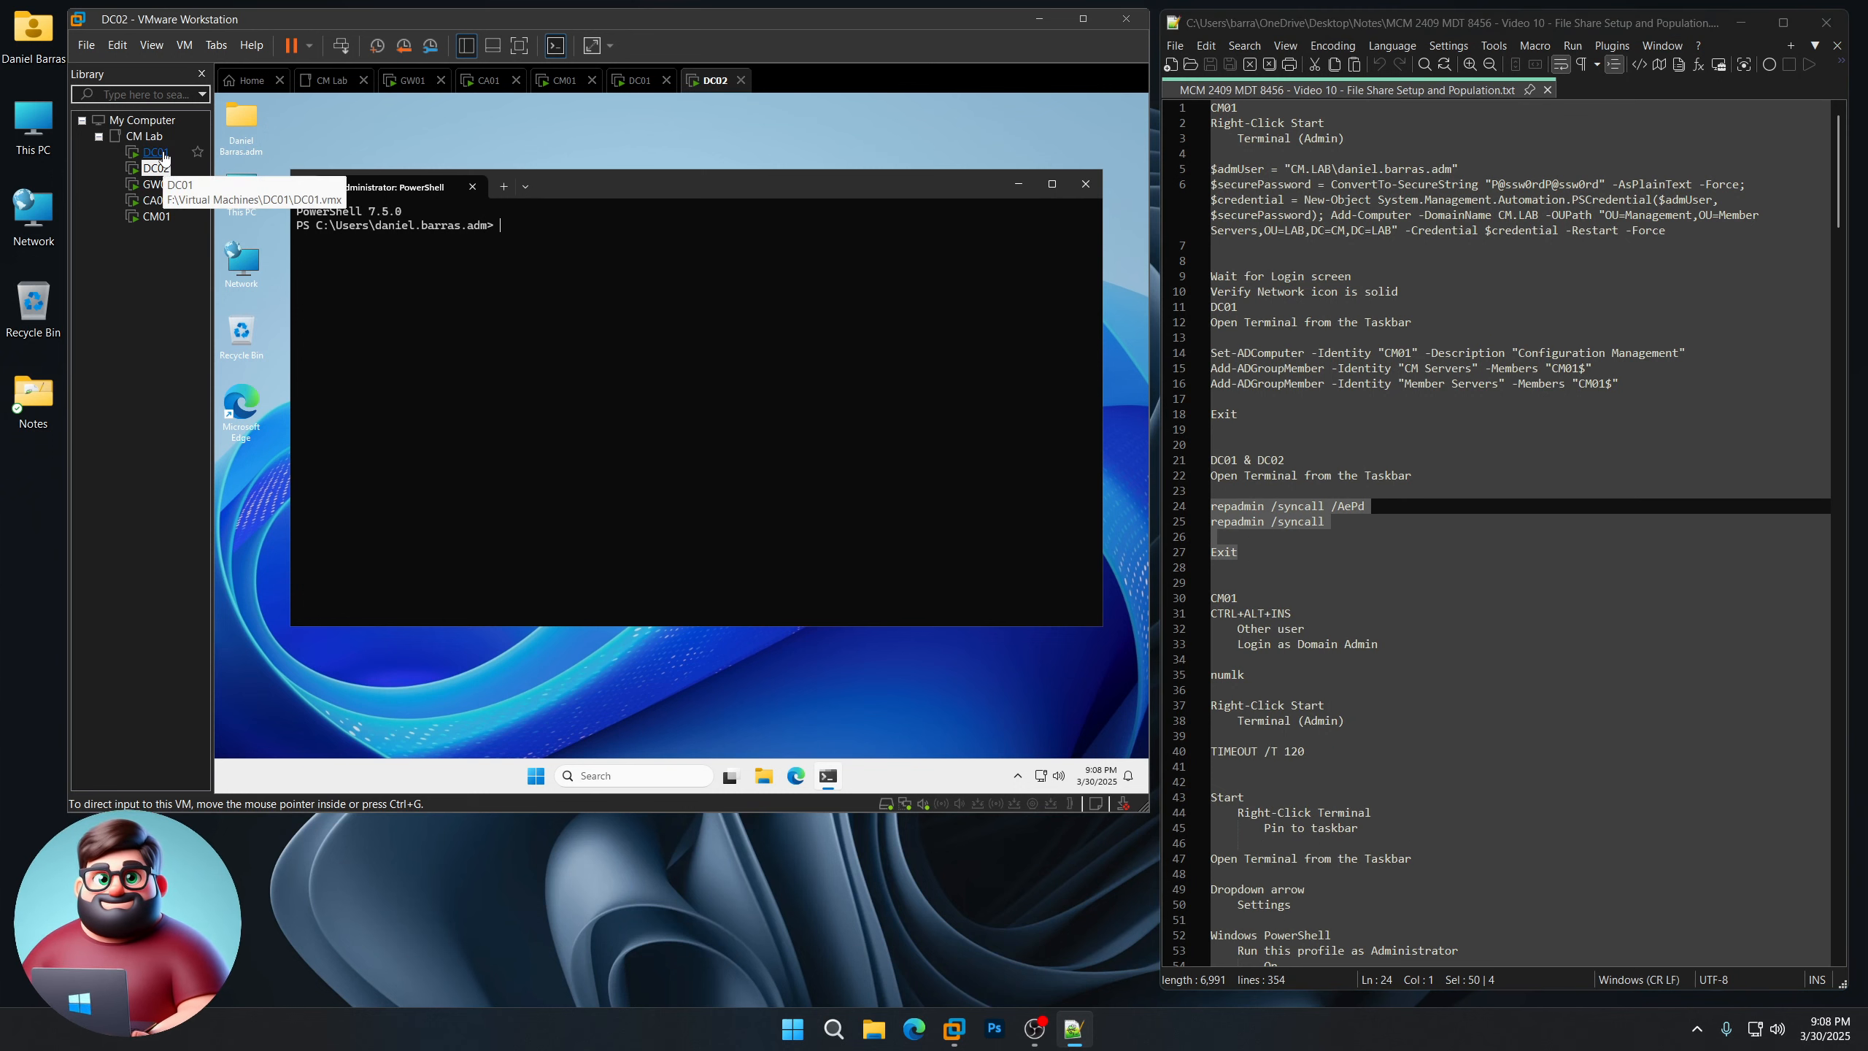
right_click(592, 264)
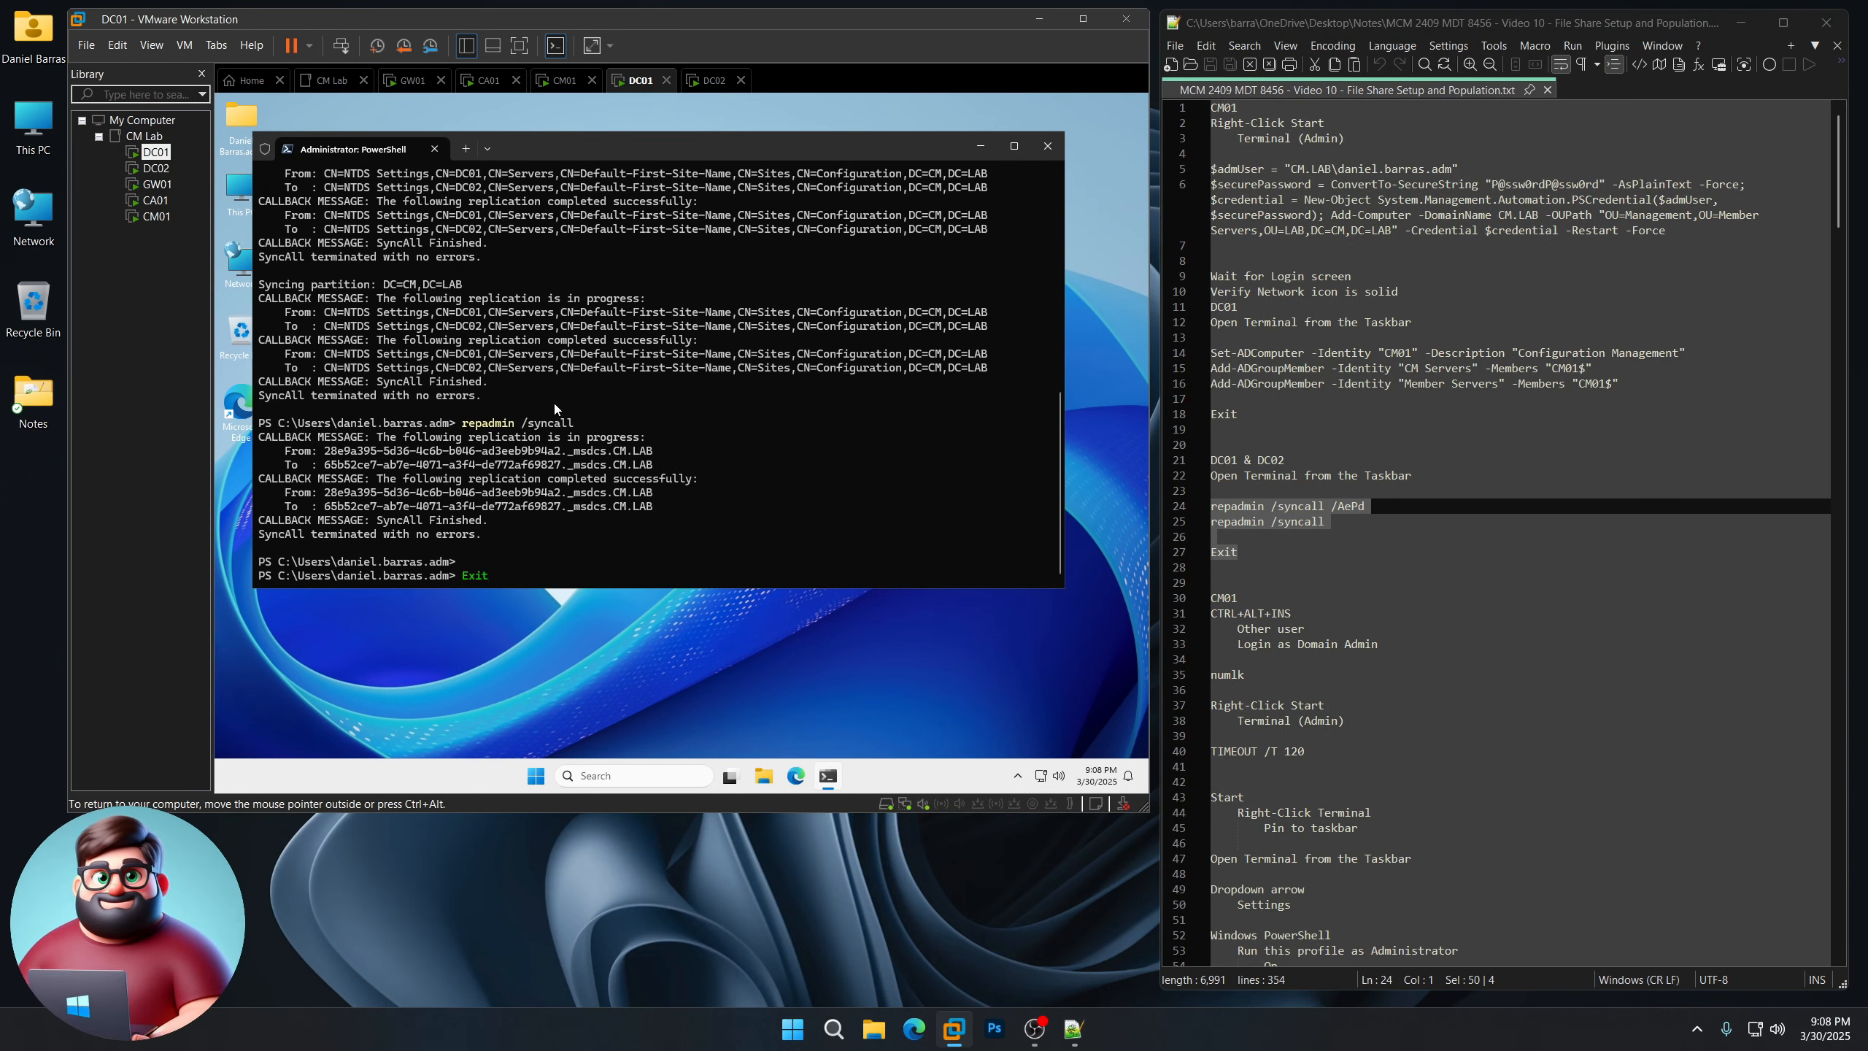
key("Return")
left_click(156, 168)
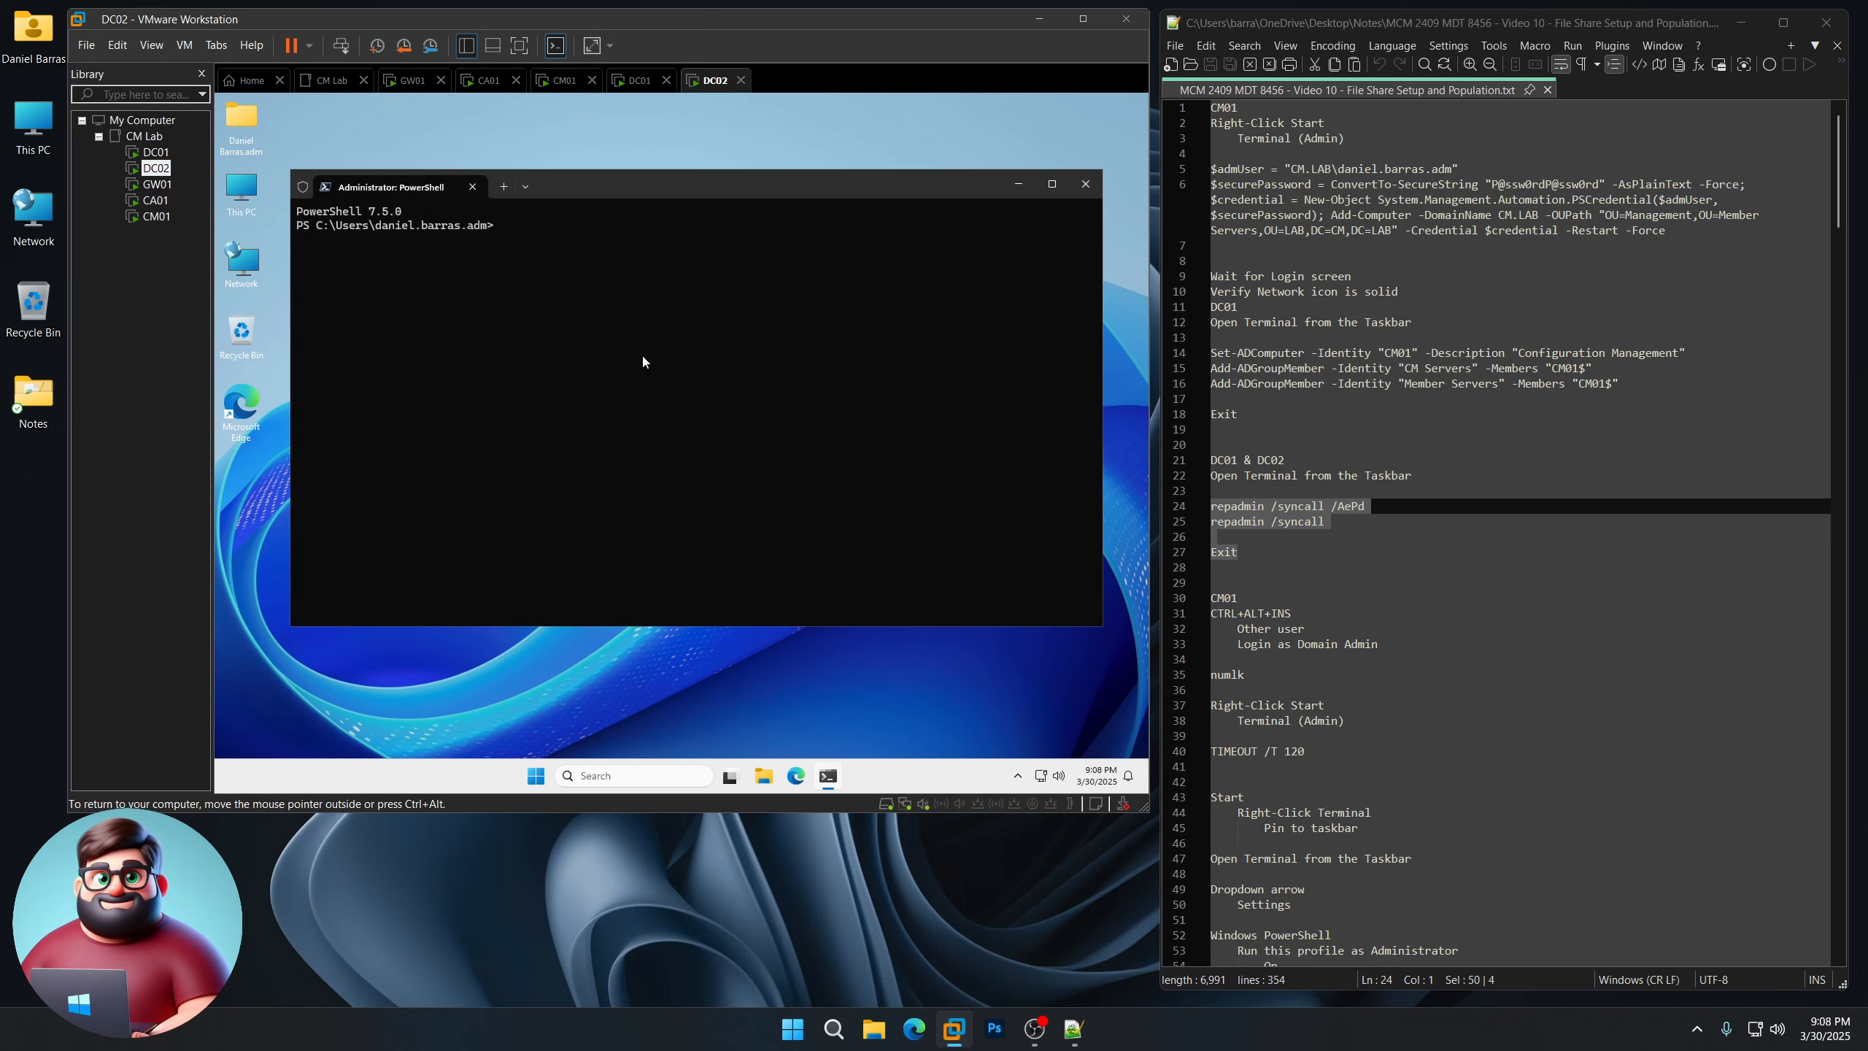
right_click(642, 356)
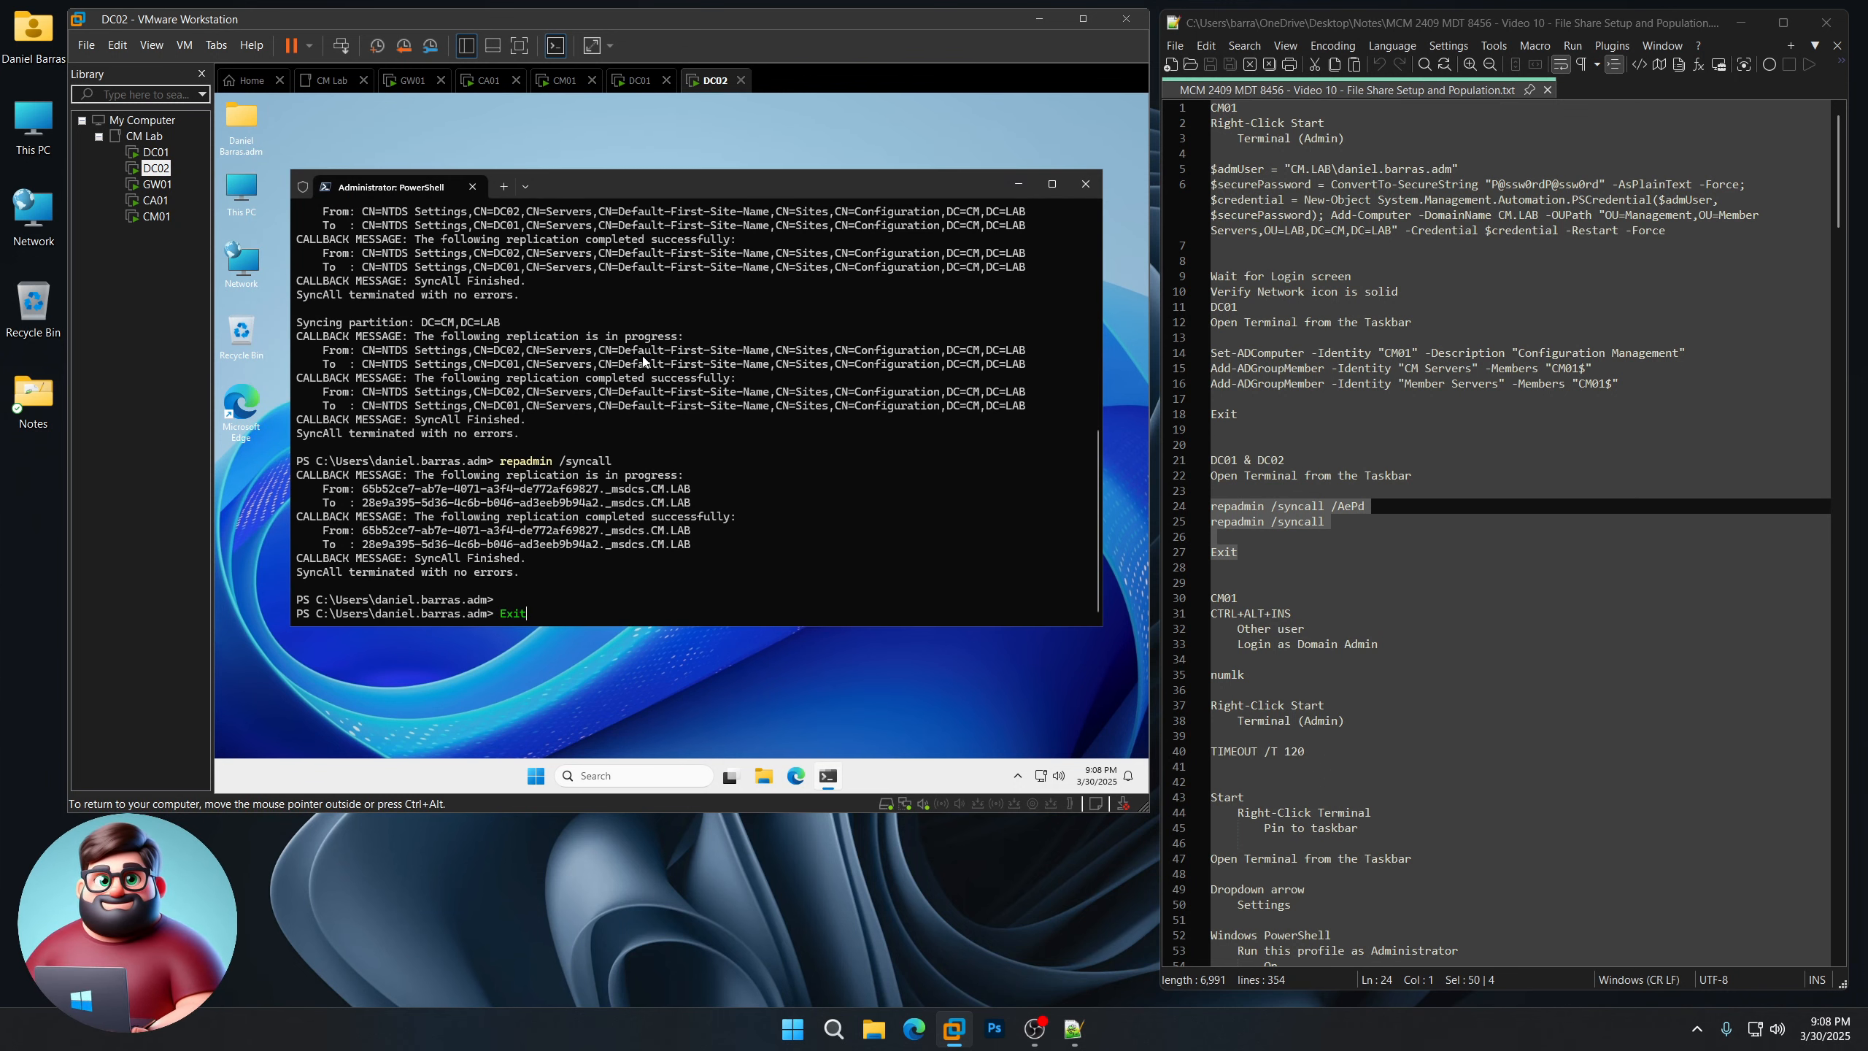
key("Return")
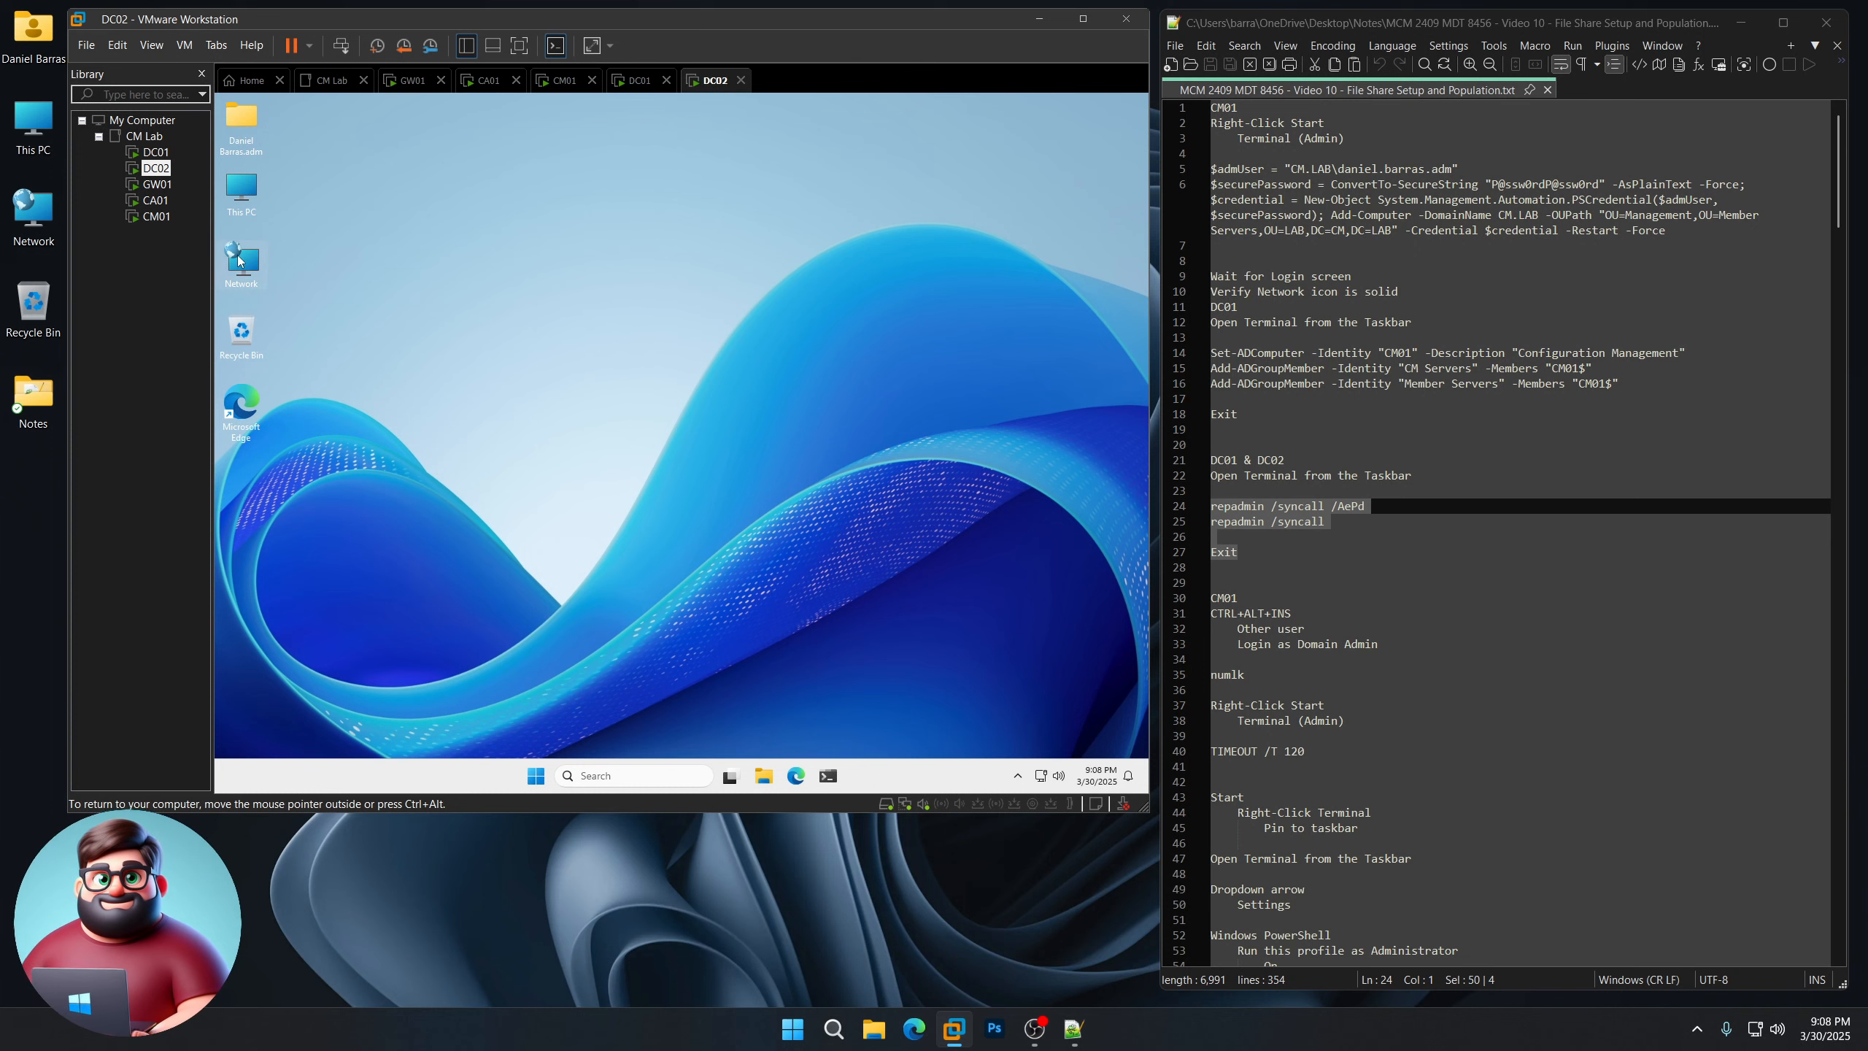
Step: Unlock CM01 with Ctrl+Alt+Ins and sign in via Other user with the domain admin credentials
left_click(156, 216)
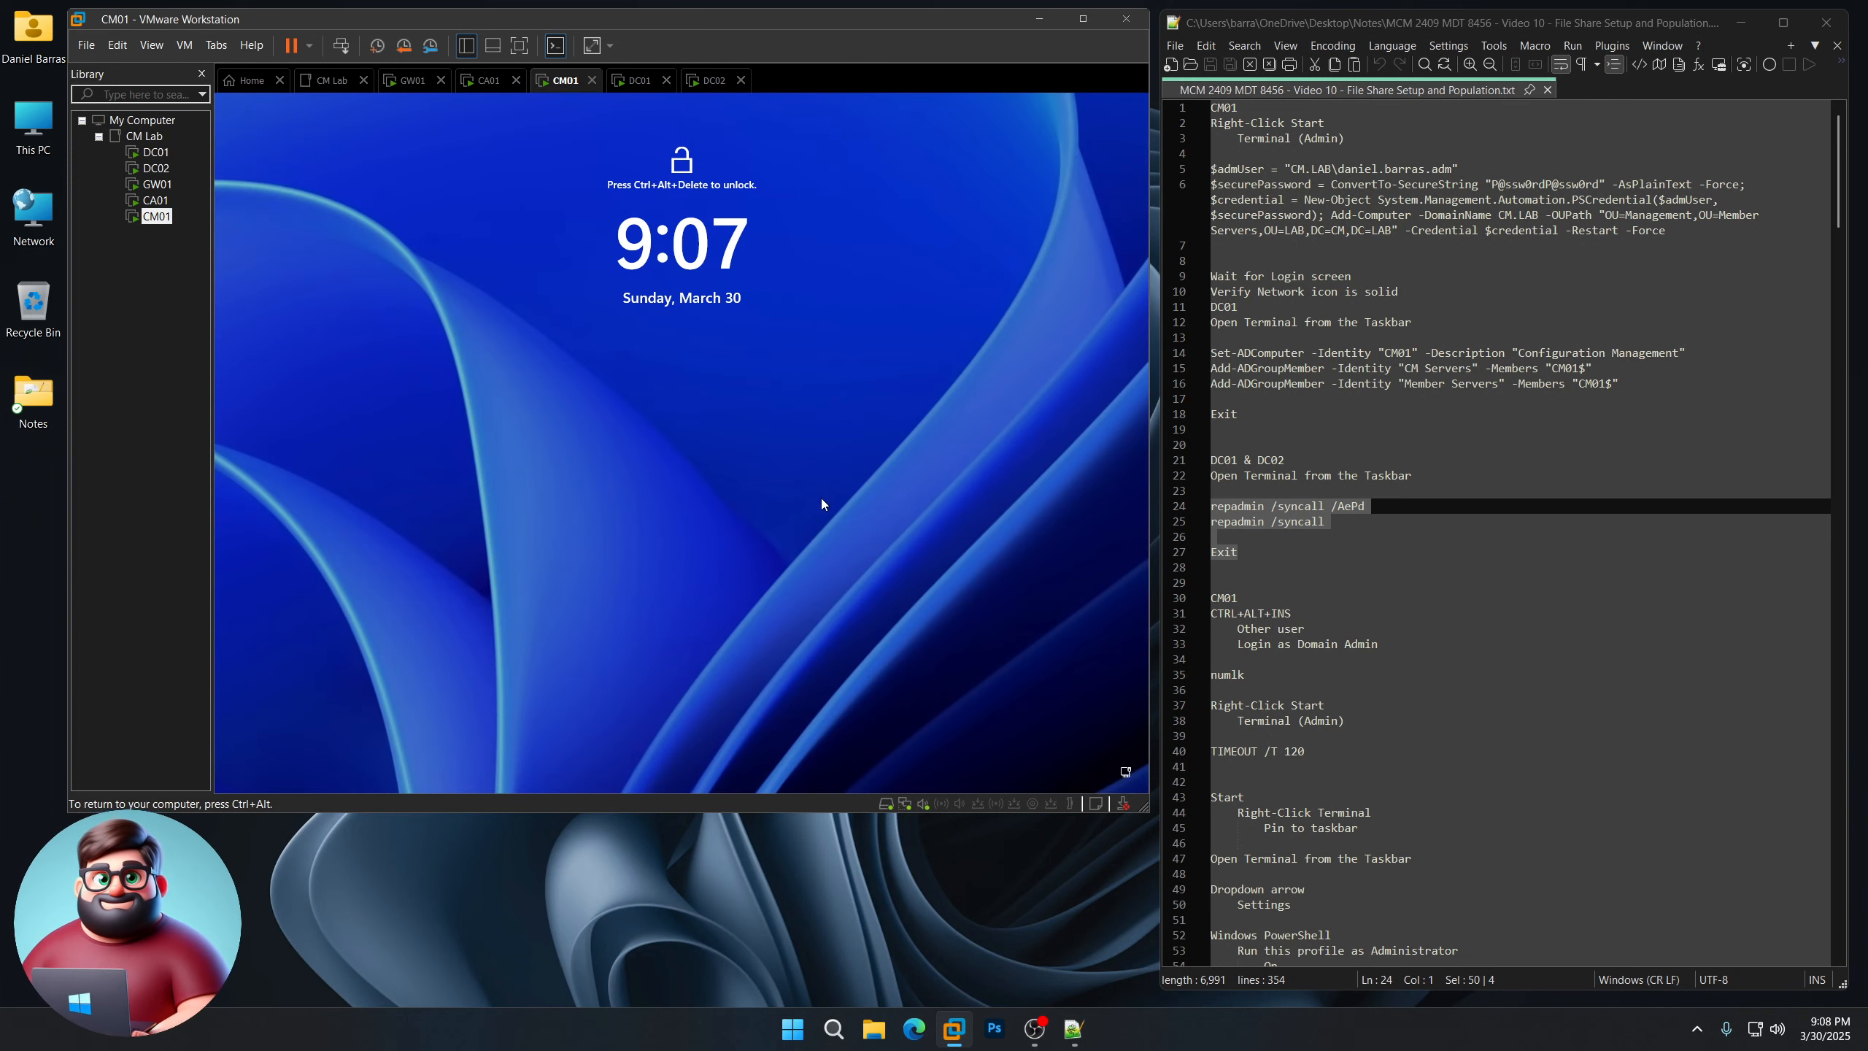
key("ctrl+alt+Insert")
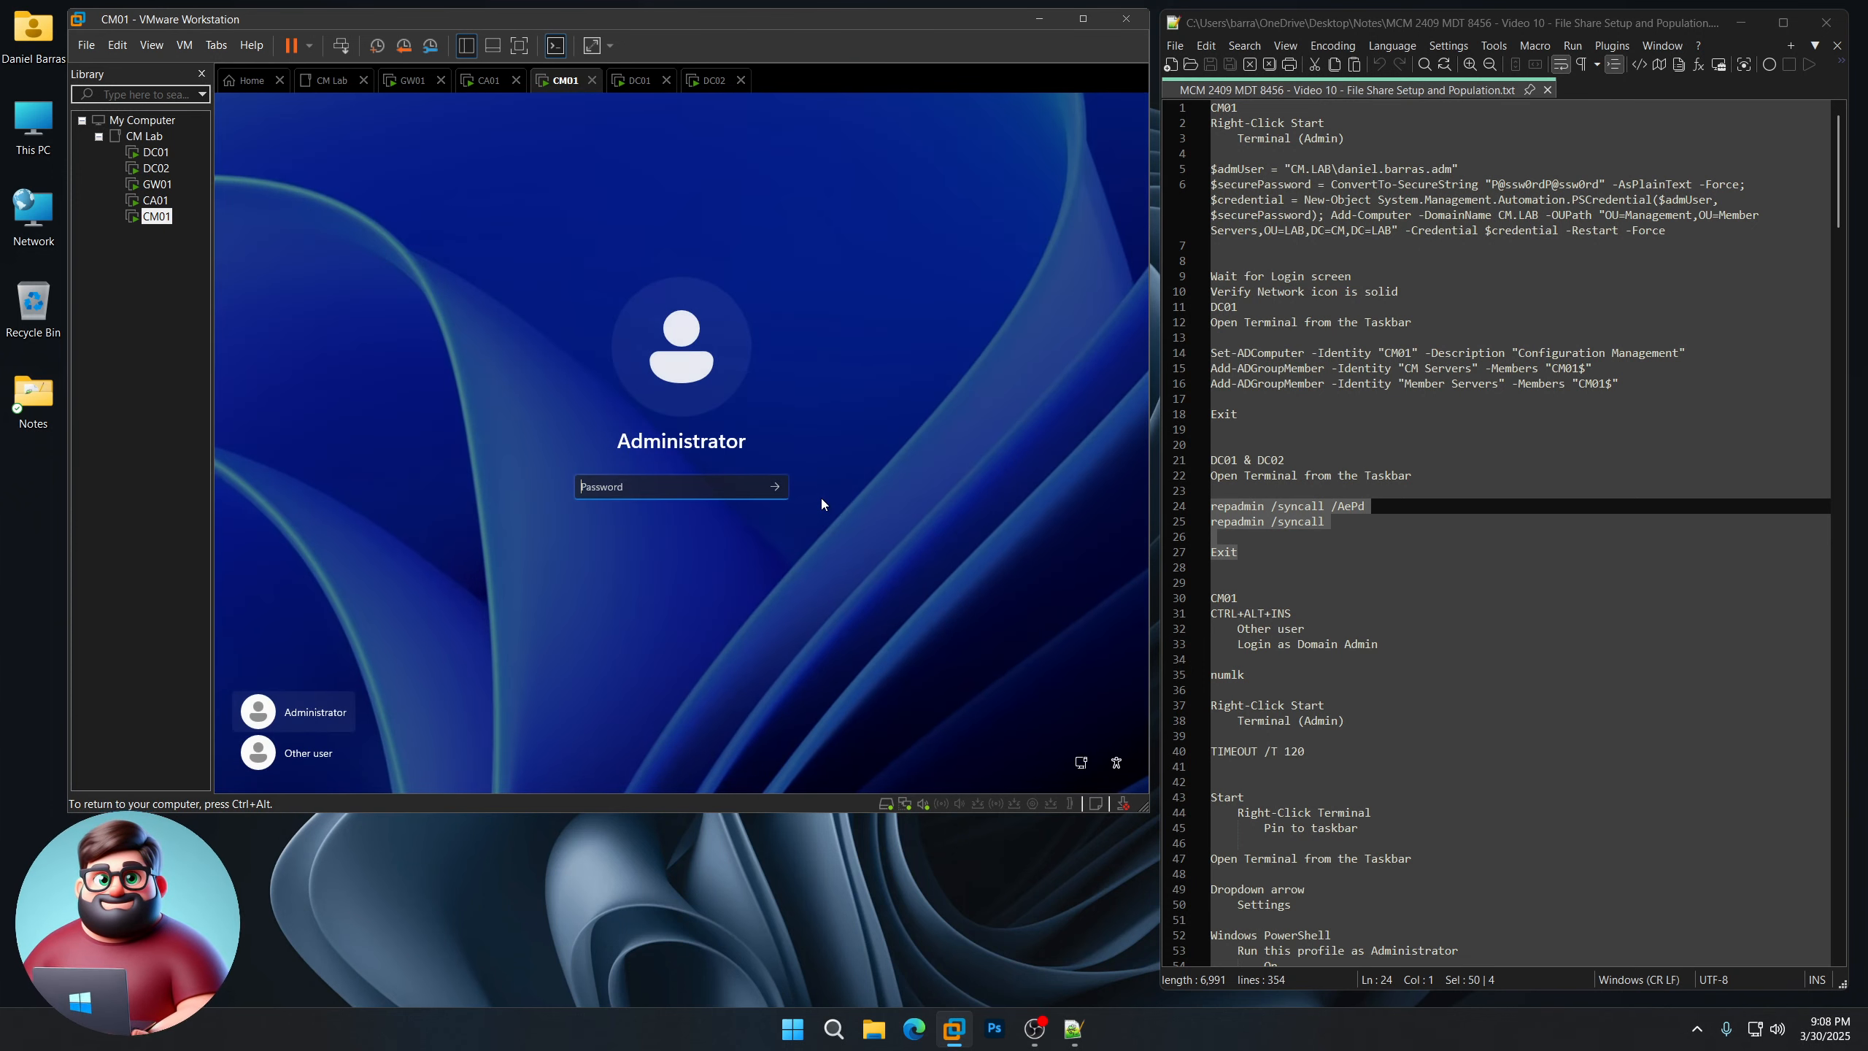
left_click(345, 748)
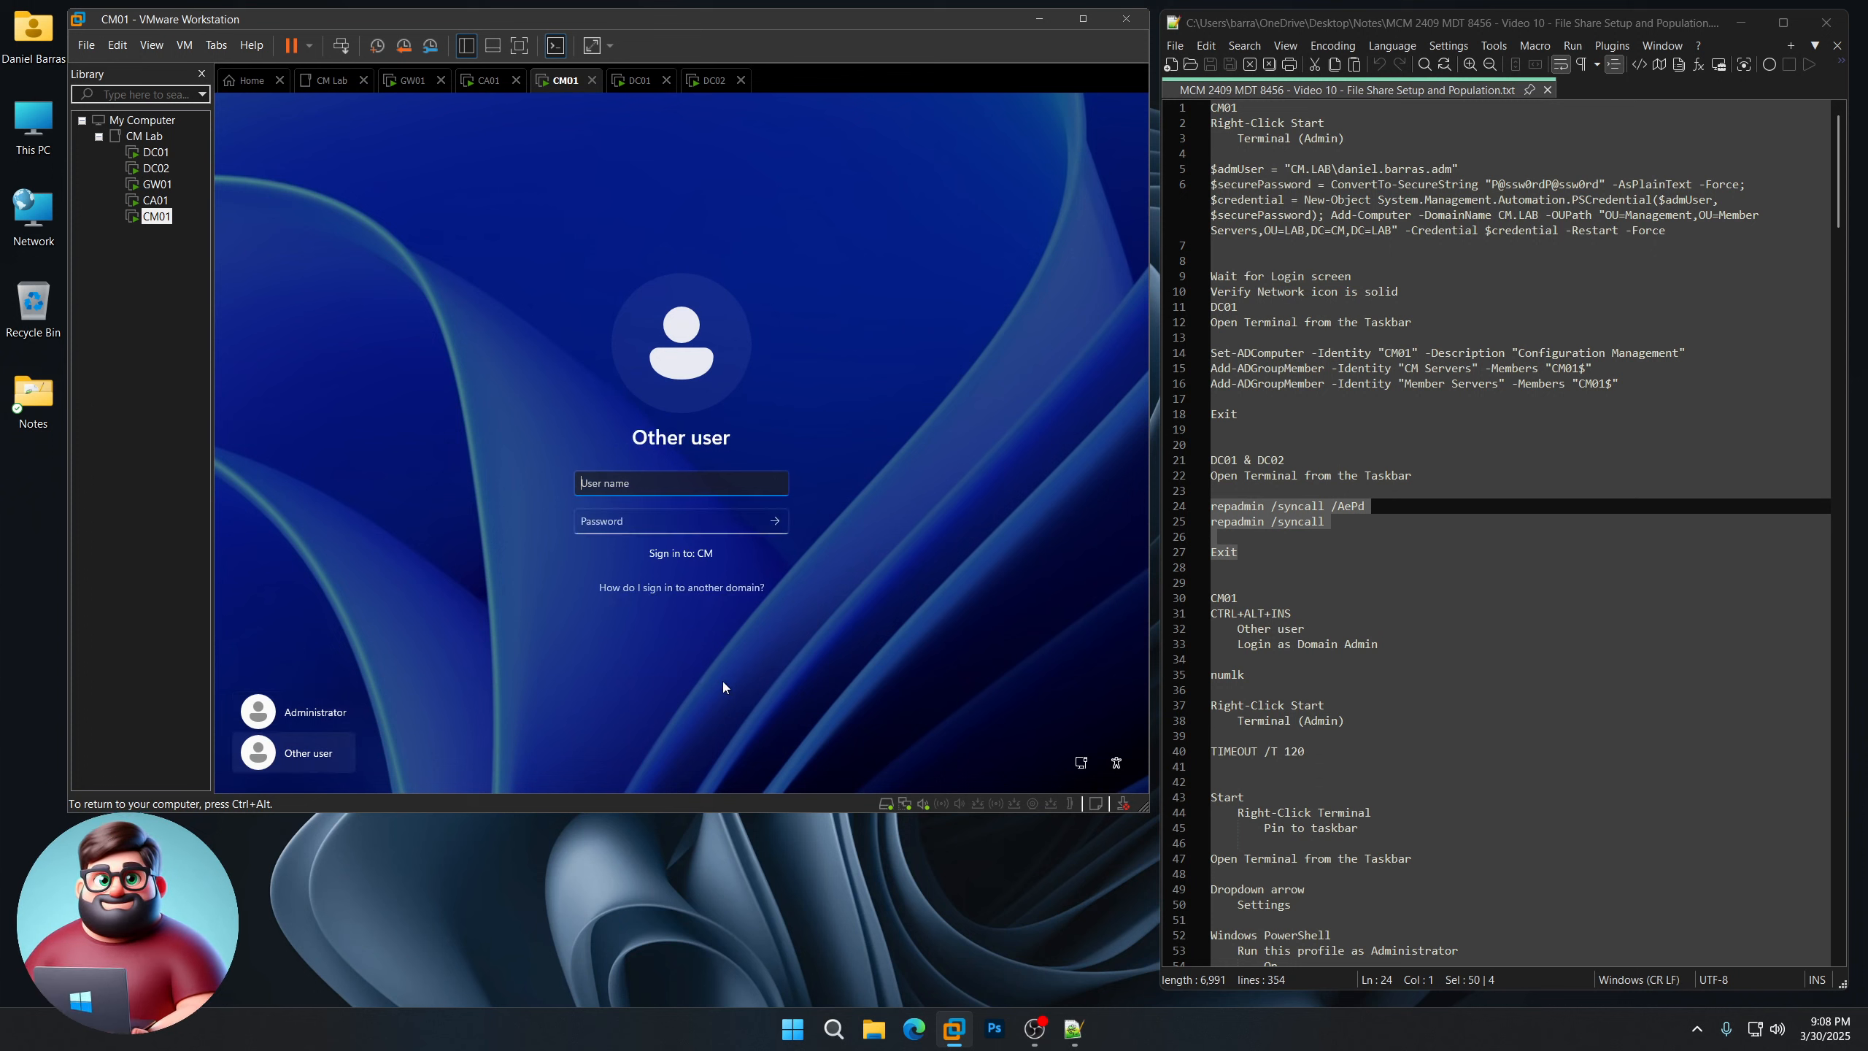
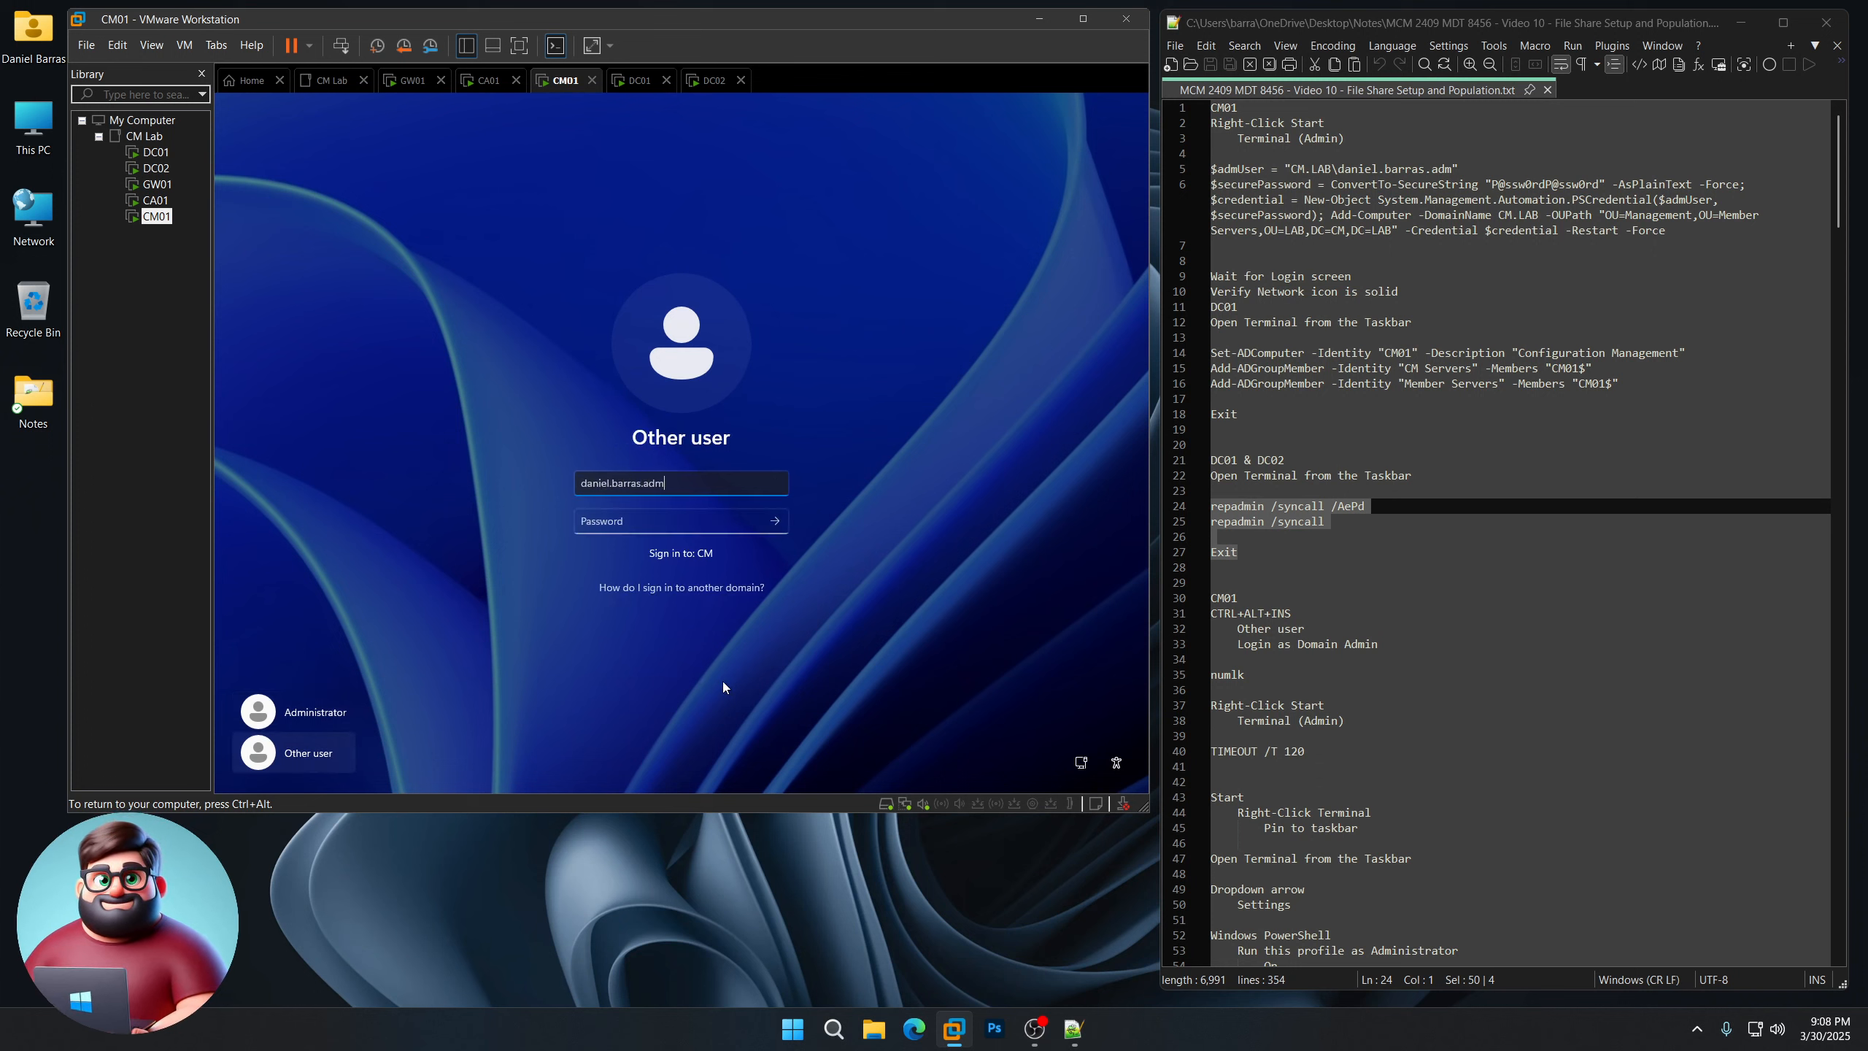
key("Tab")
type("P@ssw0rdP@ss")
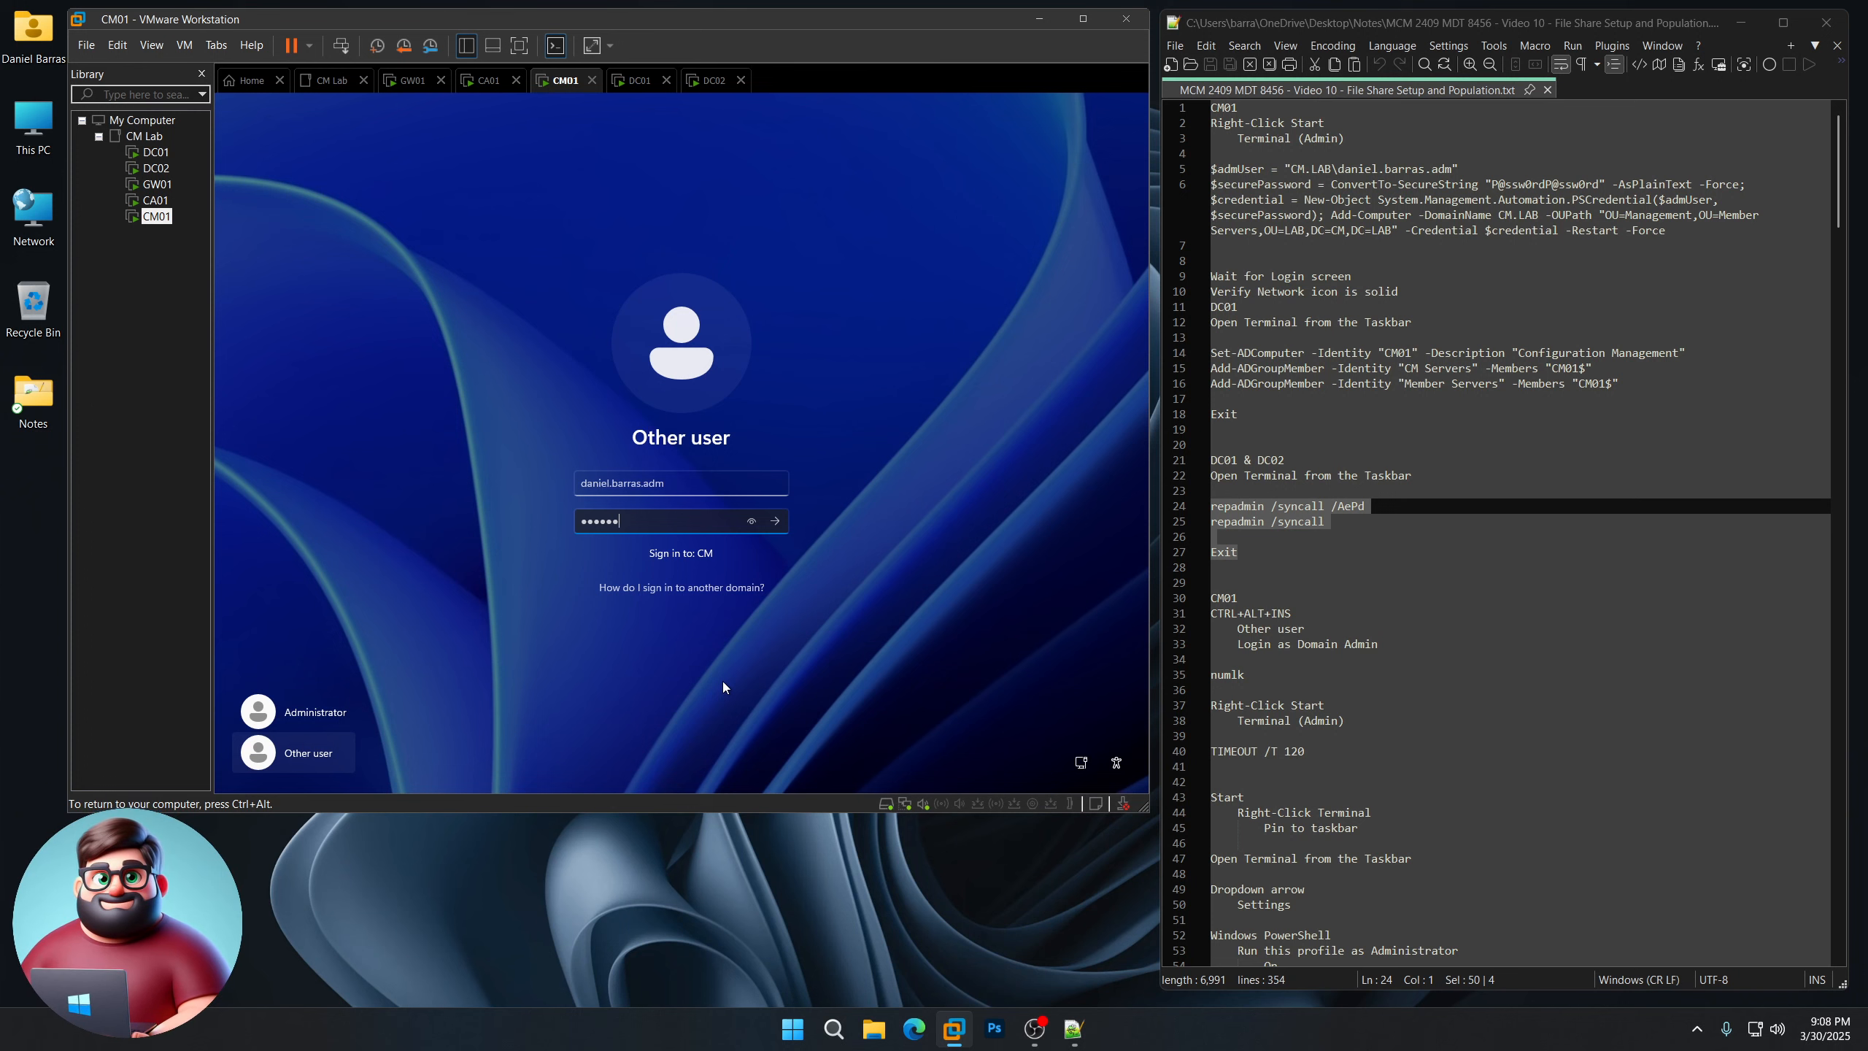
type("w0rd")
key("Return")
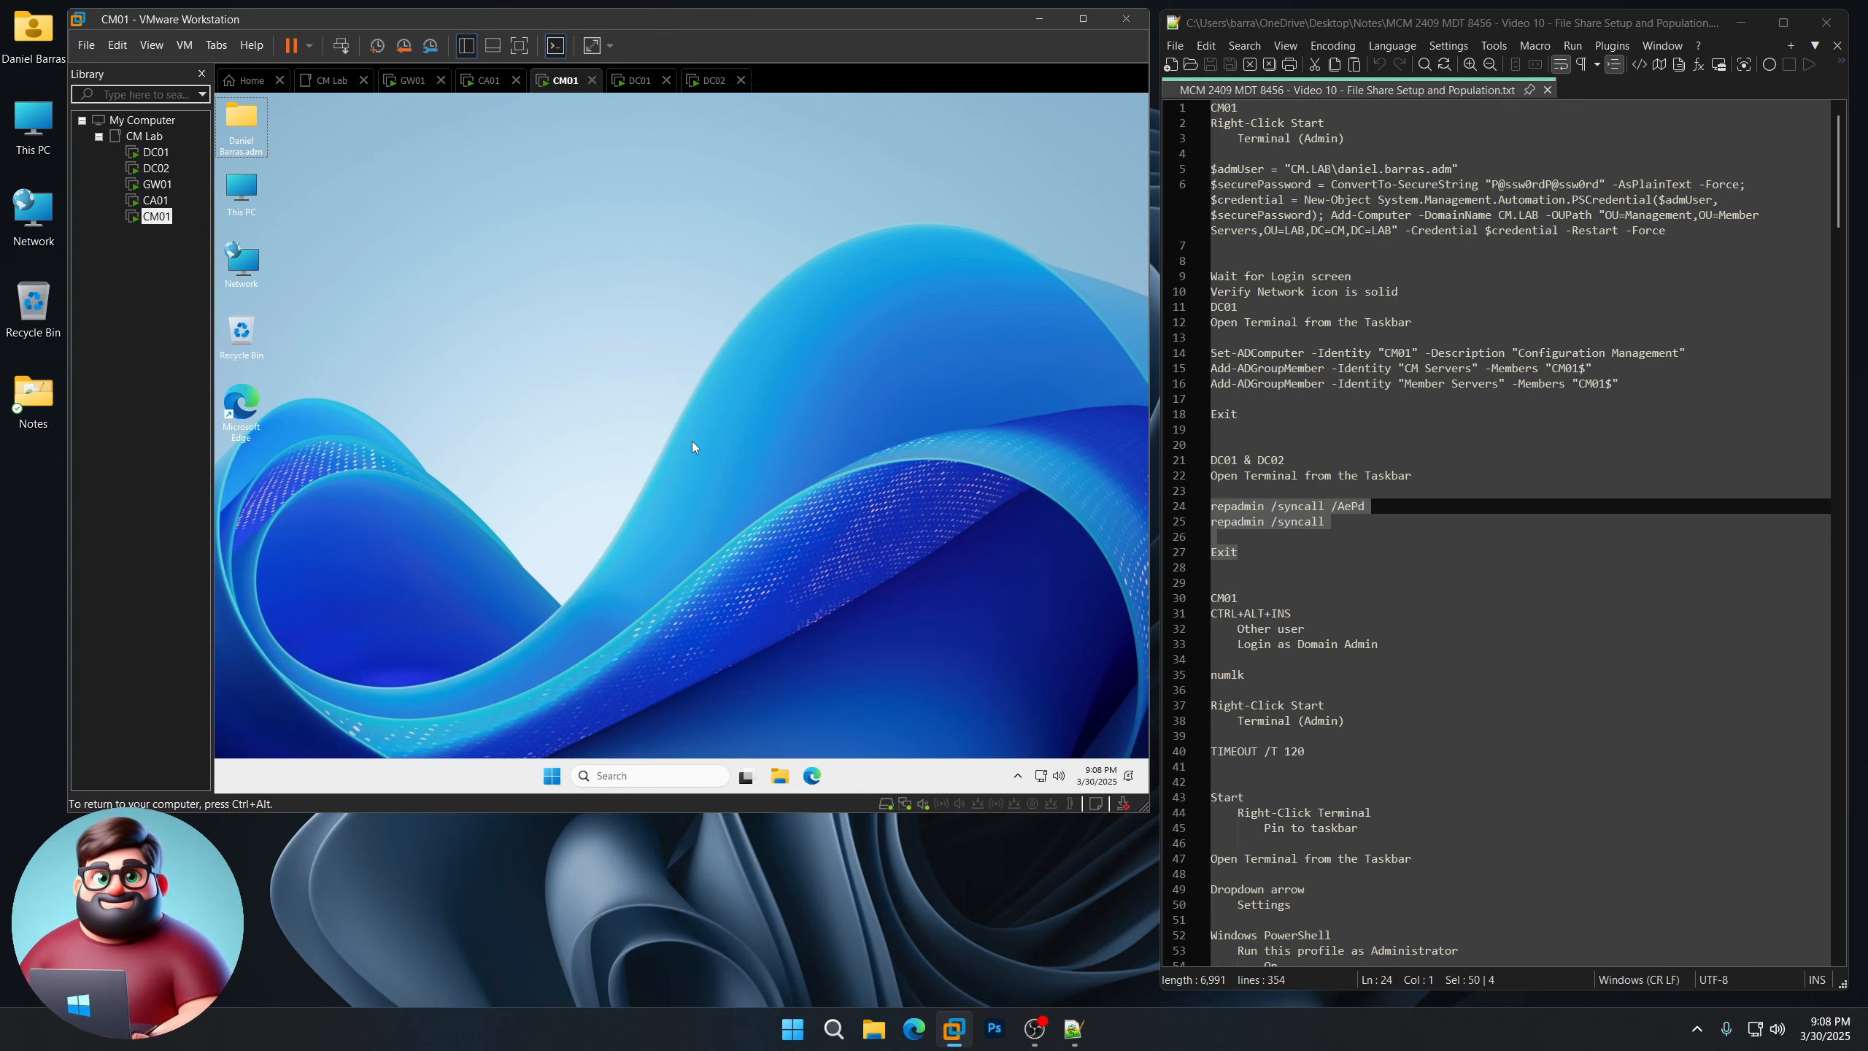
Step: Launch cmd on CM01 from the Run dialog
scroll(1514, 515, "down", 7)
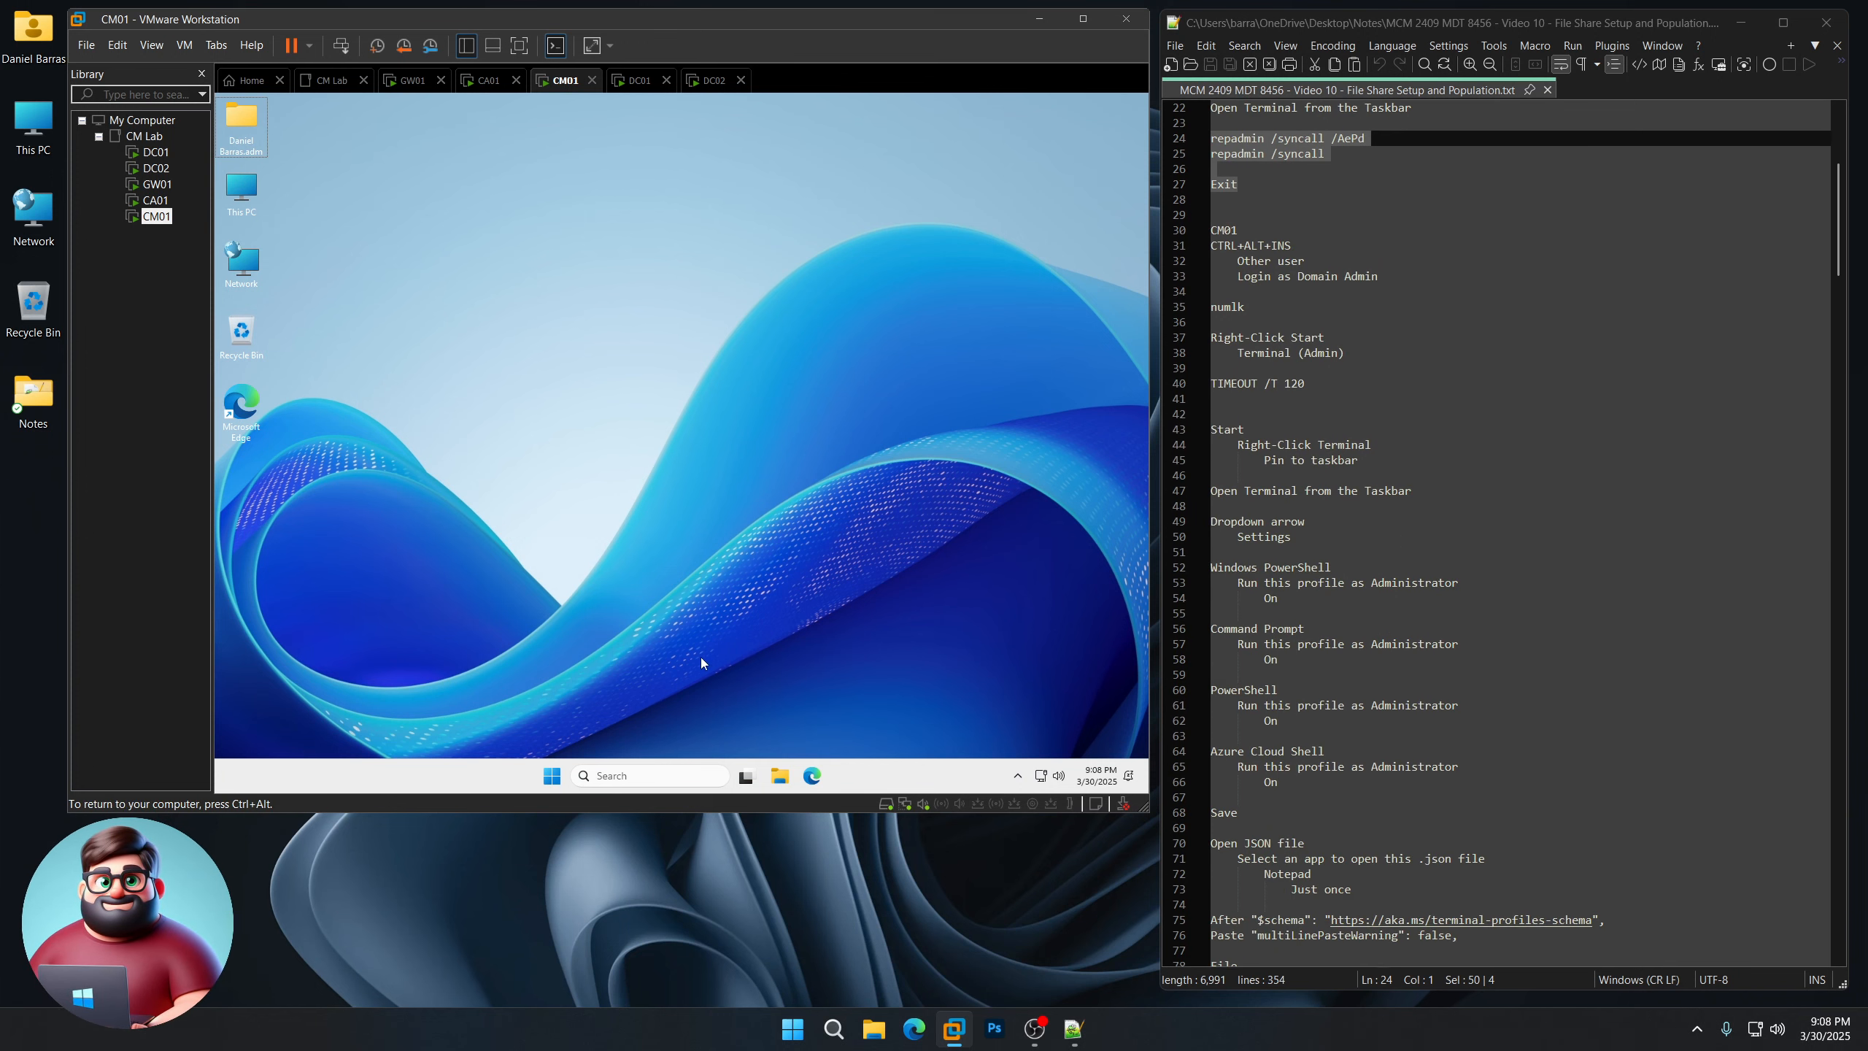
right_click(564, 777)
left_click(526, 689)
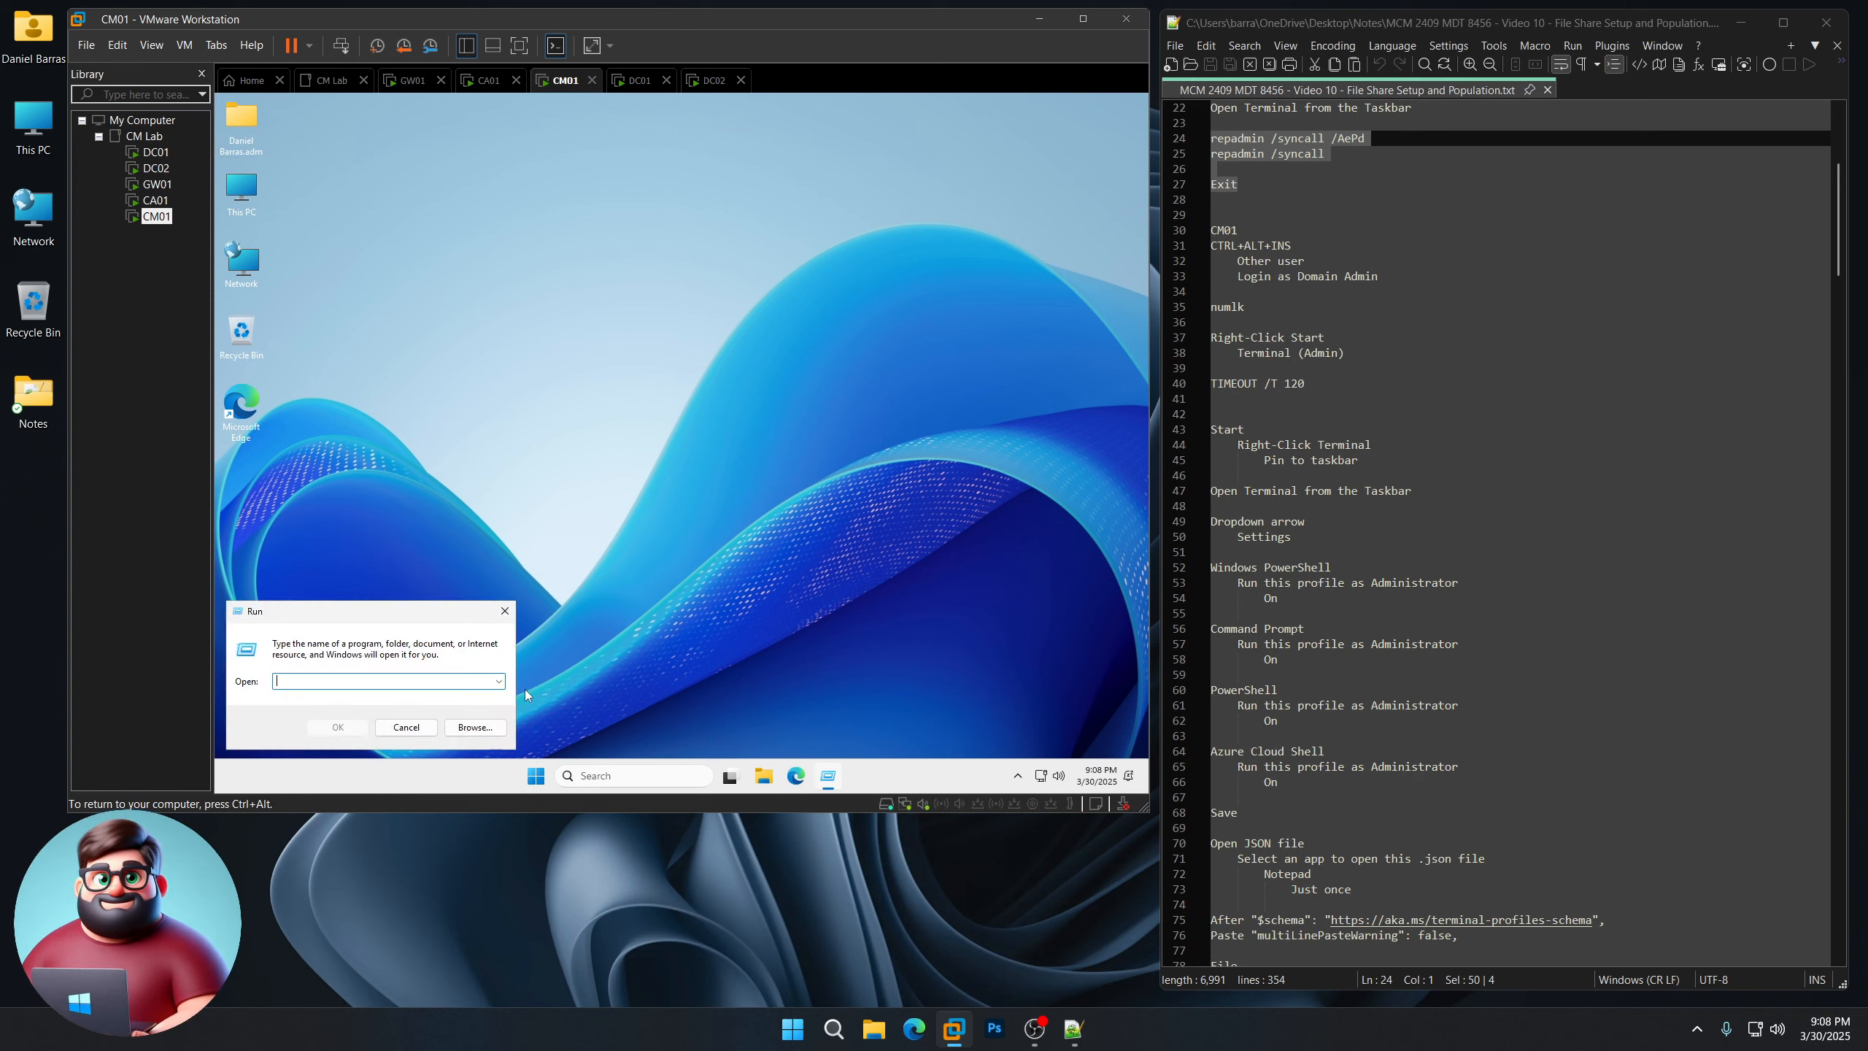
type("cmd")
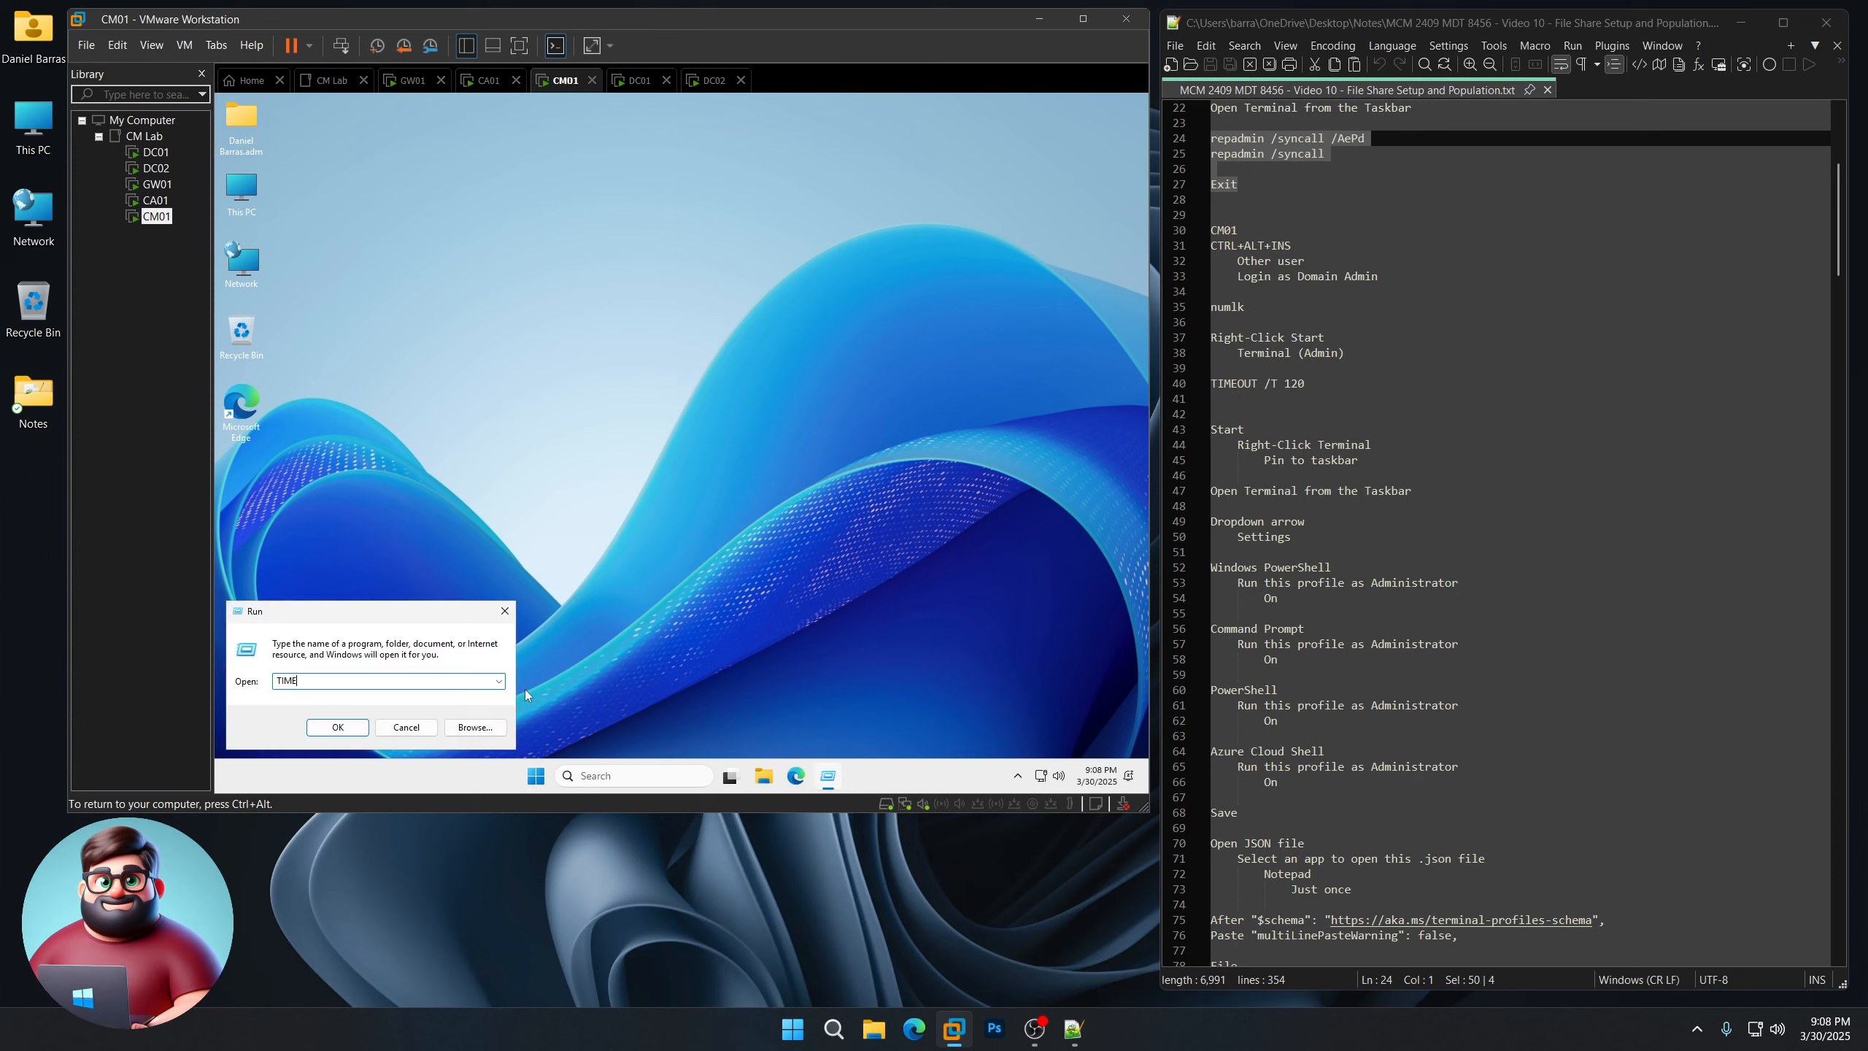
key("Return")
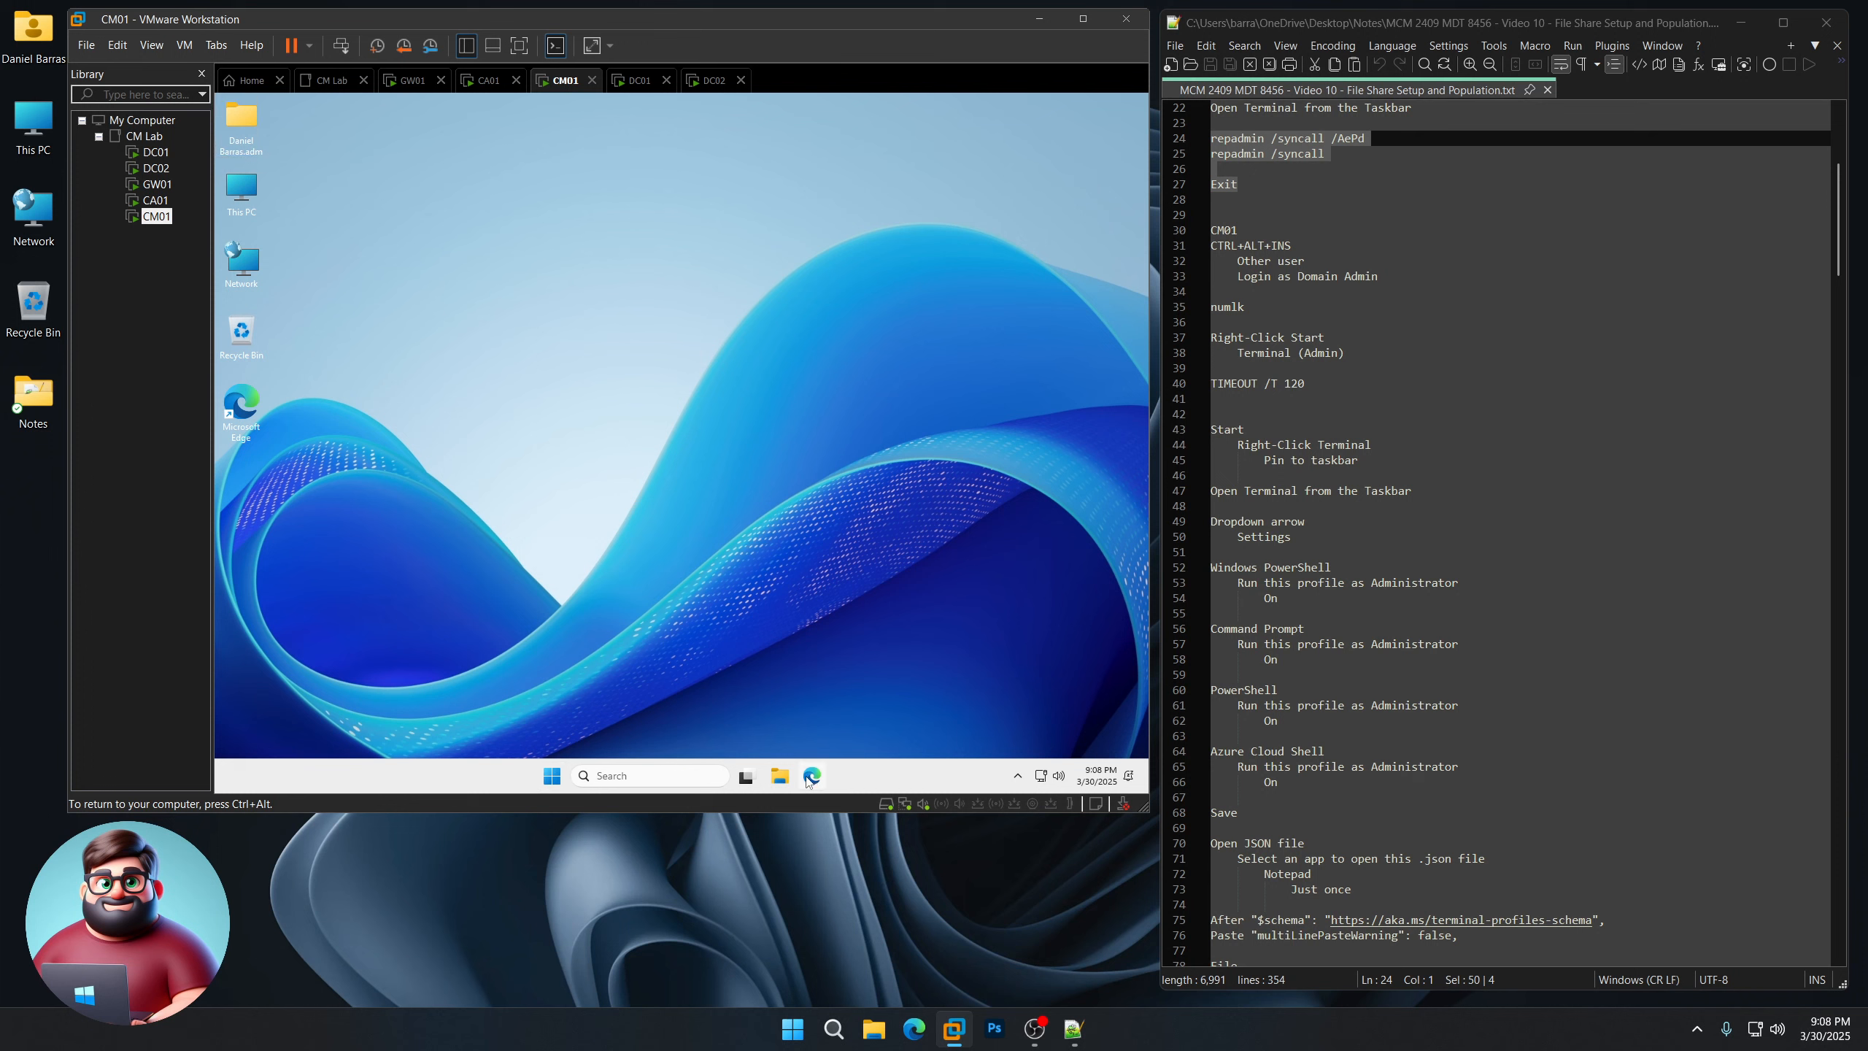
Step: Run TIMEOUT /T 120 in an administrator terminal on CM01 and wait for the countdown
right_click(551, 776)
left_click(547, 568)
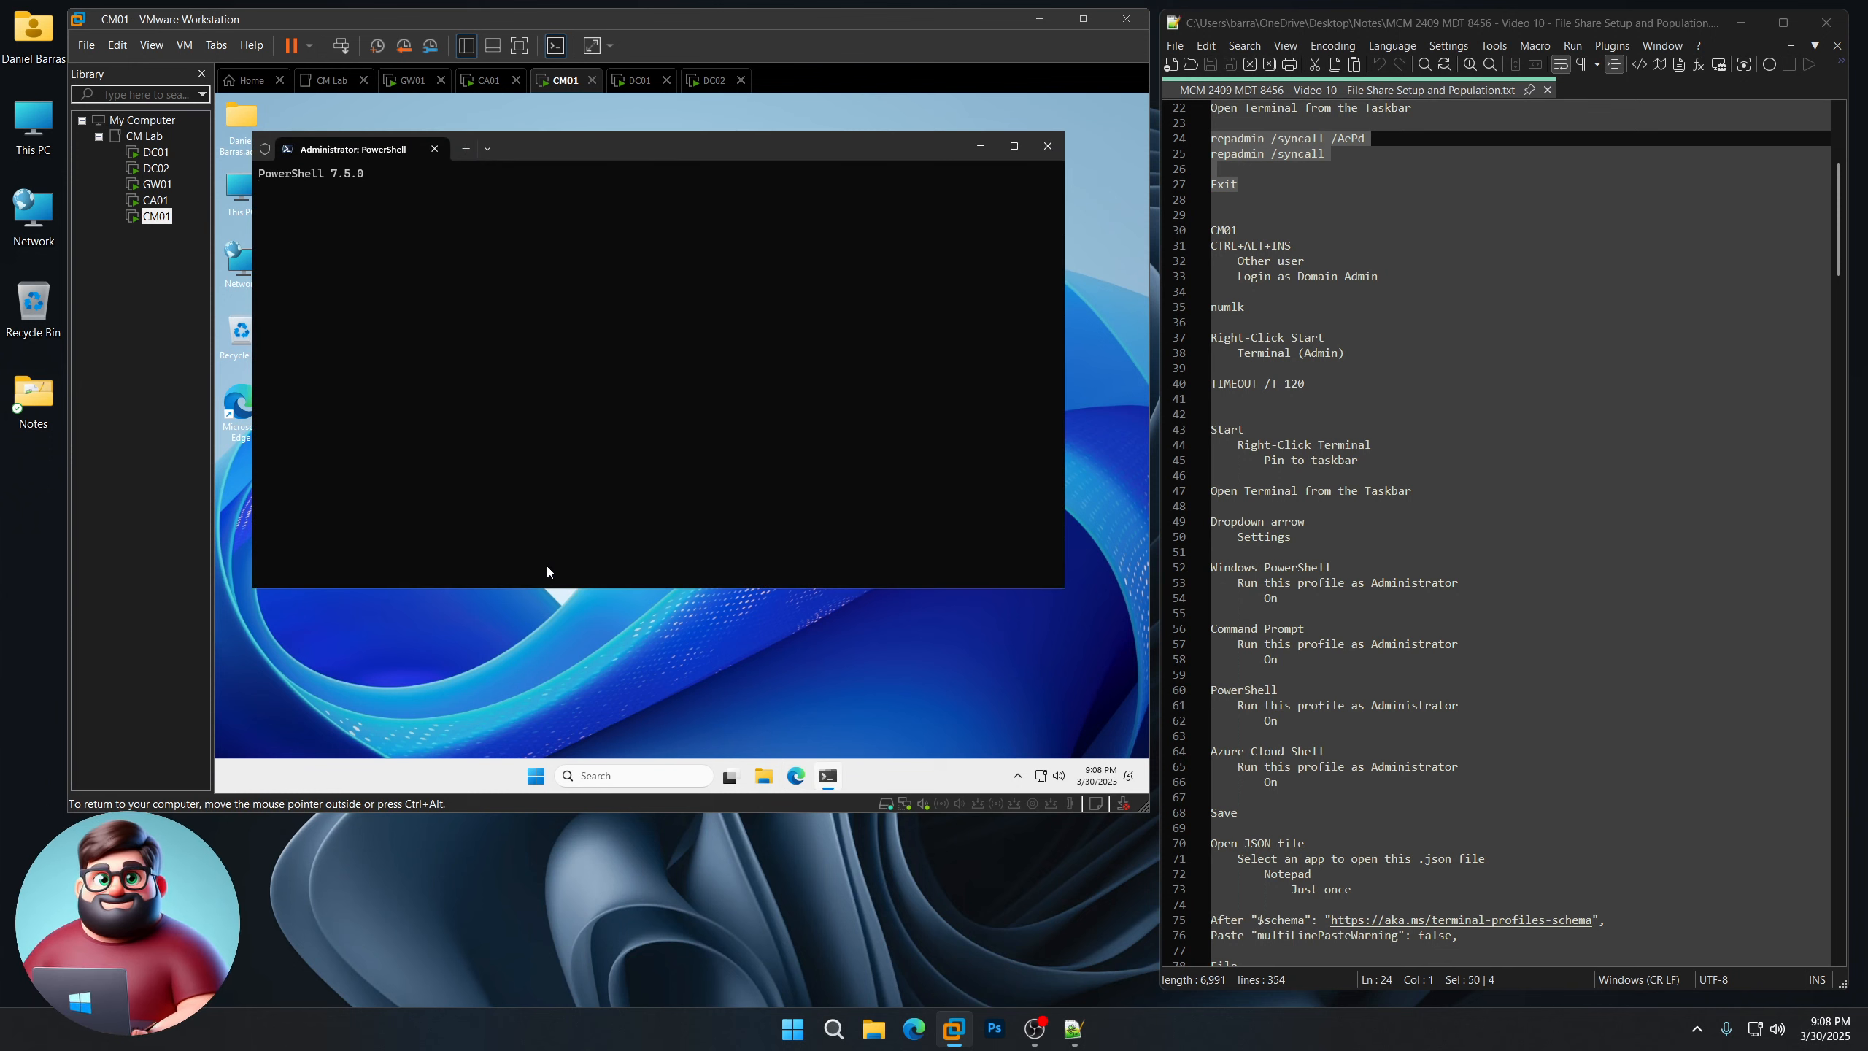
type("TIMEOUT /T ")
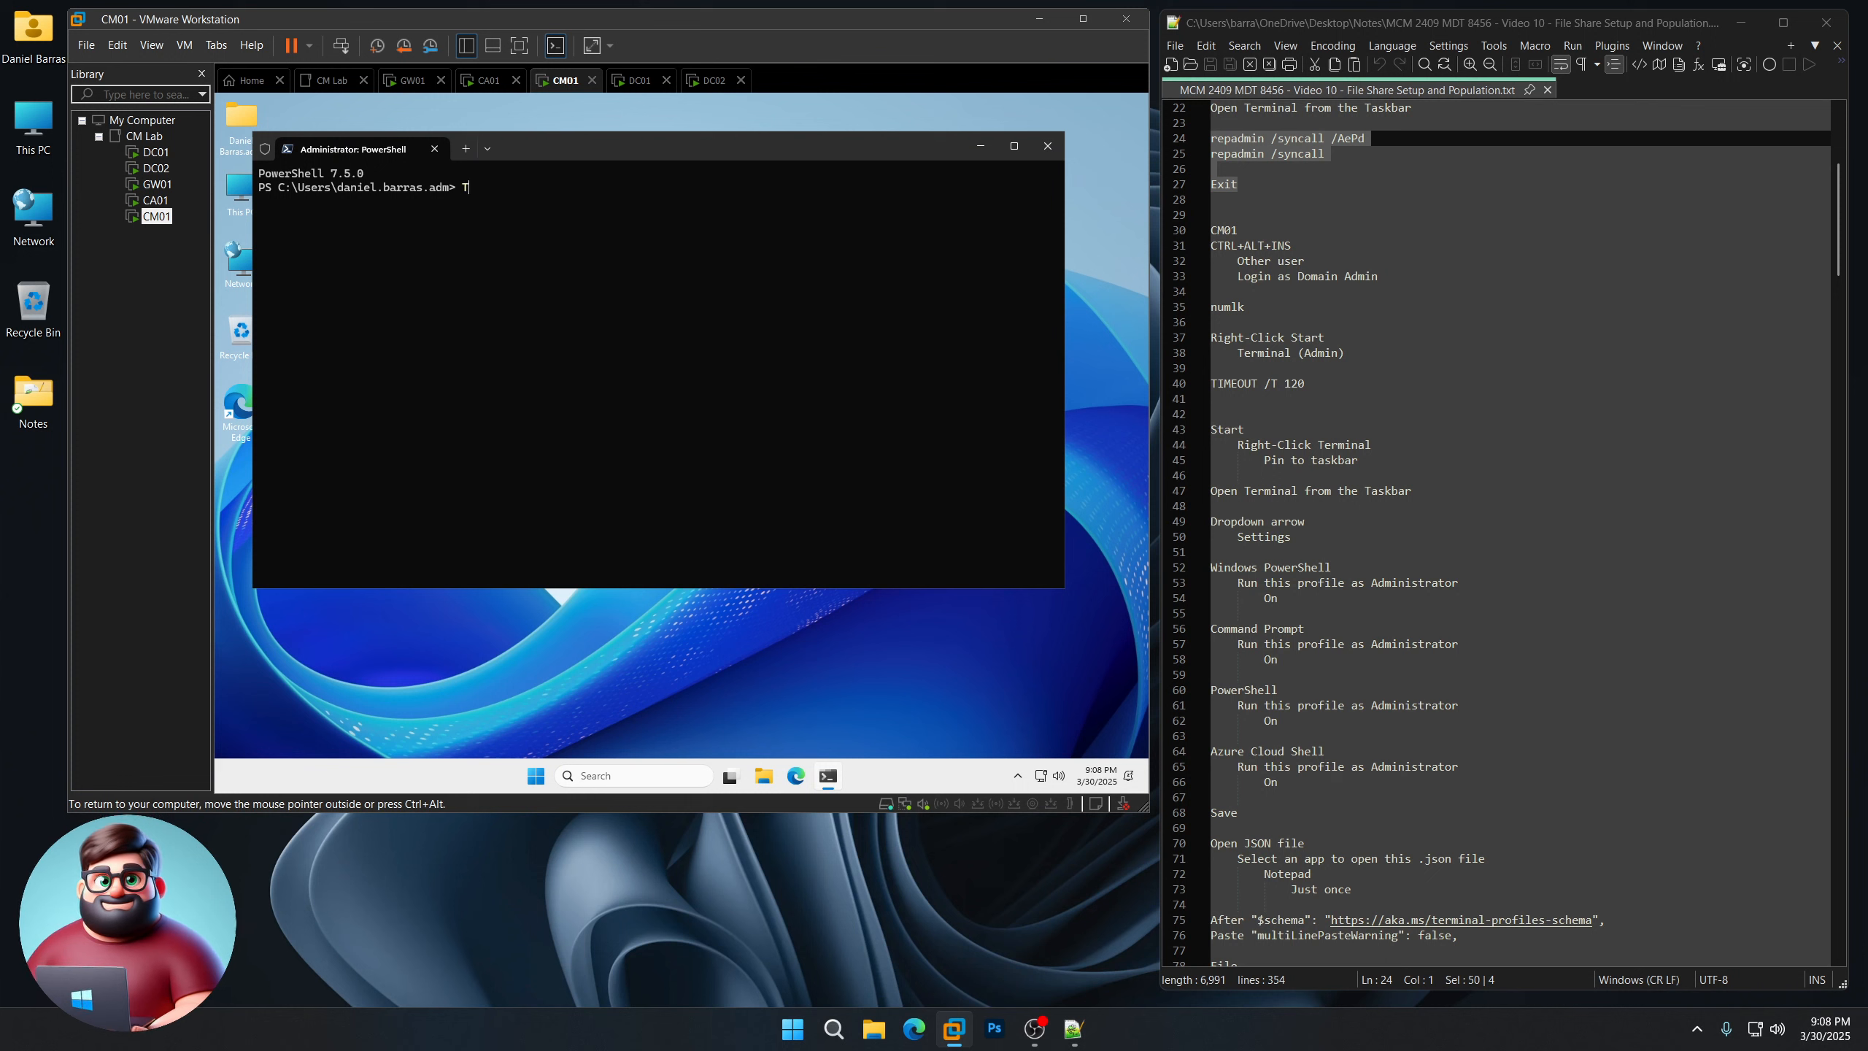
type("120")
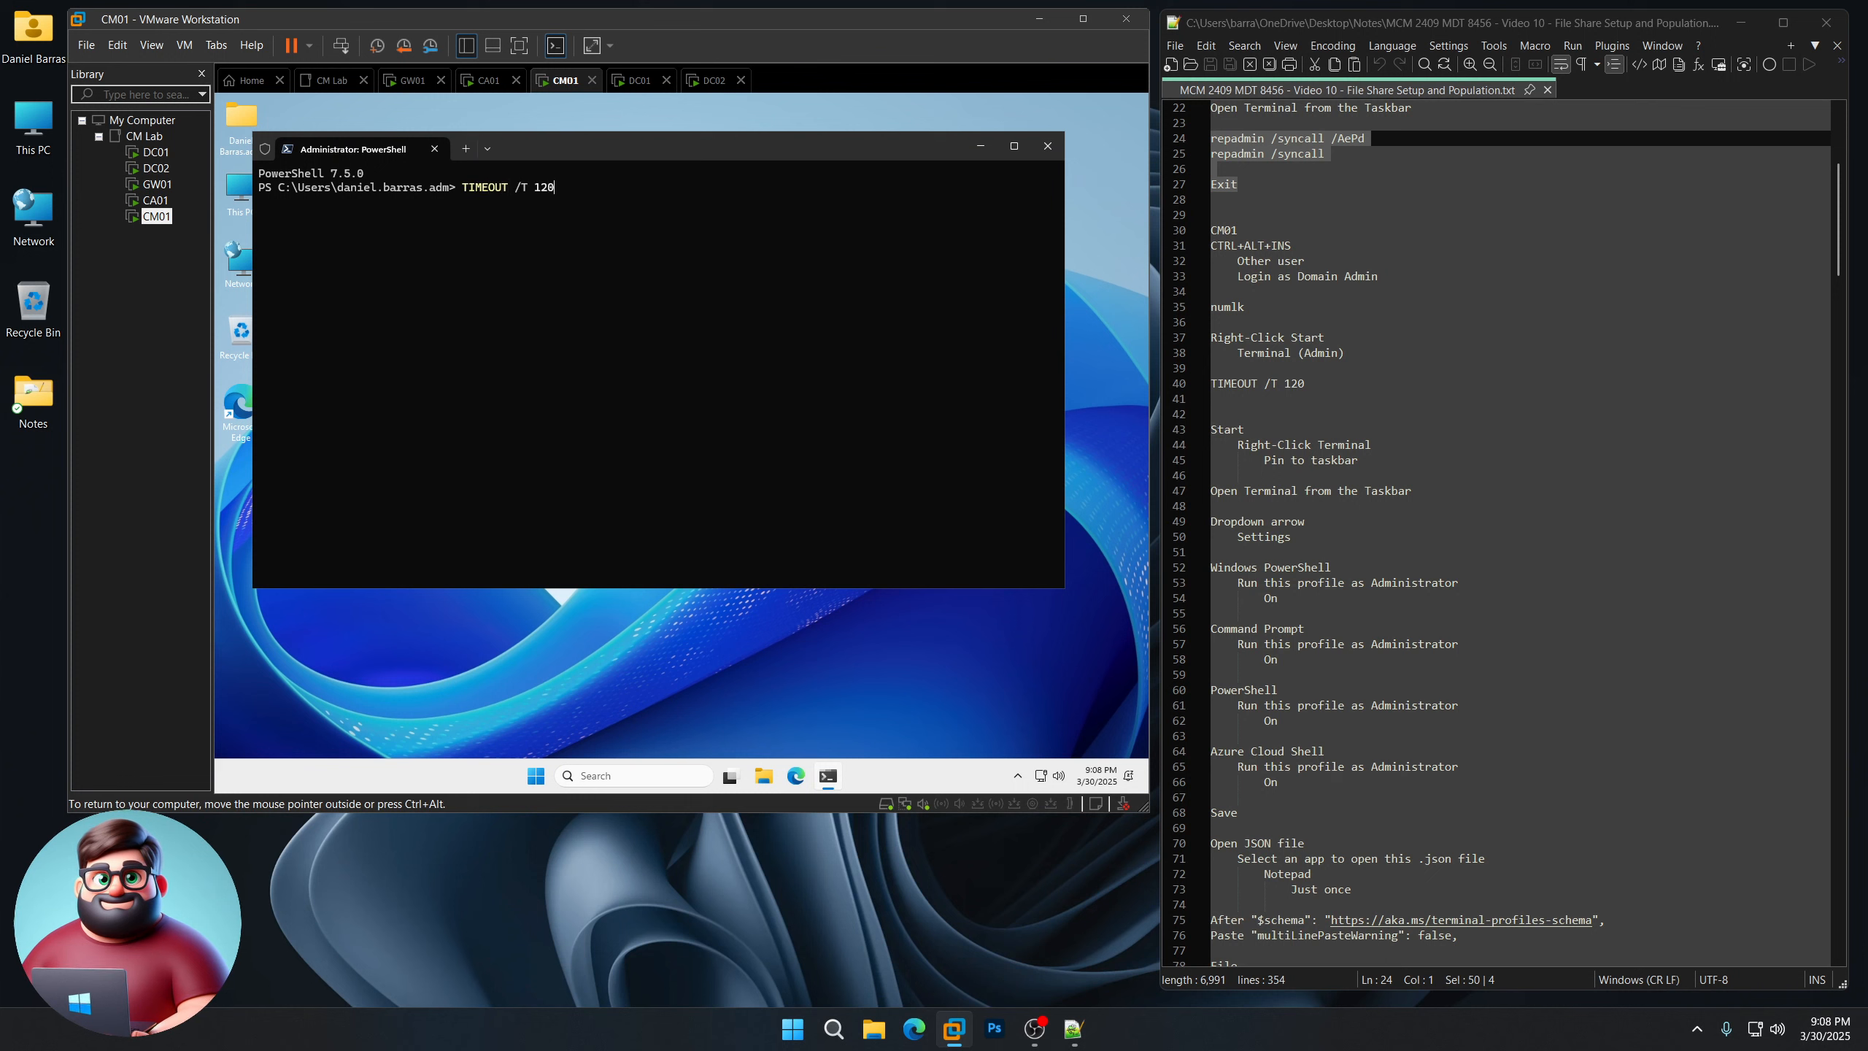
key("Return")
key("ctrl+alt")
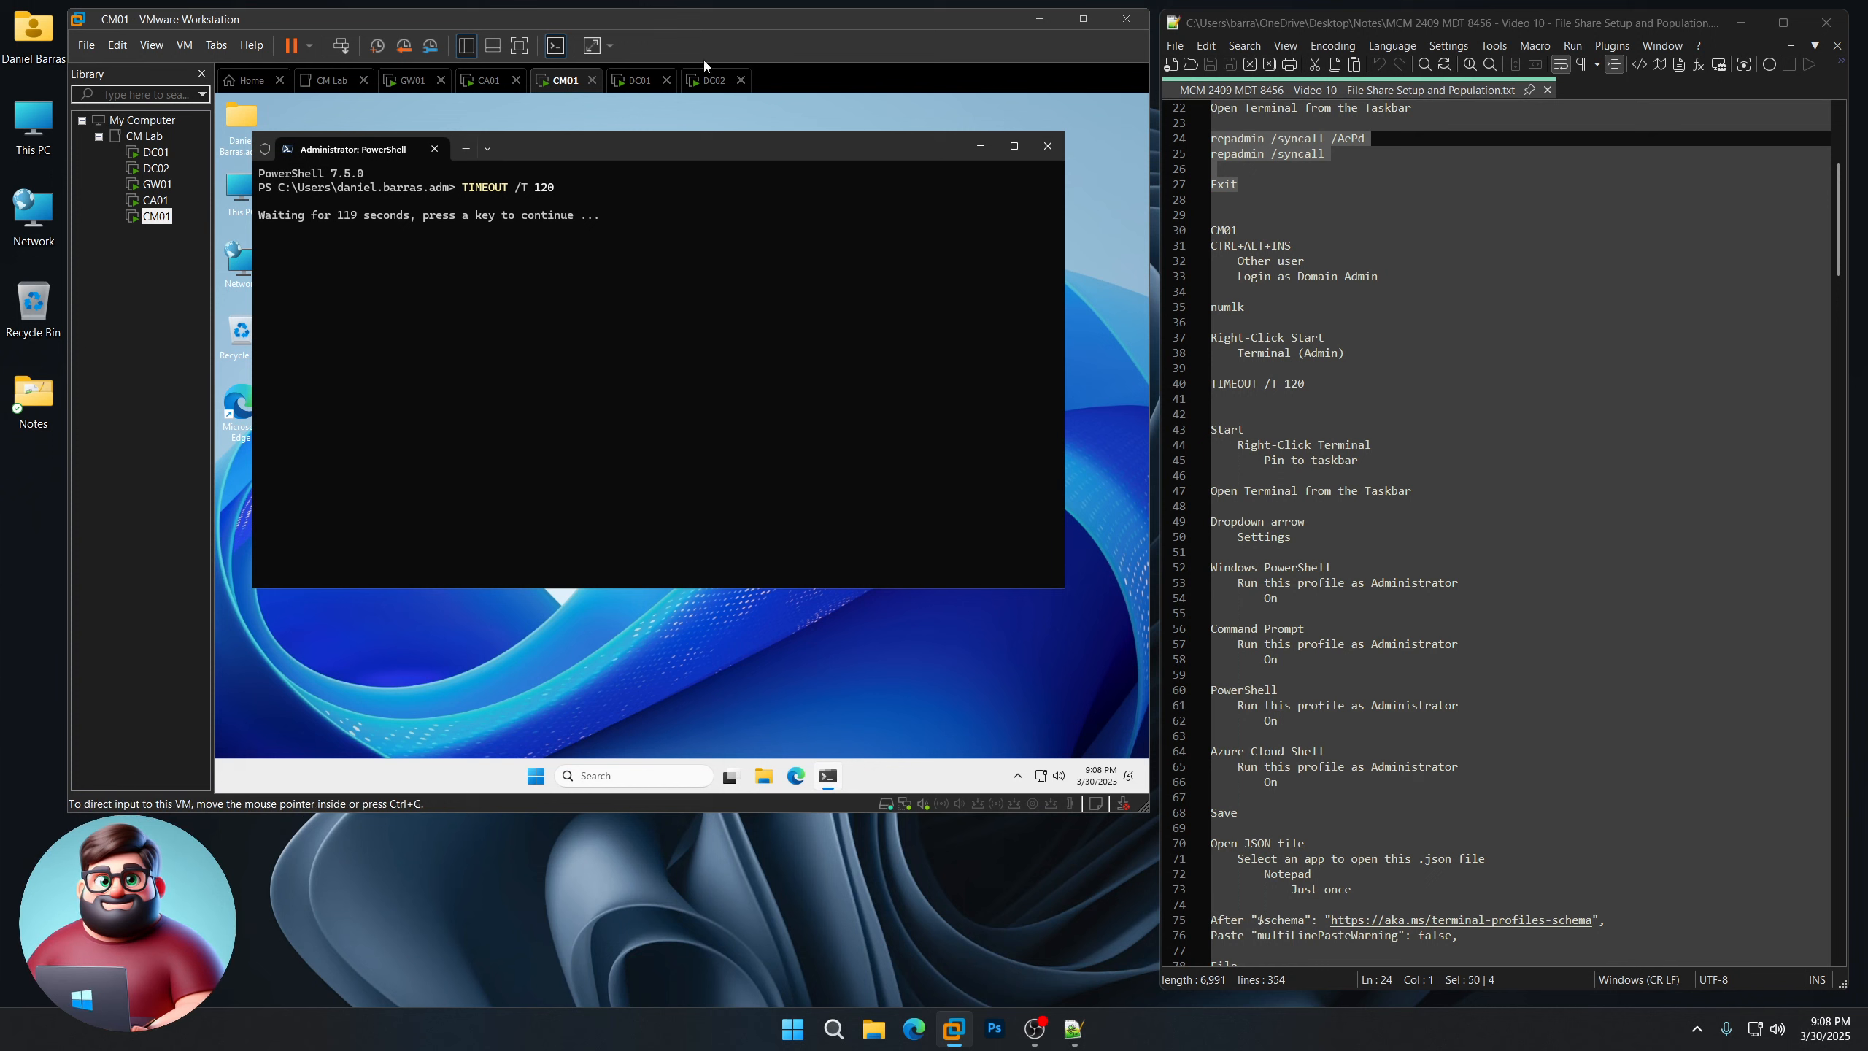
left_click_drag(637, 148, 673, 153)
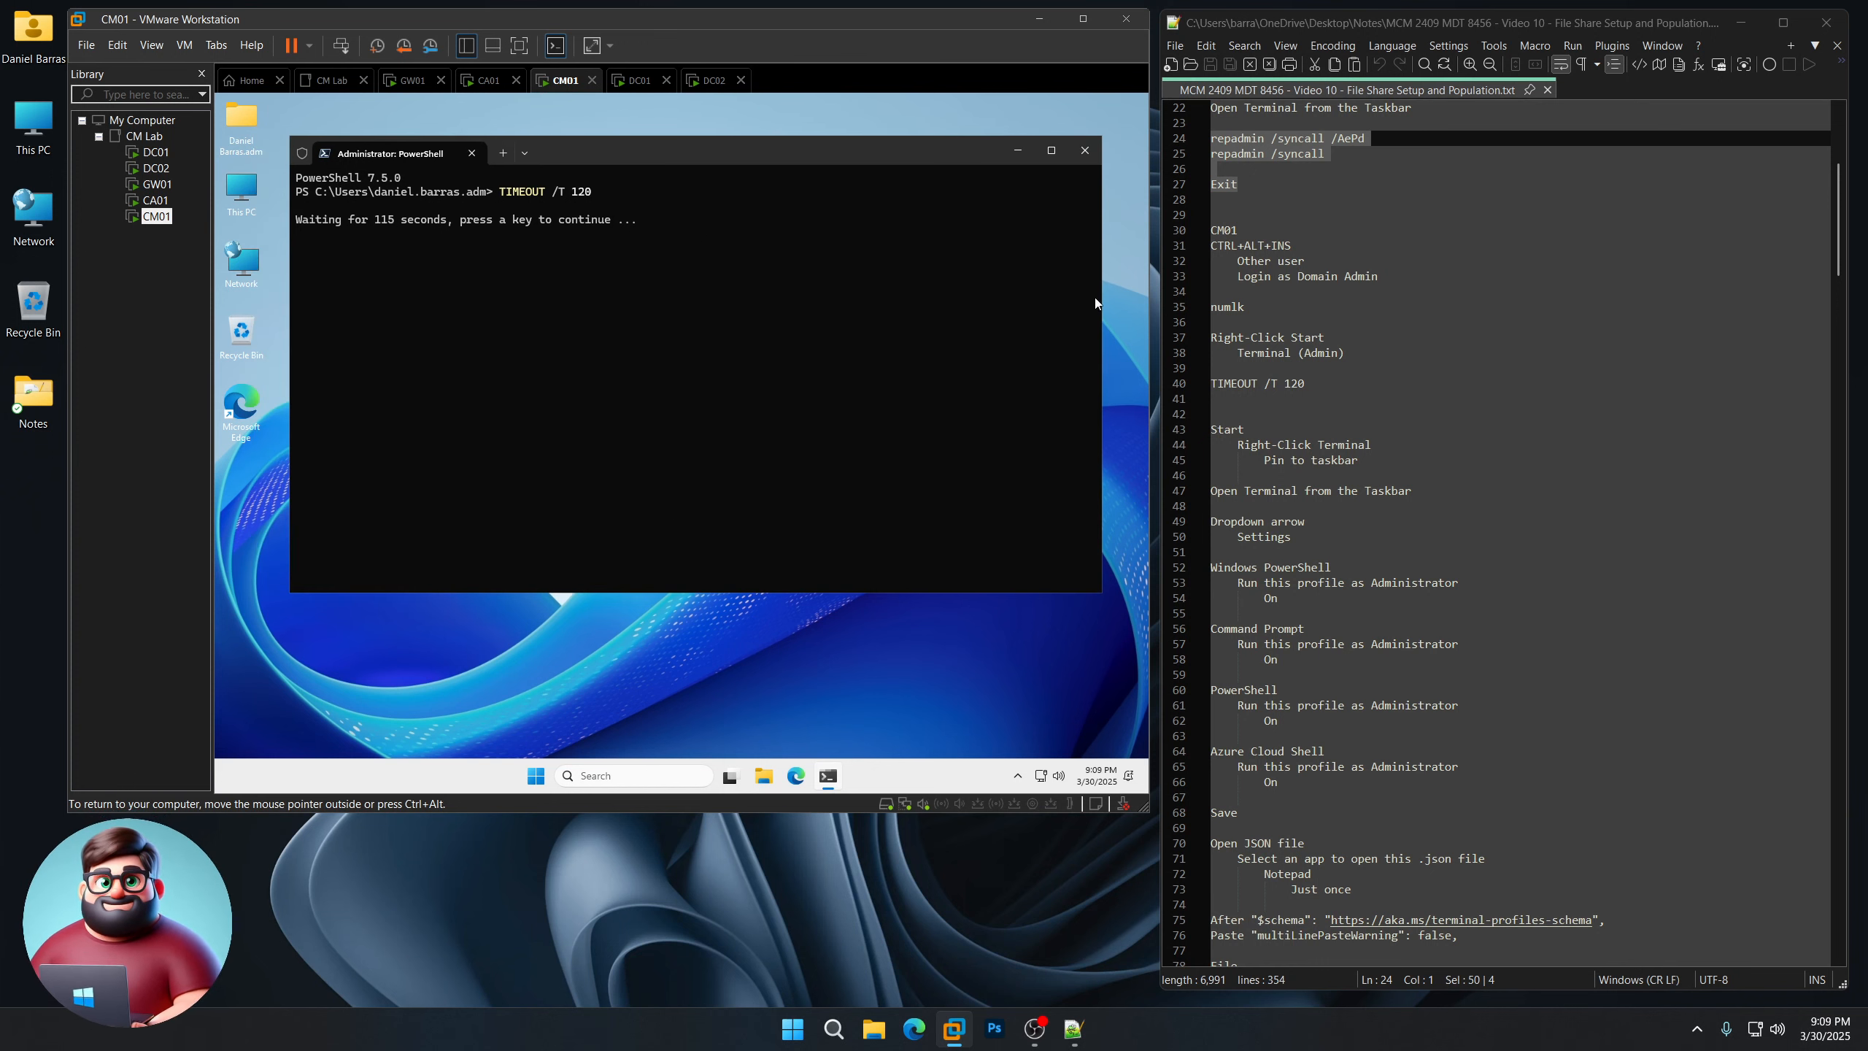
left_click(1009, 937)
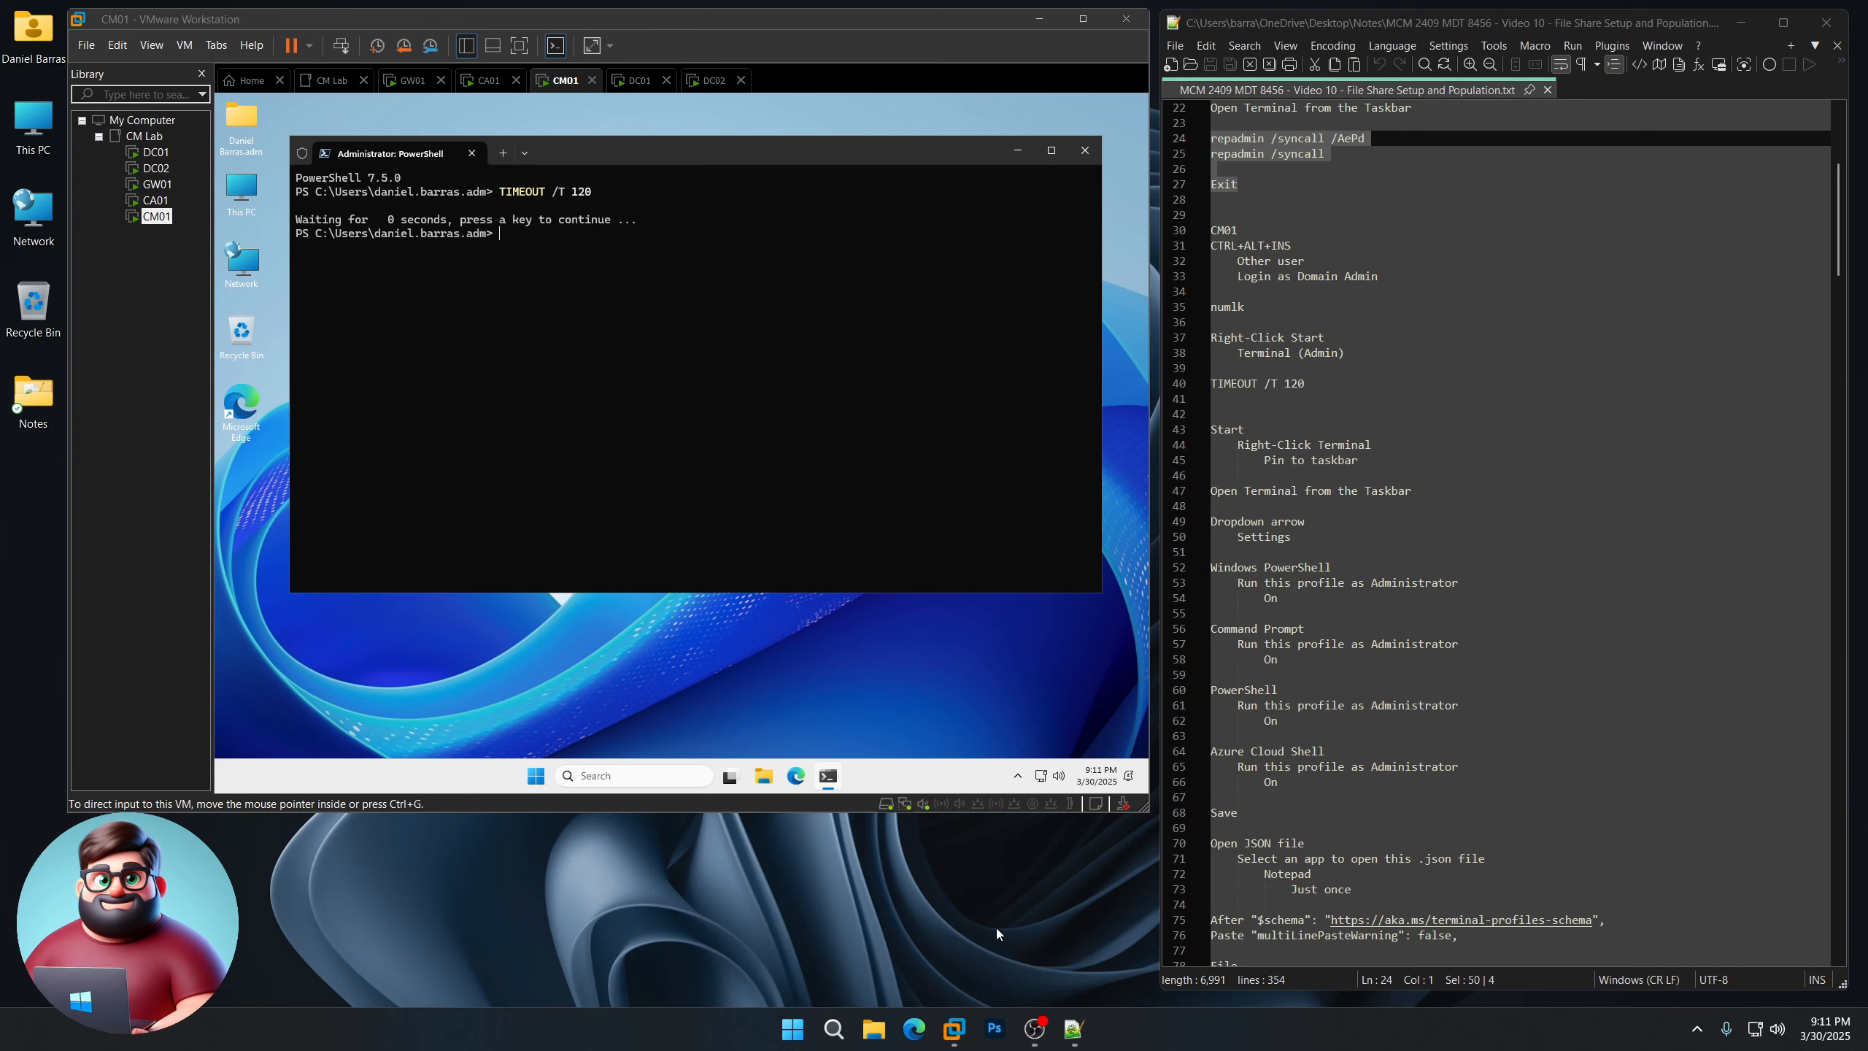
Step: In Terminal settings, set Windows PowerShell and Command Prompt profiles to run as Administrator
scroll(1303, 510, "down", 4)
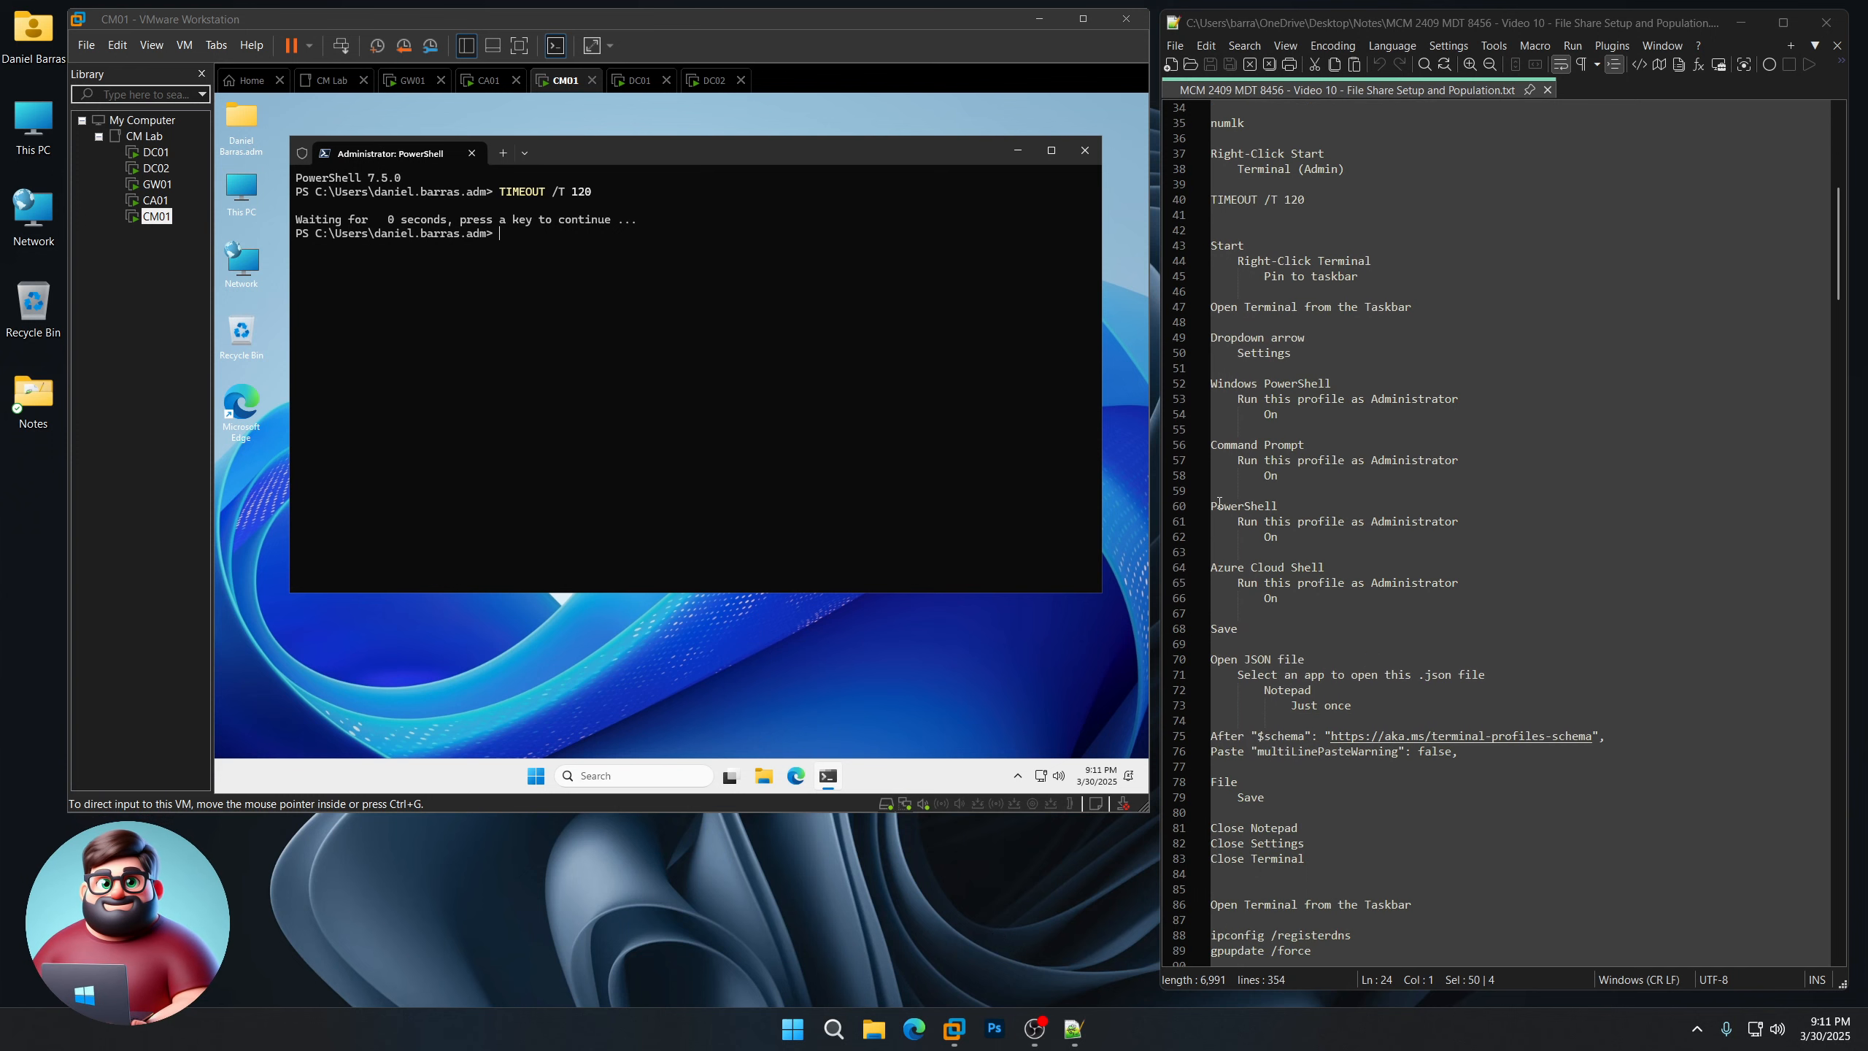
left_click(525, 153)
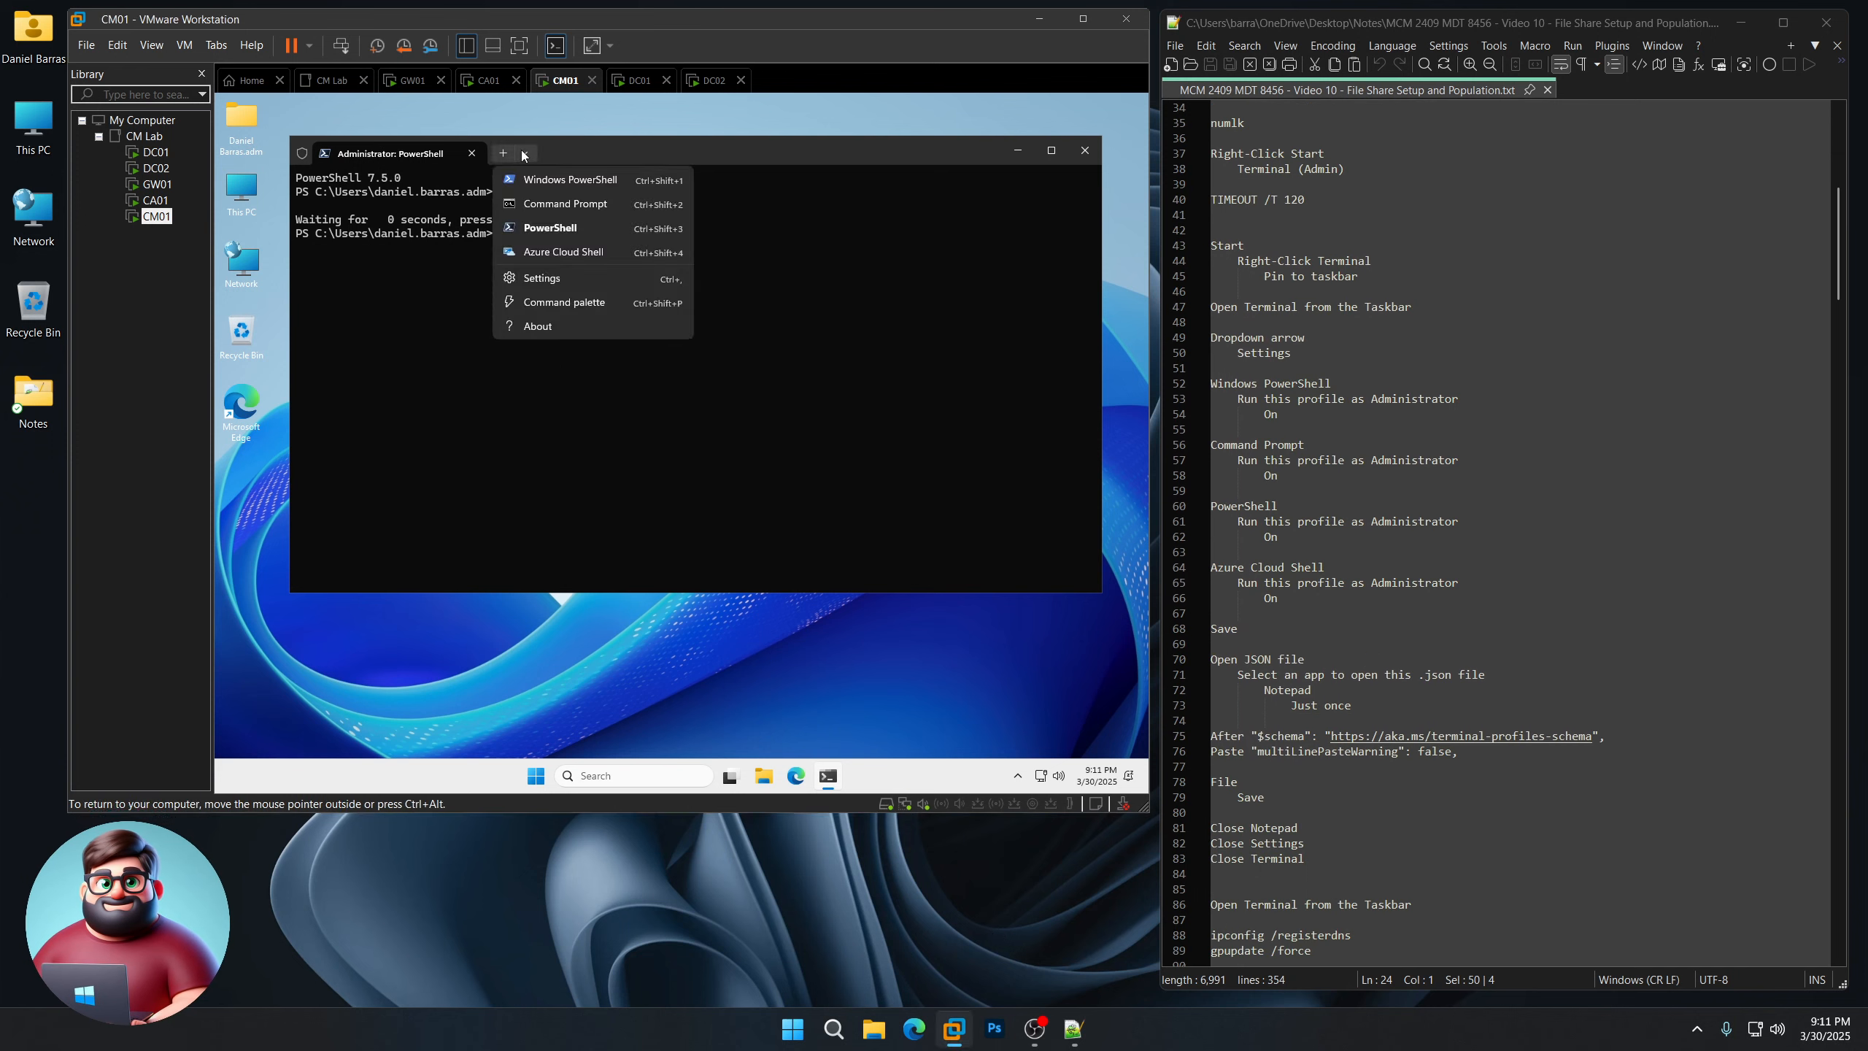
left_click(542, 278)
left_click(371, 474)
left_click(1063, 484)
left_click(443, 506)
left_click(1069, 488)
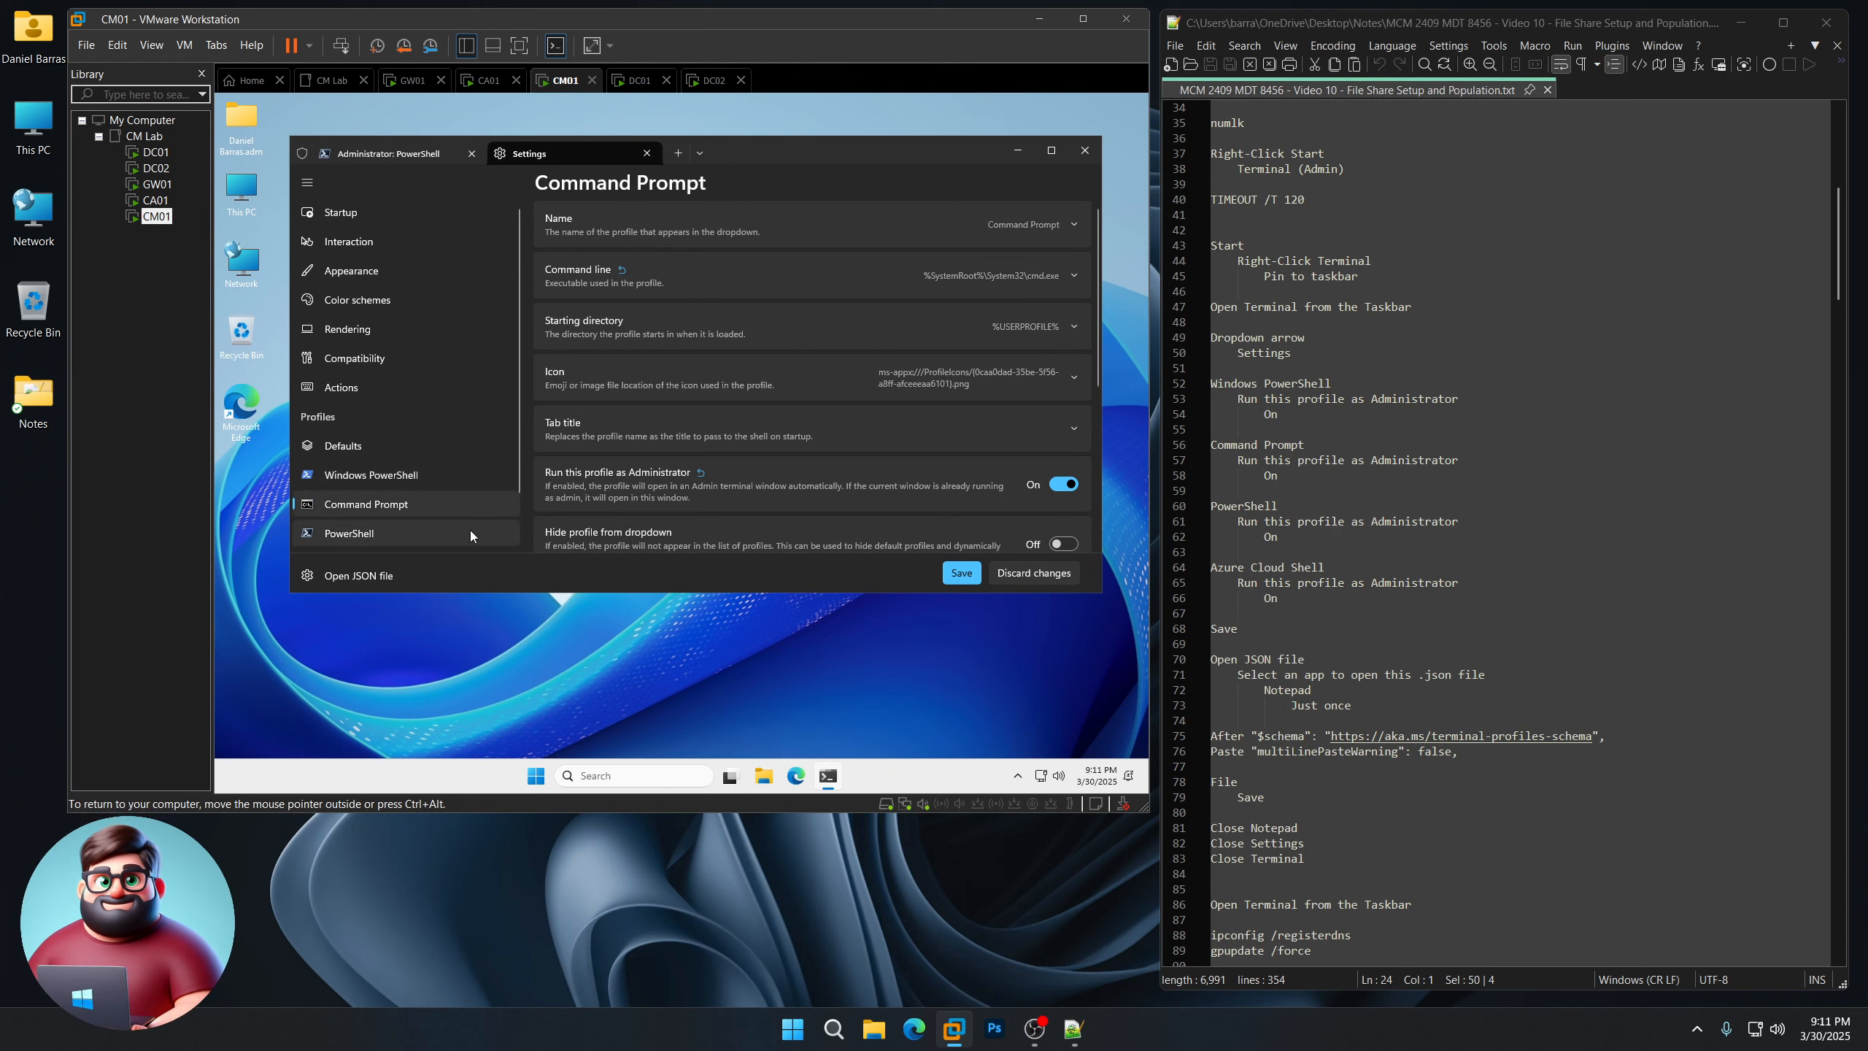
Step: Set PowerShell and Azure Cloud Shell profiles to run as Administrator, save, and open settings.json
left_click(470, 532)
left_click(1063, 484)
scroll(368, 508, "down", 1)
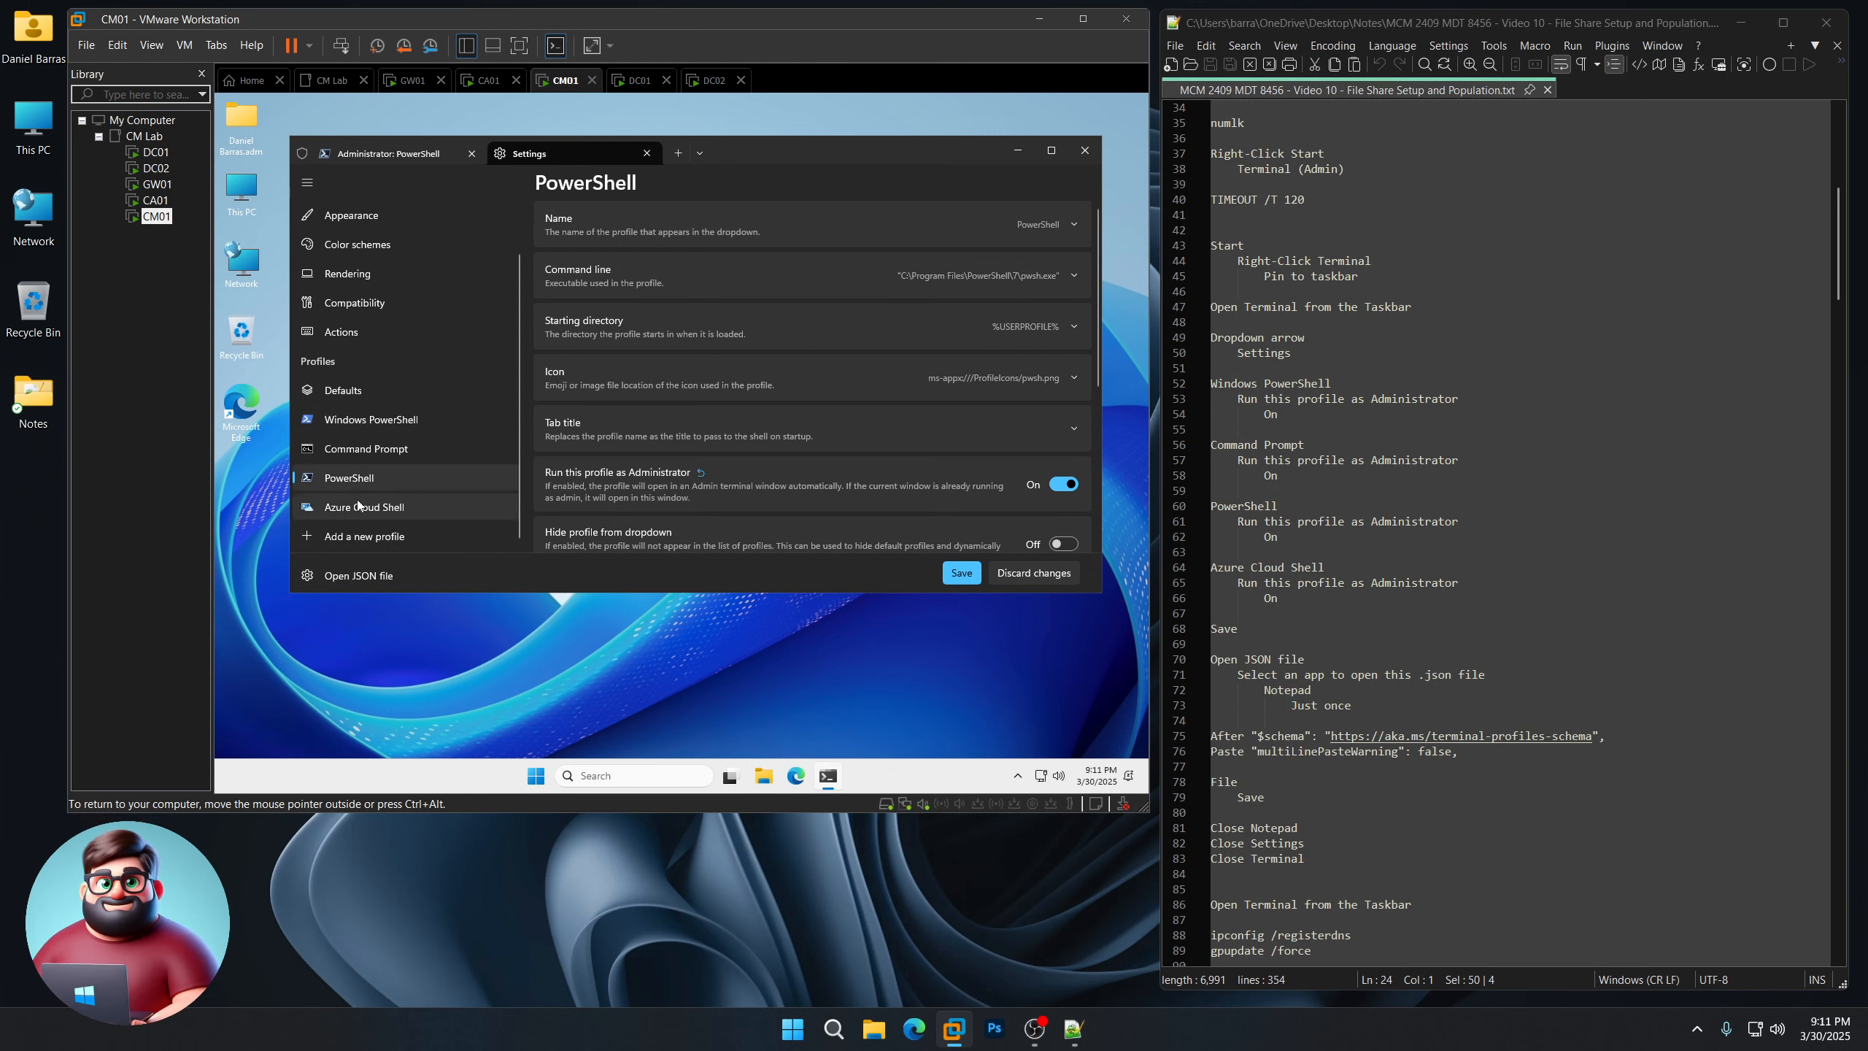
left_click(358, 506)
left_click(1063, 484)
left_click(961, 574)
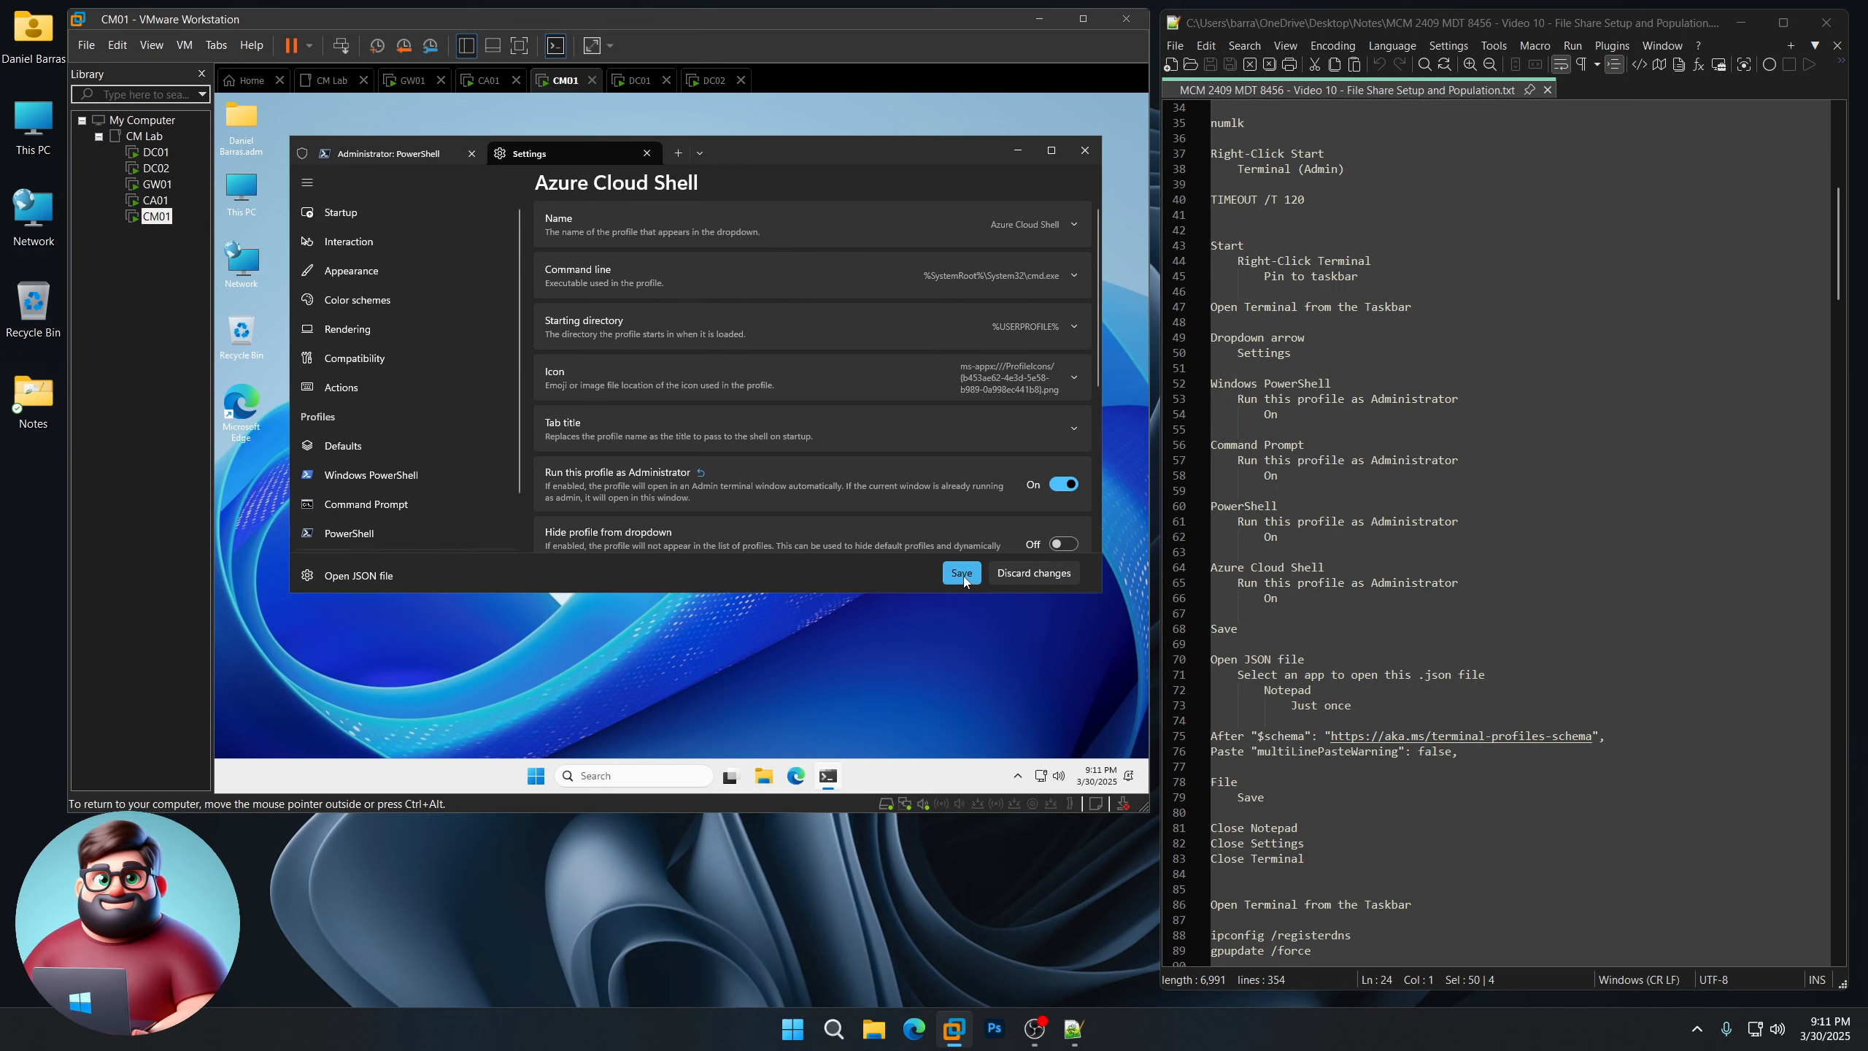
left_click(379, 579)
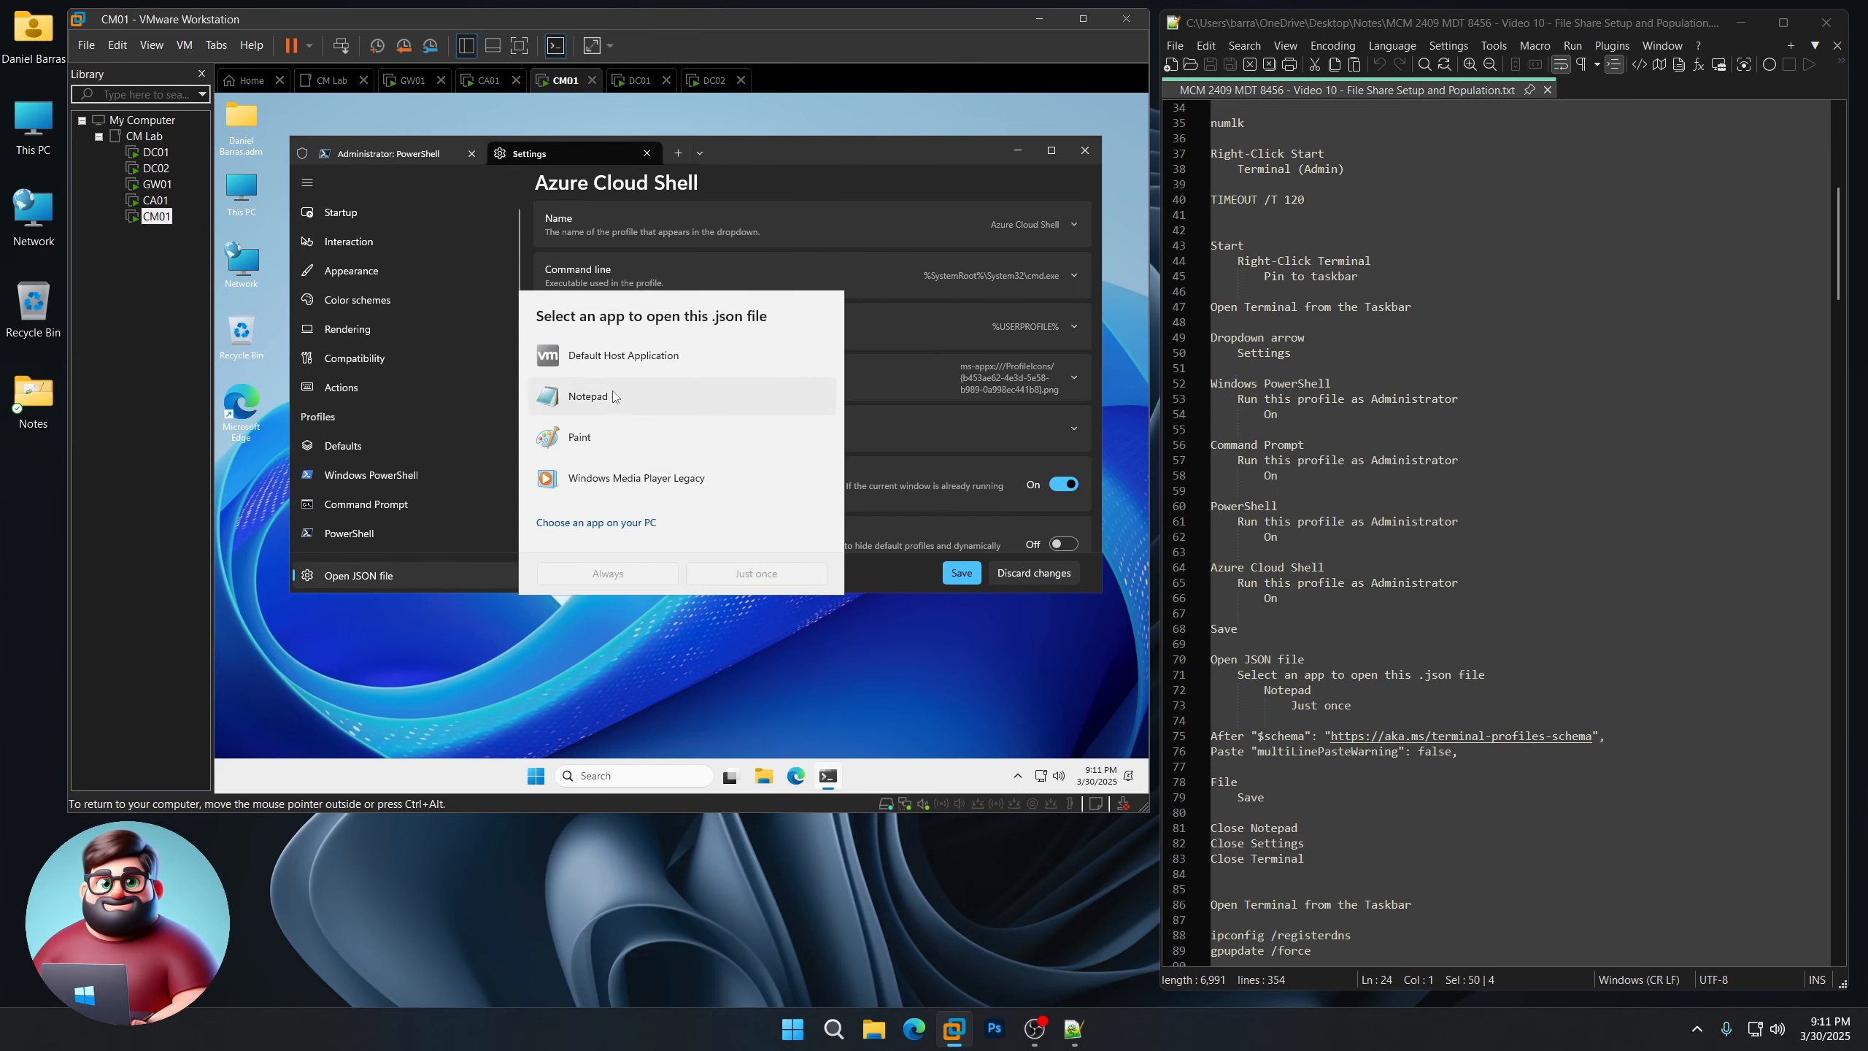
left_click(613, 396)
Step: Add "multiLinePasteWarning": false after the $schema line in settings.json and save it
left_click(756, 573)
scroll(1403, 568, "down", 8)
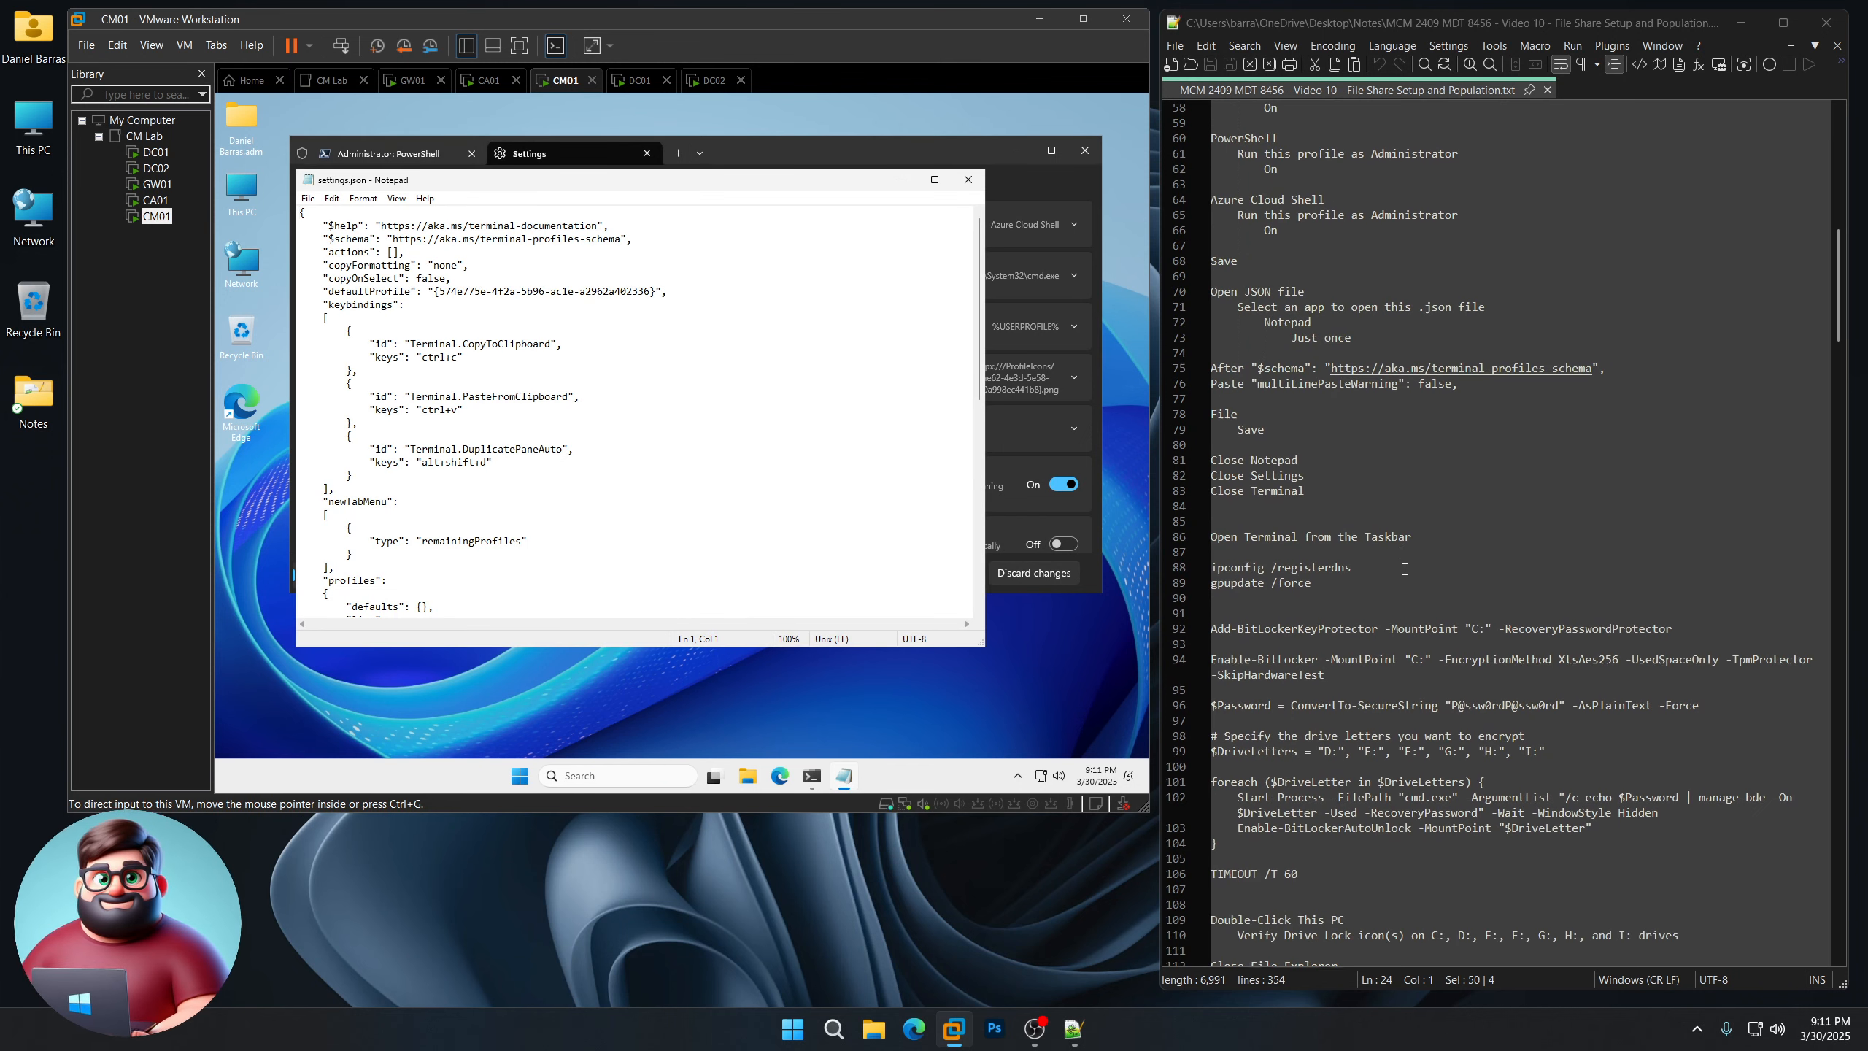
left_click_drag(1459, 383, 1253, 383)
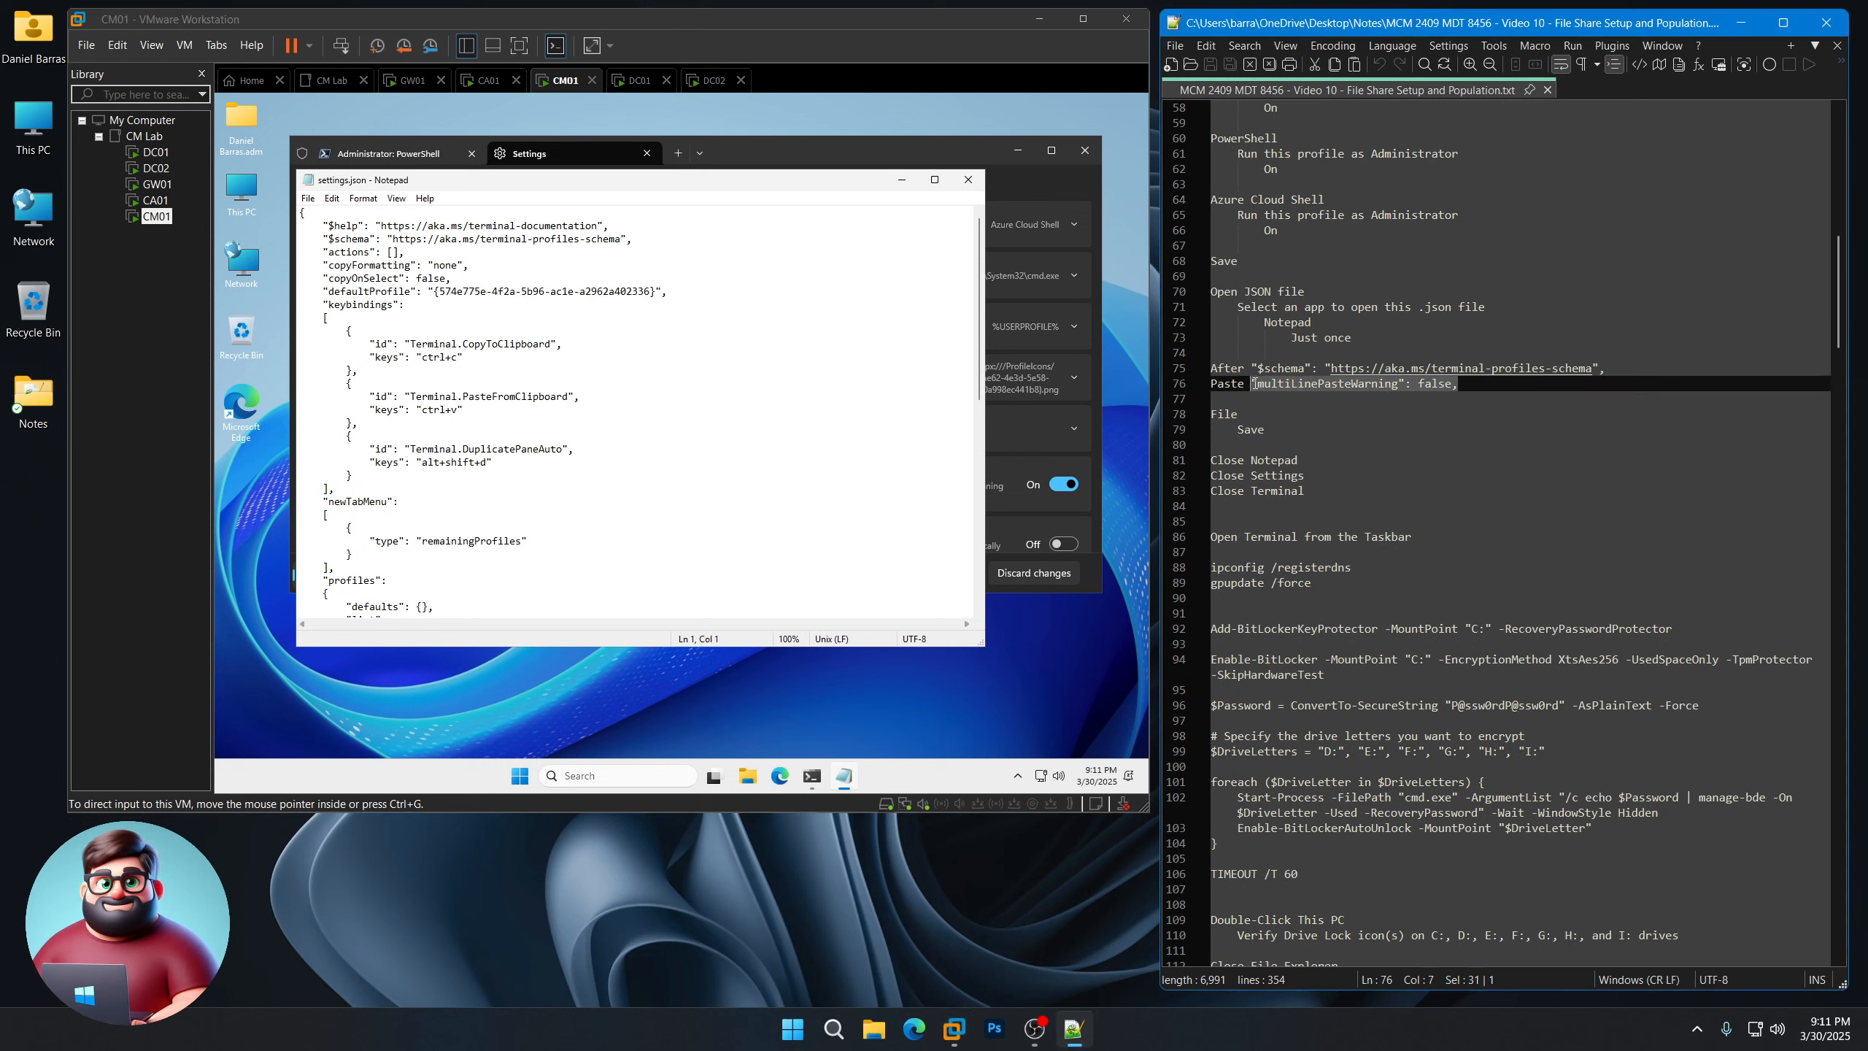
right_click(1263, 387)
left_click(1313, 416)
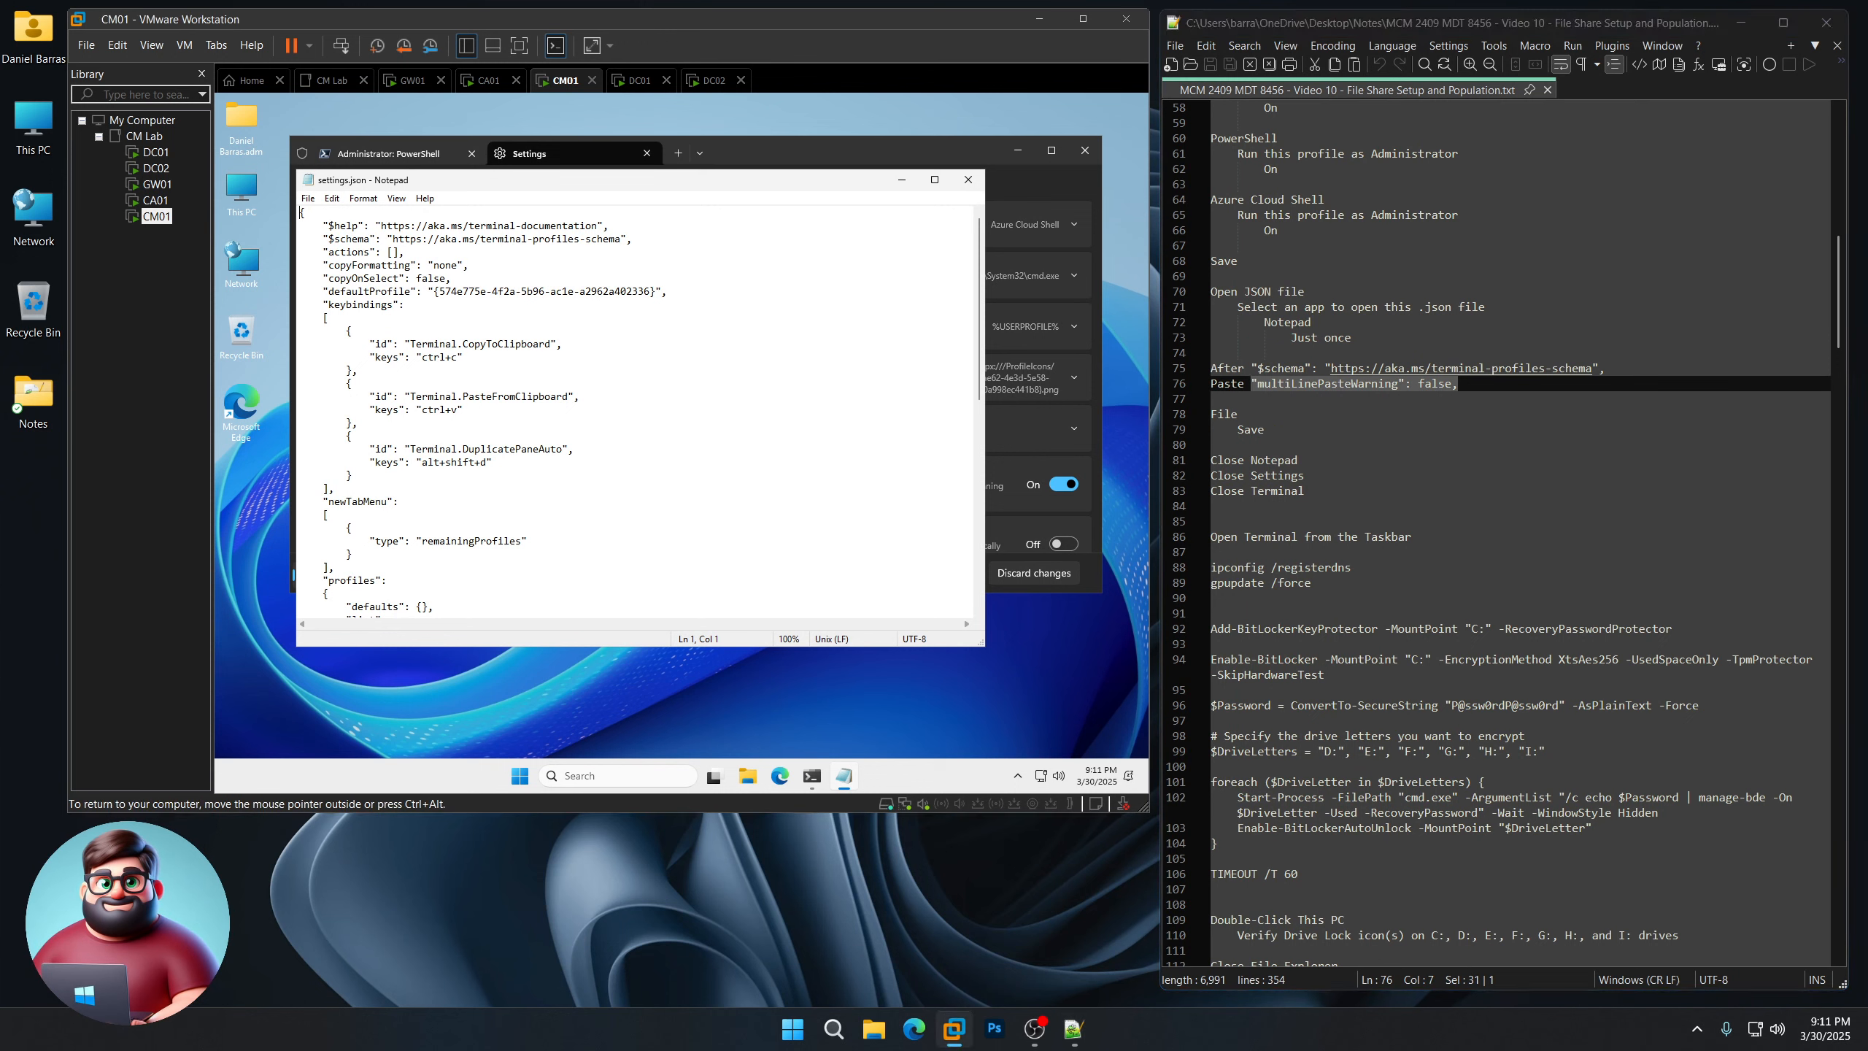
key("Return")
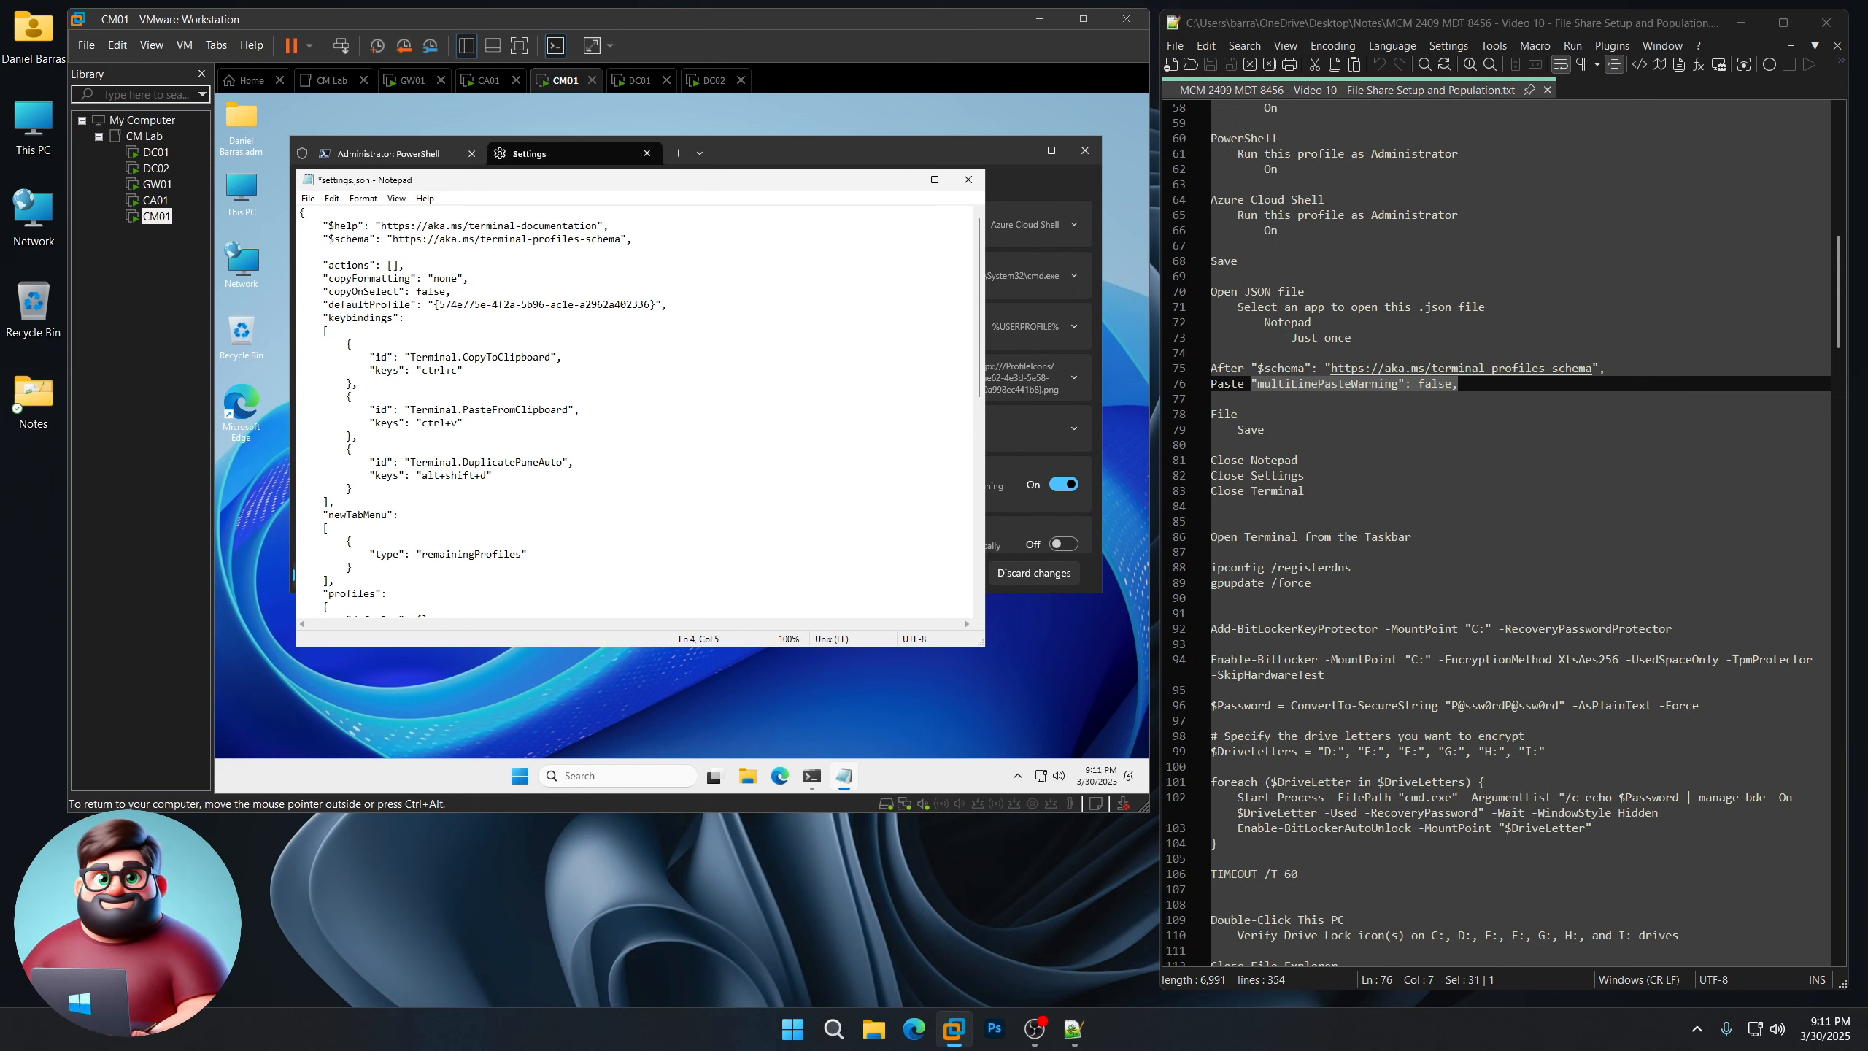
key("ctrl+v")
left_click(308, 199)
left_click(317, 264)
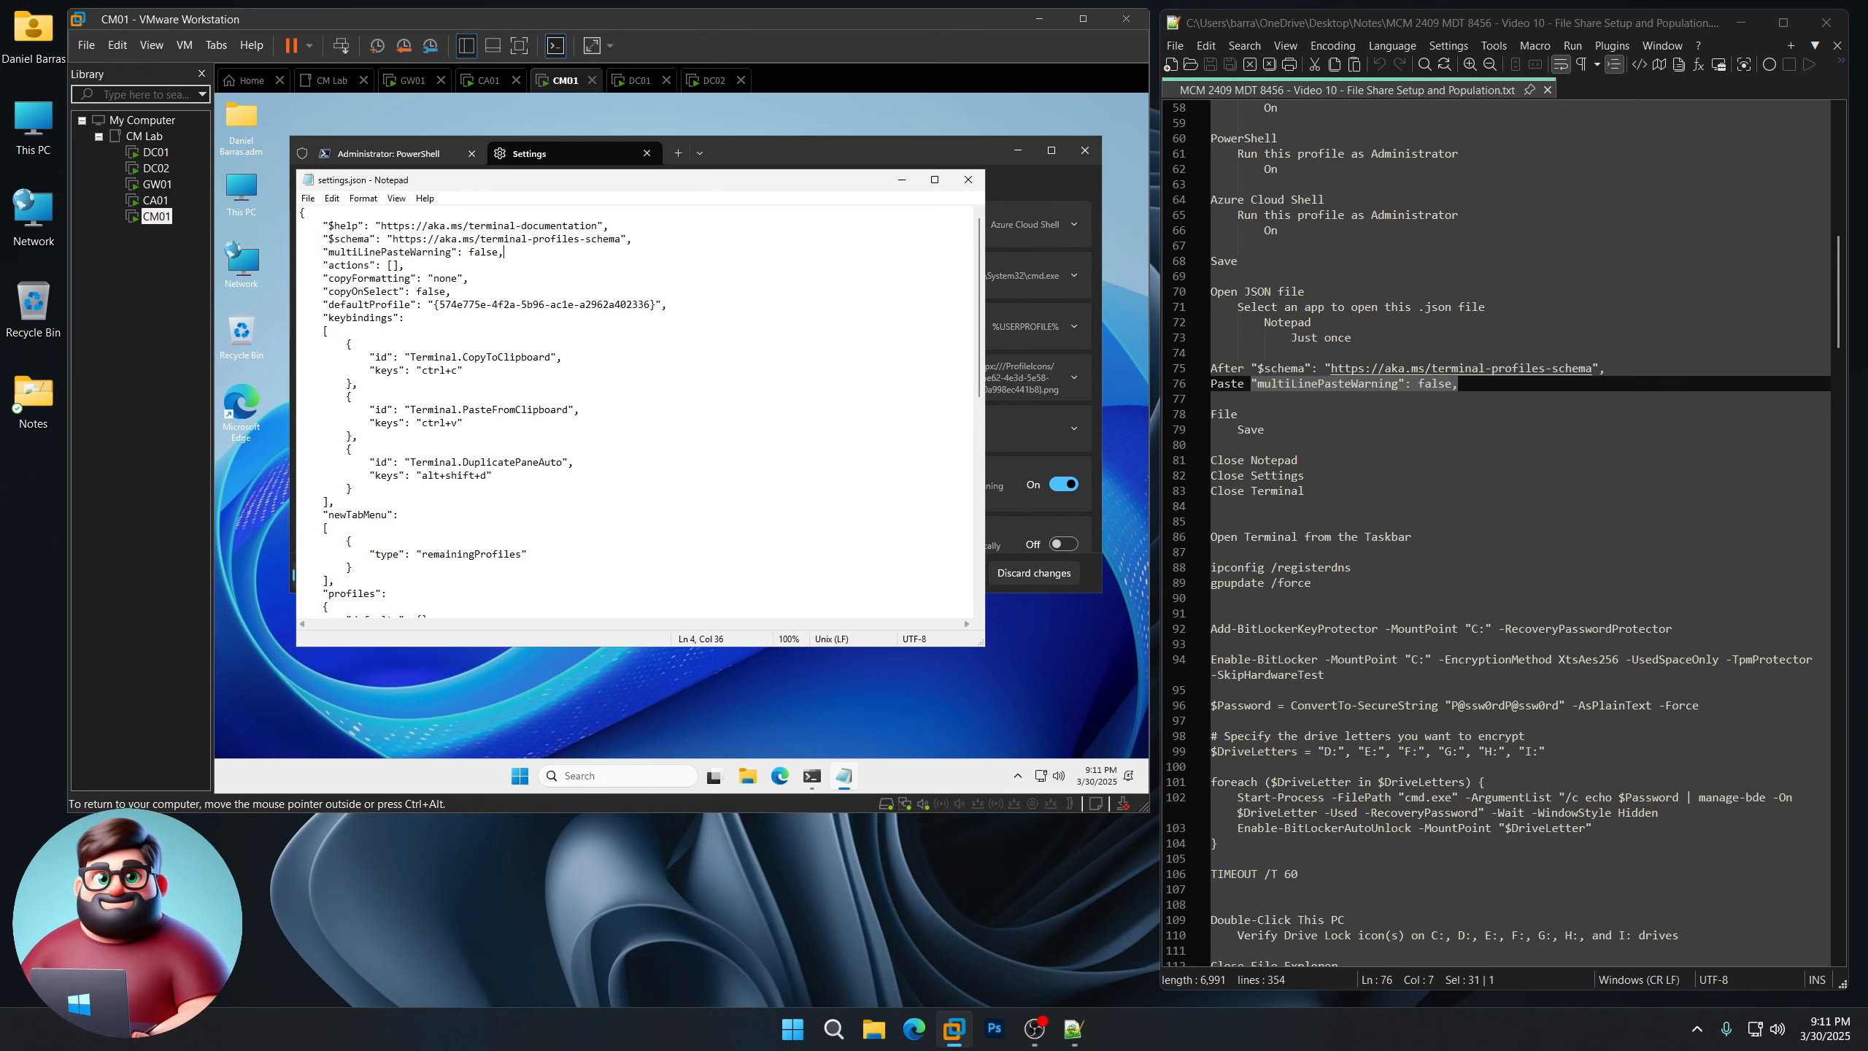
Step: Close Notepad, the Terminal settings and the PowerShell terminal on CM01
left_click(967, 180)
left_click(646, 153)
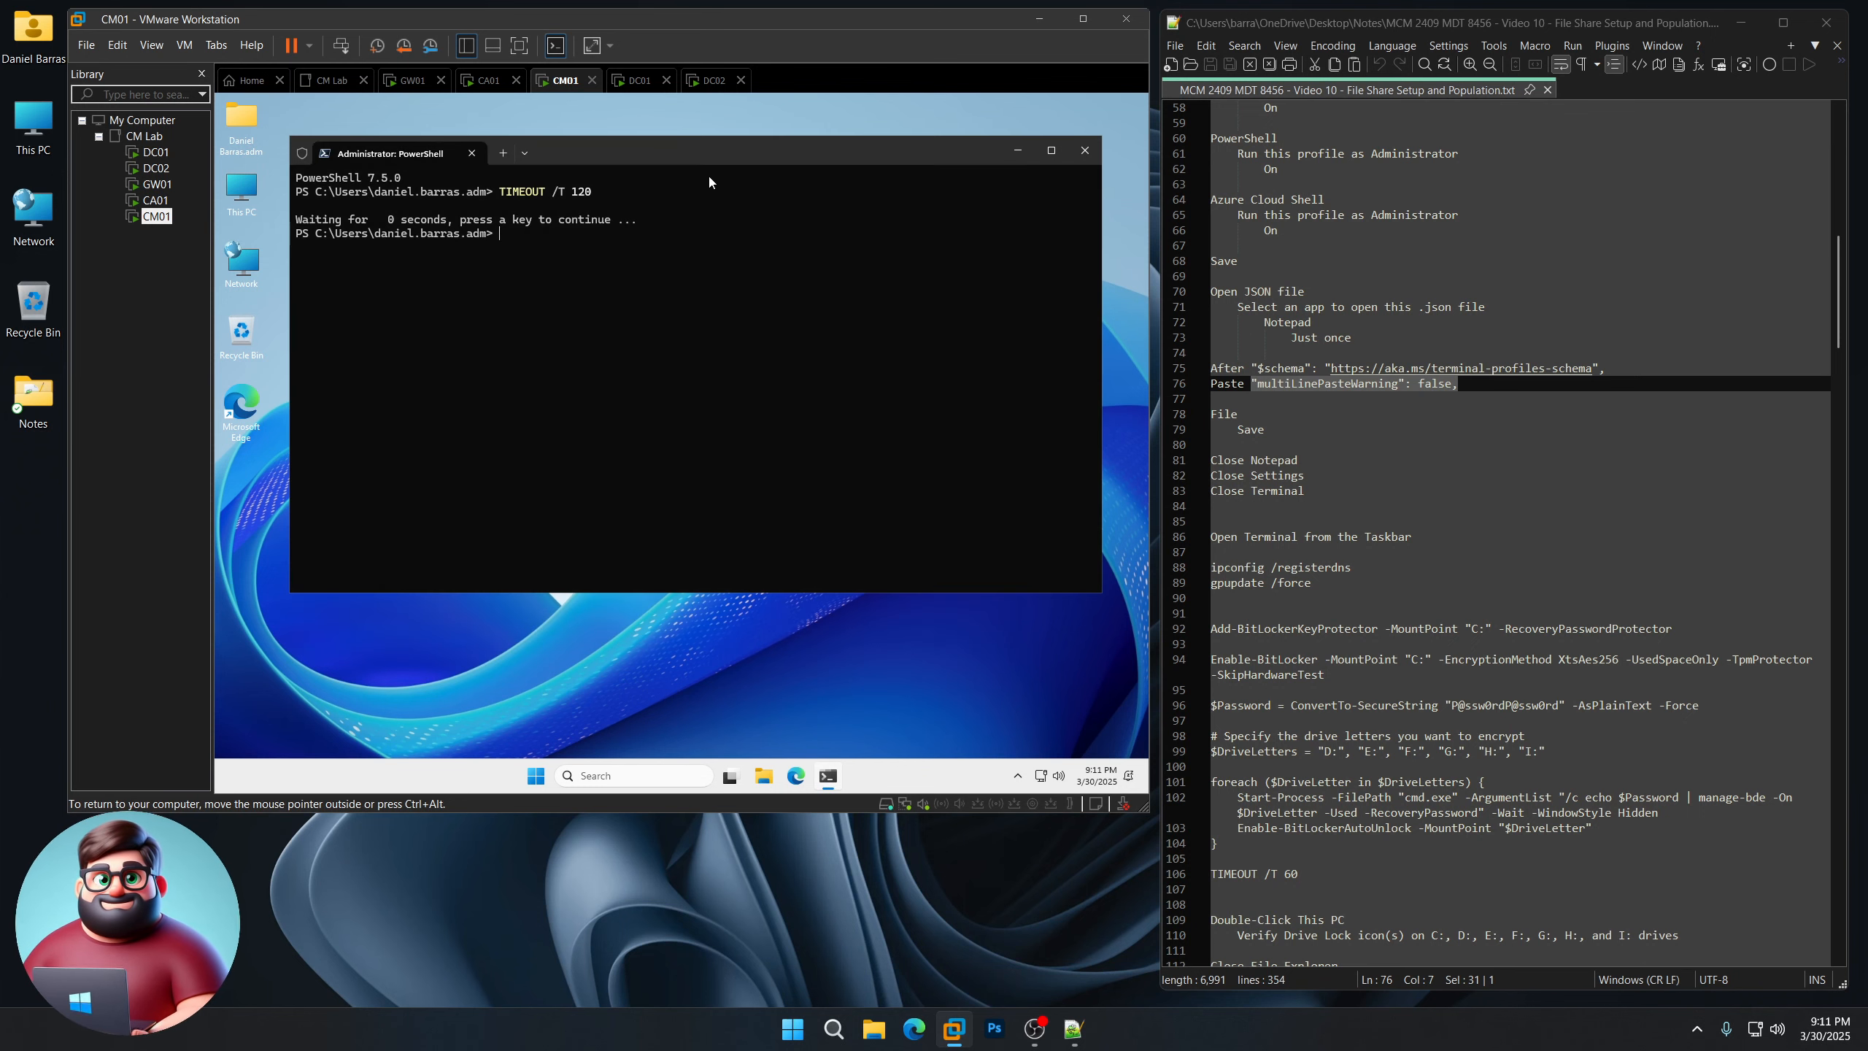
left_click(1084, 151)
scroll(1500, 530, "down", 6)
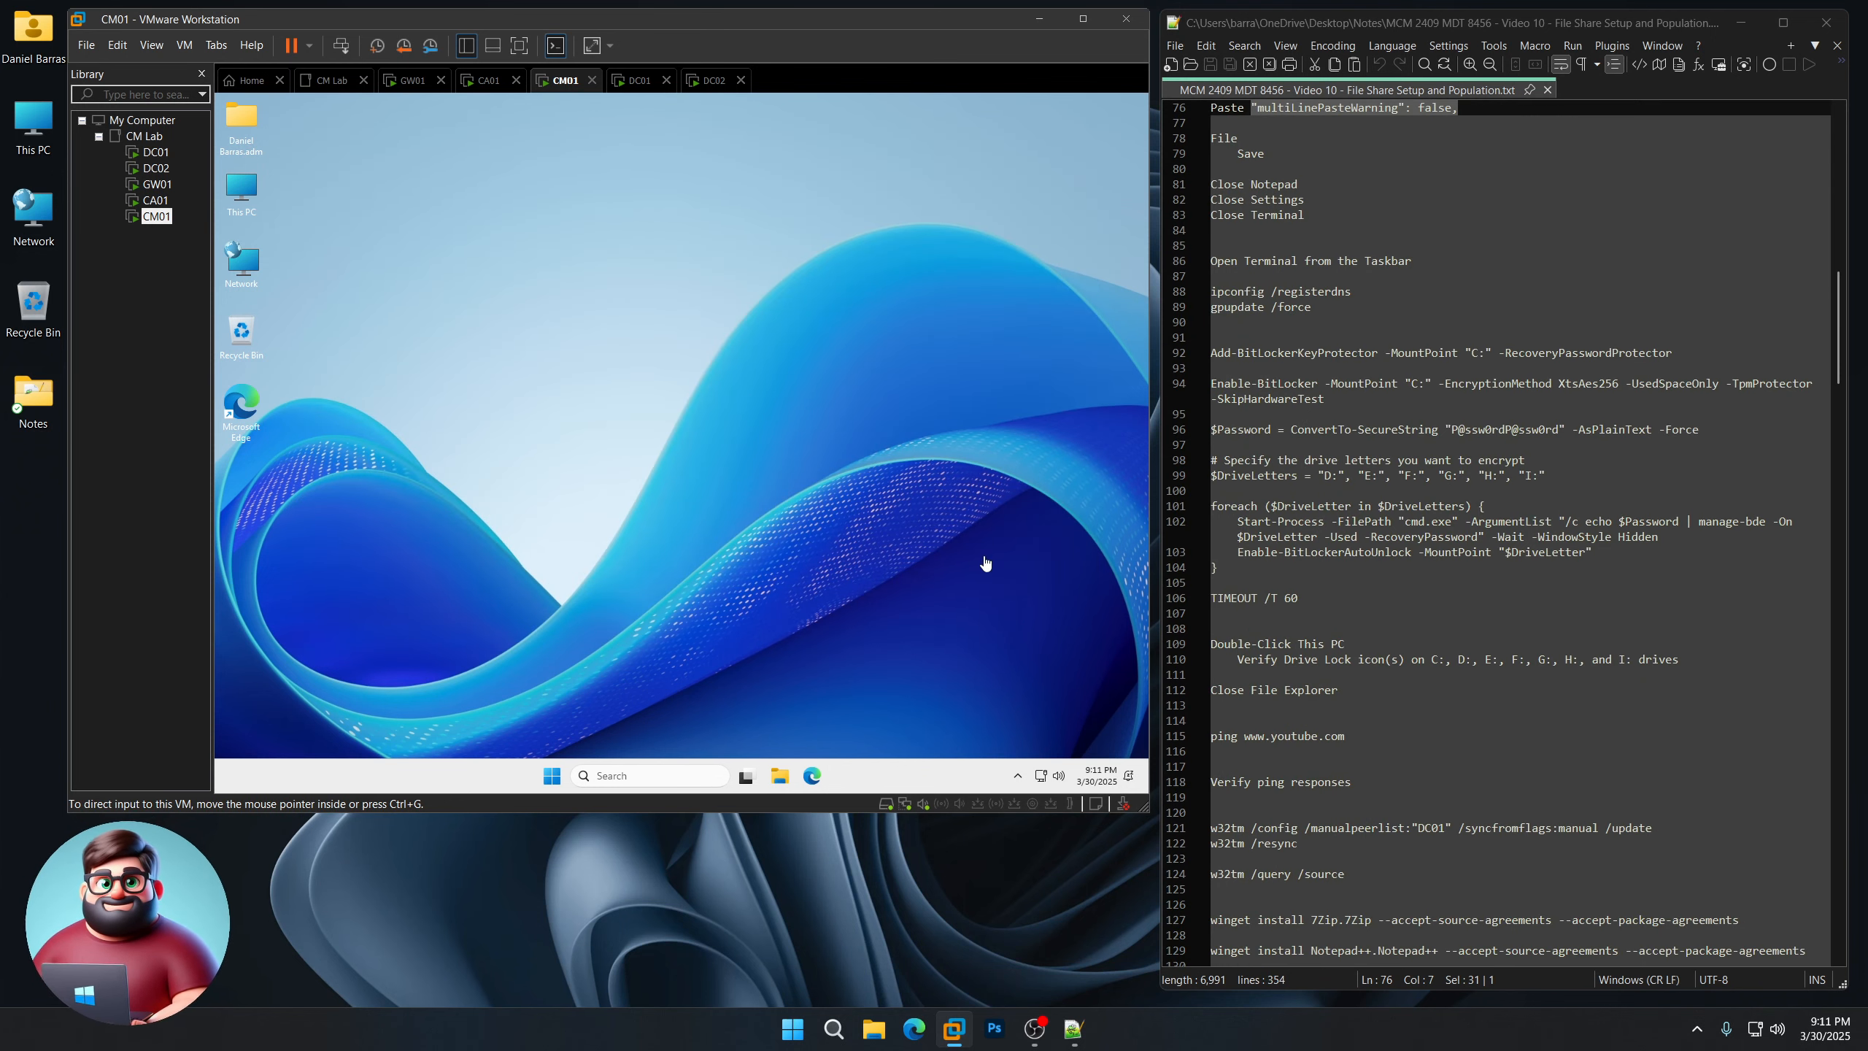
left_click(551, 775)
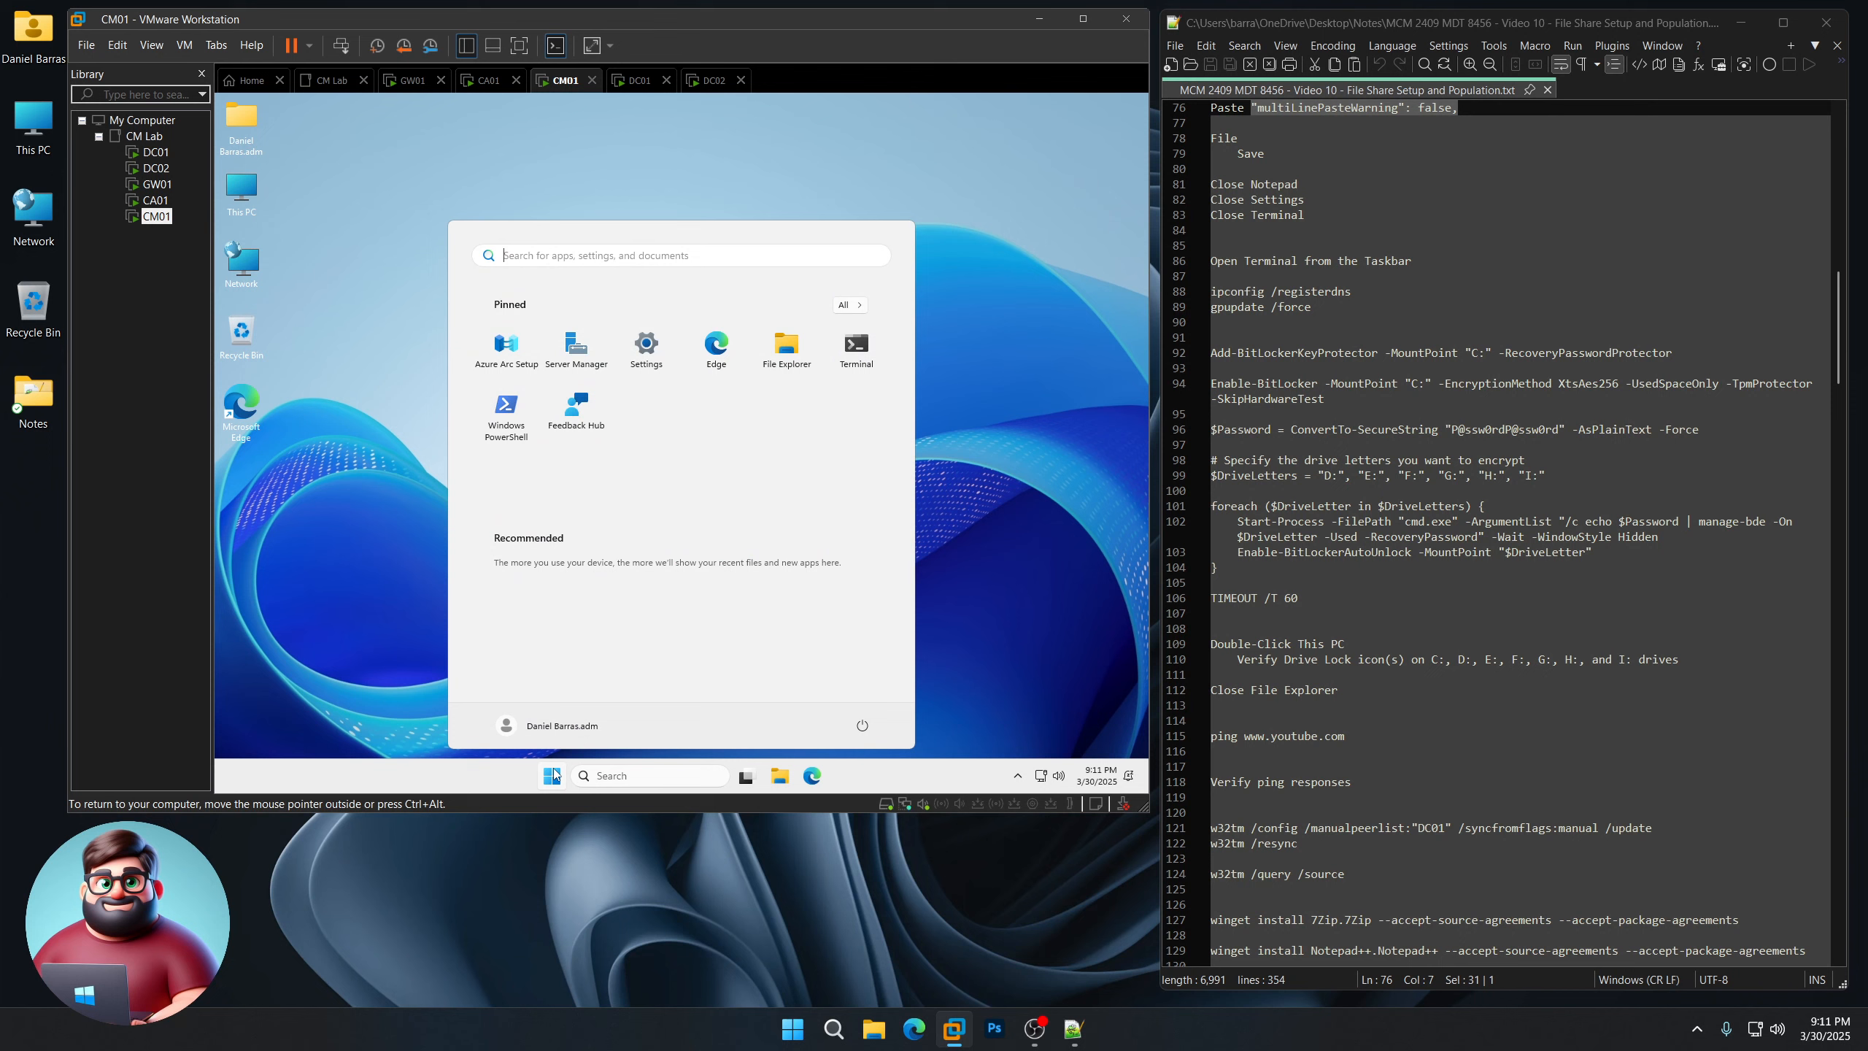
Step: Pin Terminal to CM01's taskbar and open an administrator PowerShell from it
right_click(862, 362)
left_click(923, 445)
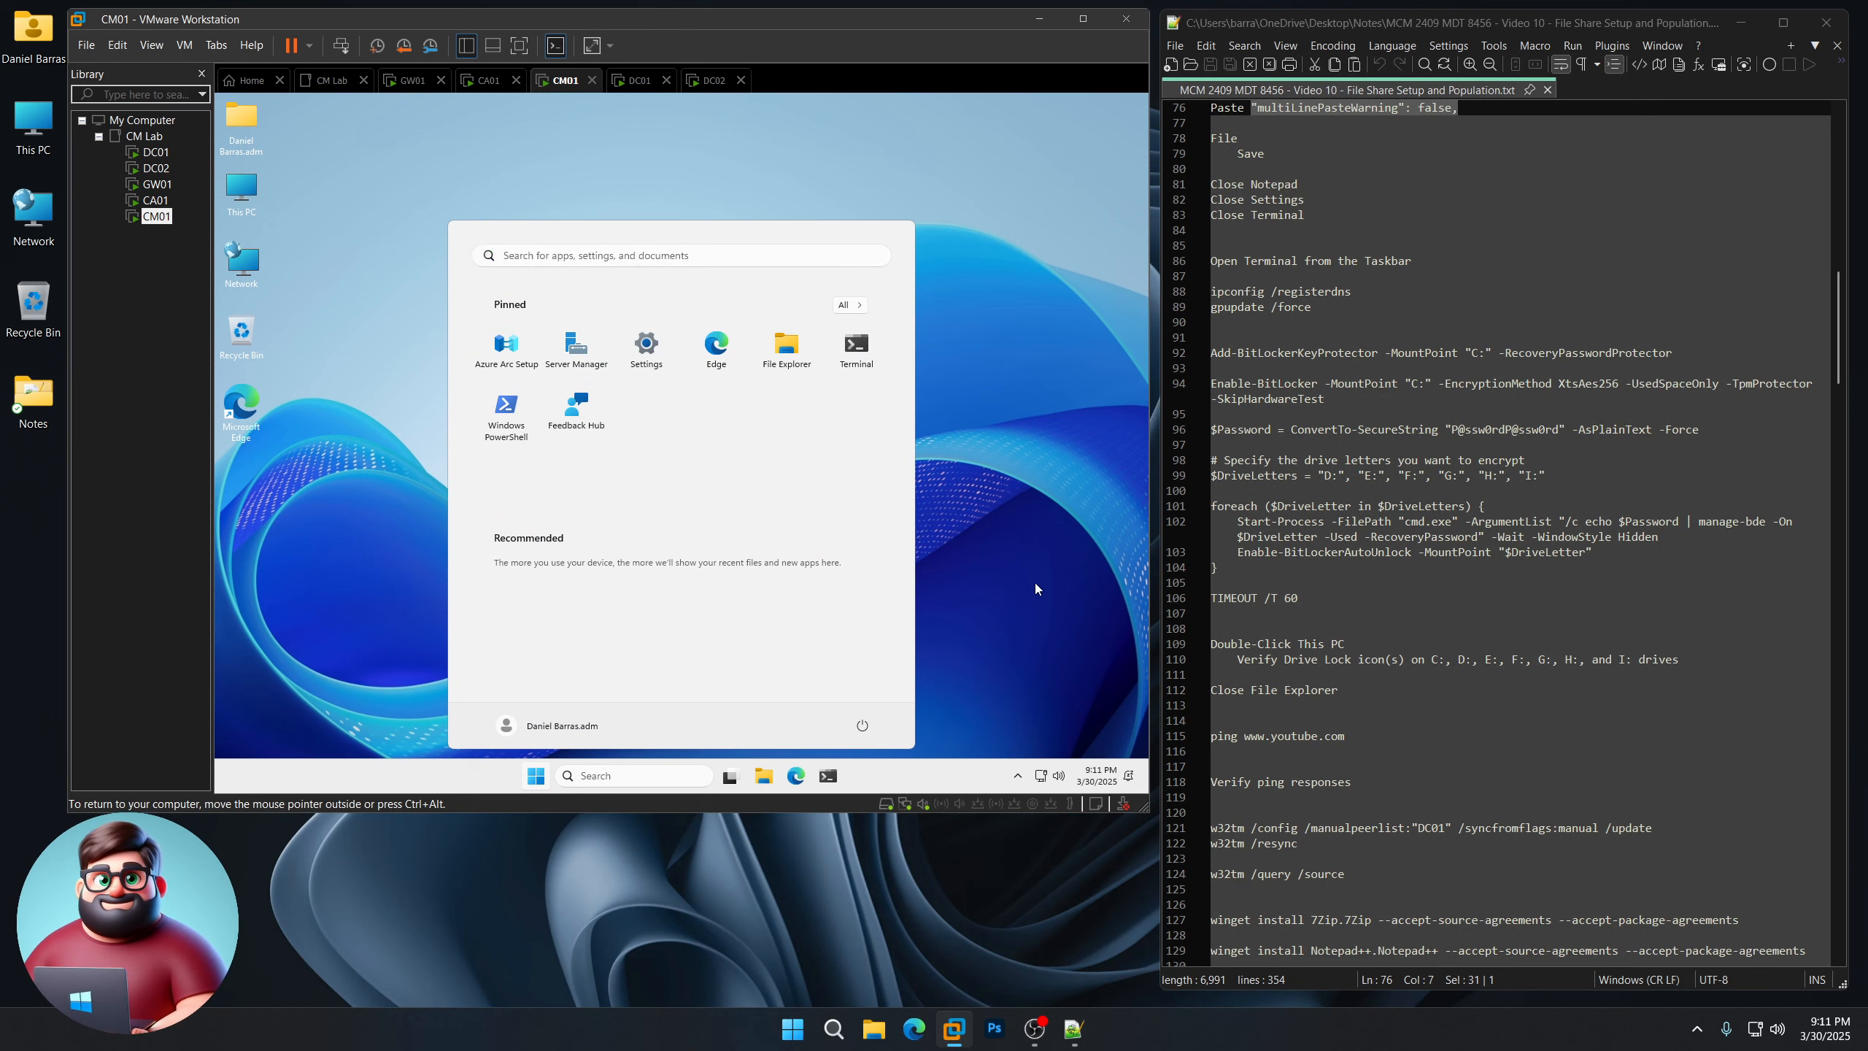
left_click(1034, 584)
left_click(826, 778)
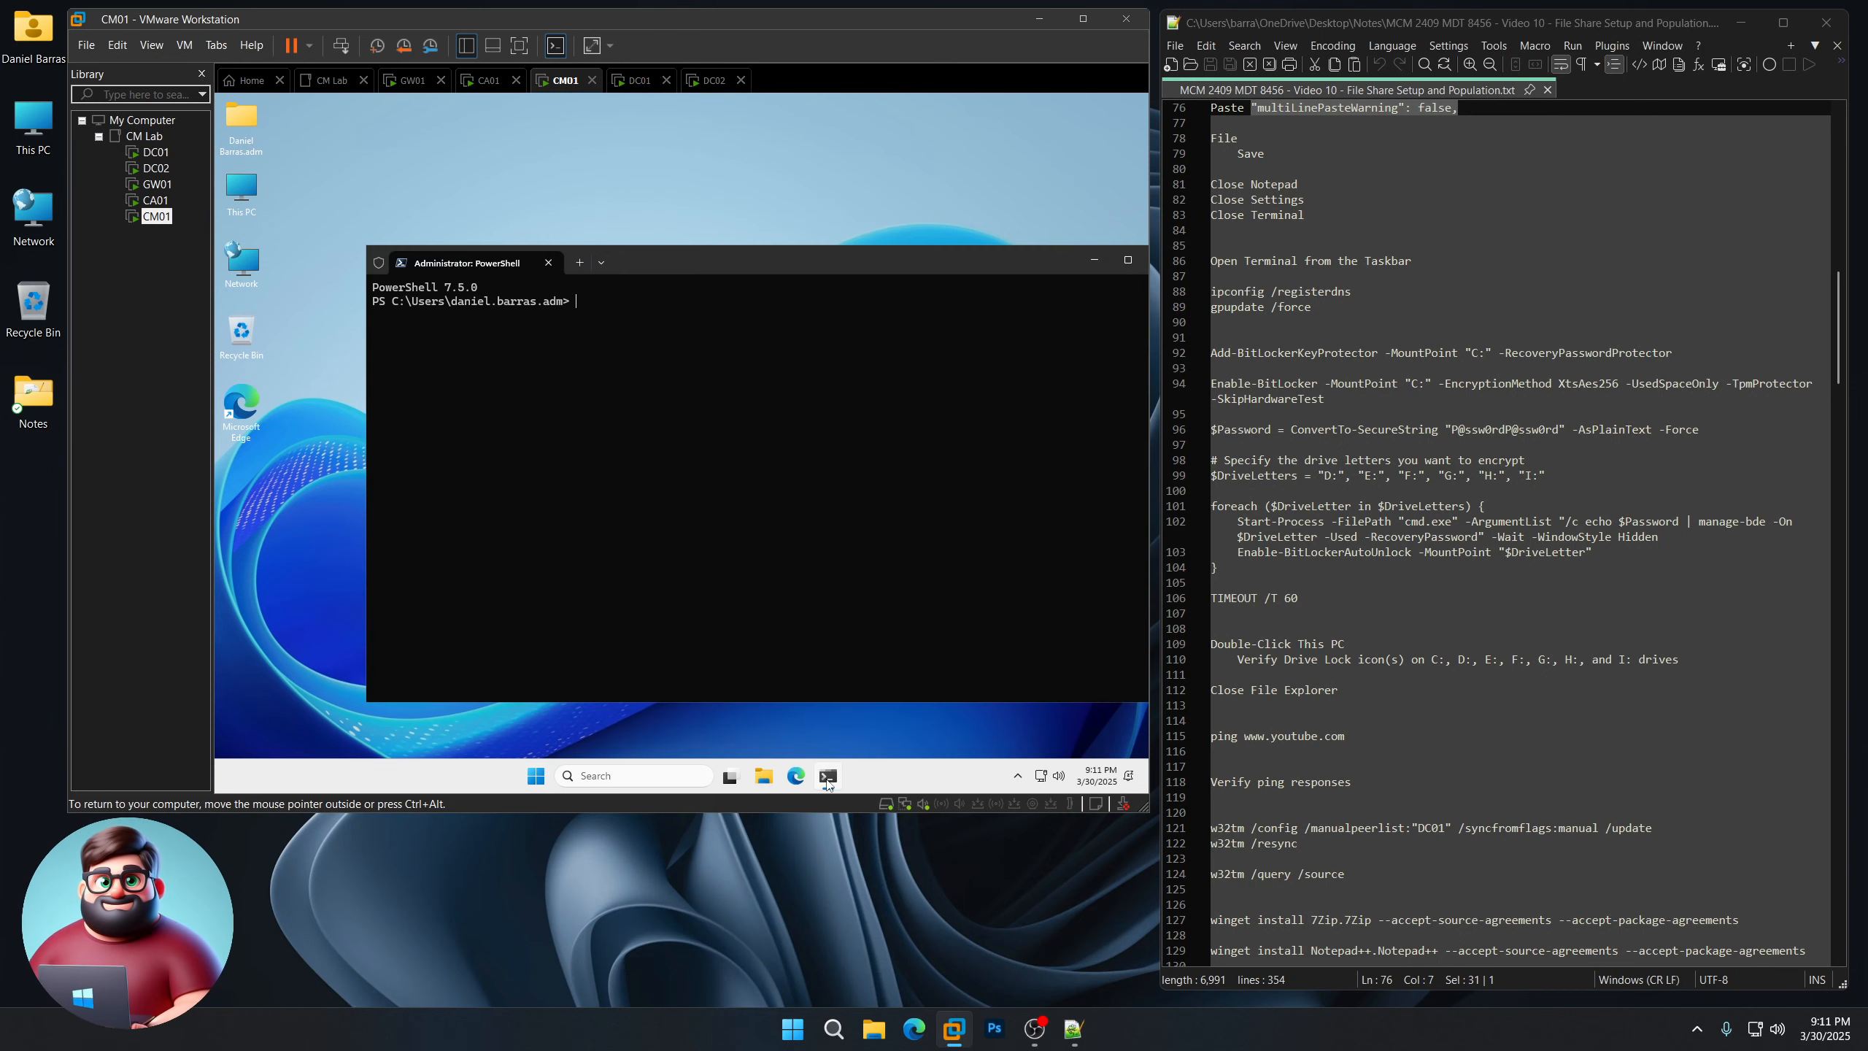
left_click_drag(916, 267, 832, 222)
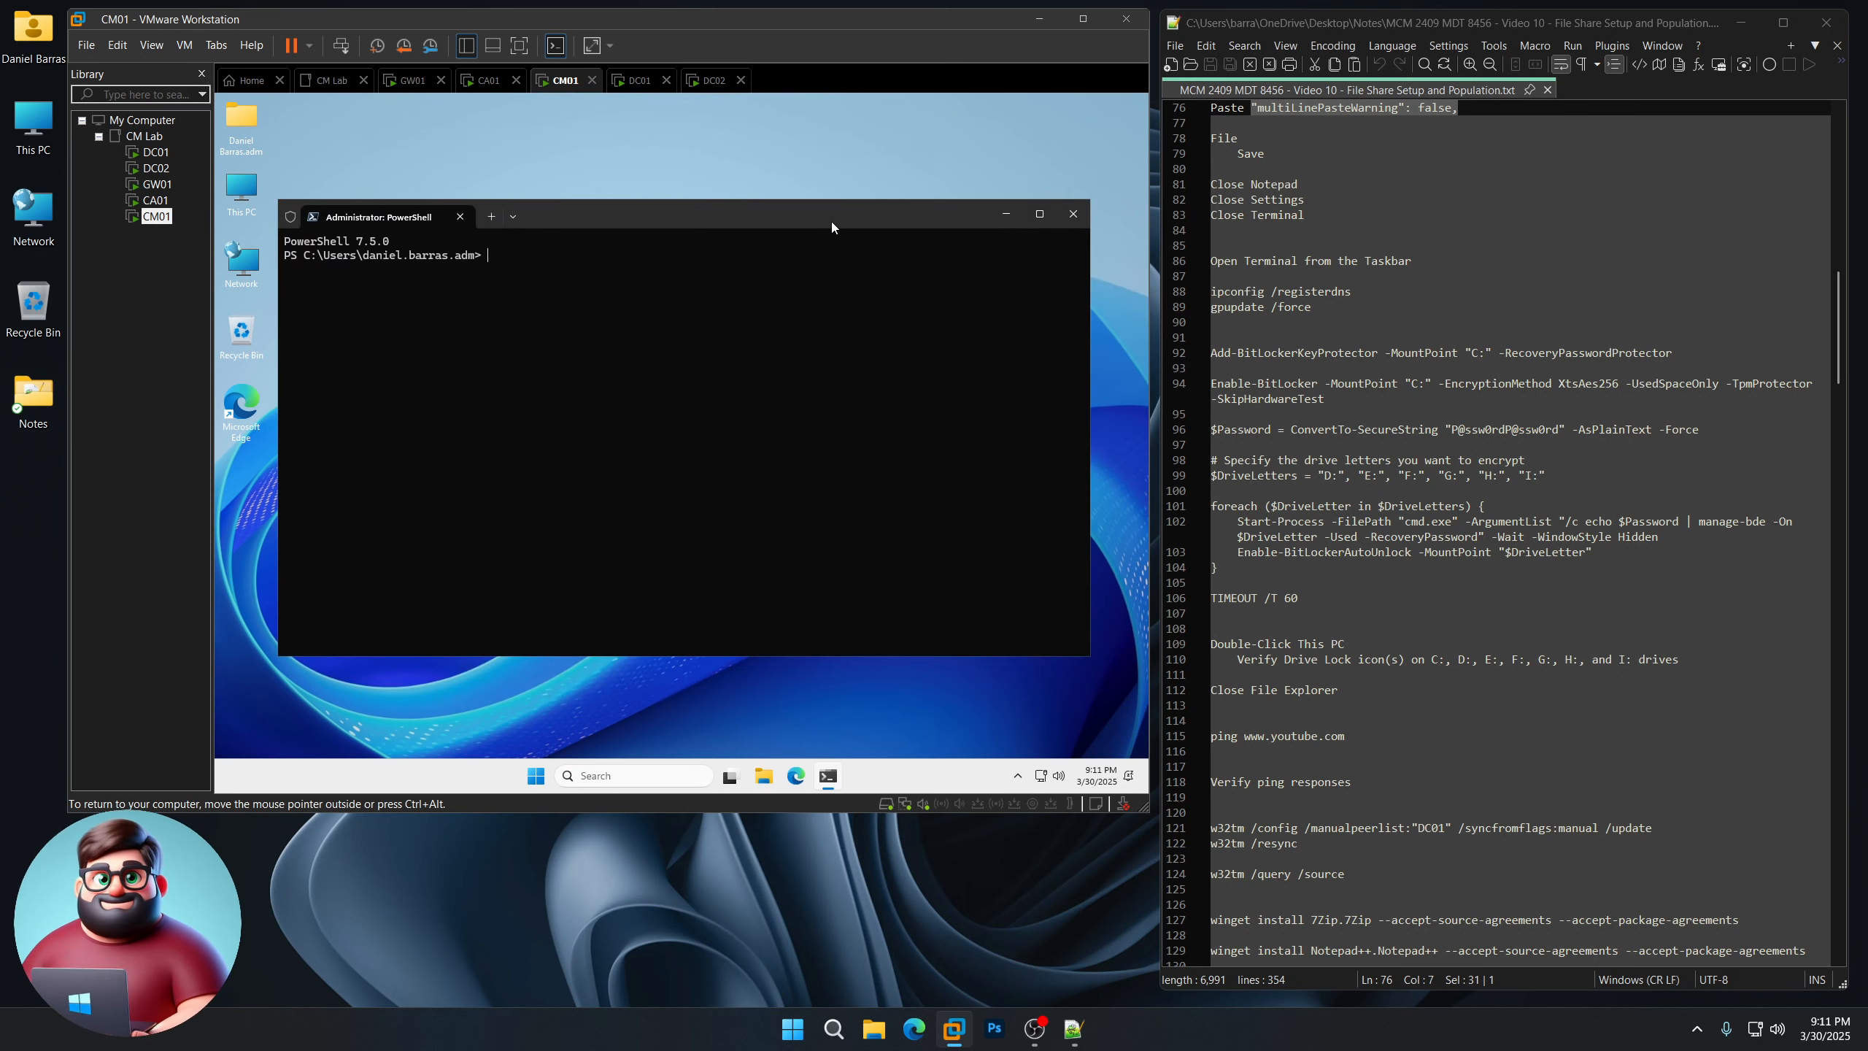
Step: Run ipconfig /registerdns and gpupdate /force in CM01's PowerShell
left_click(1238, 322)
left_click_drag(1238, 321, 1212, 292)
right_click(1240, 297)
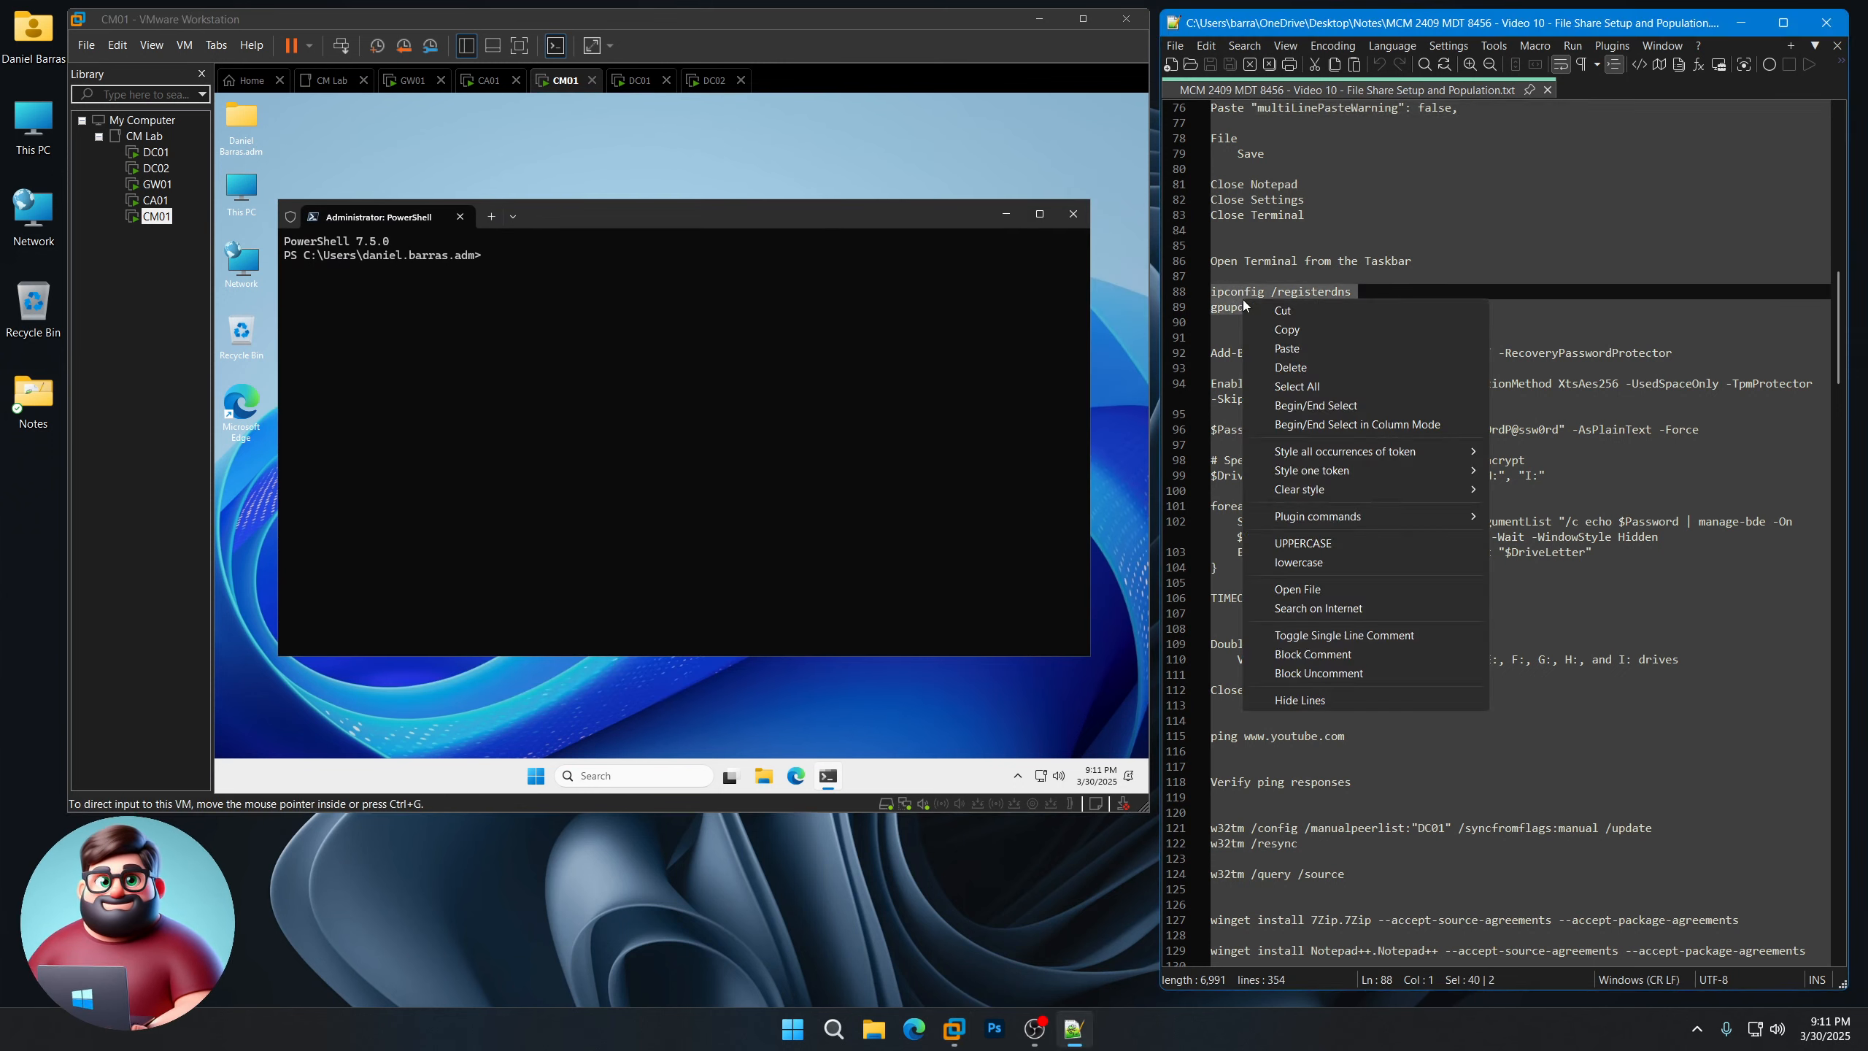
left_click(1294, 329)
left_click(689, 204)
right_click(677, 283)
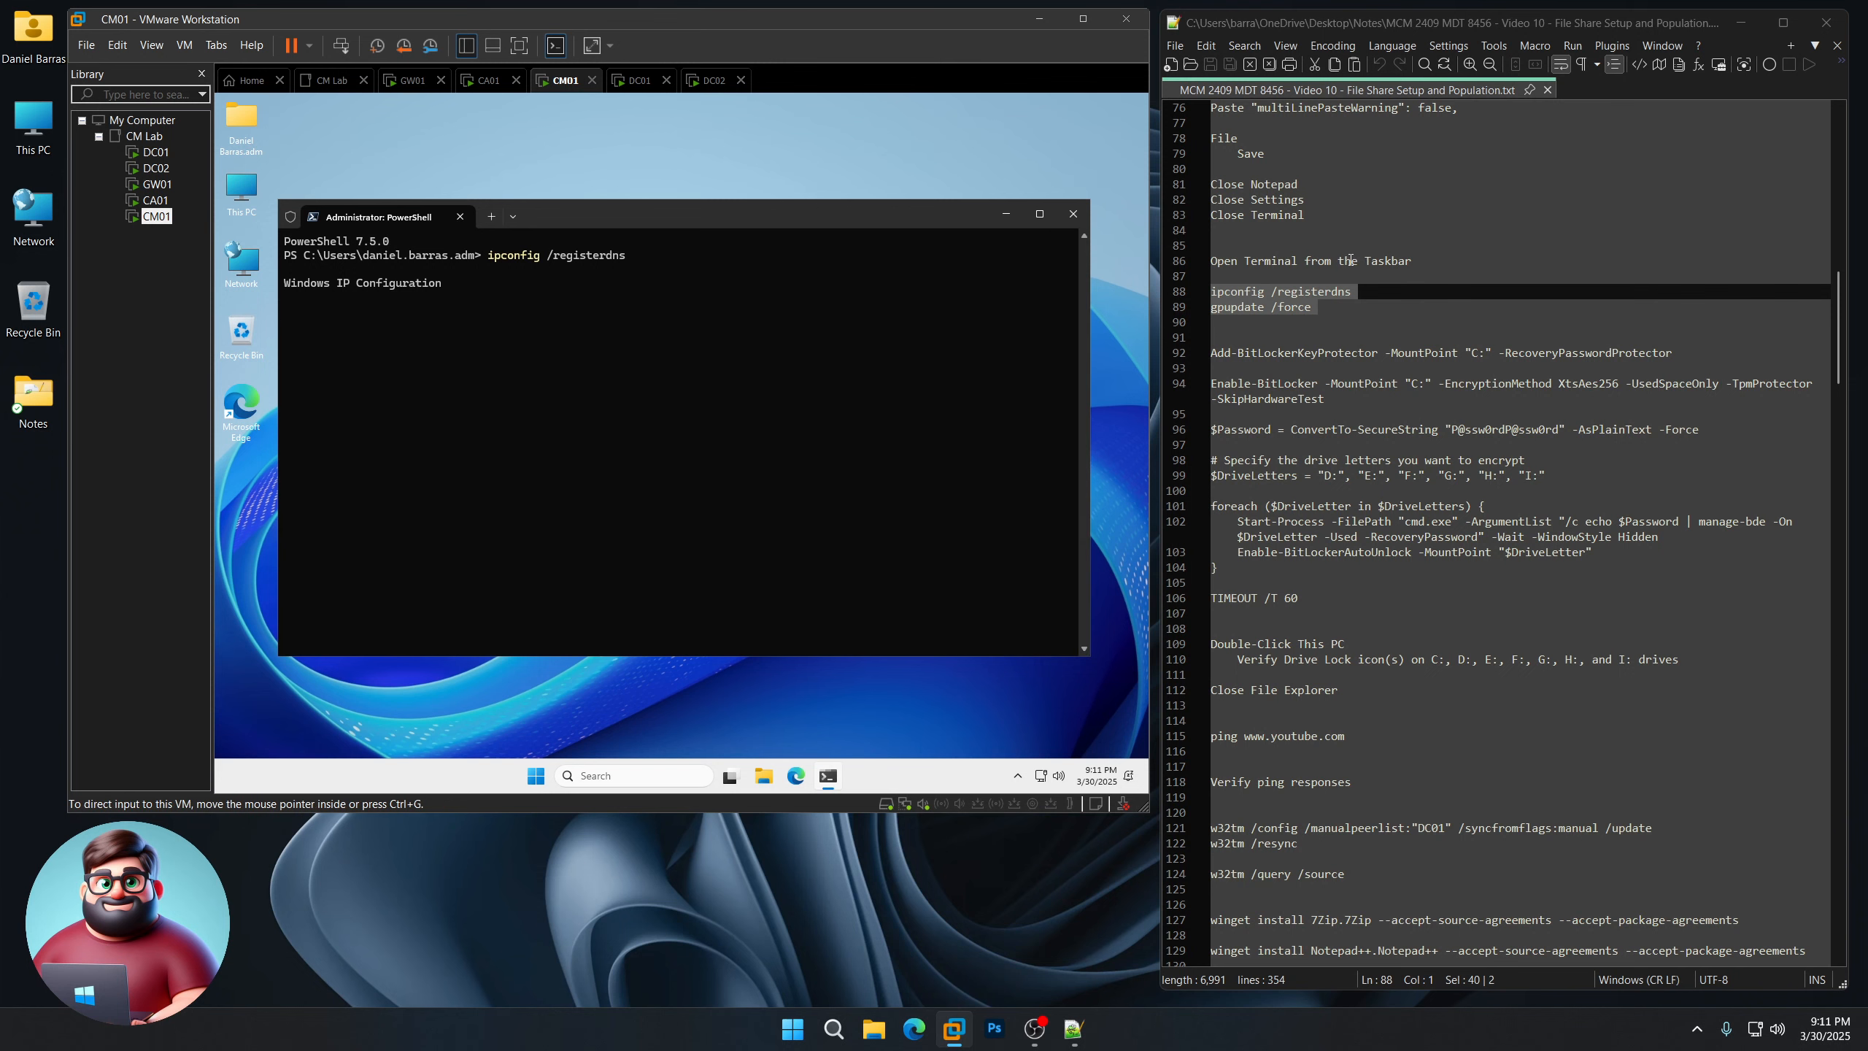
scroll(1350, 263, "up", 12)
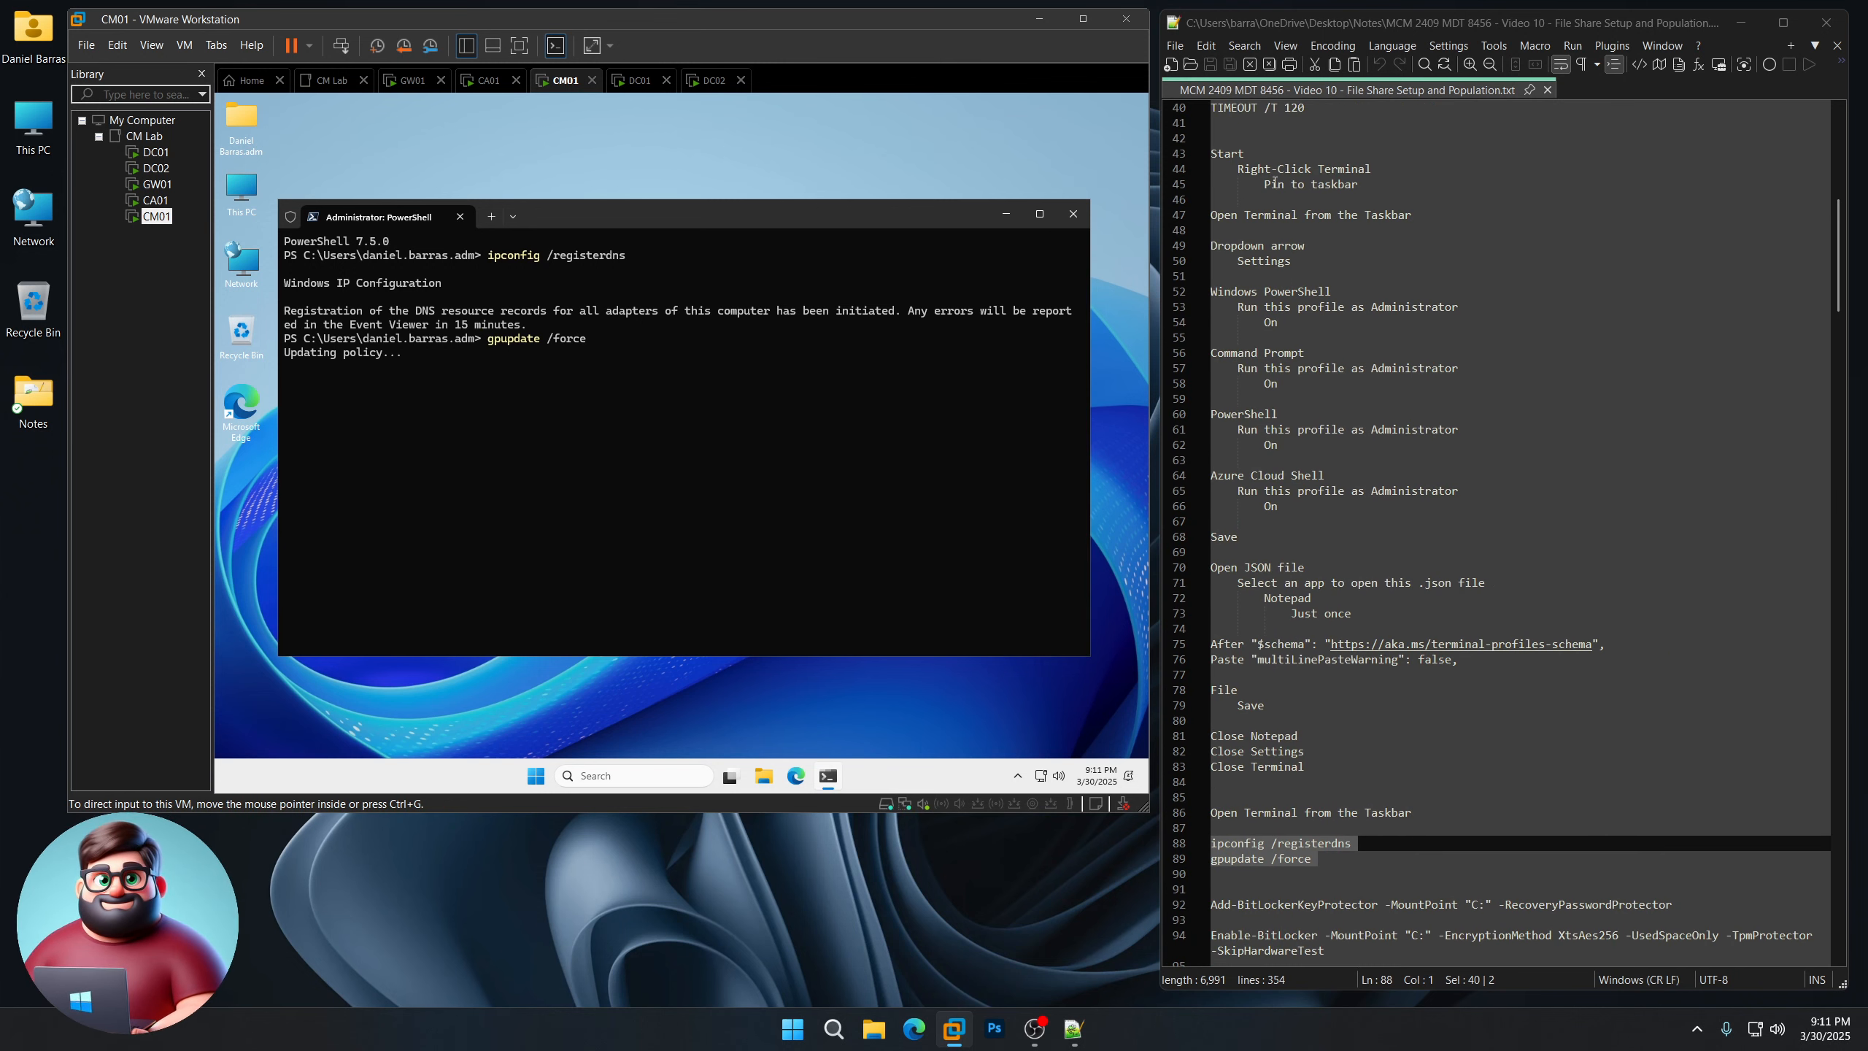
scroll(1343, 524, "down", 13)
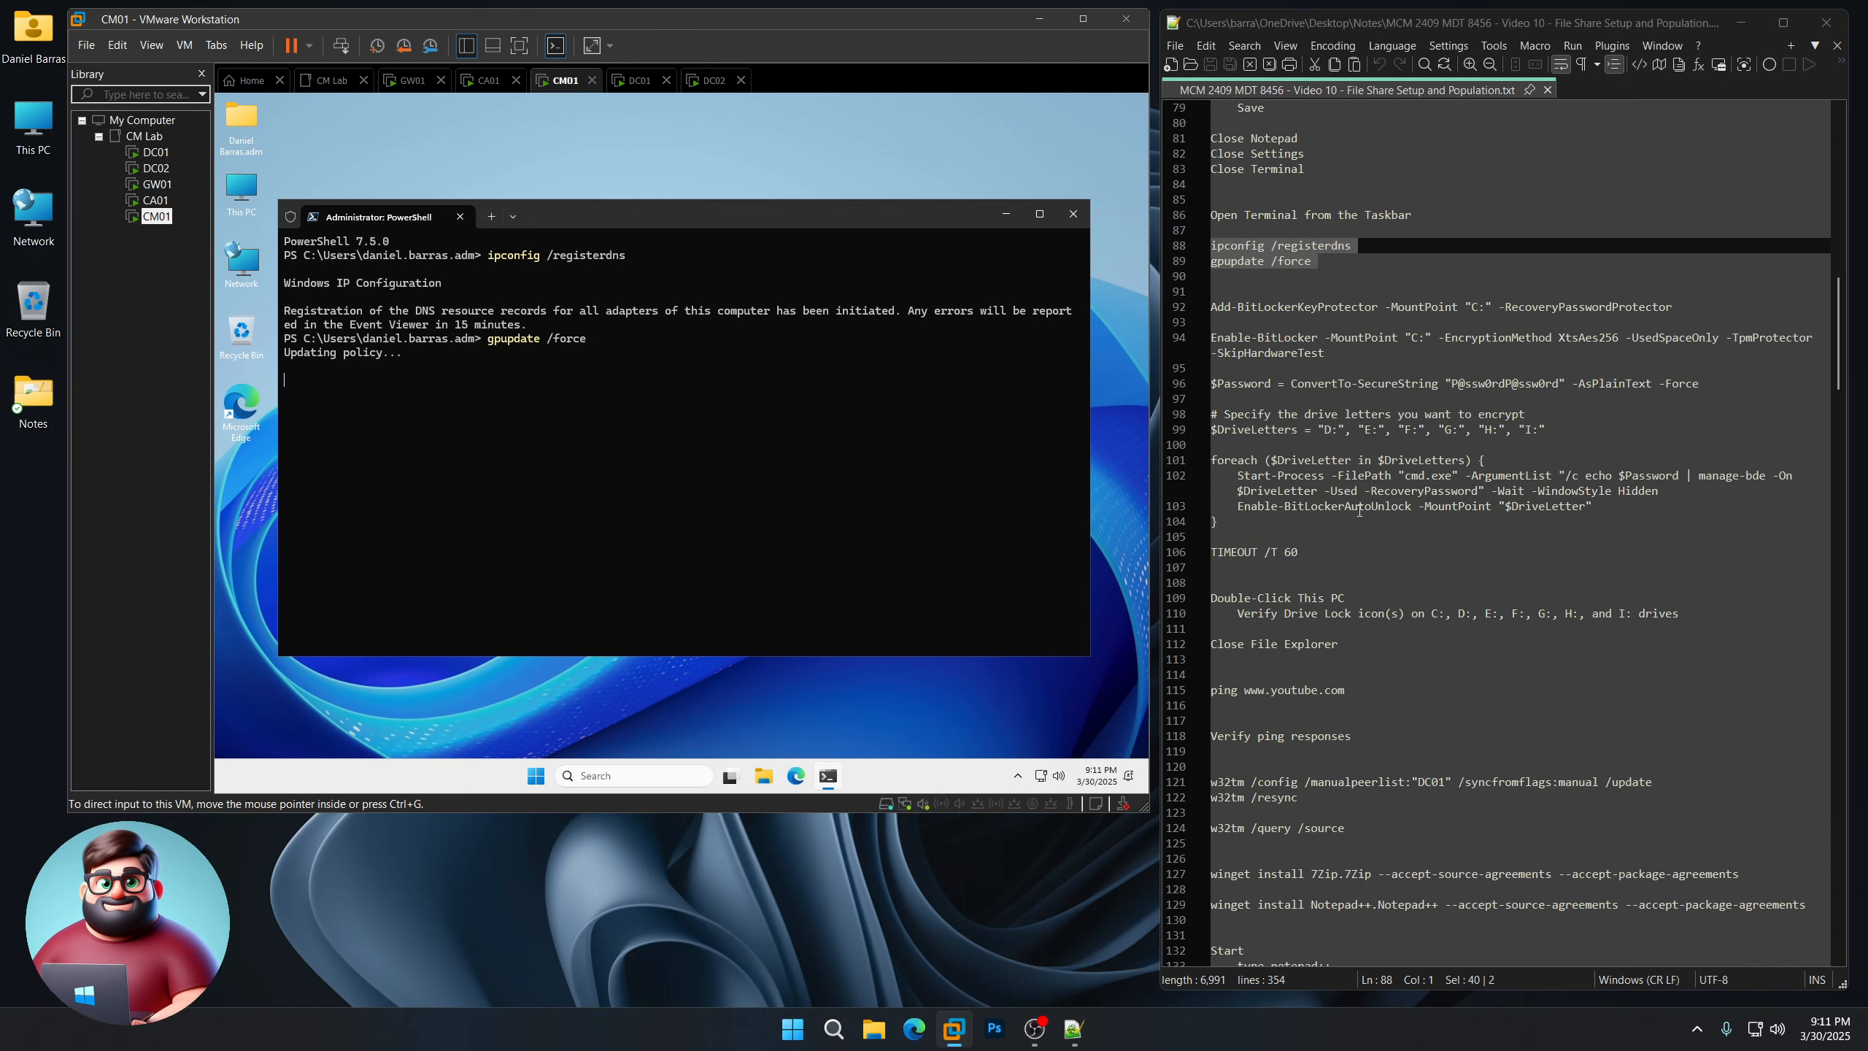
scroll(1365, 507, "down", 1)
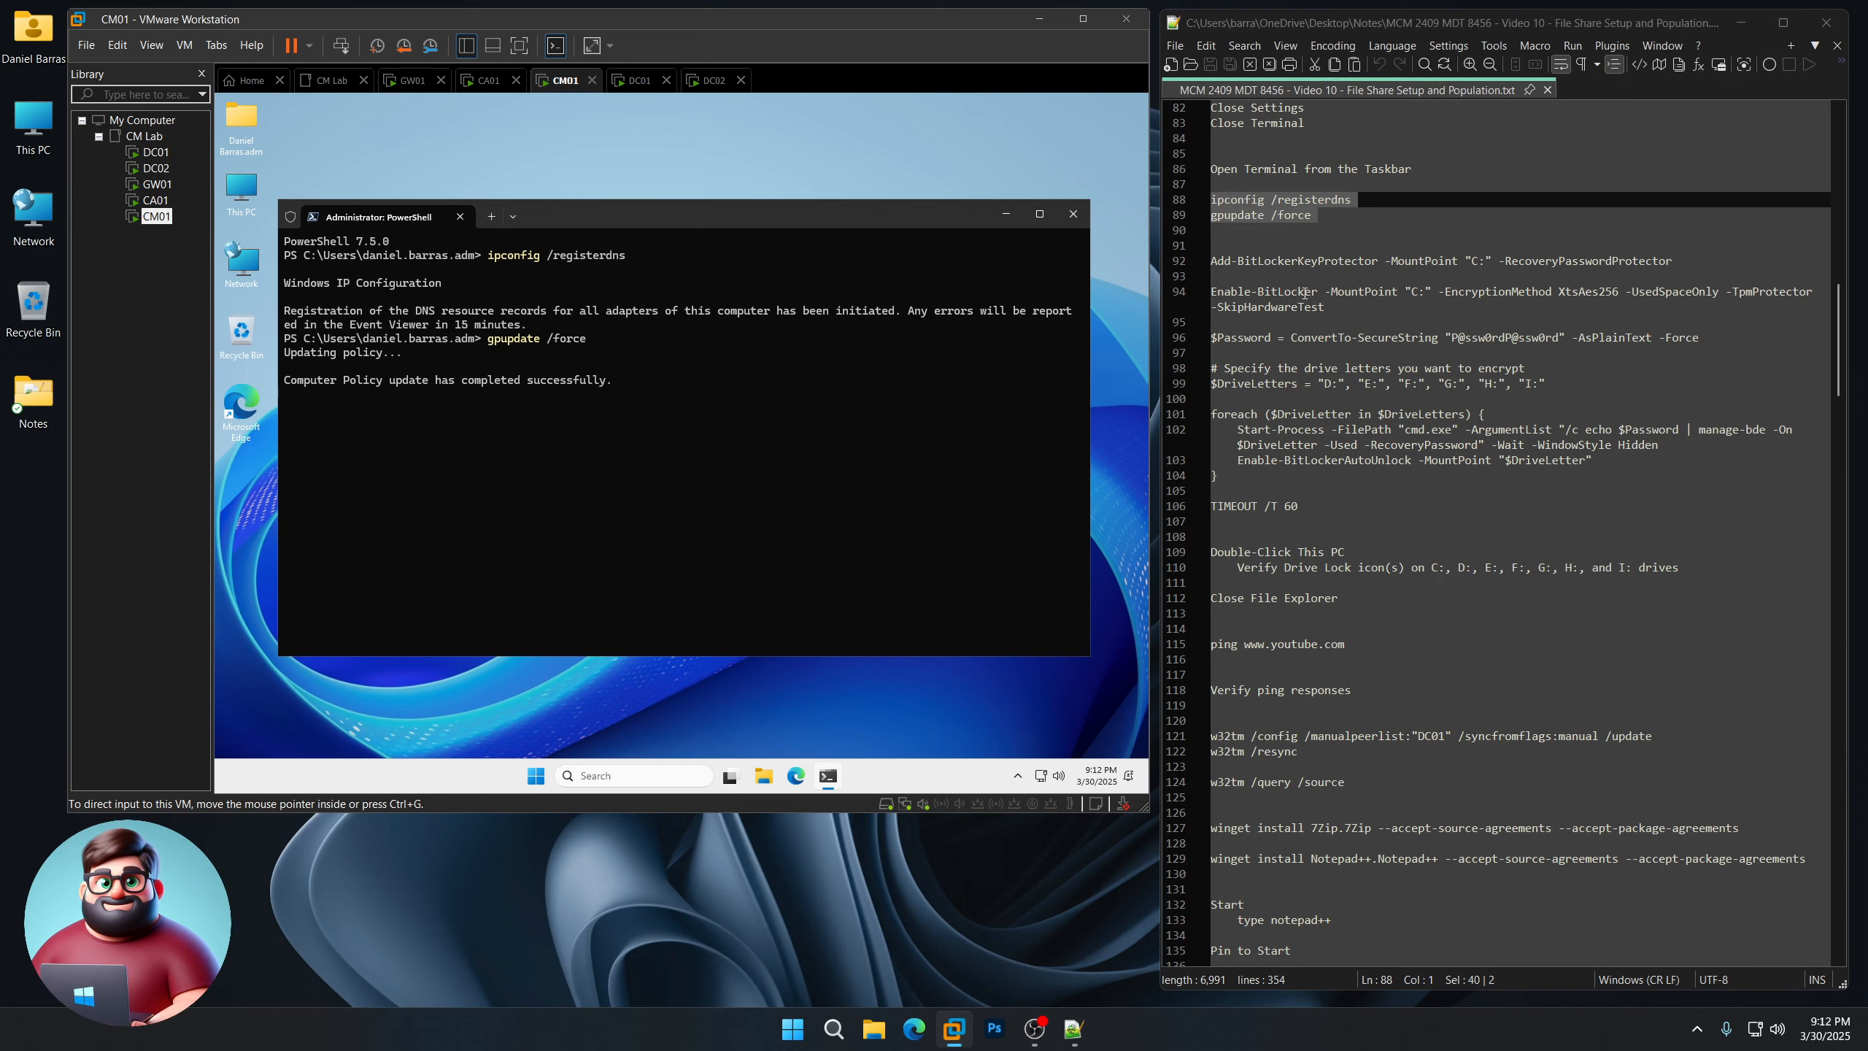
double_click(1472, 261)
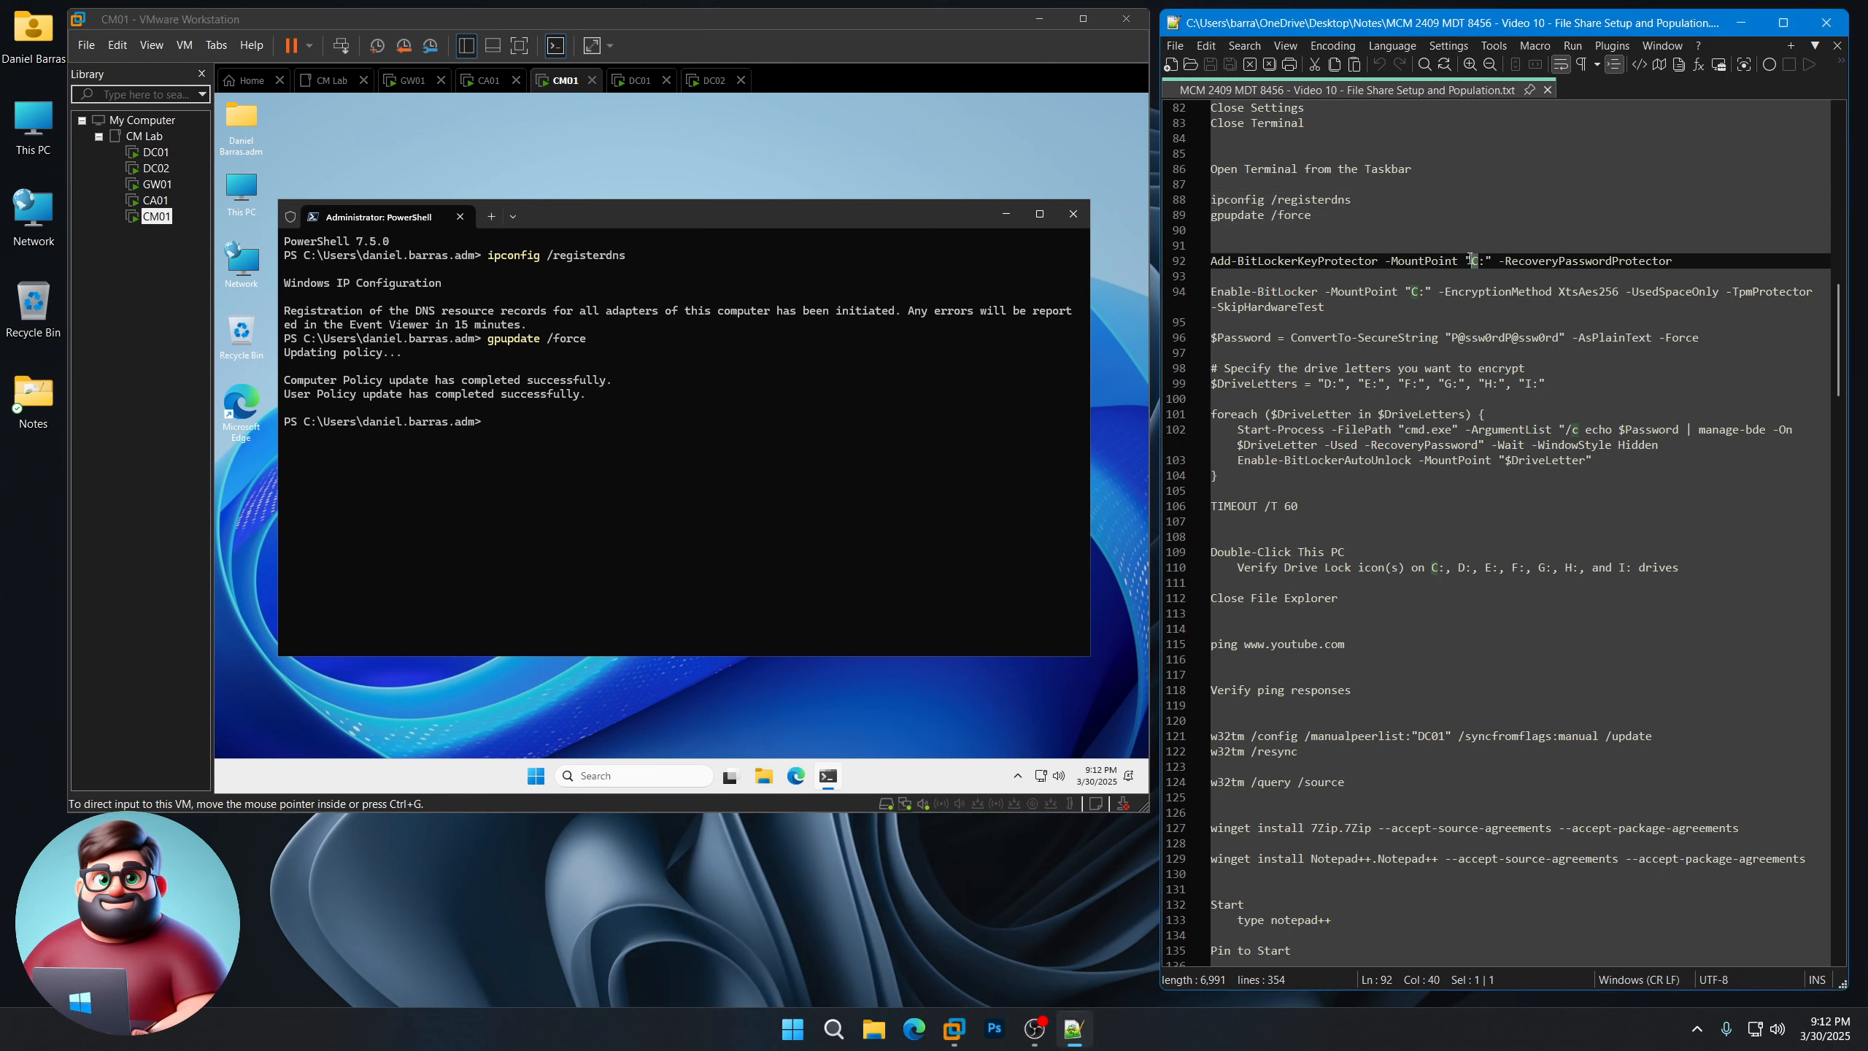
Step: Run the BitLocker command block (lines 92-106) to encrypt CM01's drives C: through I:
left_click_drag(1305, 507, 1197, 260)
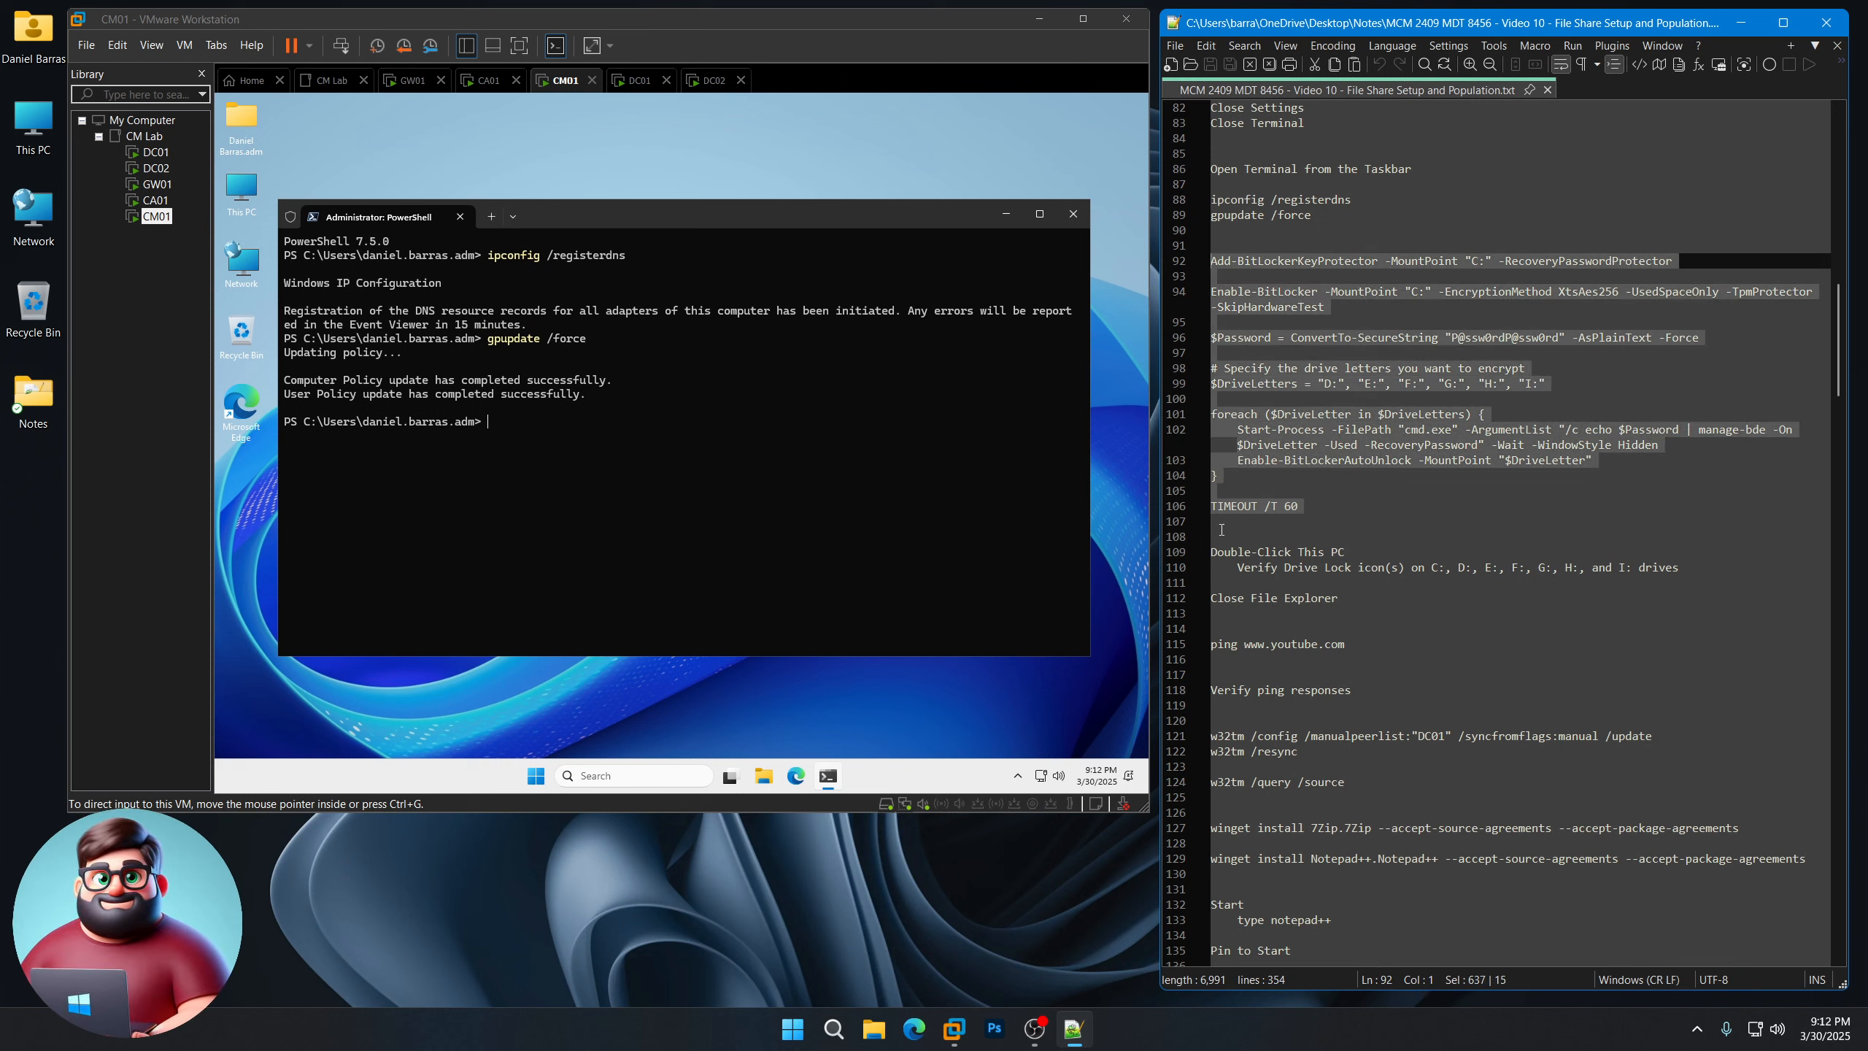
right_click(1230, 507)
left_click(1273, 539)
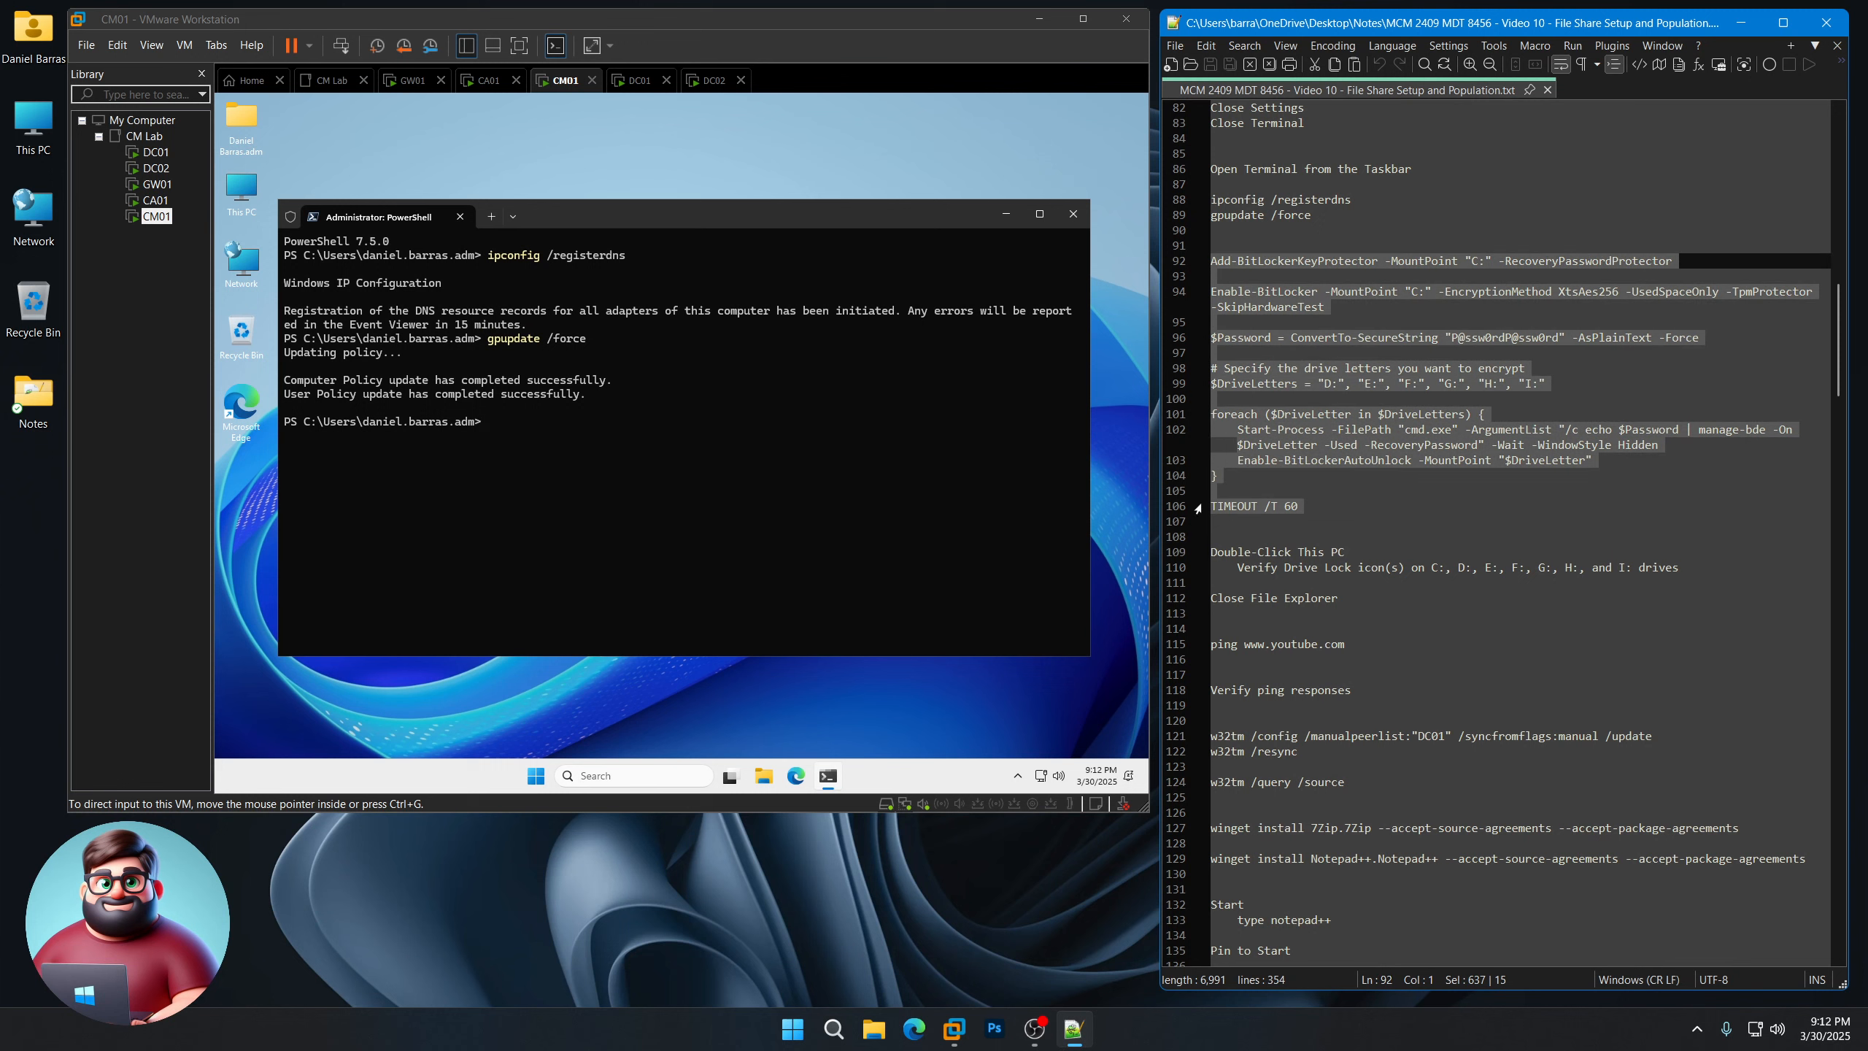
right_click(668, 421)
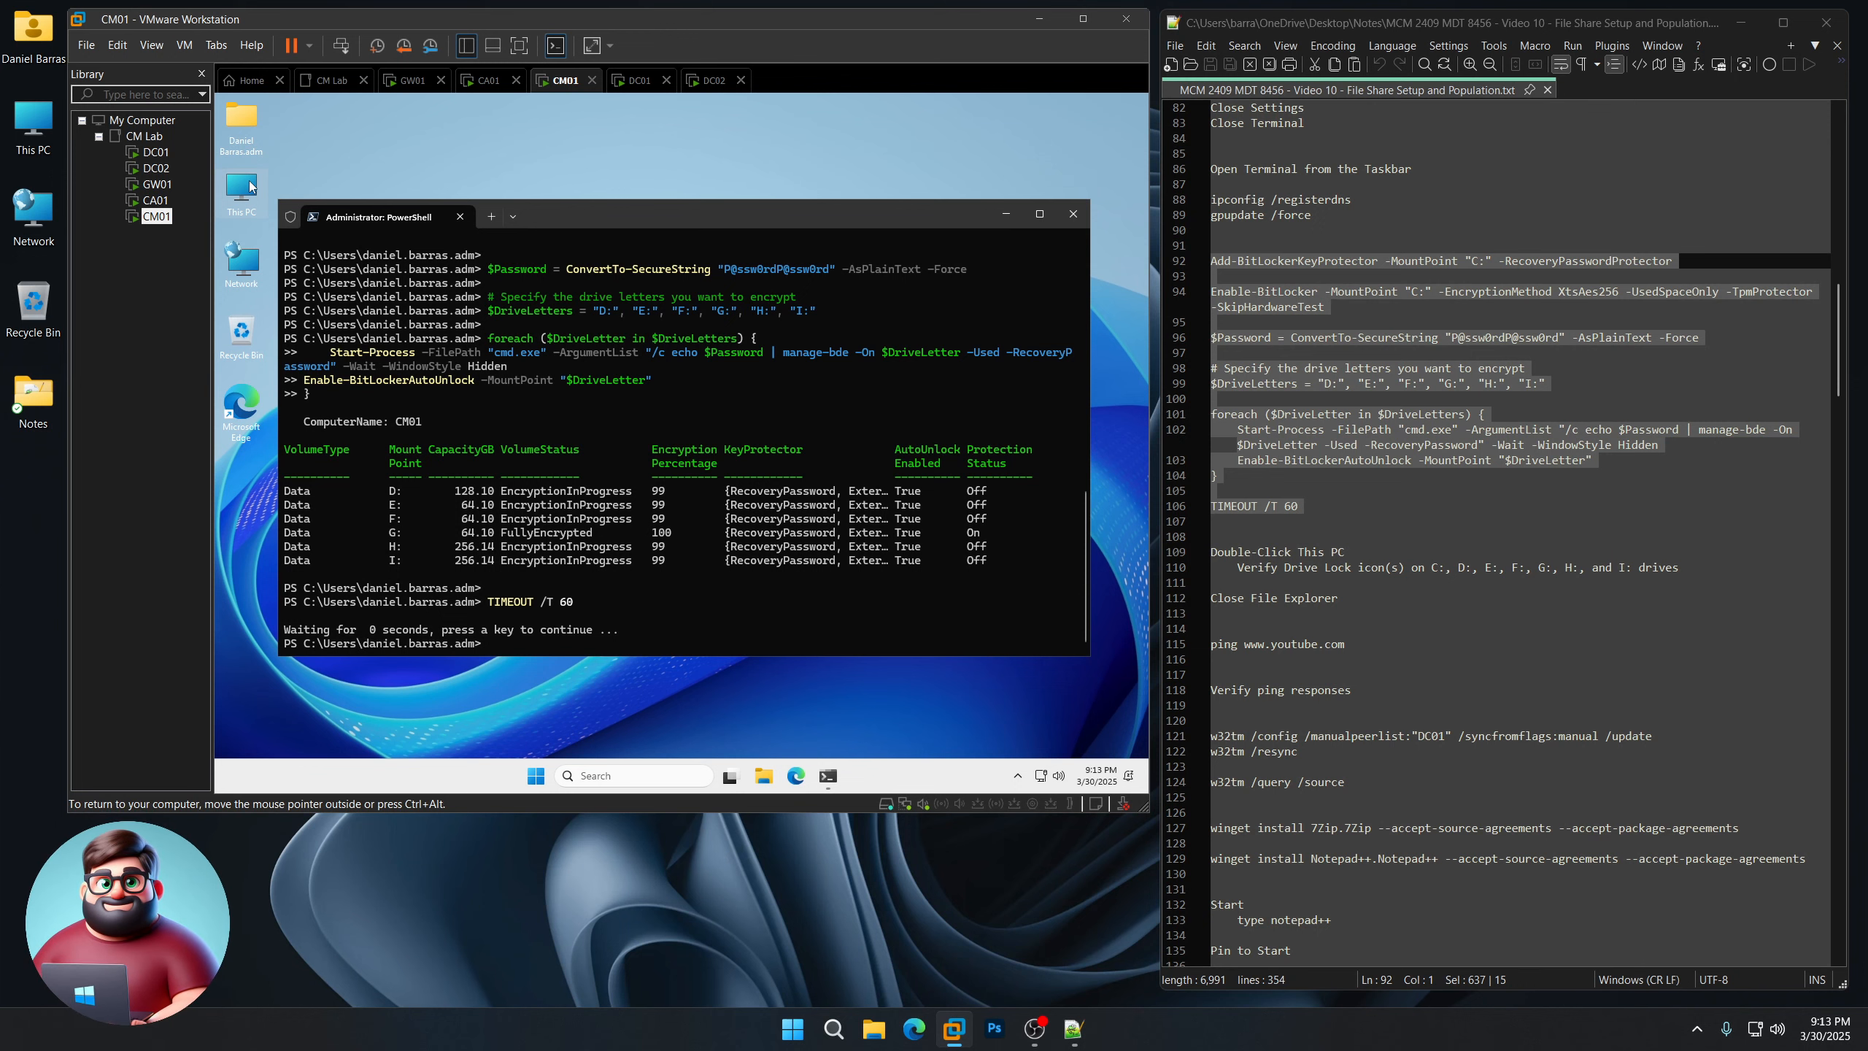
Step: Open This PC and enlarge it to check every drive's lock status
double_click(250, 186)
left_click_drag(680, 230, 545, 168)
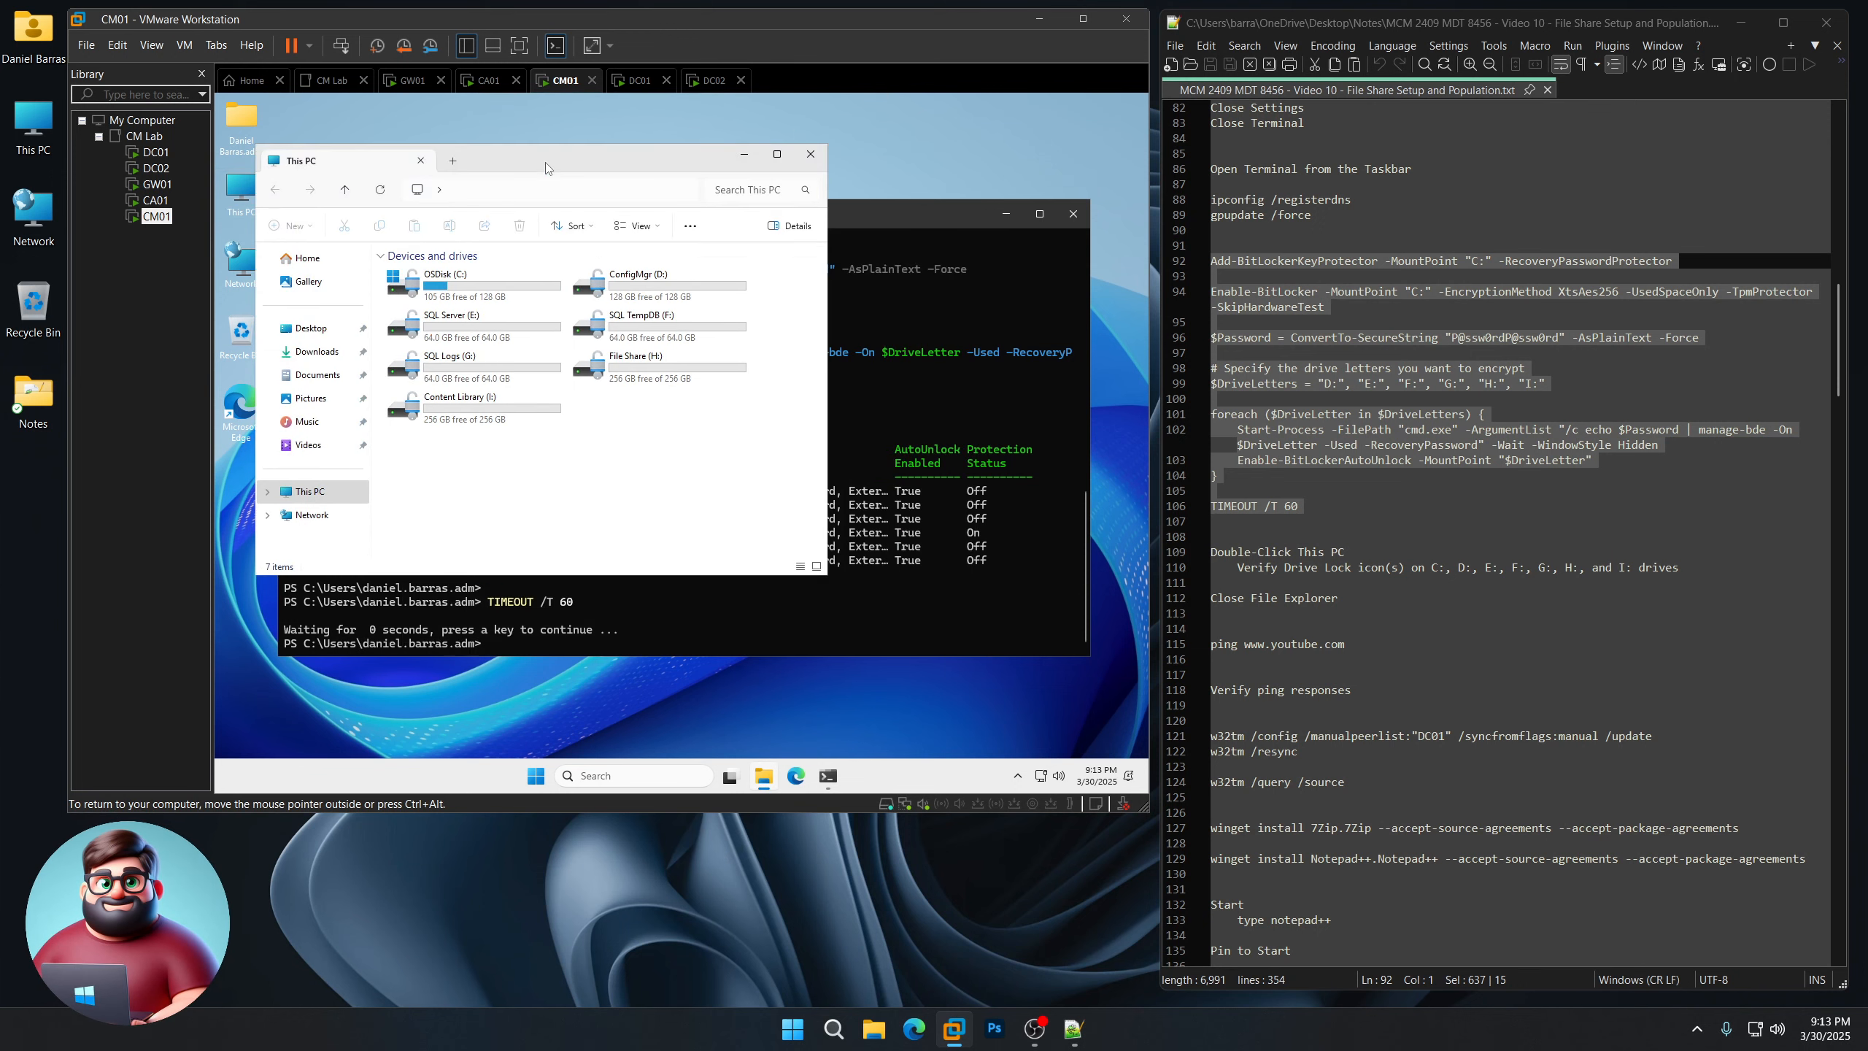
left_click_drag(827, 577, 1049, 690)
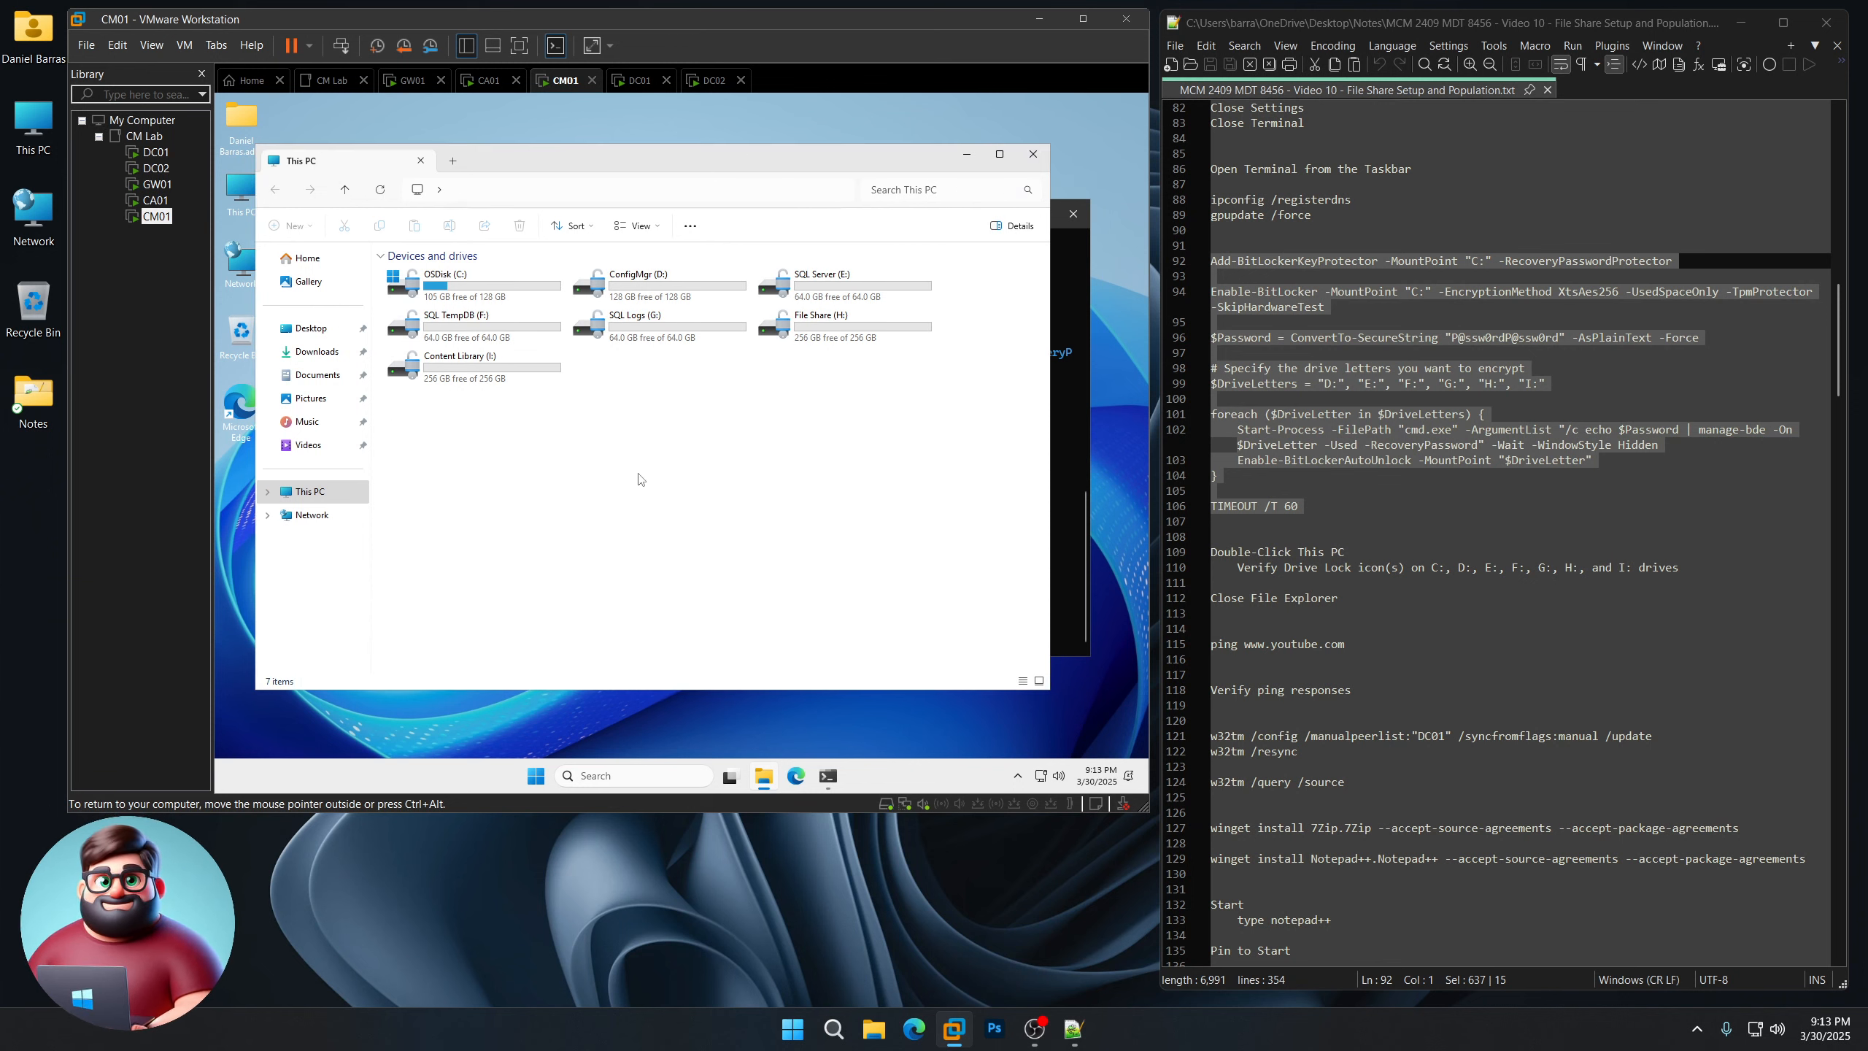
left_click(1033, 154)
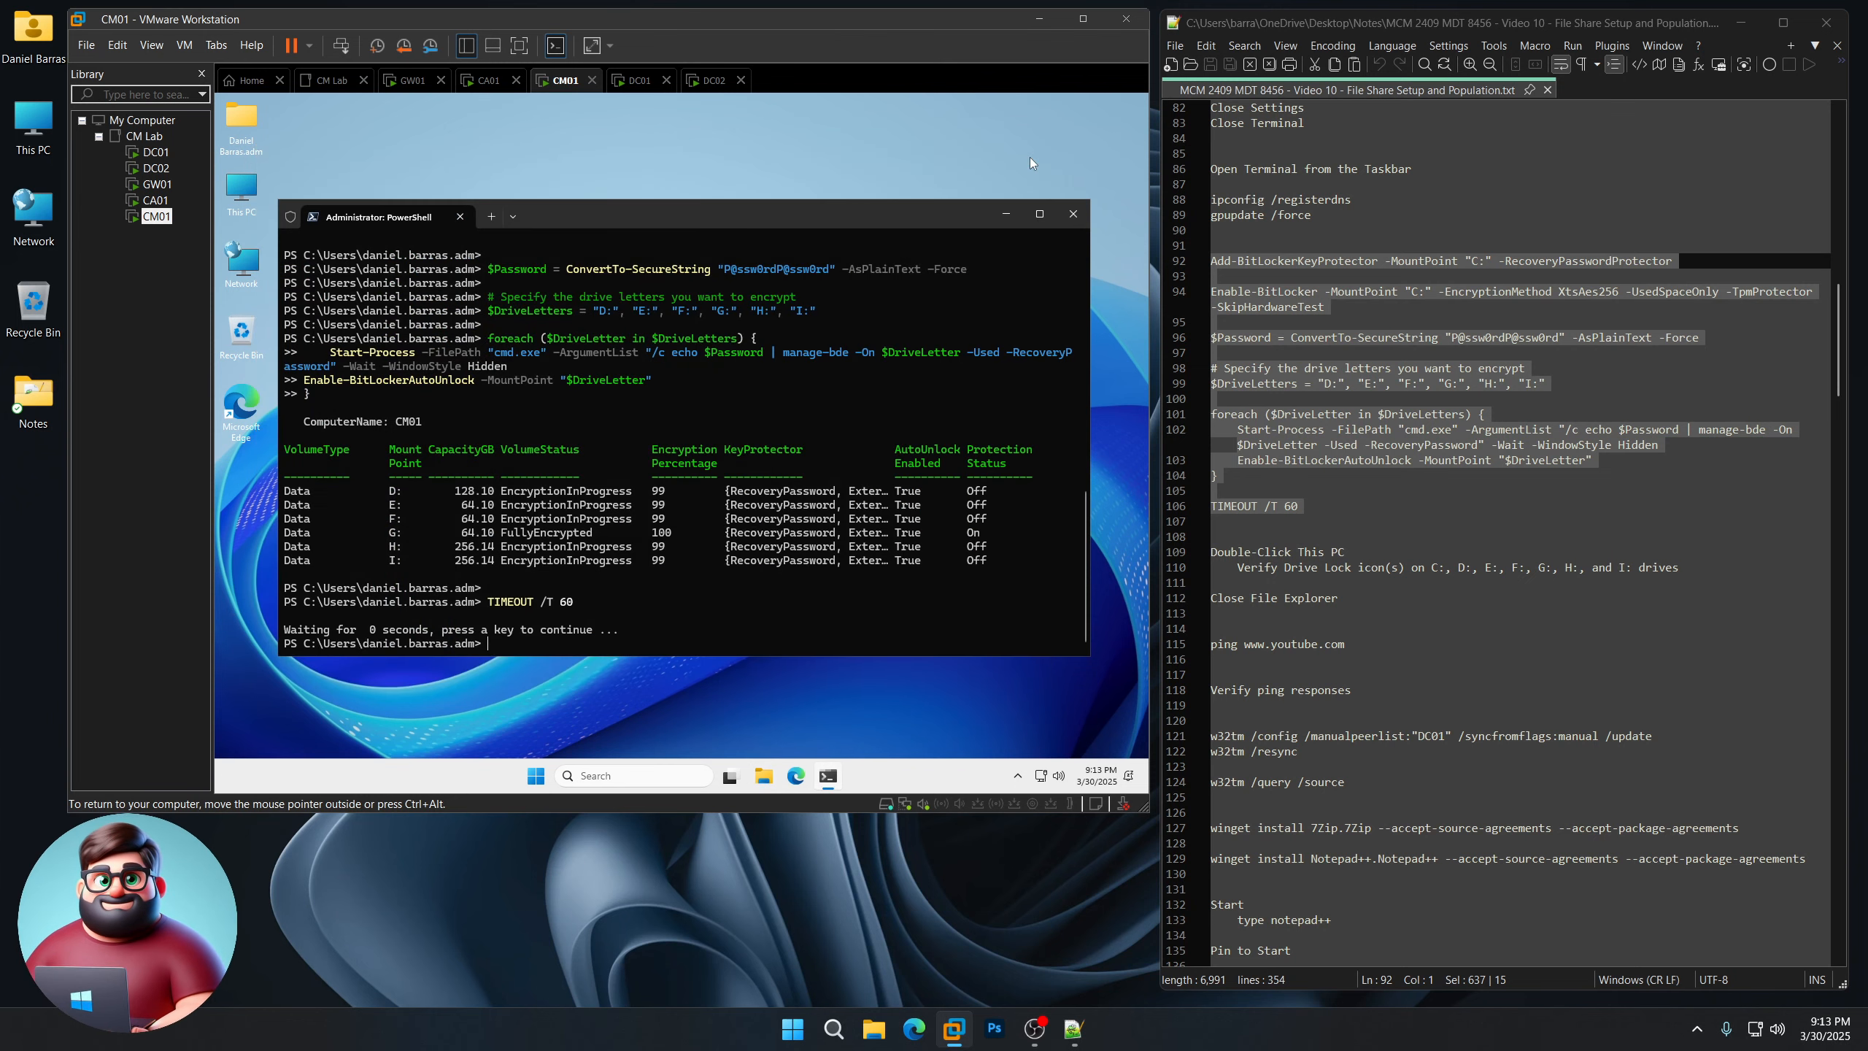
scroll(1368, 539, "down", 5)
triple_click(1234, 415)
right_click(1234, 415)
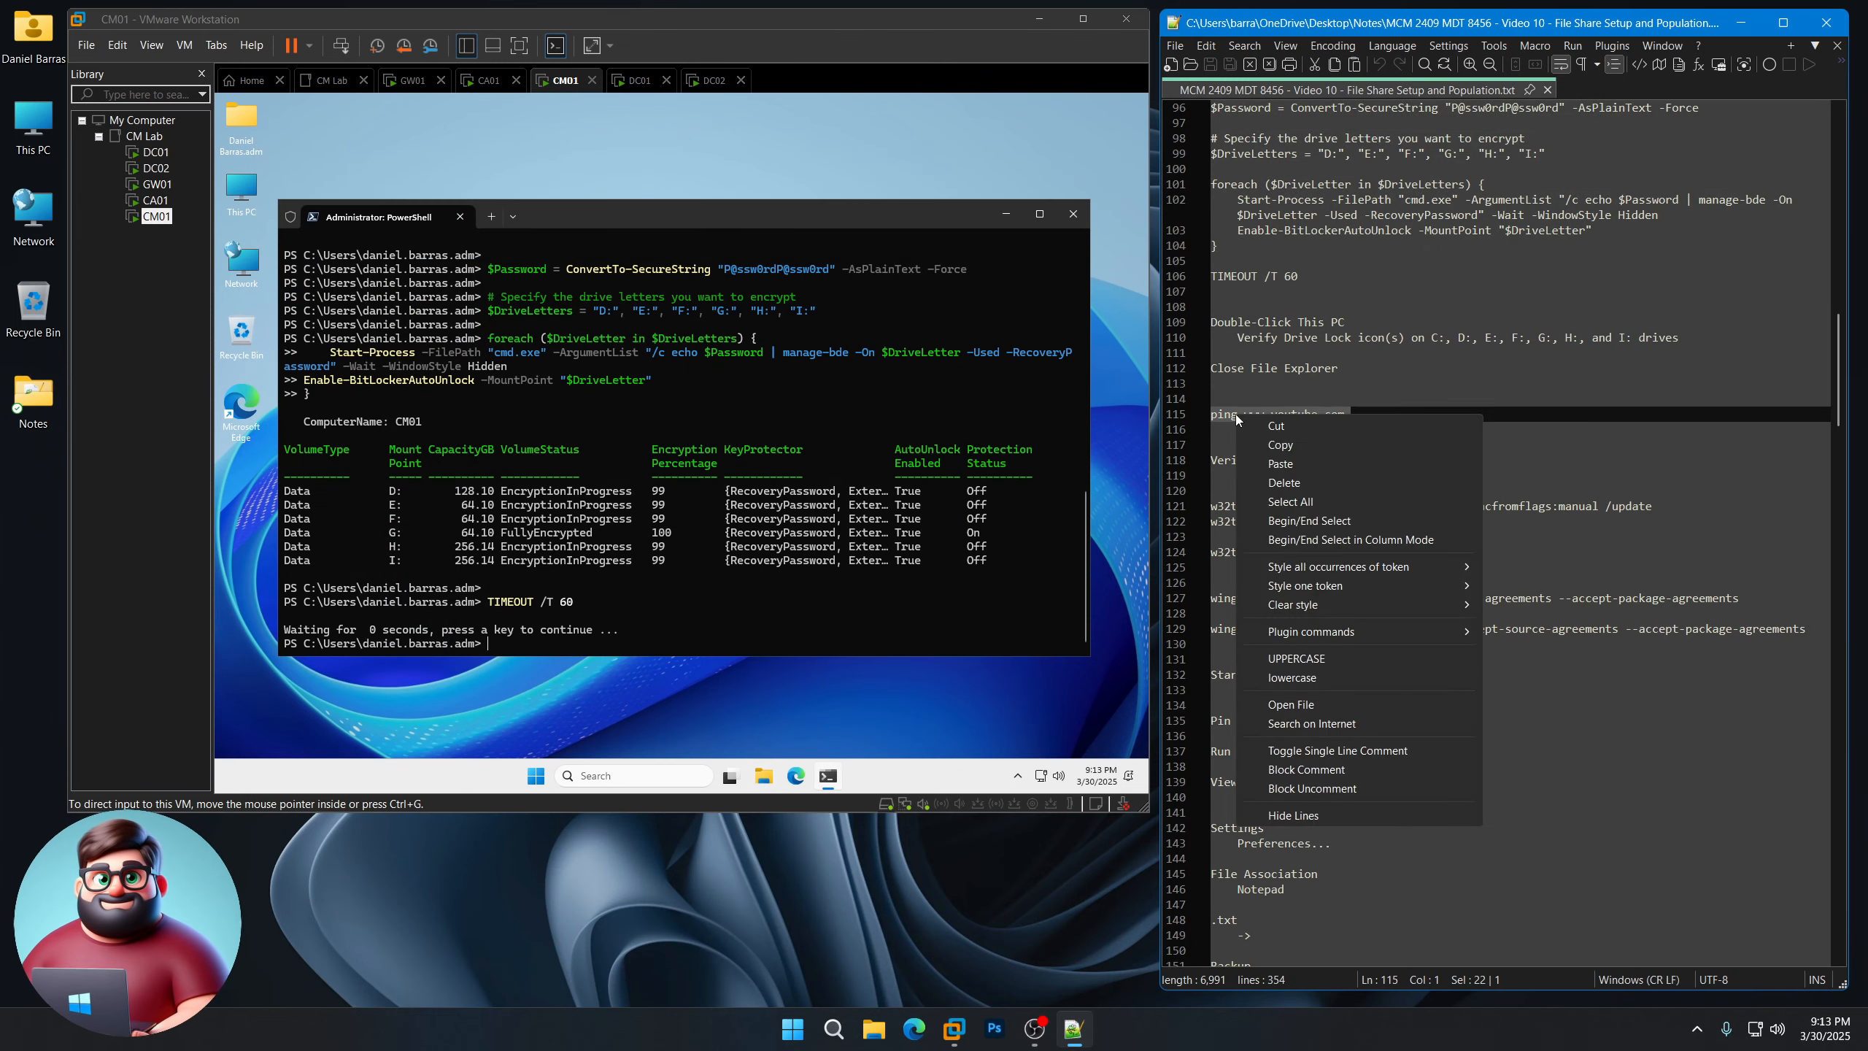
left_click(1290, 446)
left_click(706, 242)
key("ctrl+v")
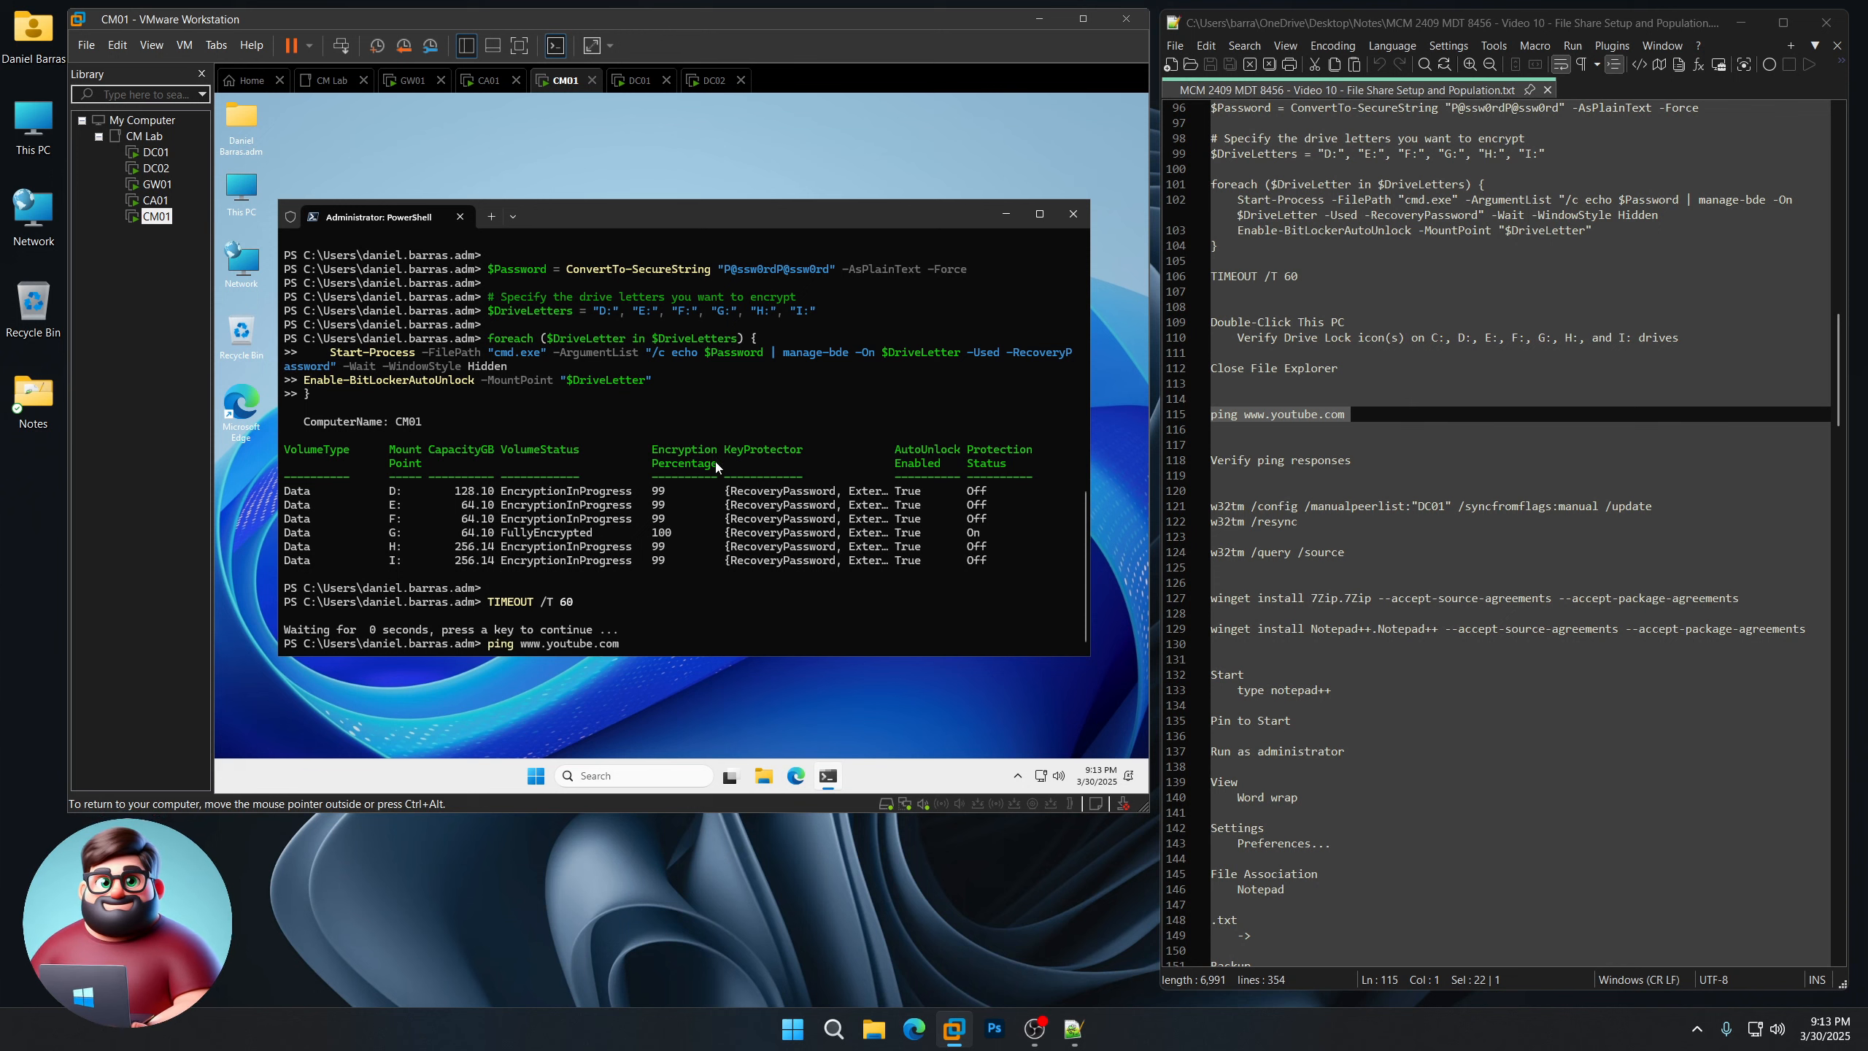
key("Return")
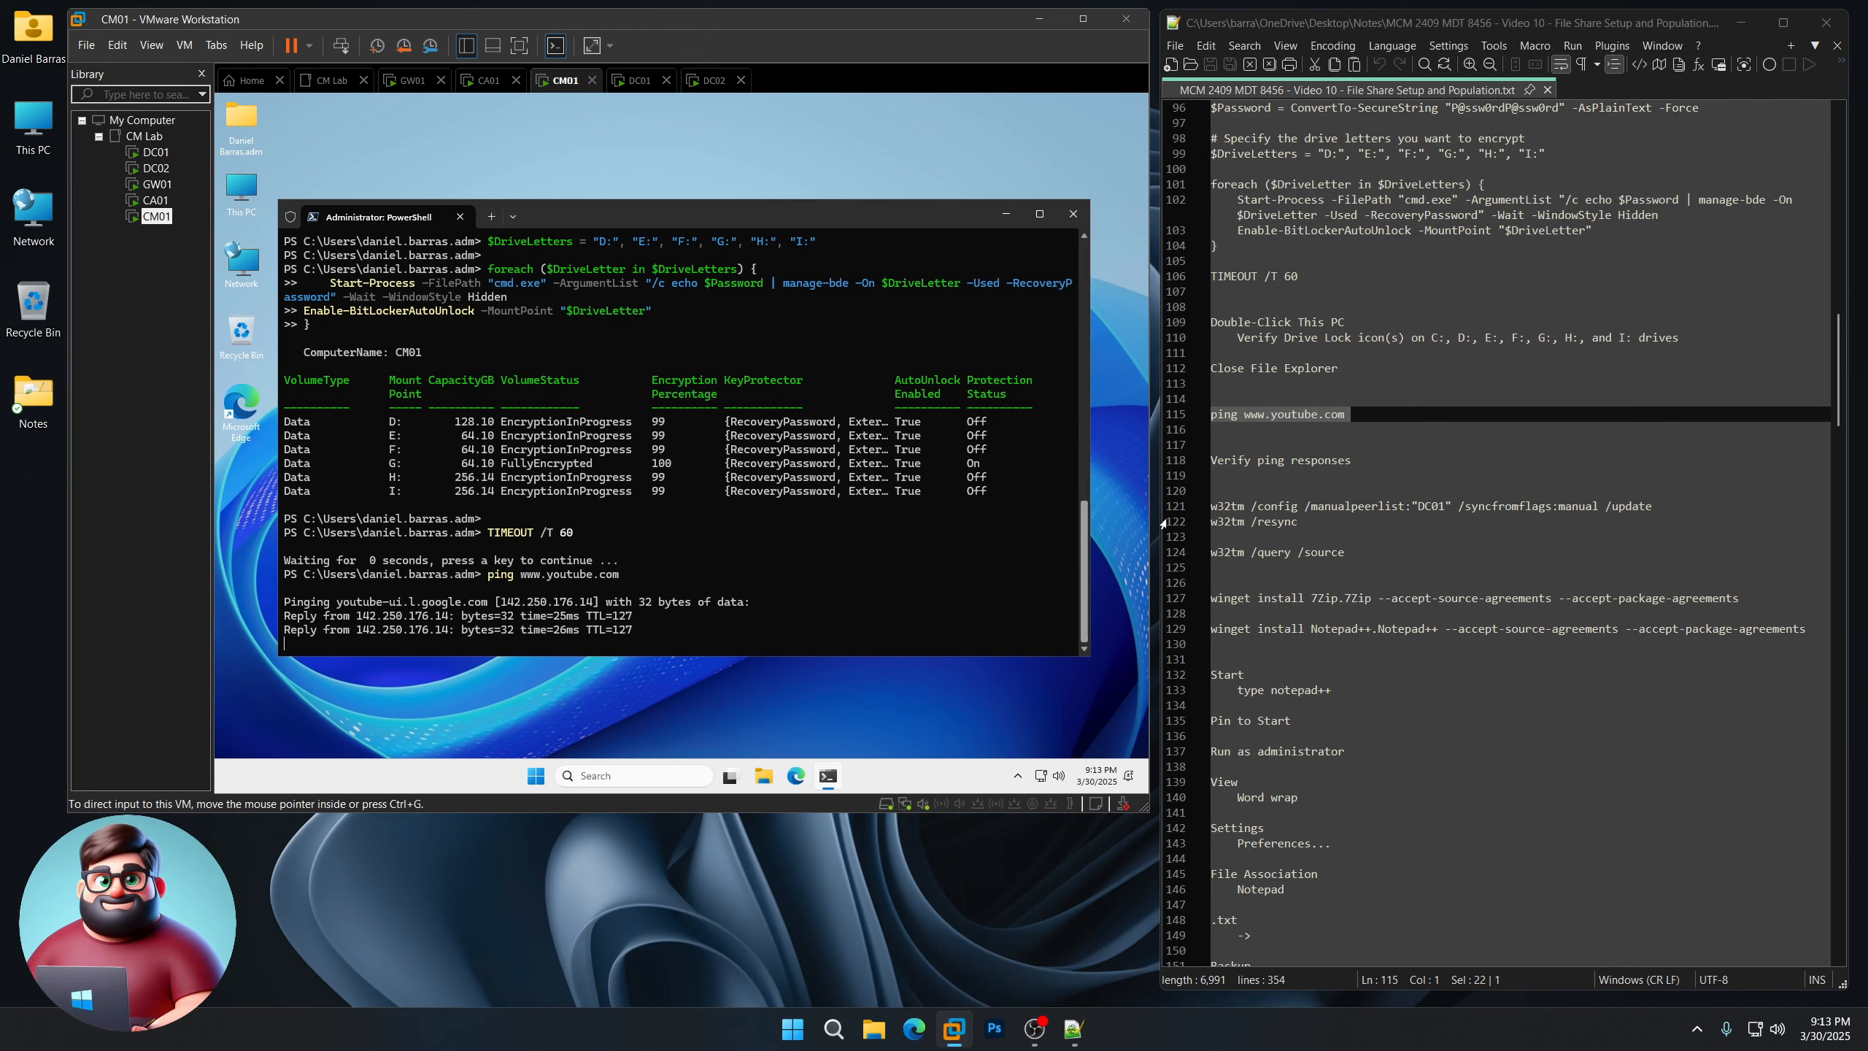
Step: Run the w32tm commands so CM01 syncs its time from DC01
left_click_drag(1215, 564, 1211, 506)
right_click(1241, 510)
left_click(1286, 541)
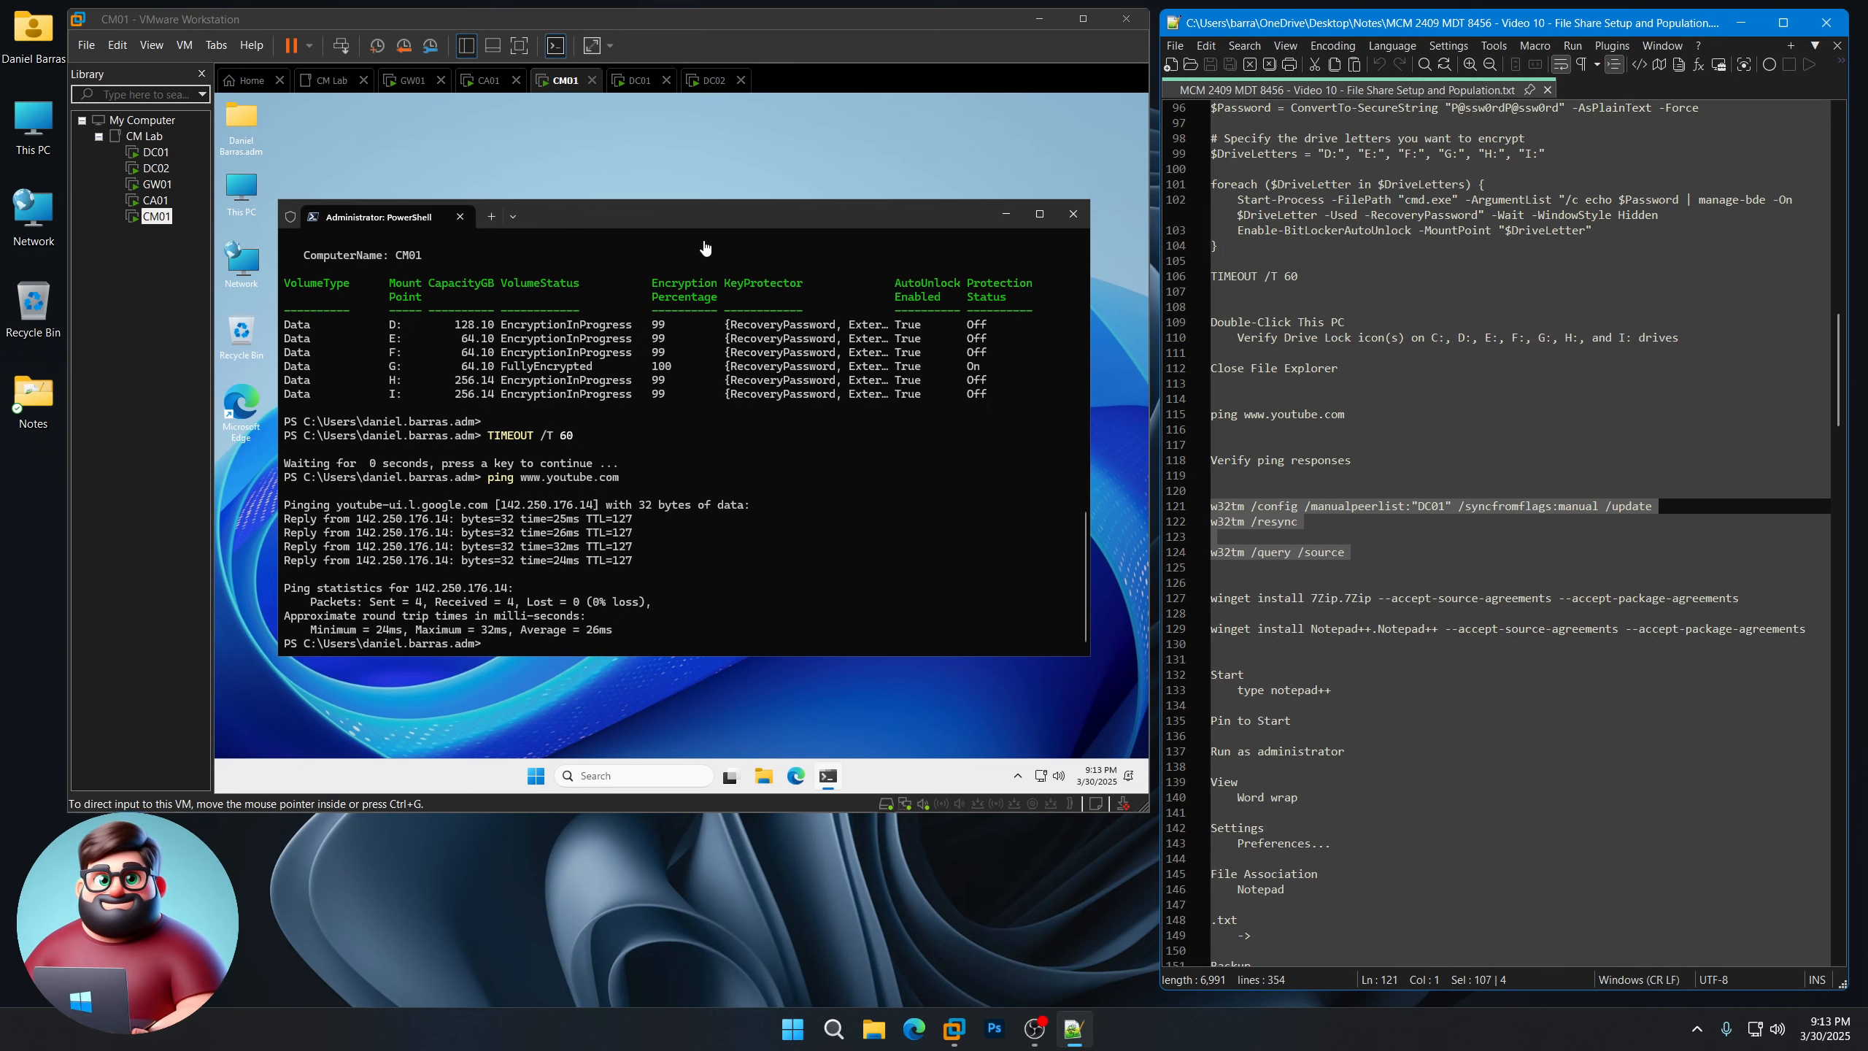
left_click(672, 536)
key("ctrl+v")
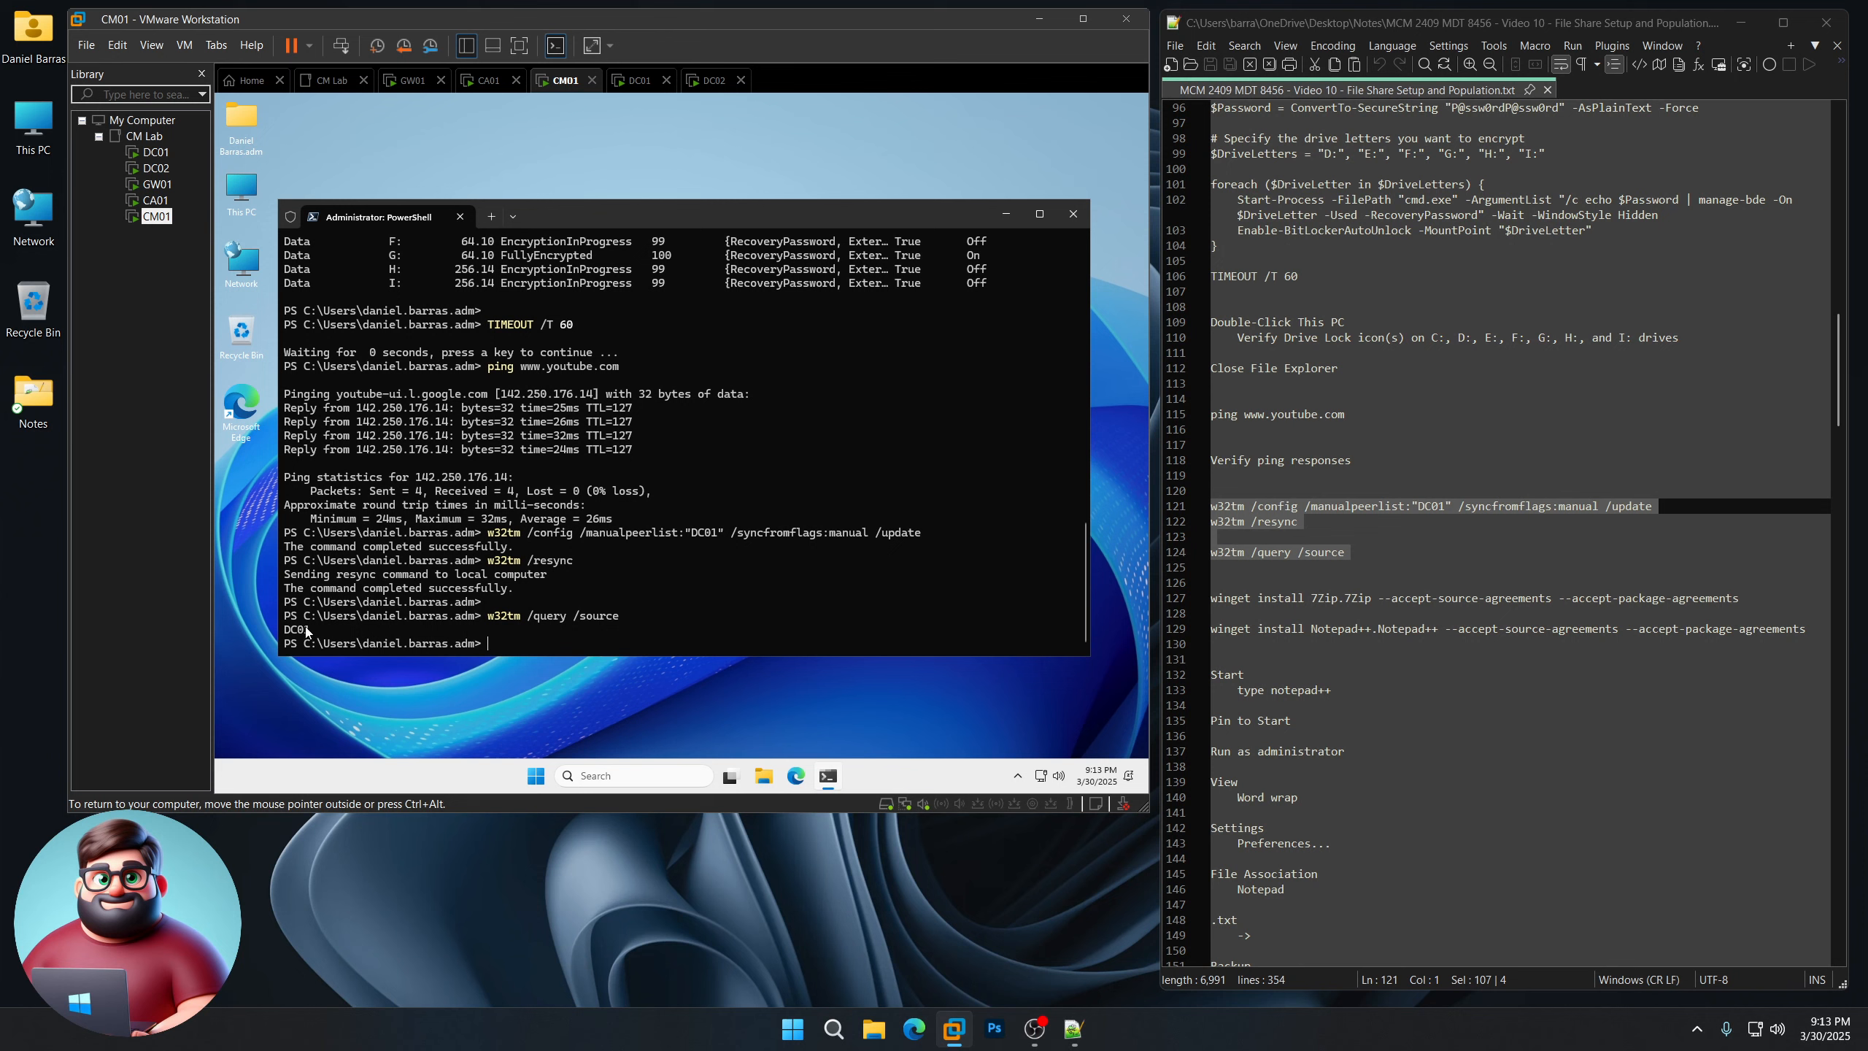
Step: Install 7-Zip and Notepad++ on CM01 with the two winget commands
scroll(1360, 444, "down", 4)
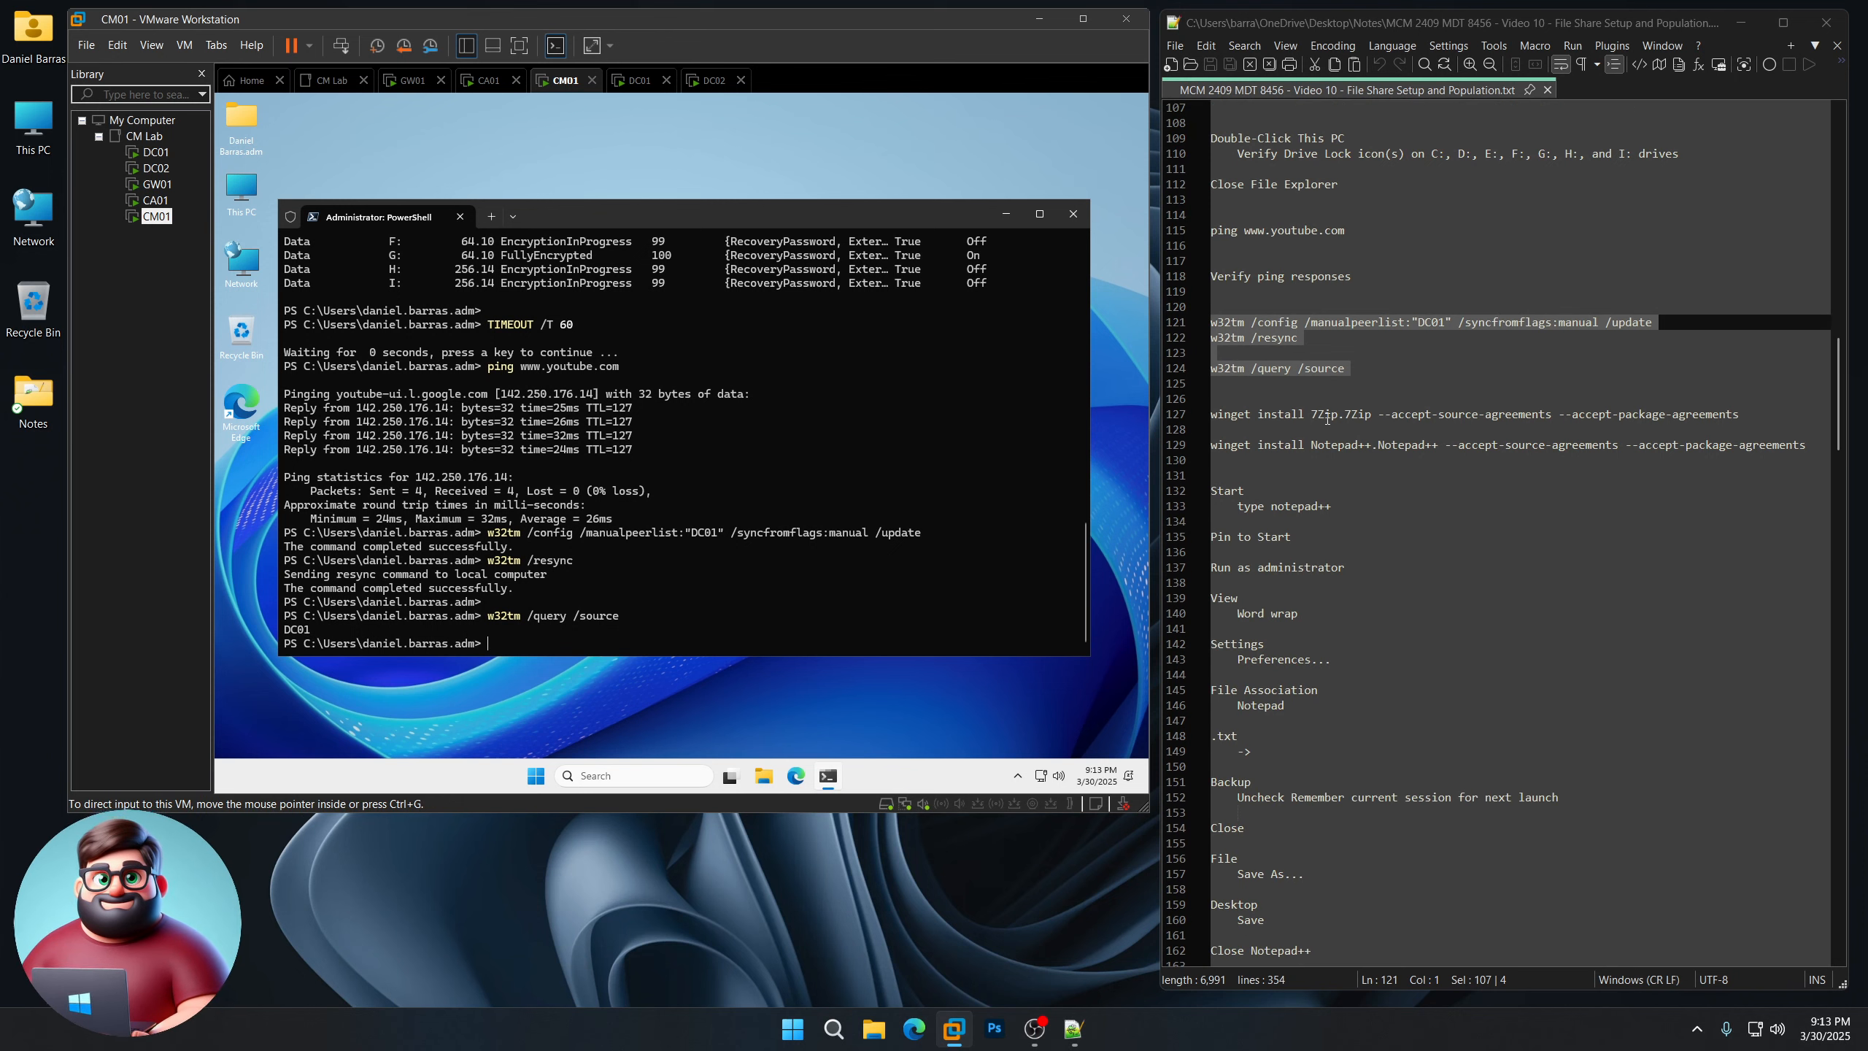
left_click_drag(1216, 460, 1204, 413)
key("ctrl+c")
right_click(631, 583)
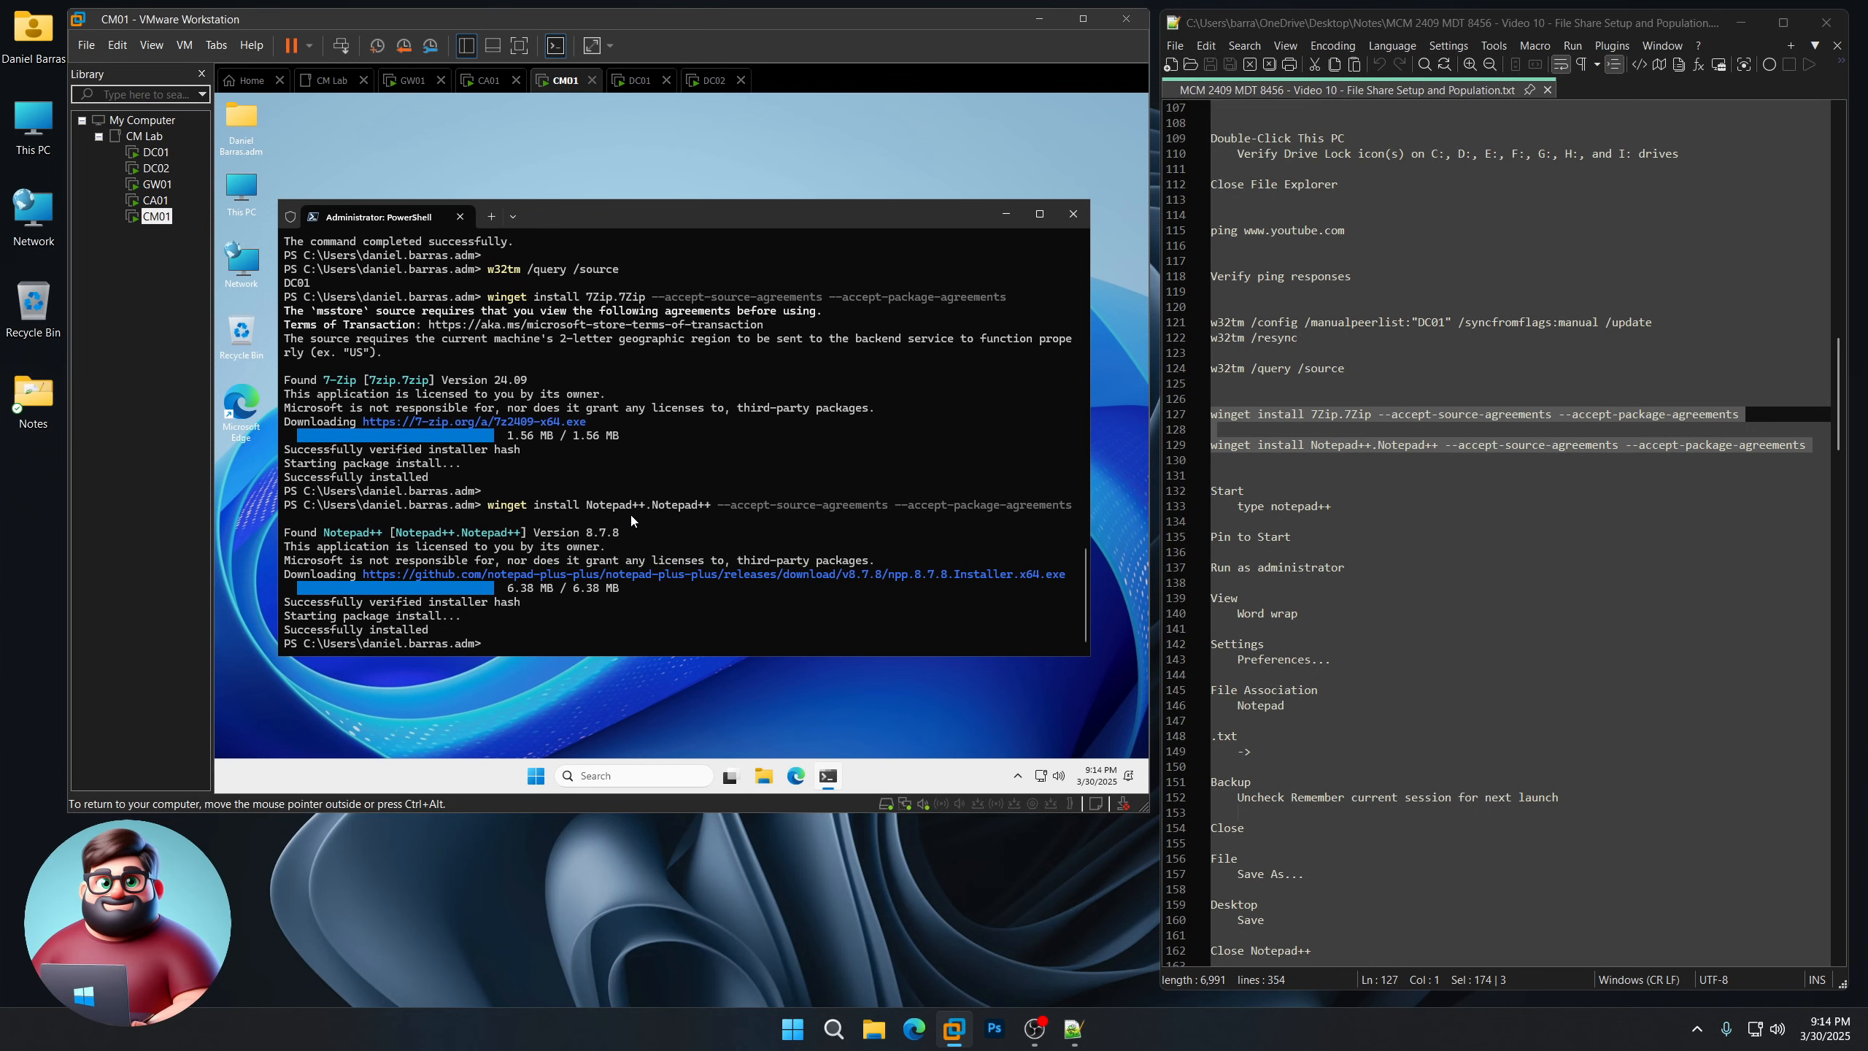
left_click(536, 776)
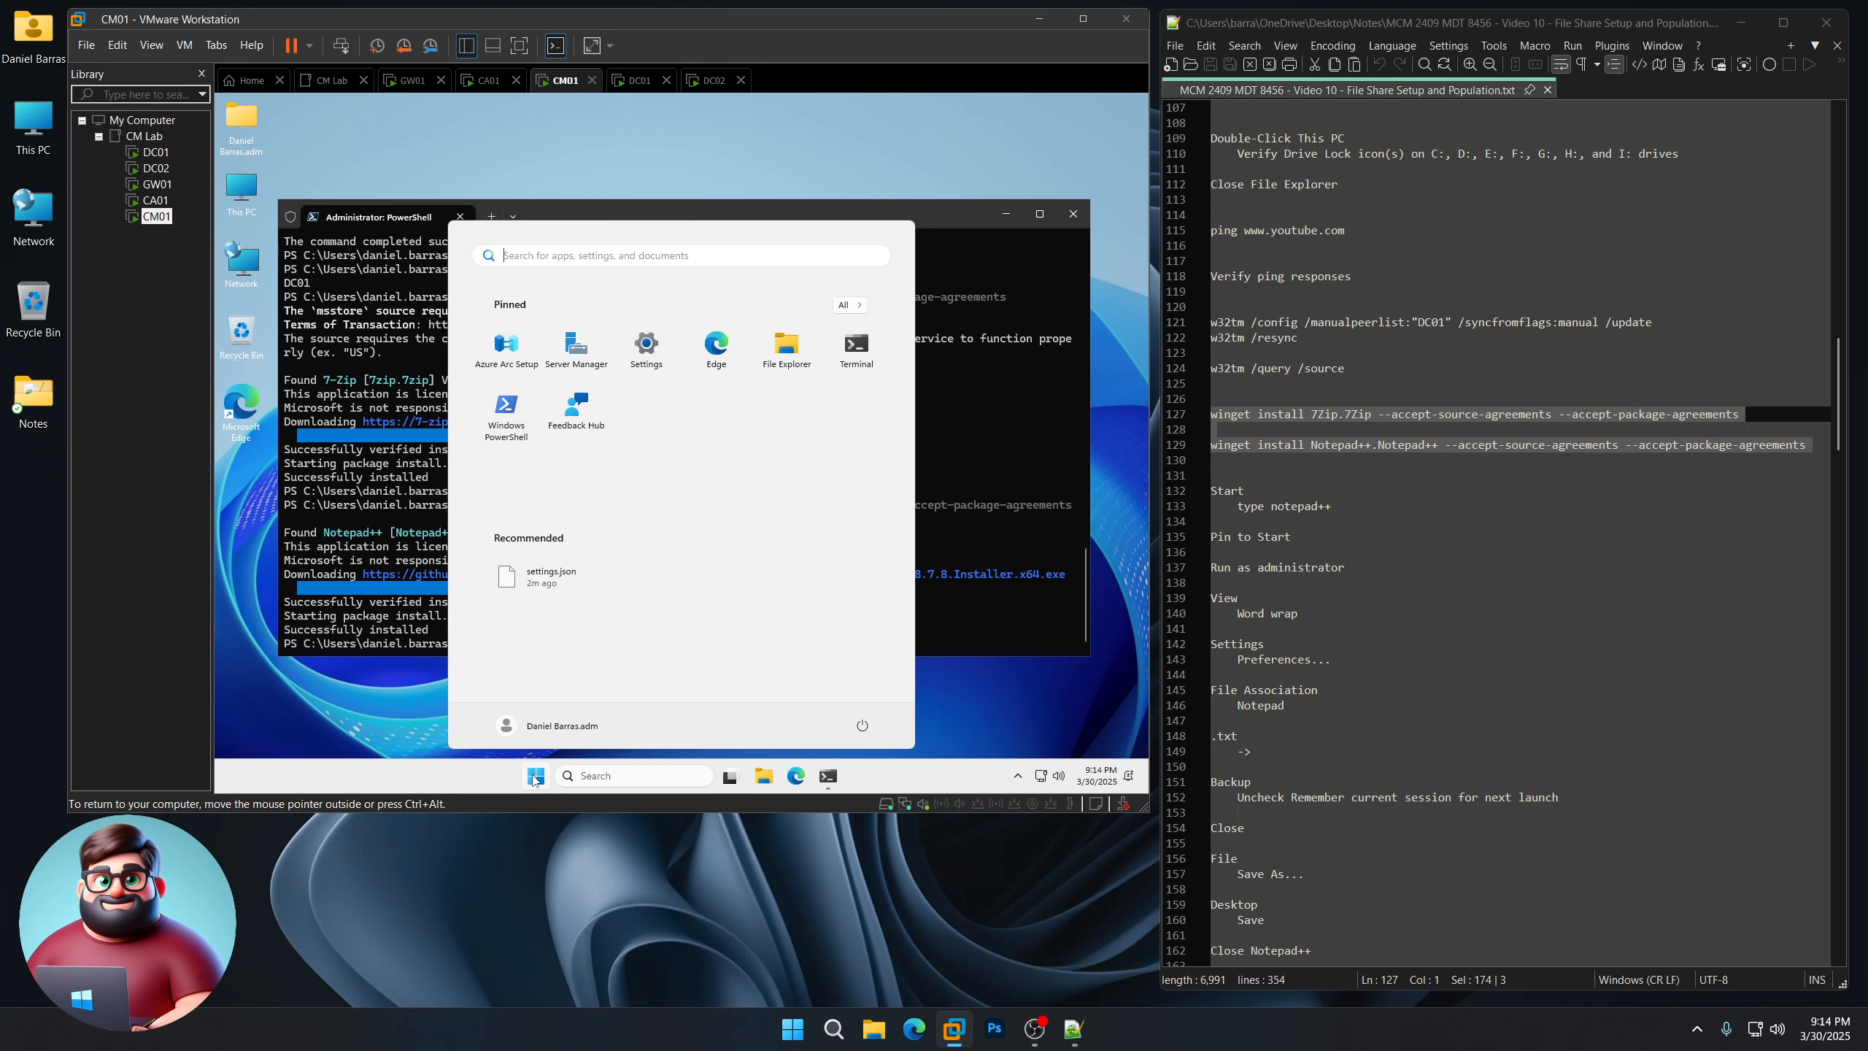
Step: Pin Notepad++ to Start, run it as administrator, and turn on word wrap
type("notepad++")
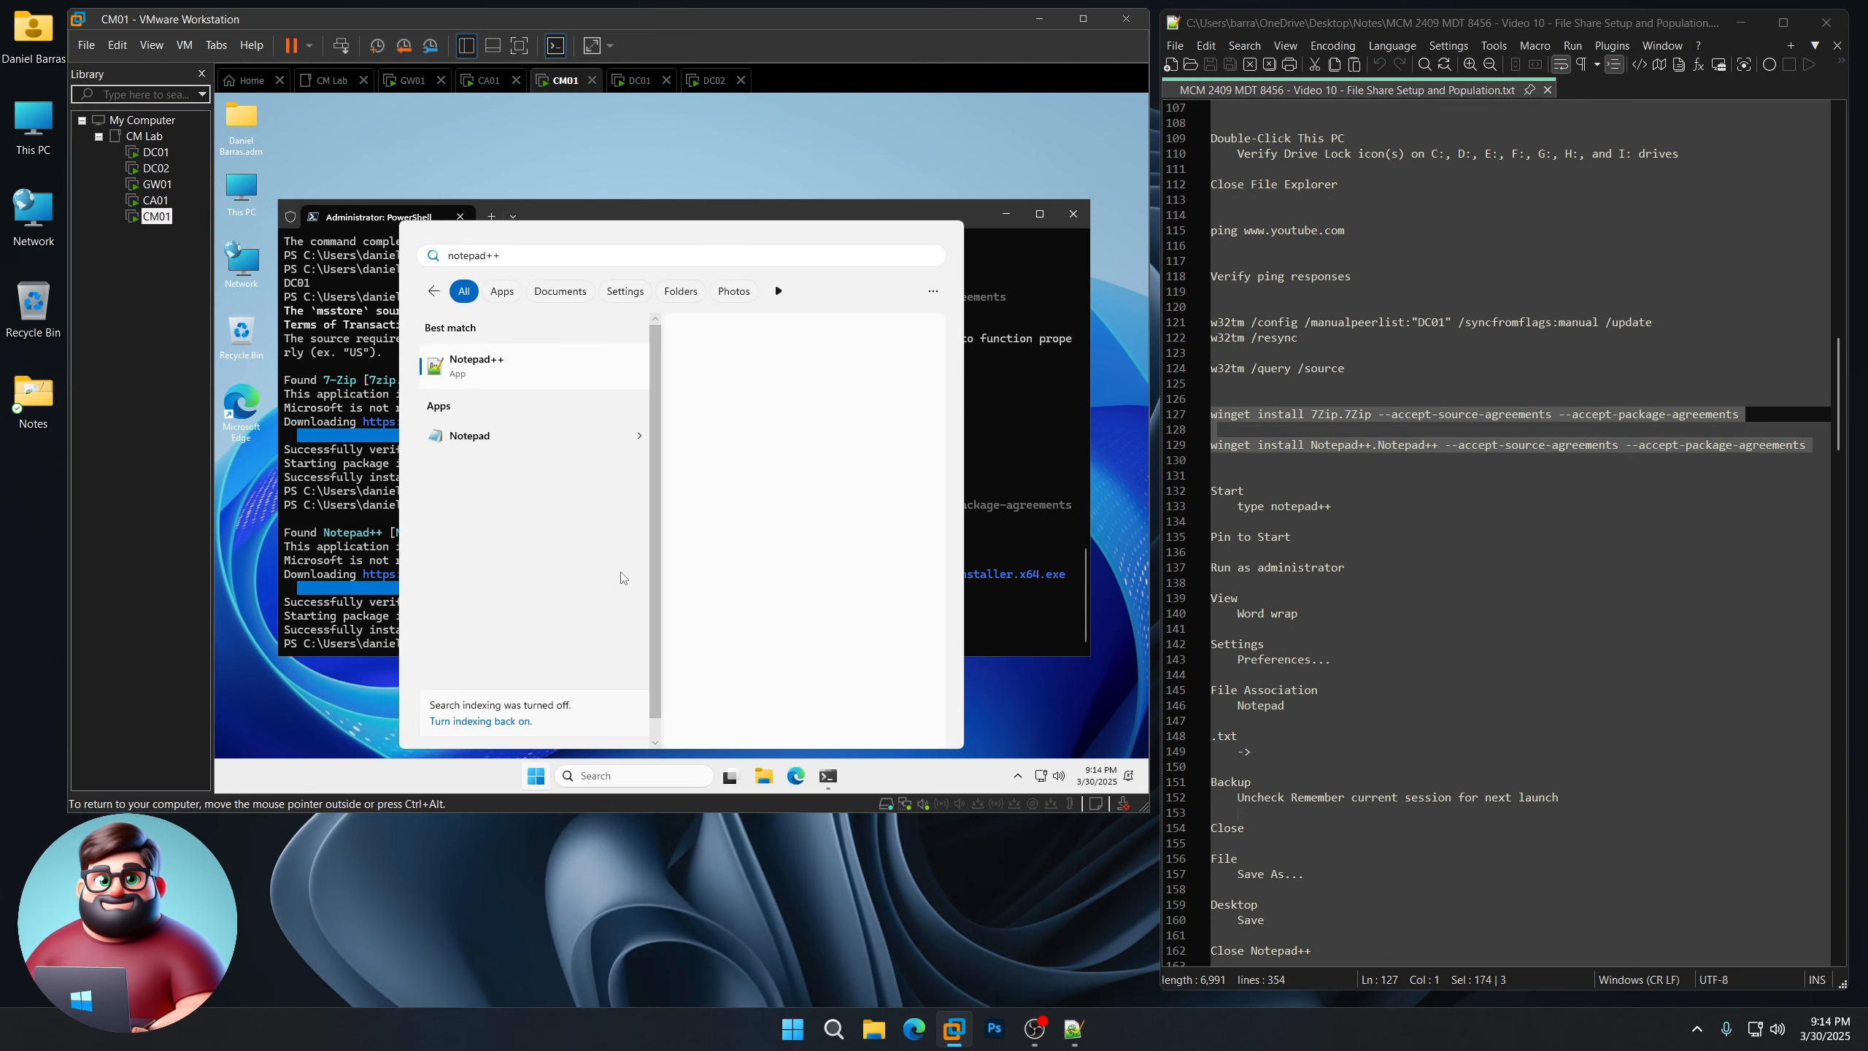
left_click(725, 562)
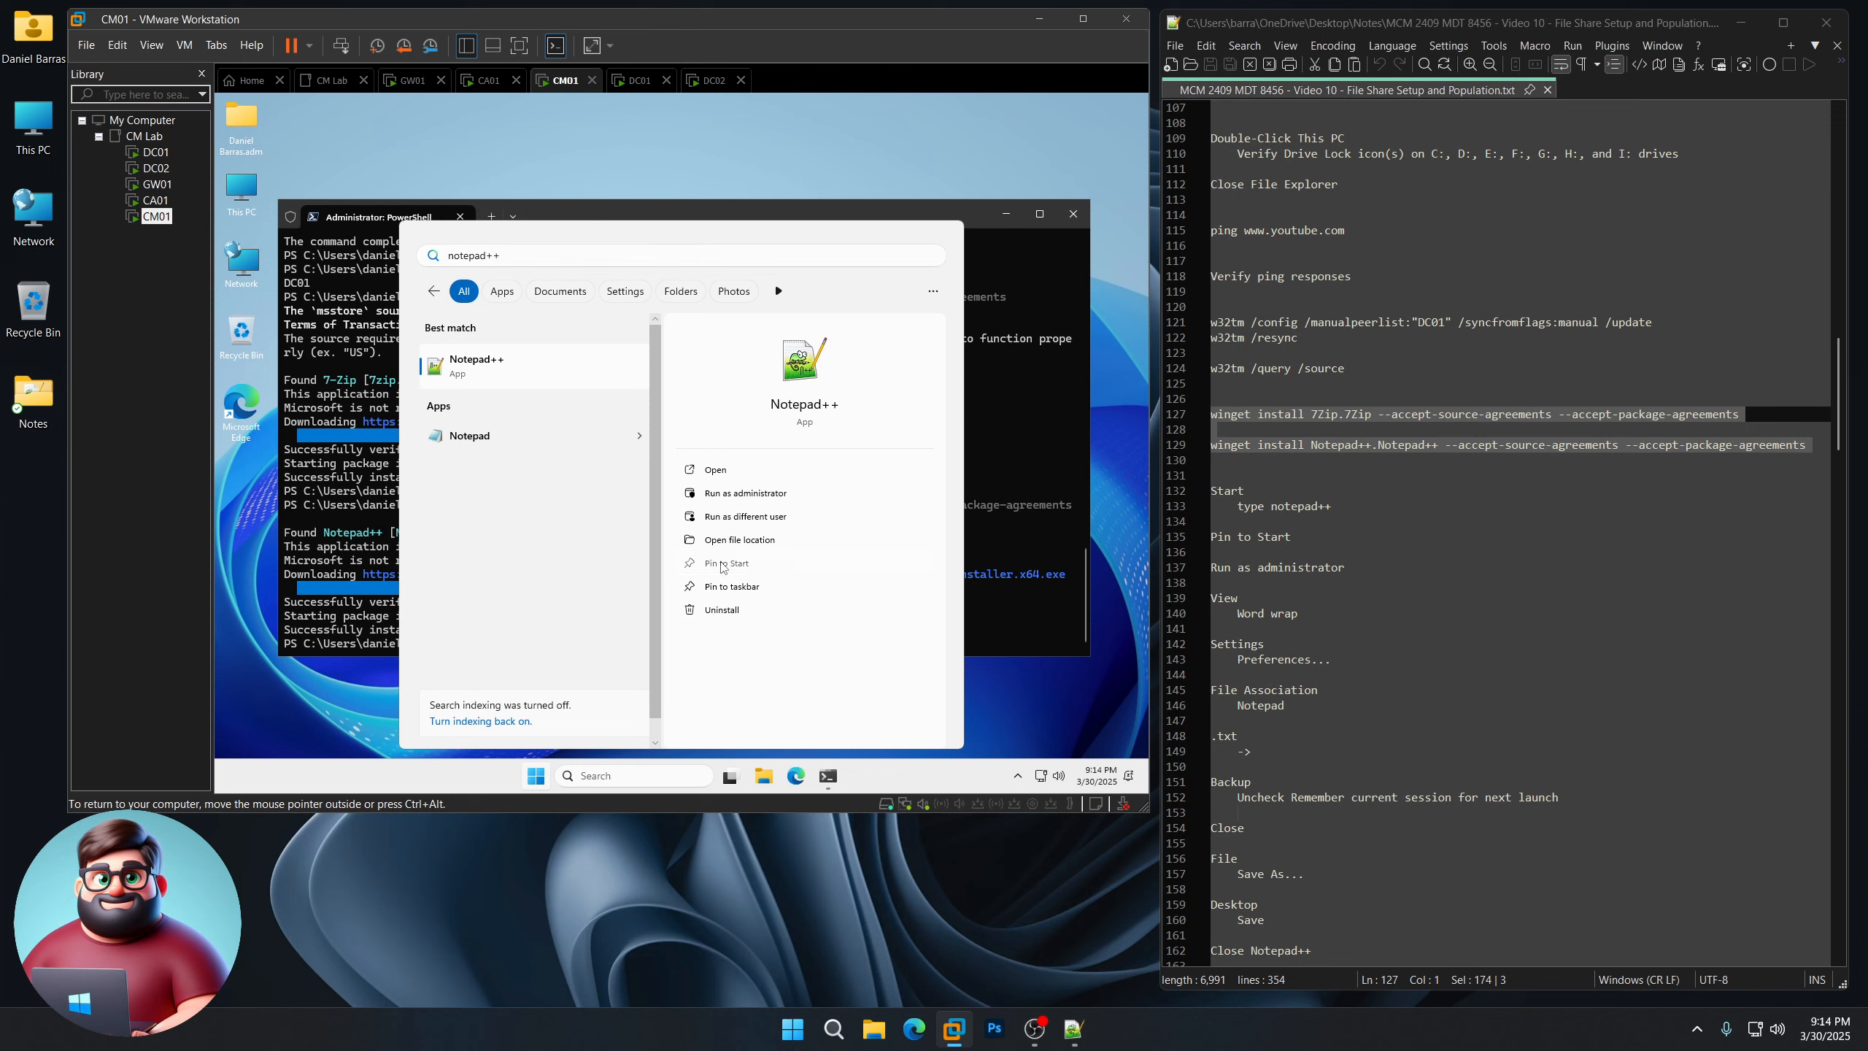
left_click(731, 493)
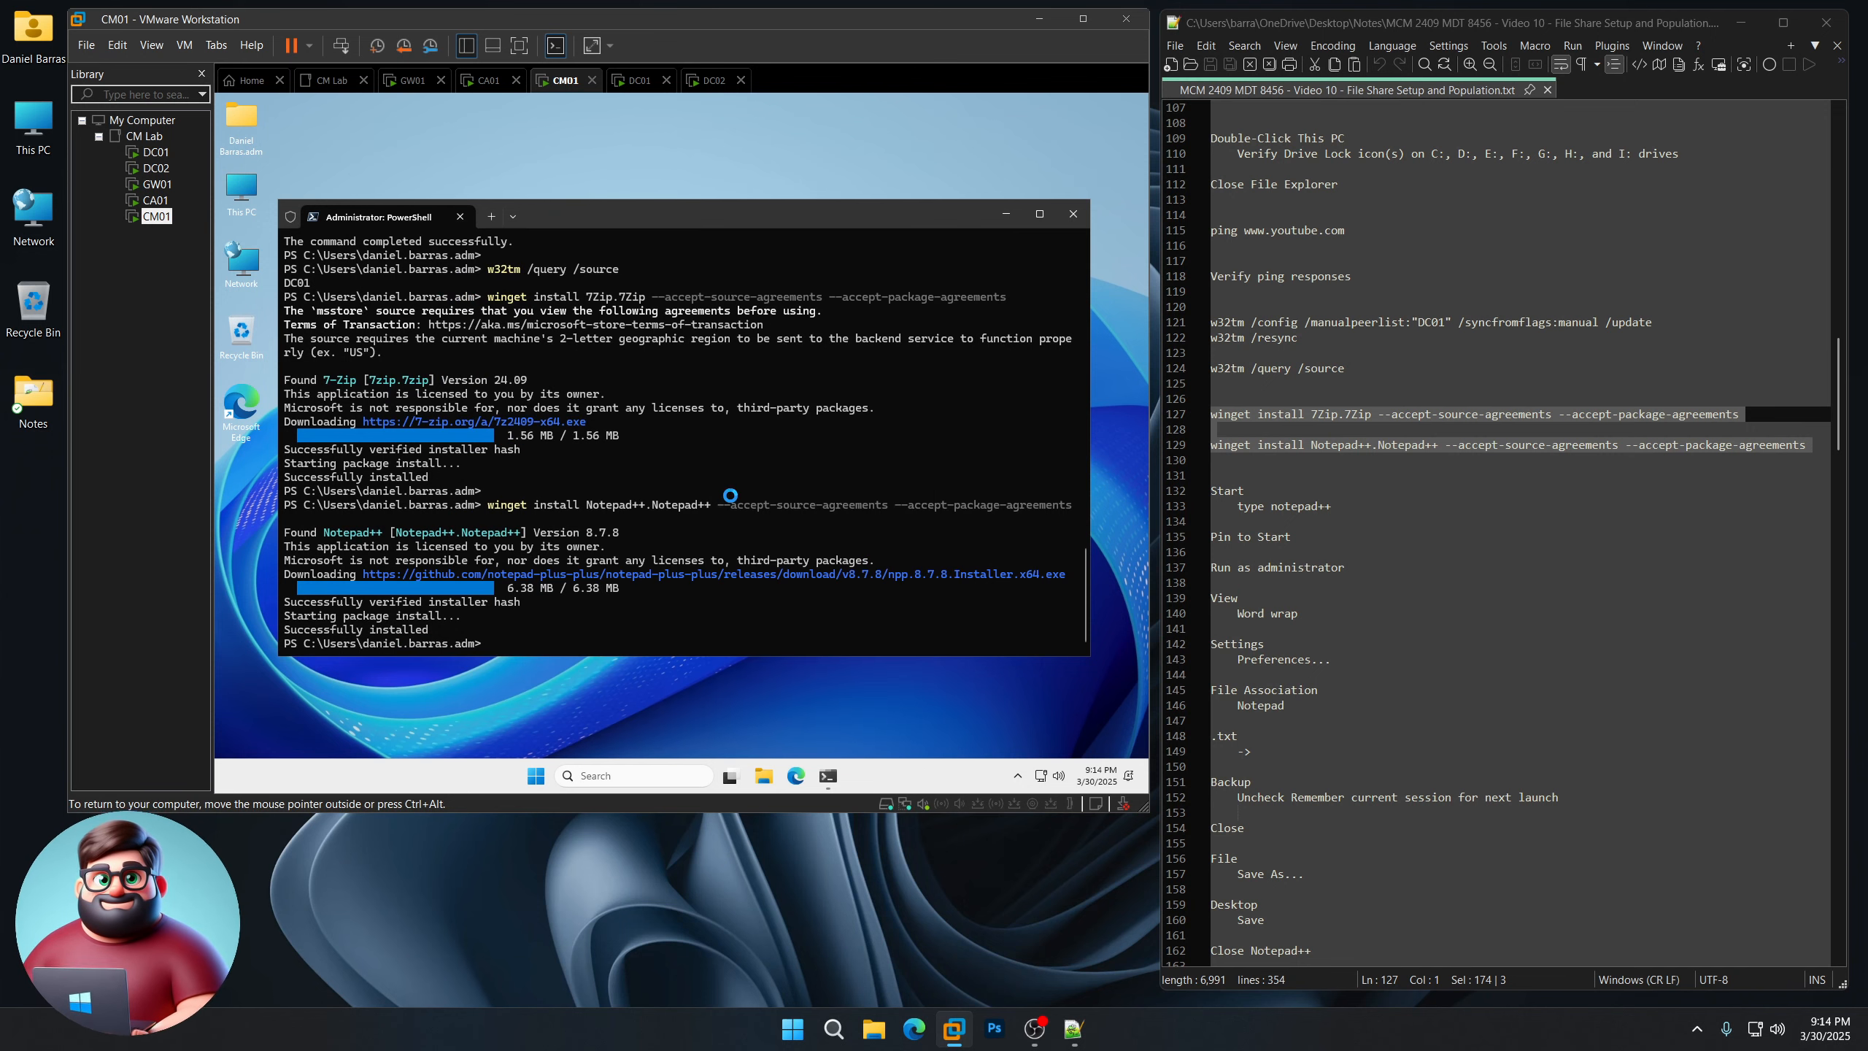
left_click(316, 122)
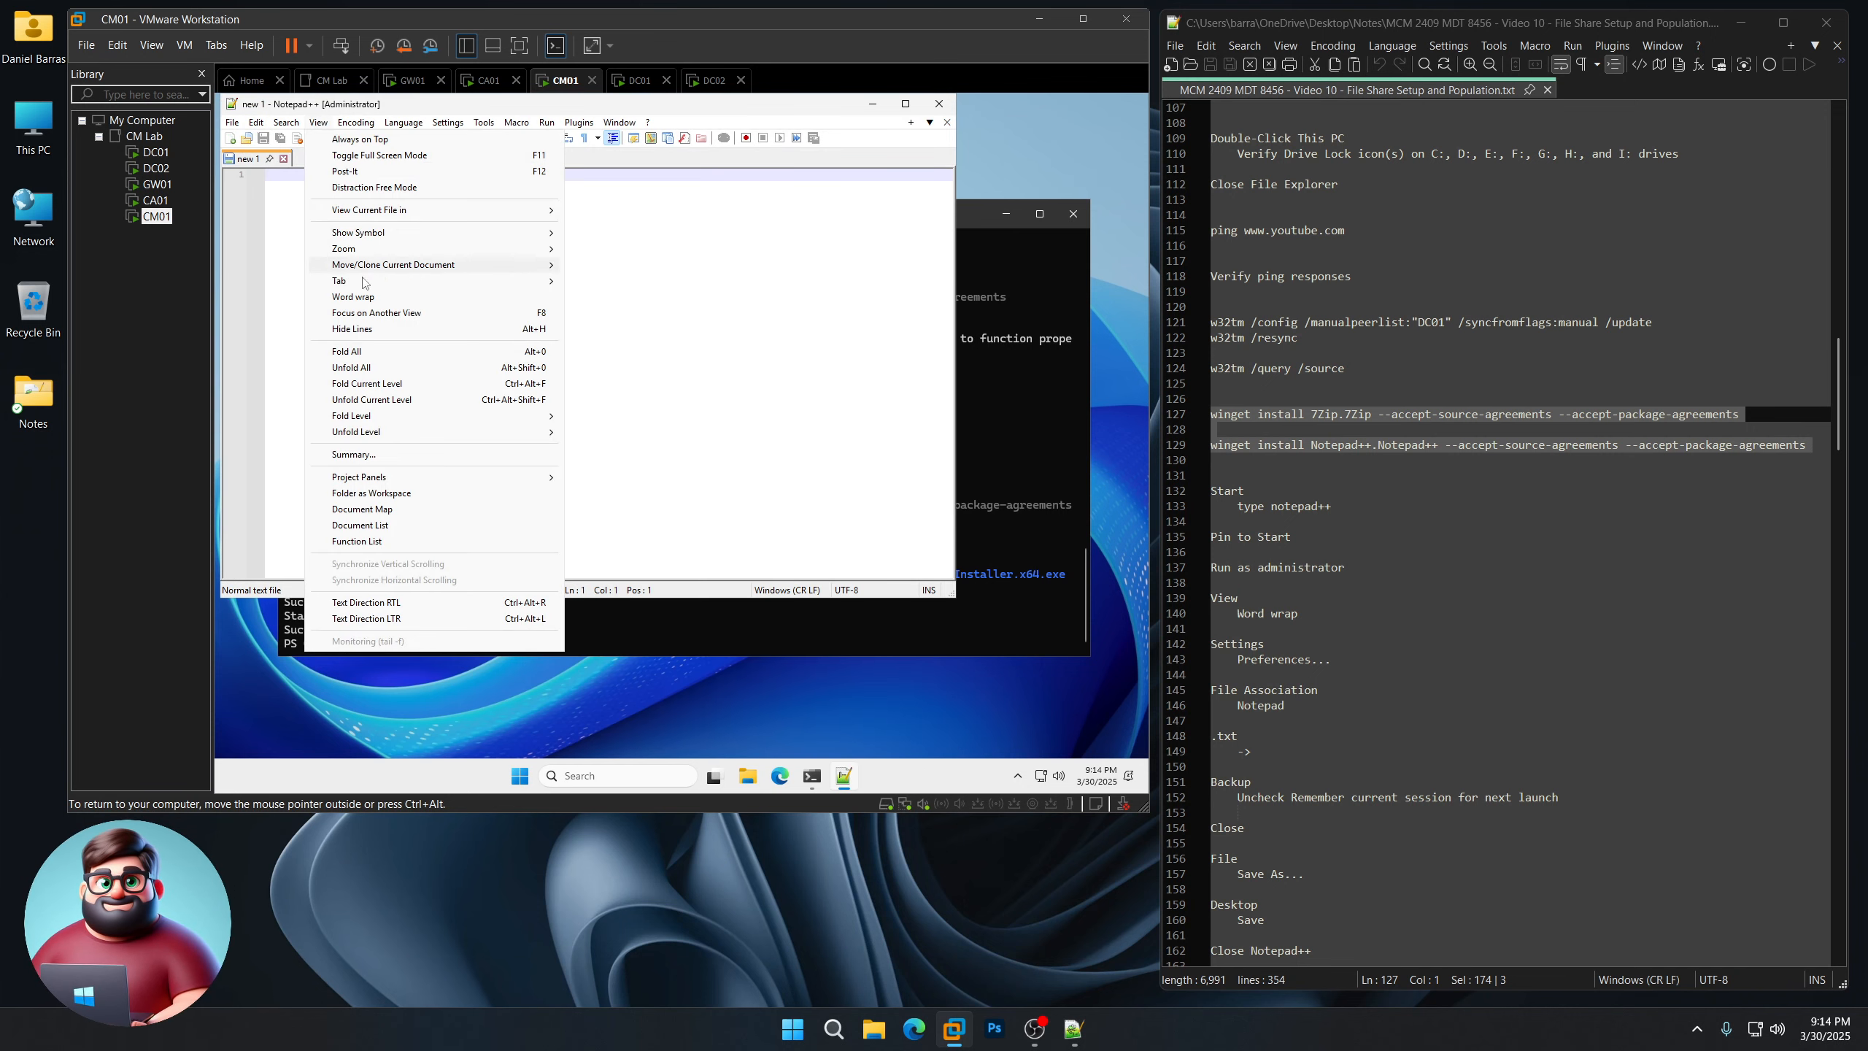
left_click(328, 265)
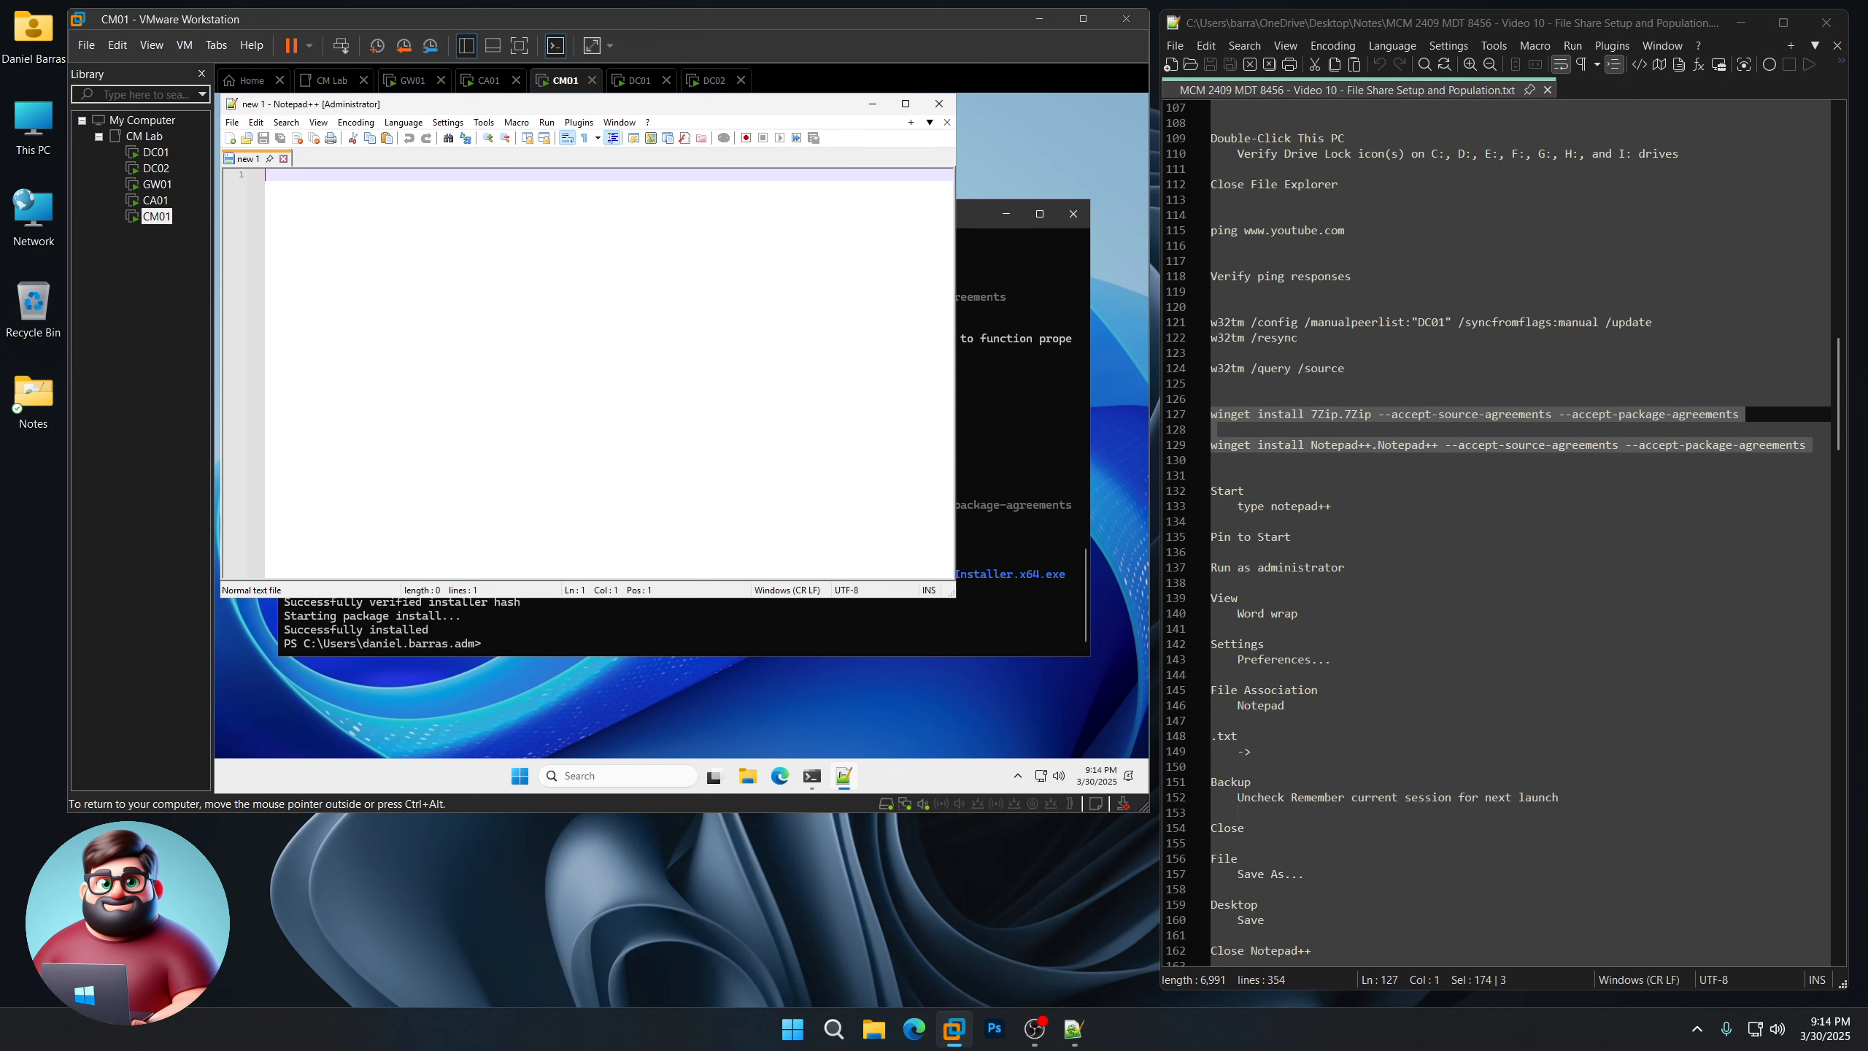
Step: In Notepad++ Preferences, register the .txt extension and turn off Remember current session
left_click(447, 121)
left_click(469, 140)
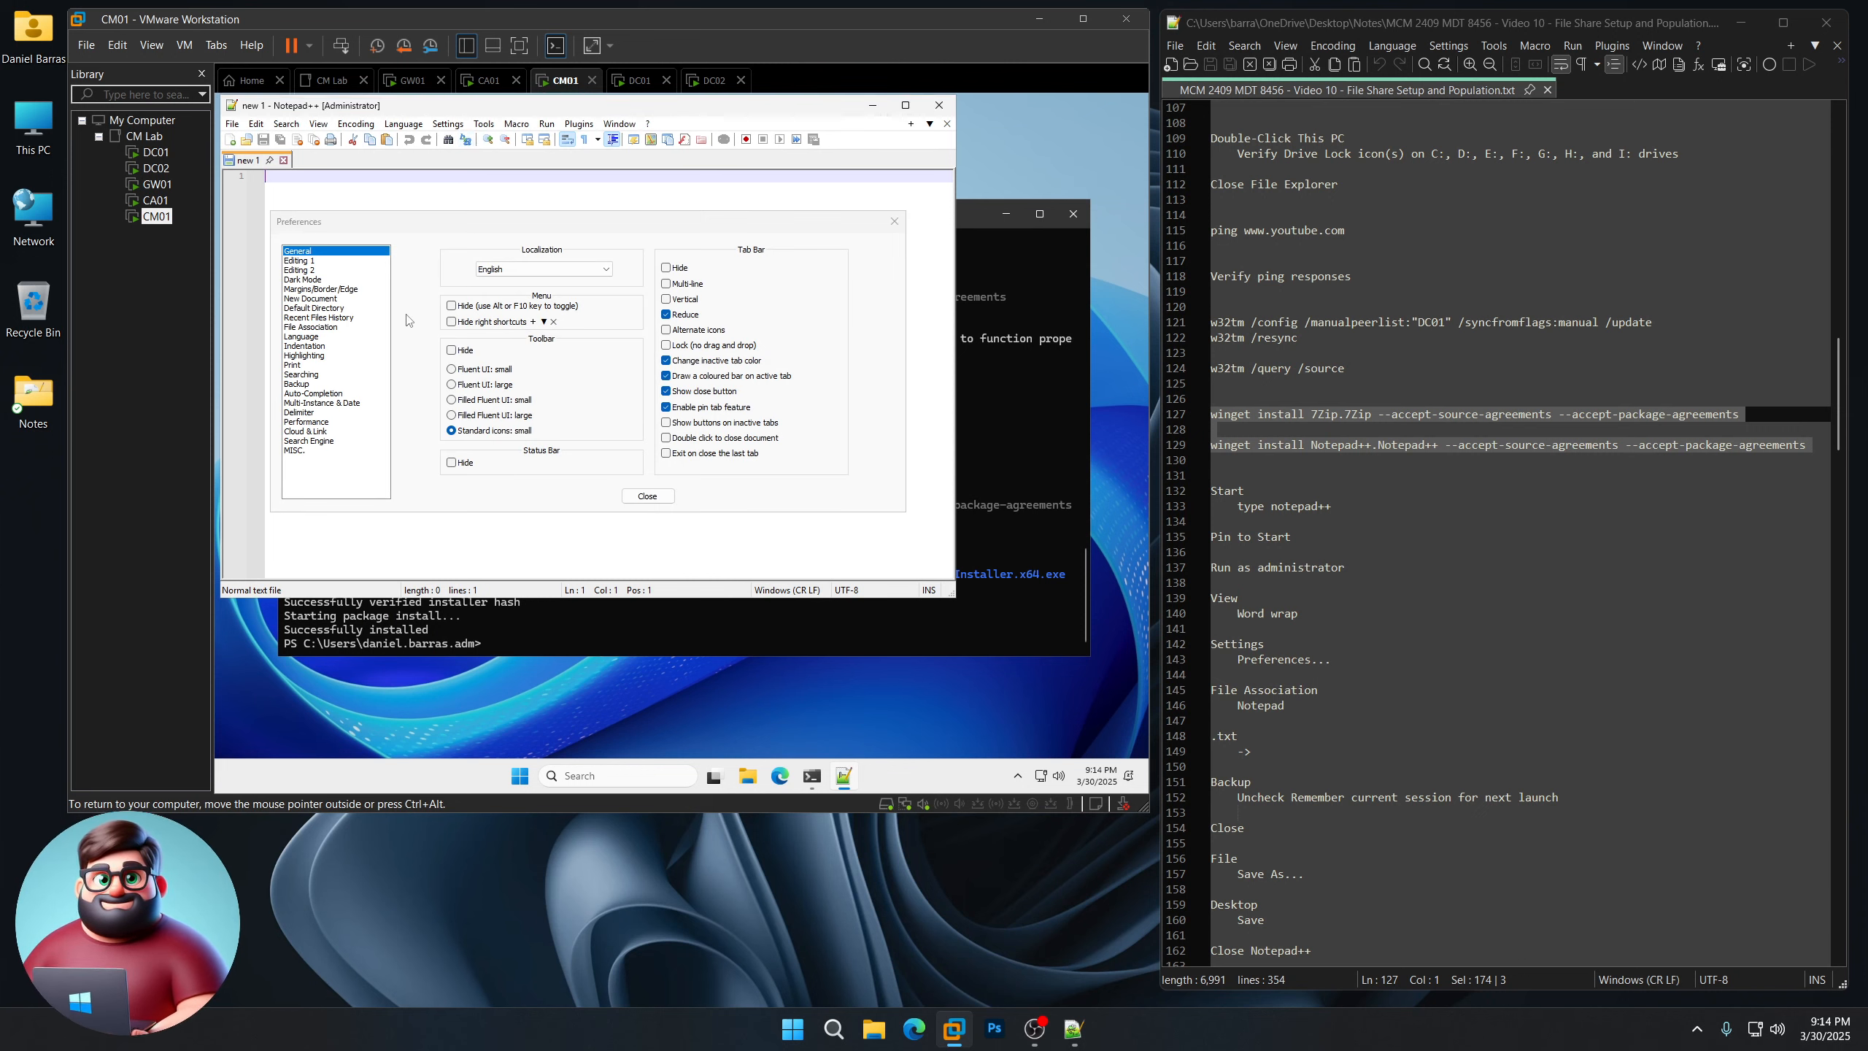
left_click(315, 327)
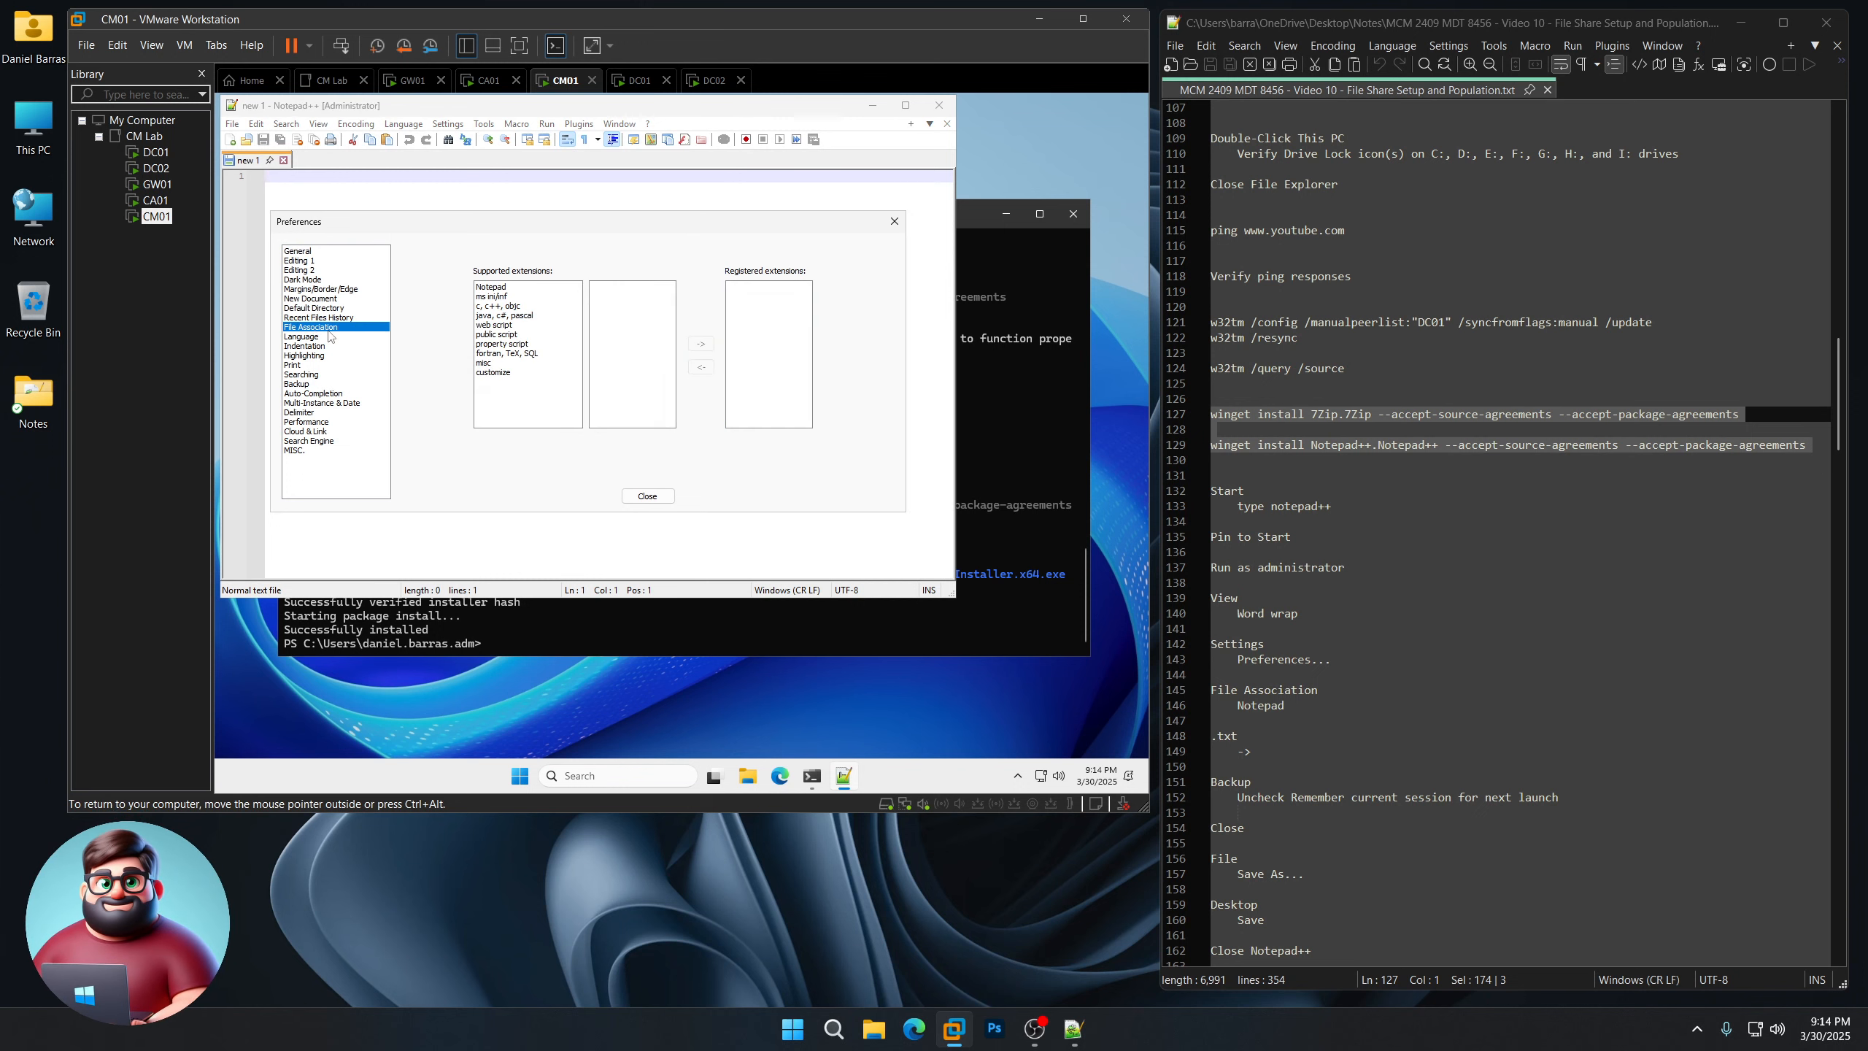
left_click(520, 287)
left_click(610, 290)
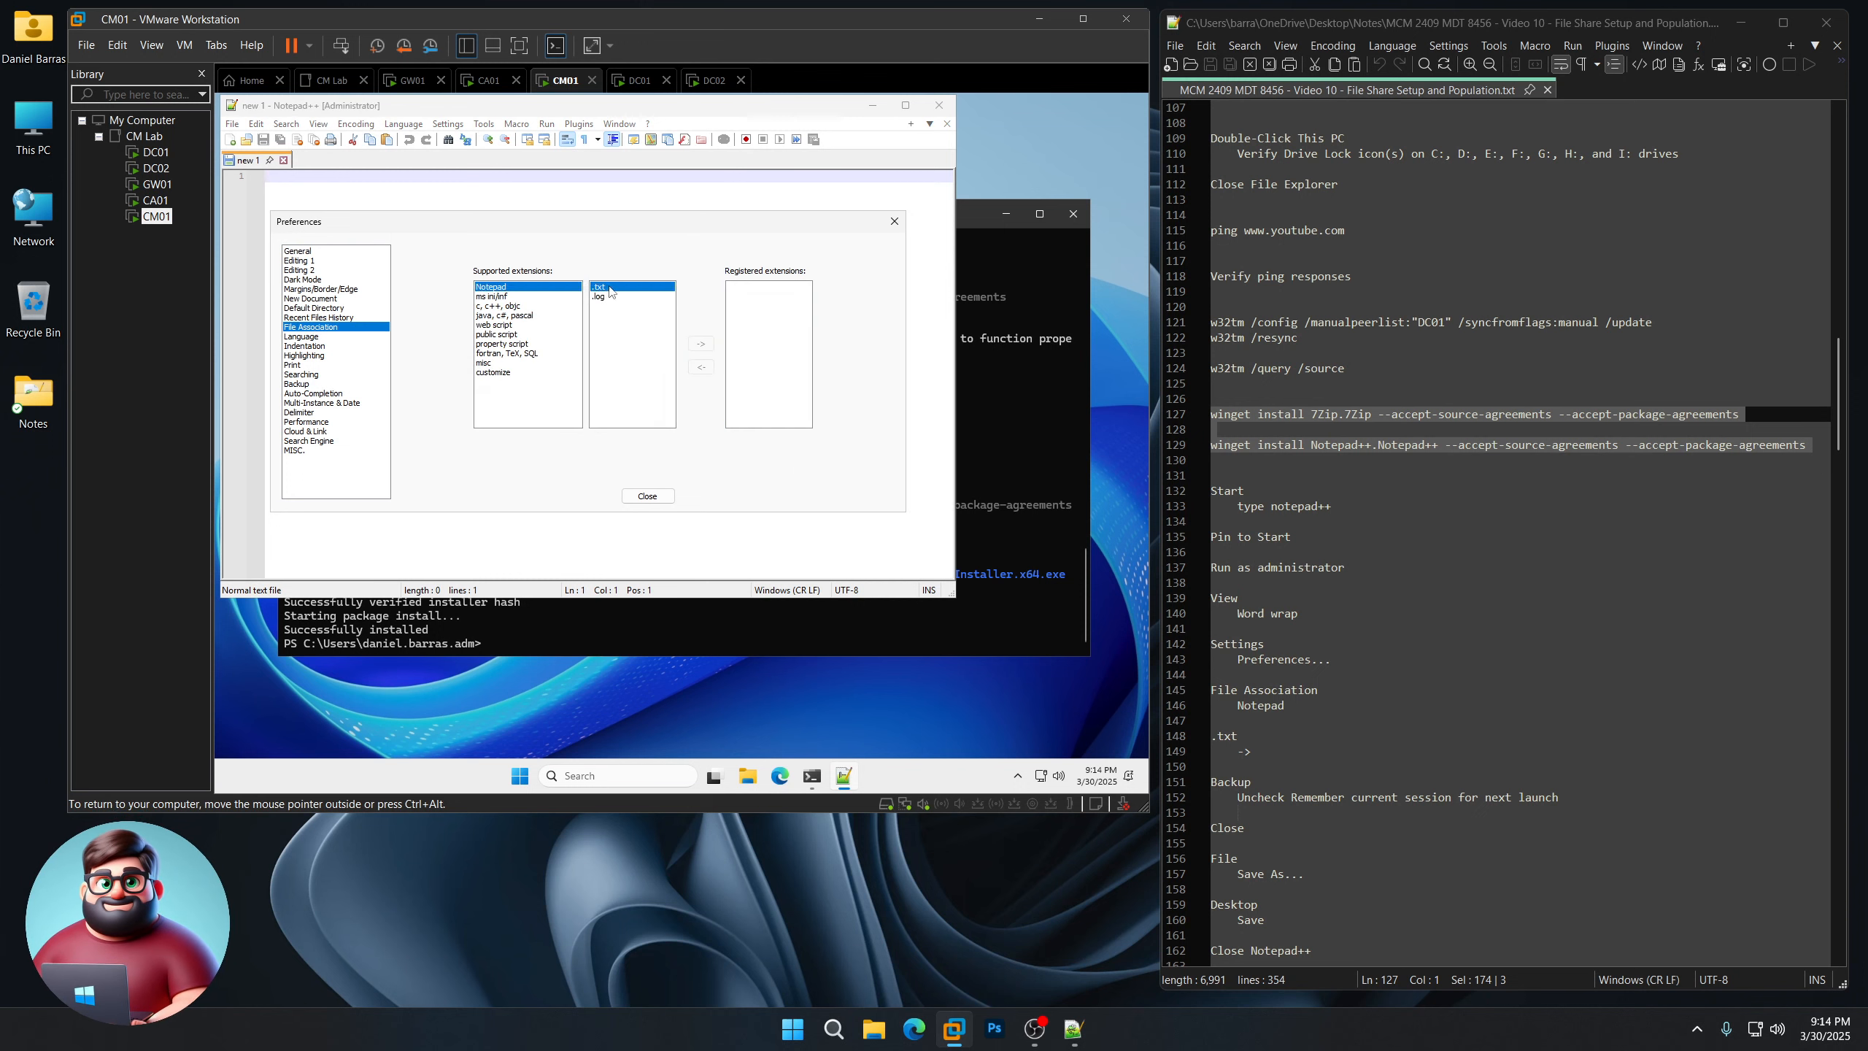
left_click(702, 344)
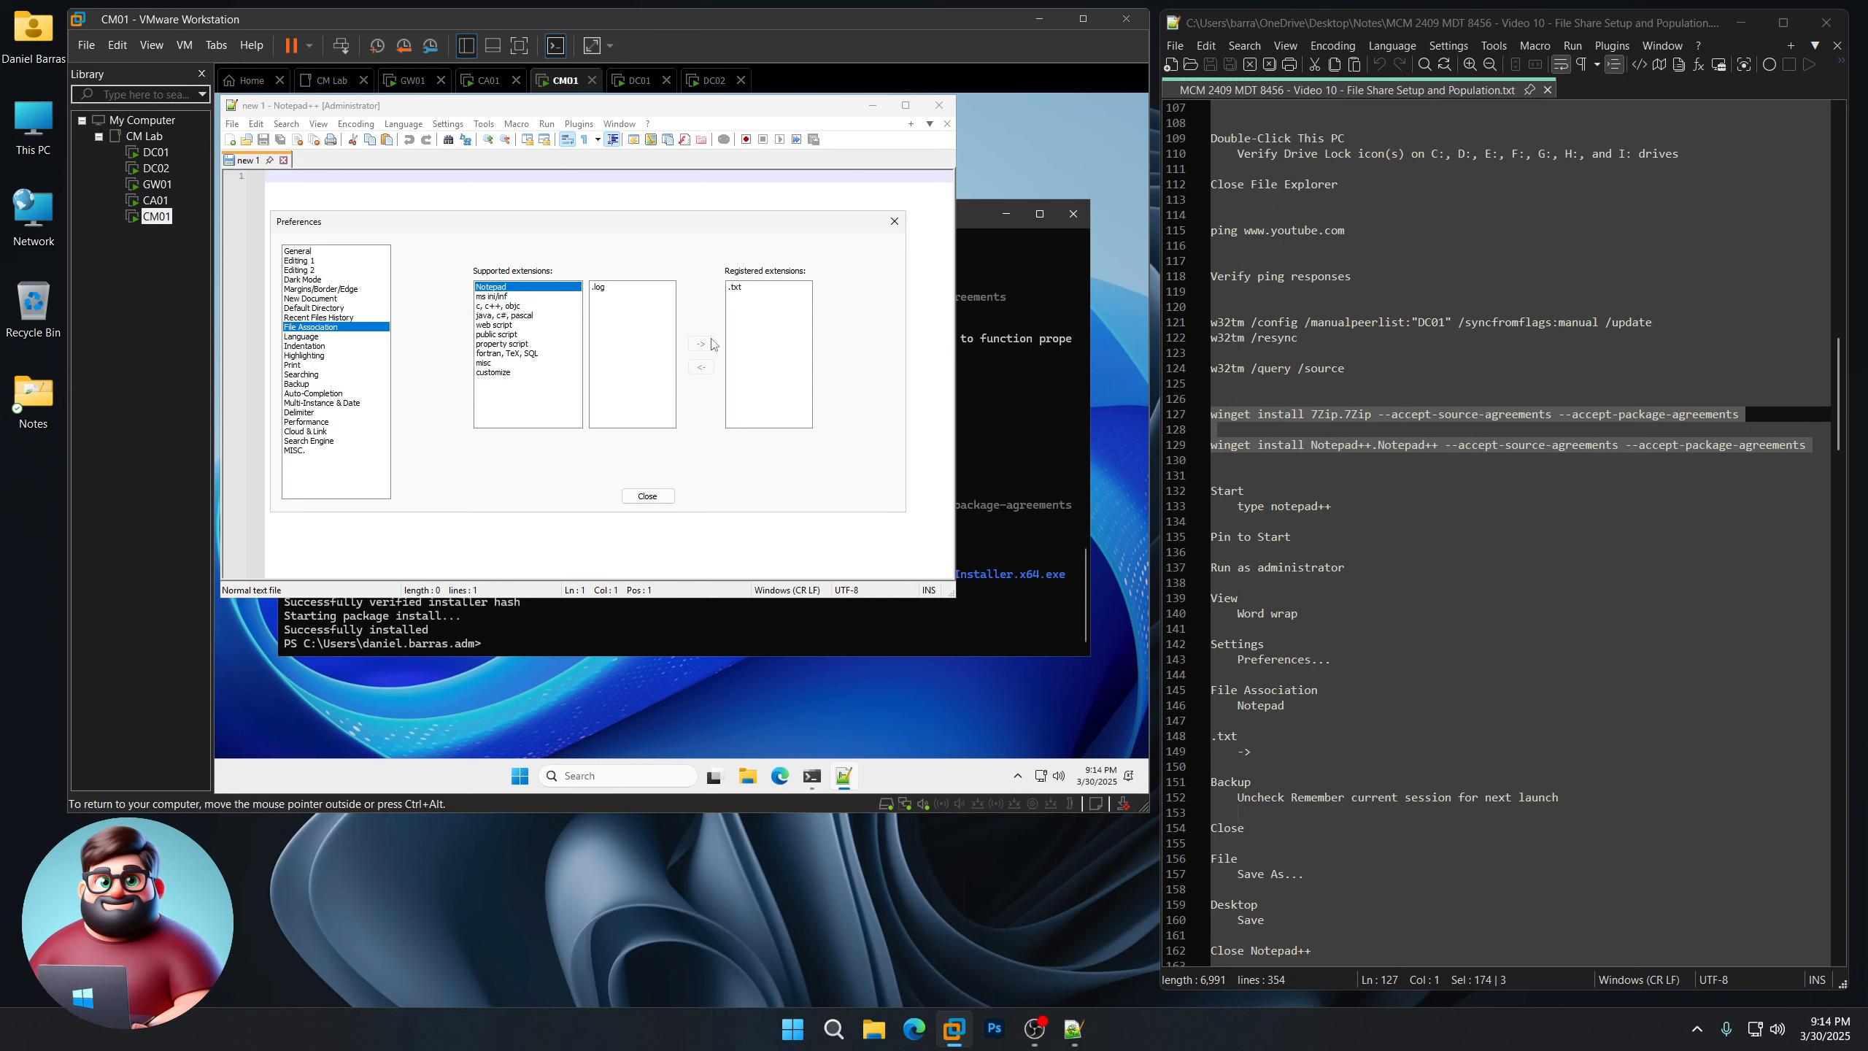
left_click(303, 383)
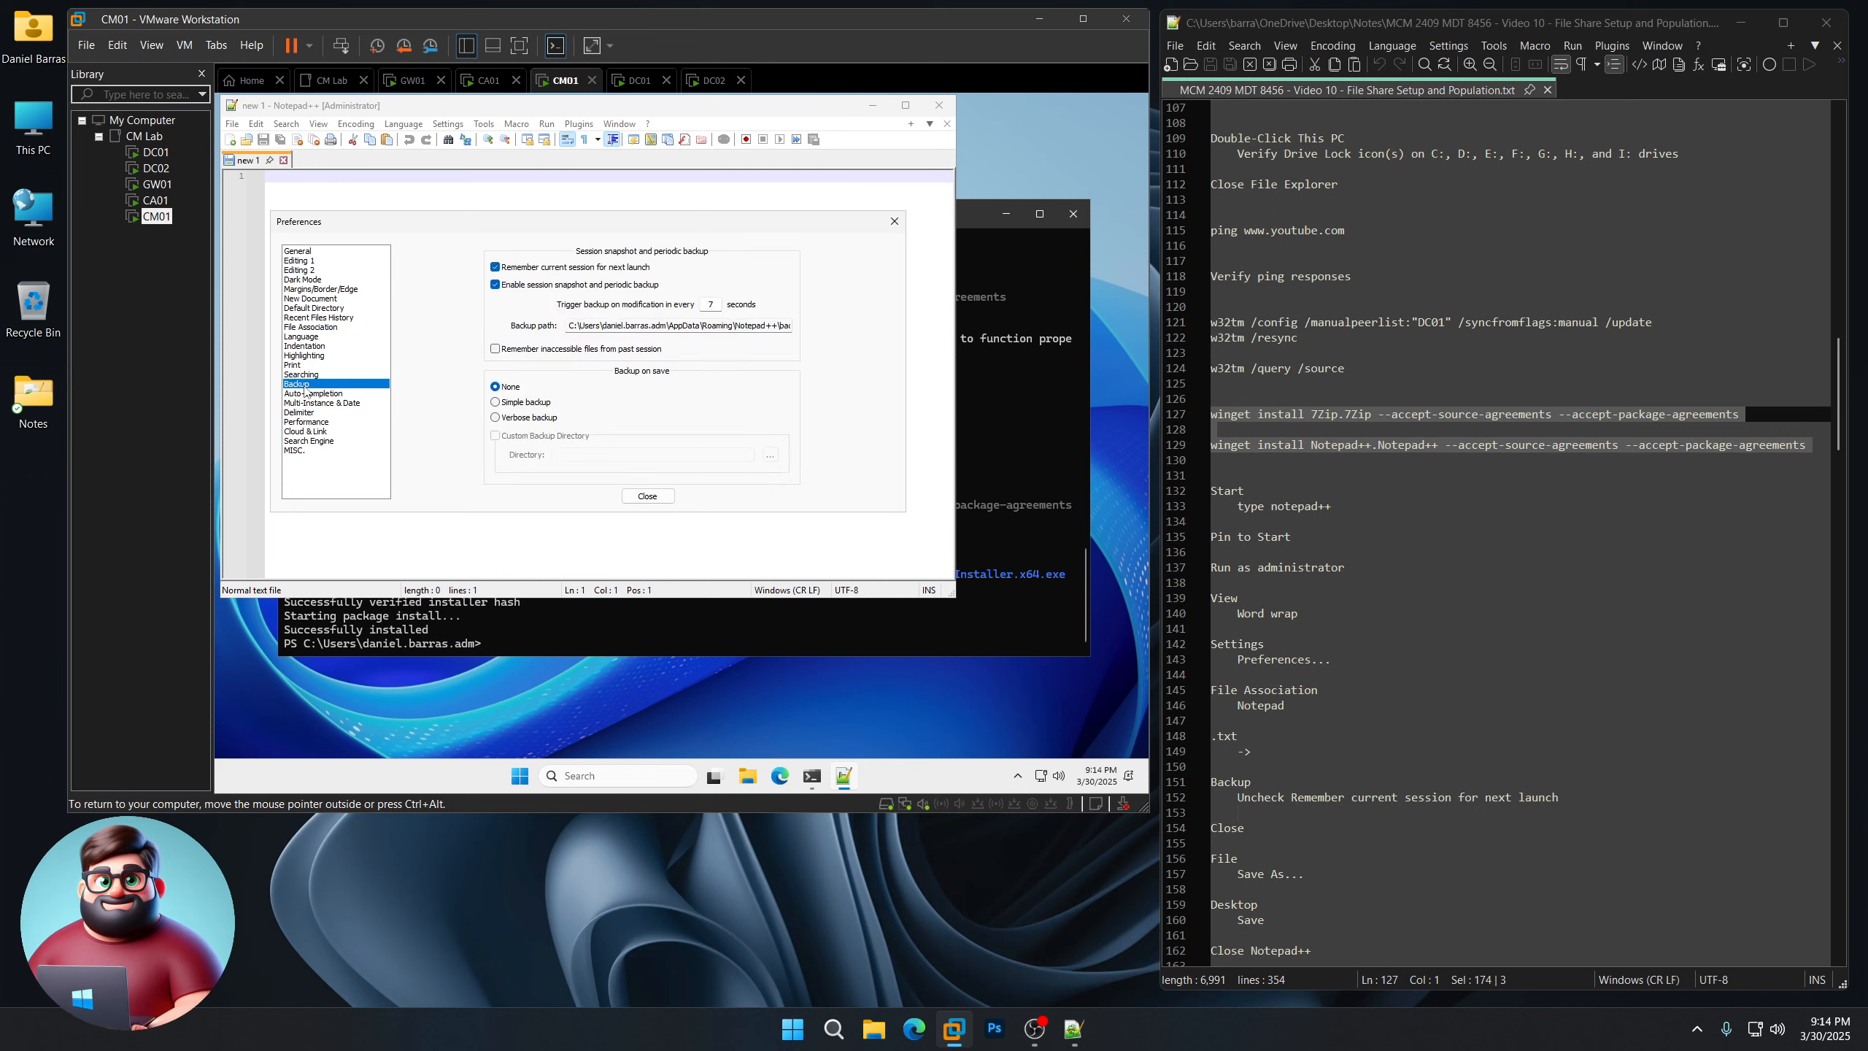
left_click(535, 269)
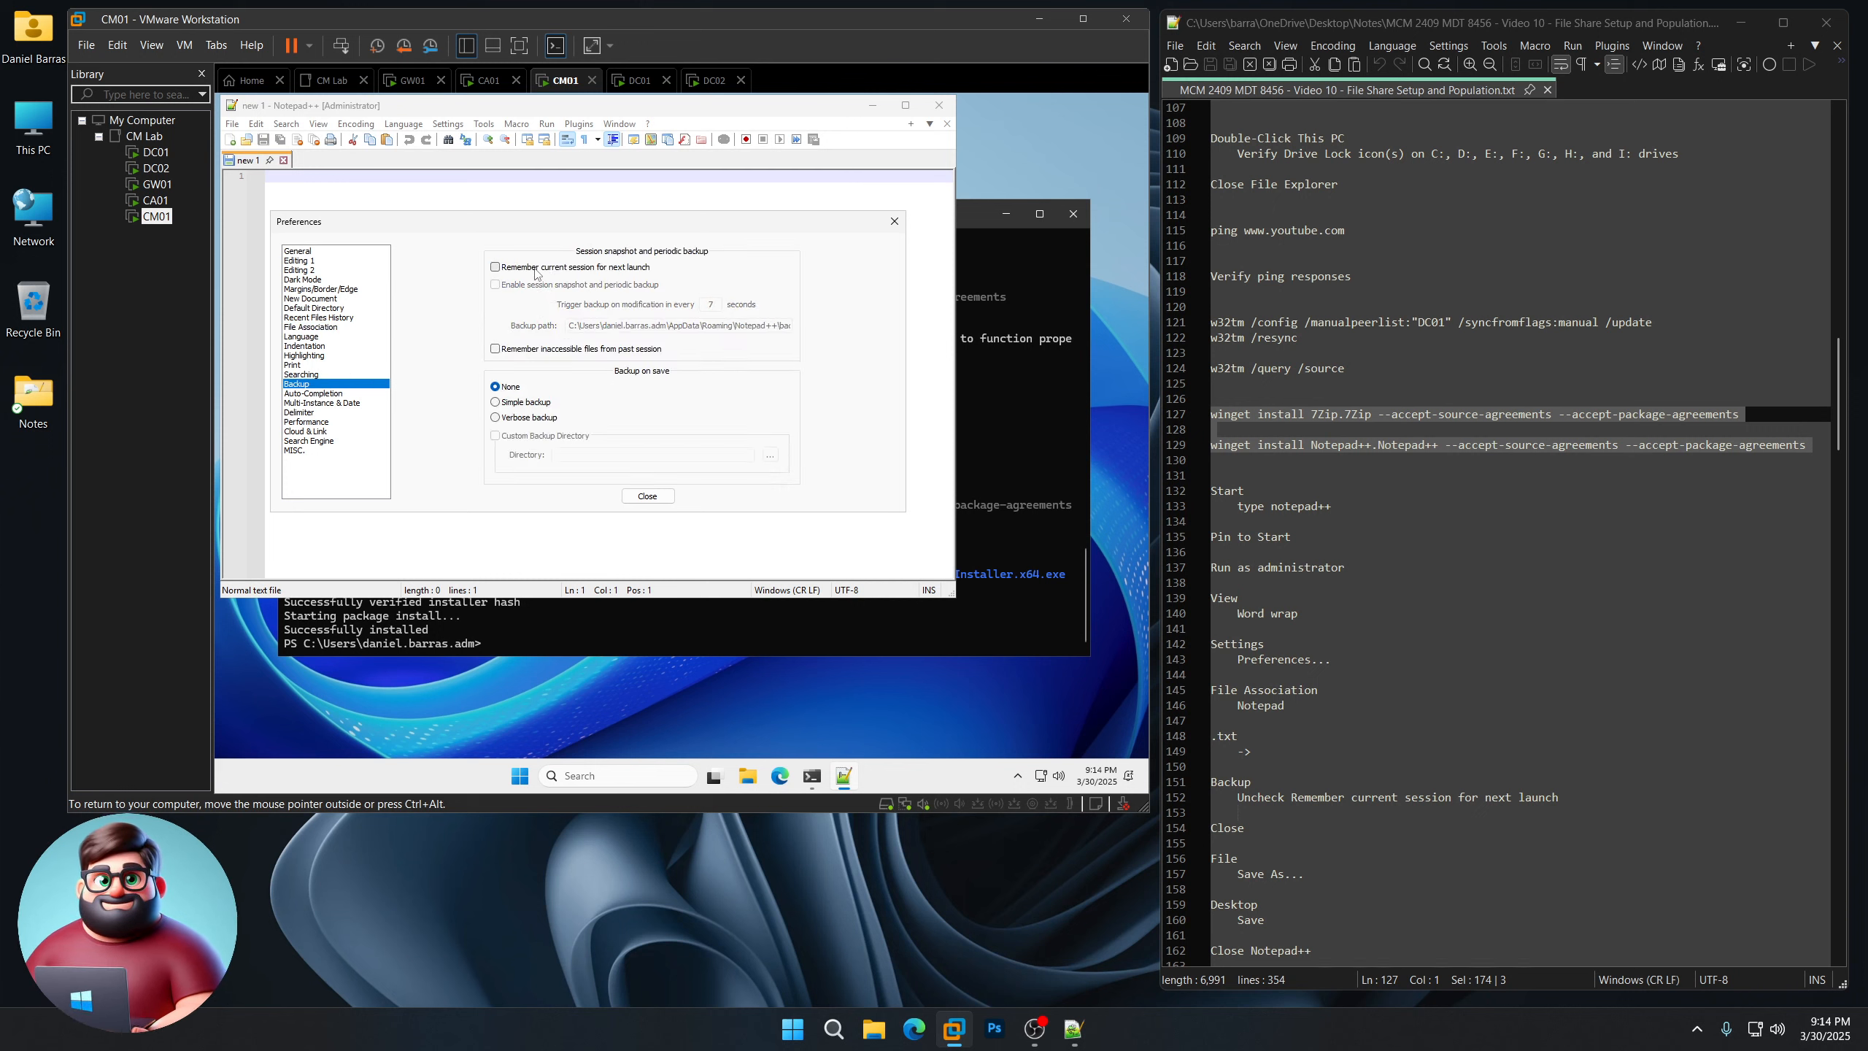
scroll(1437, 534, "down", 10)
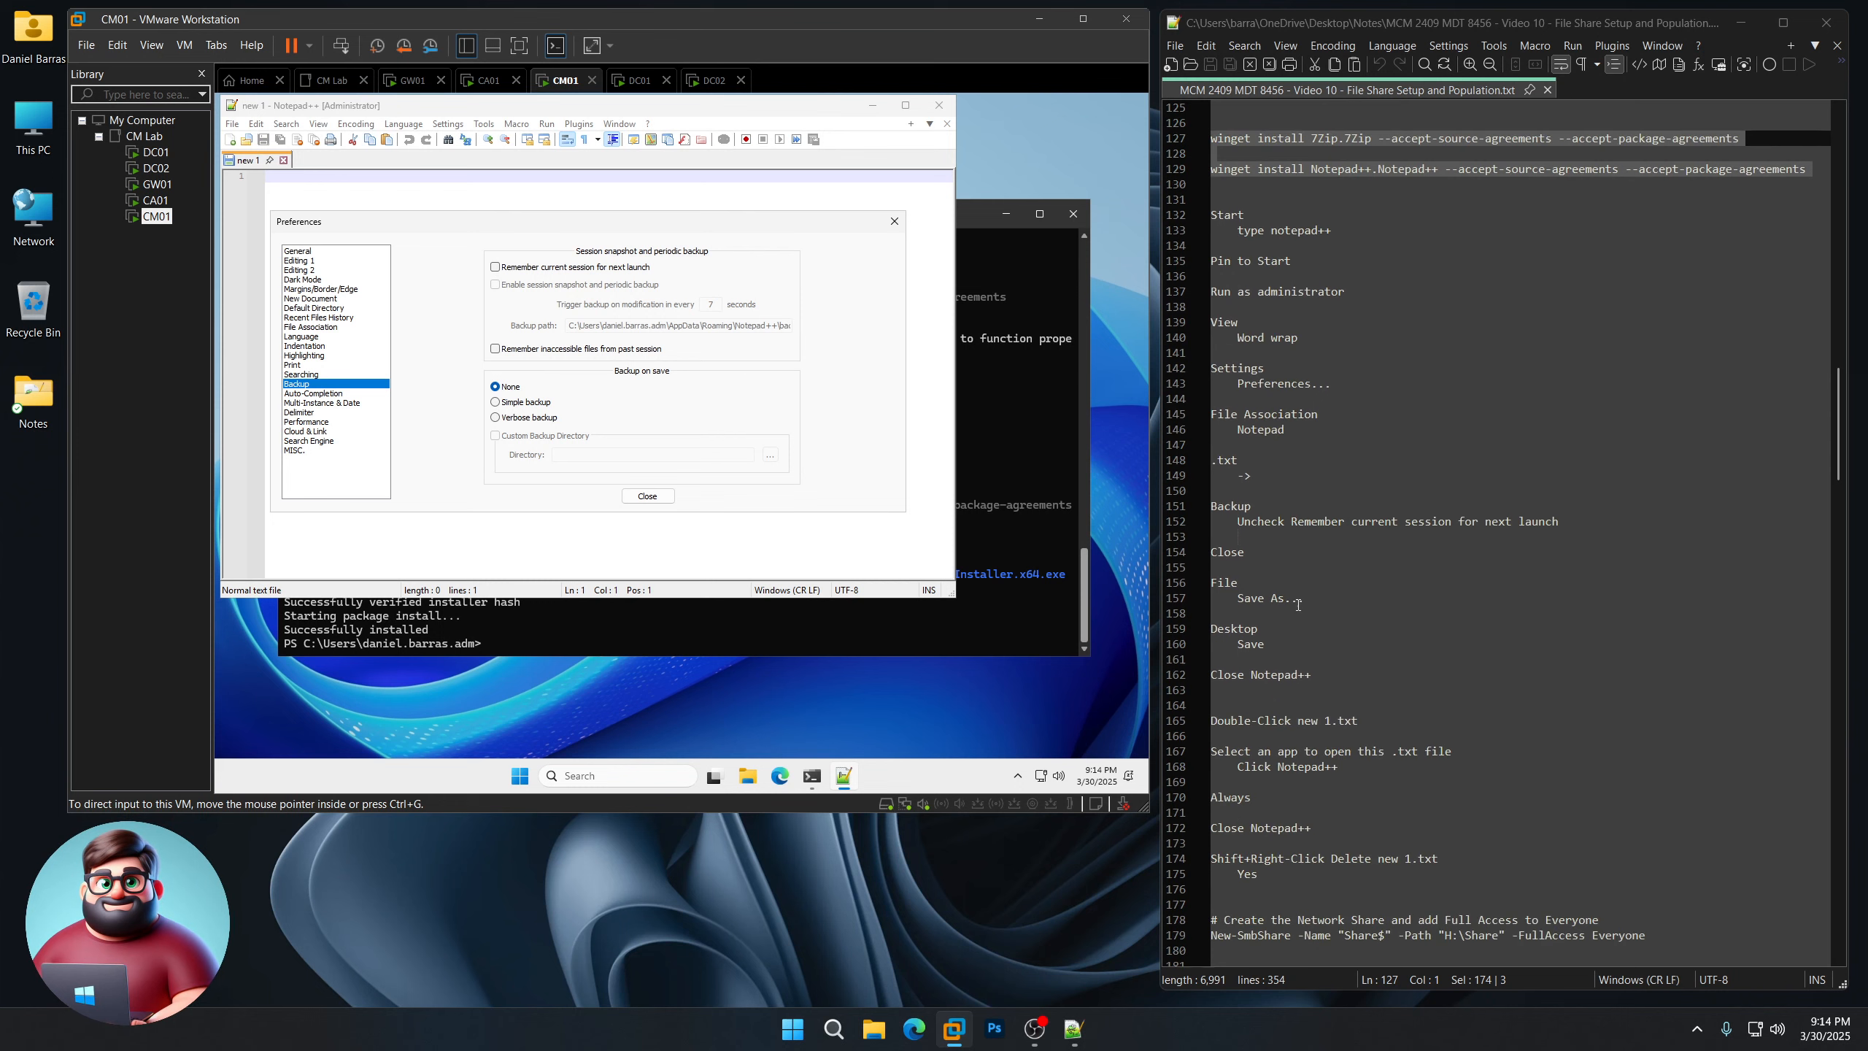
left_click(647, 497)
left_click_drag(569, 106, 729, 152)
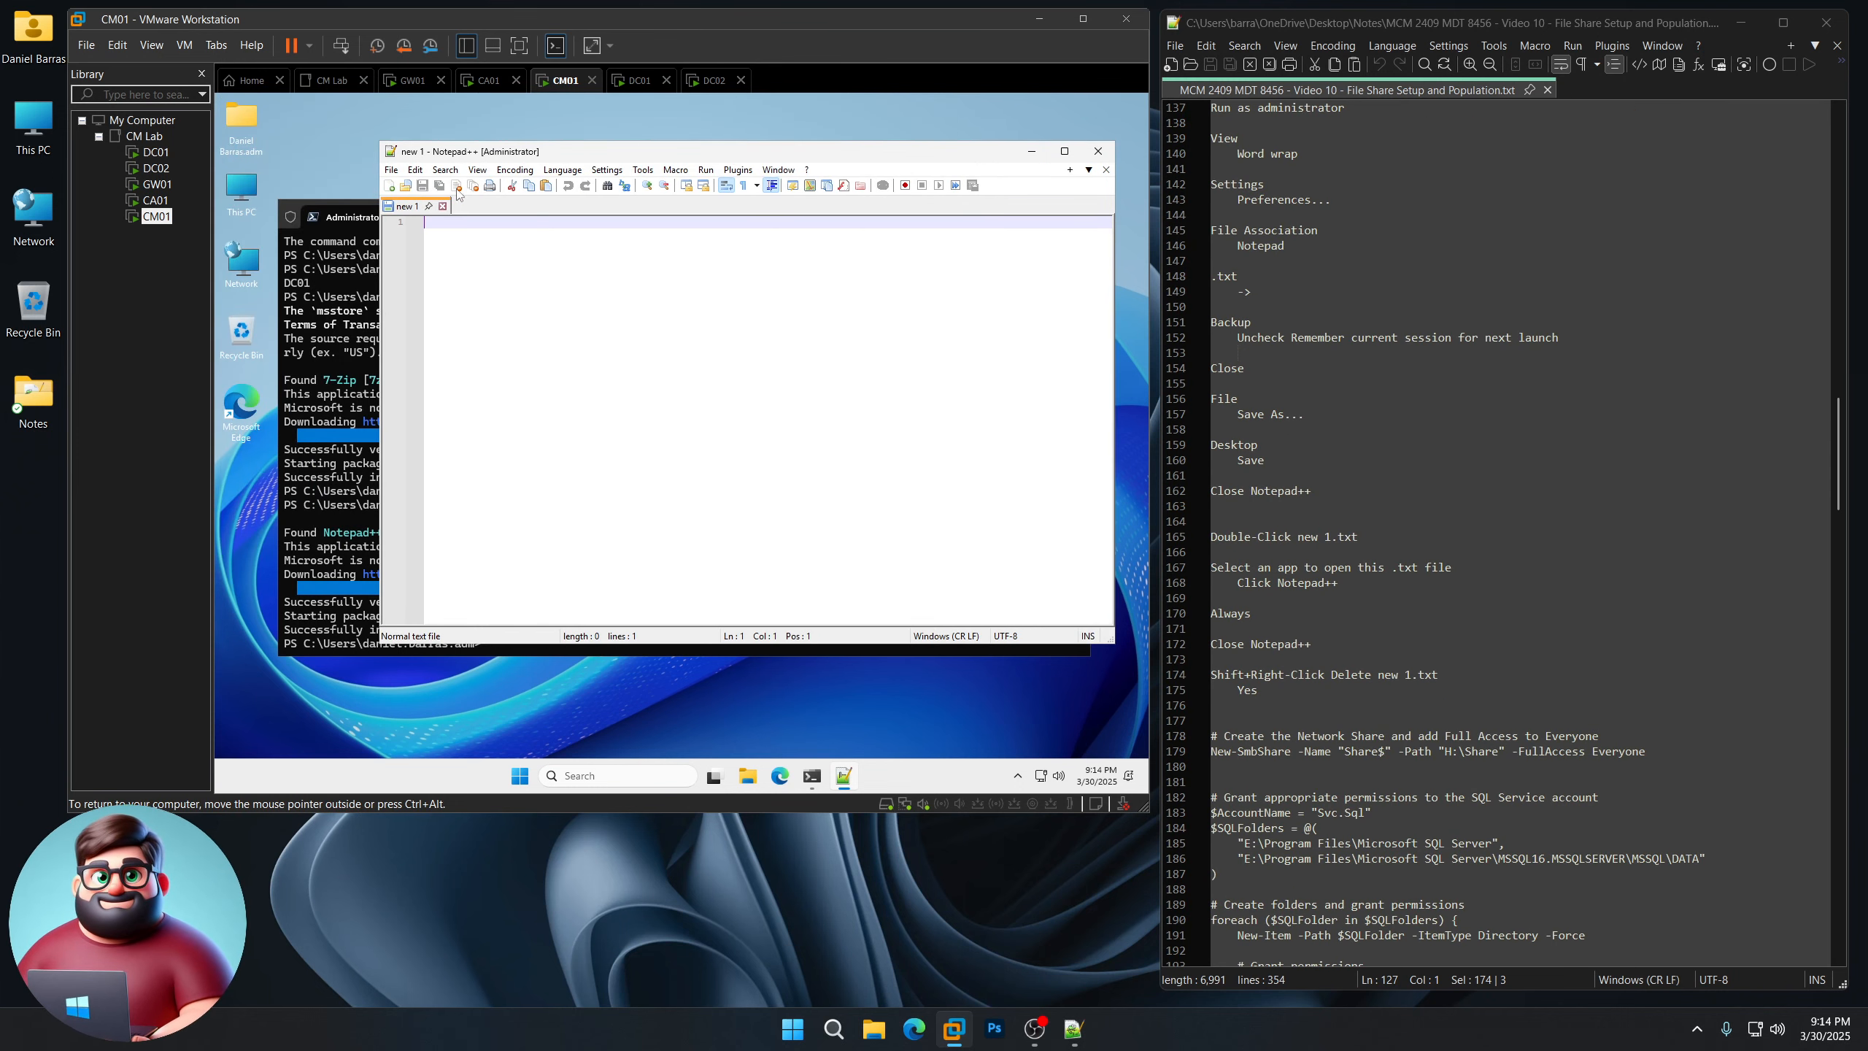
Step: Save the empty Notepad++ document as new 1.txt on CM01's Desktop
left_click(391, 170)
left_click(432, 298)
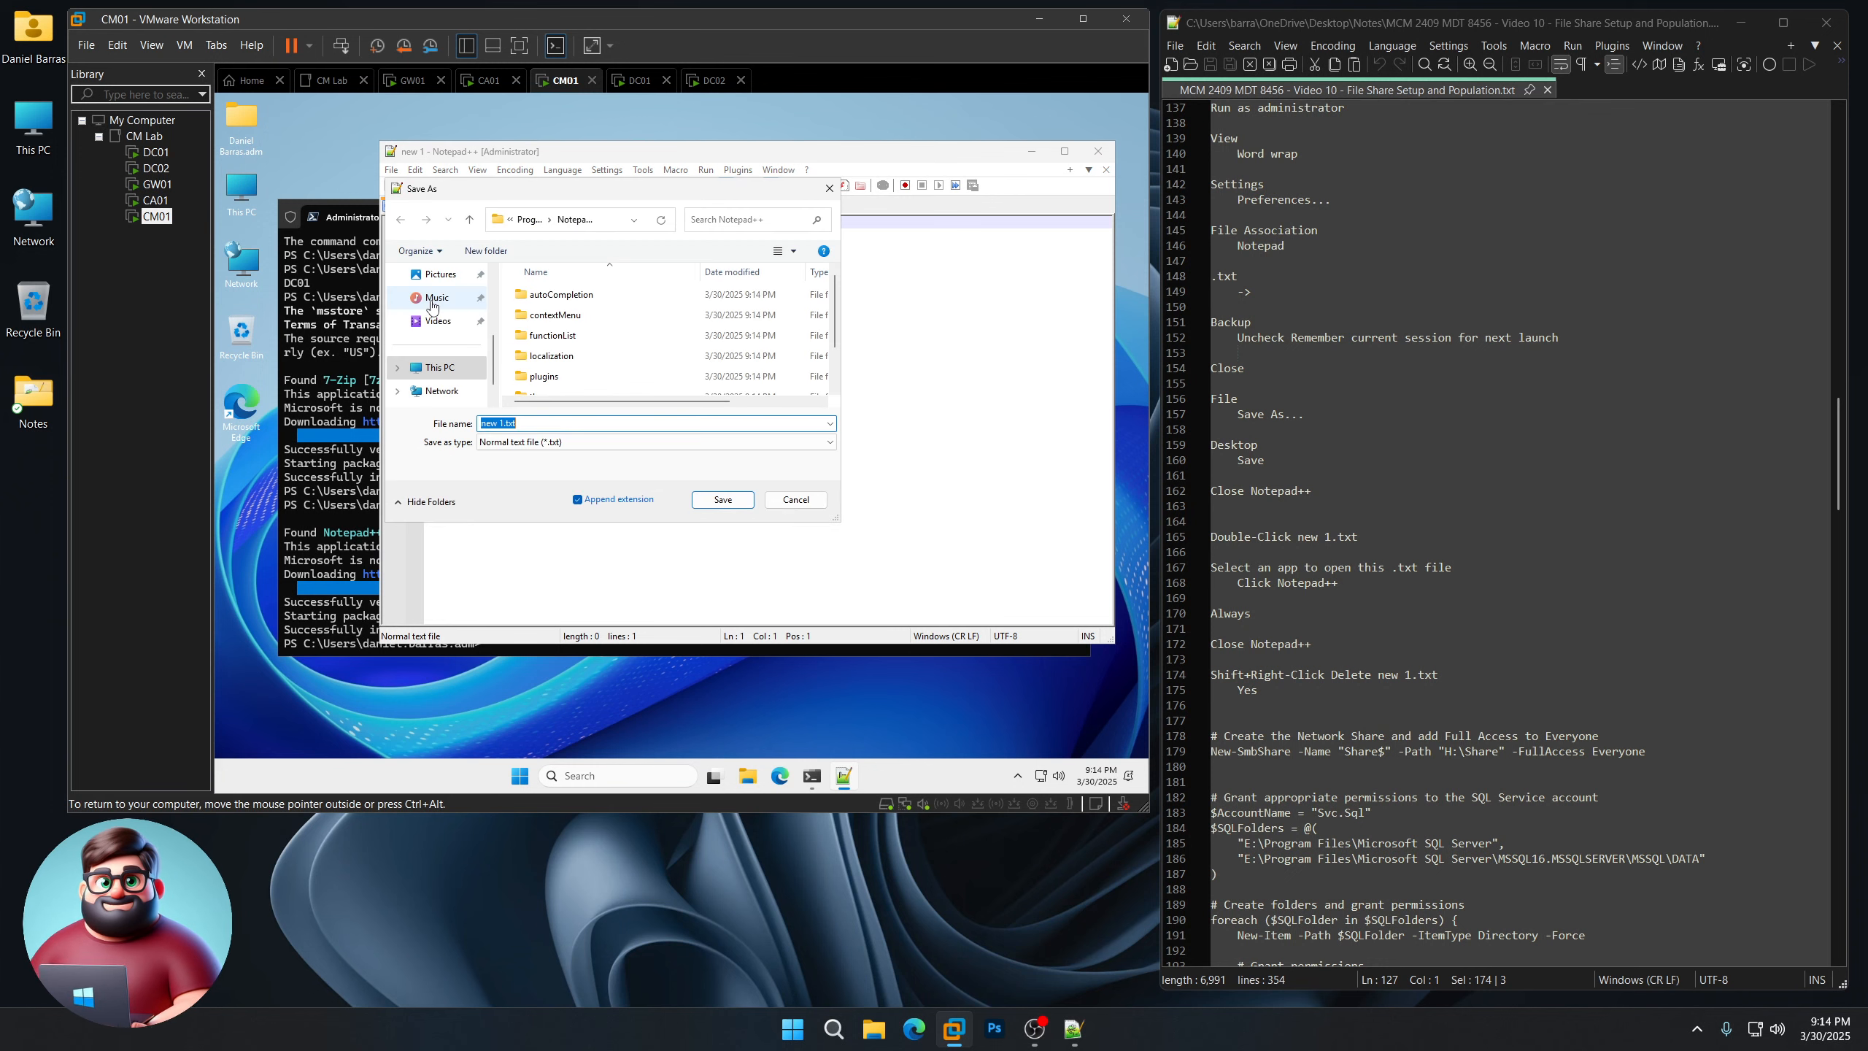
scroll(496, 337, "up", 5)
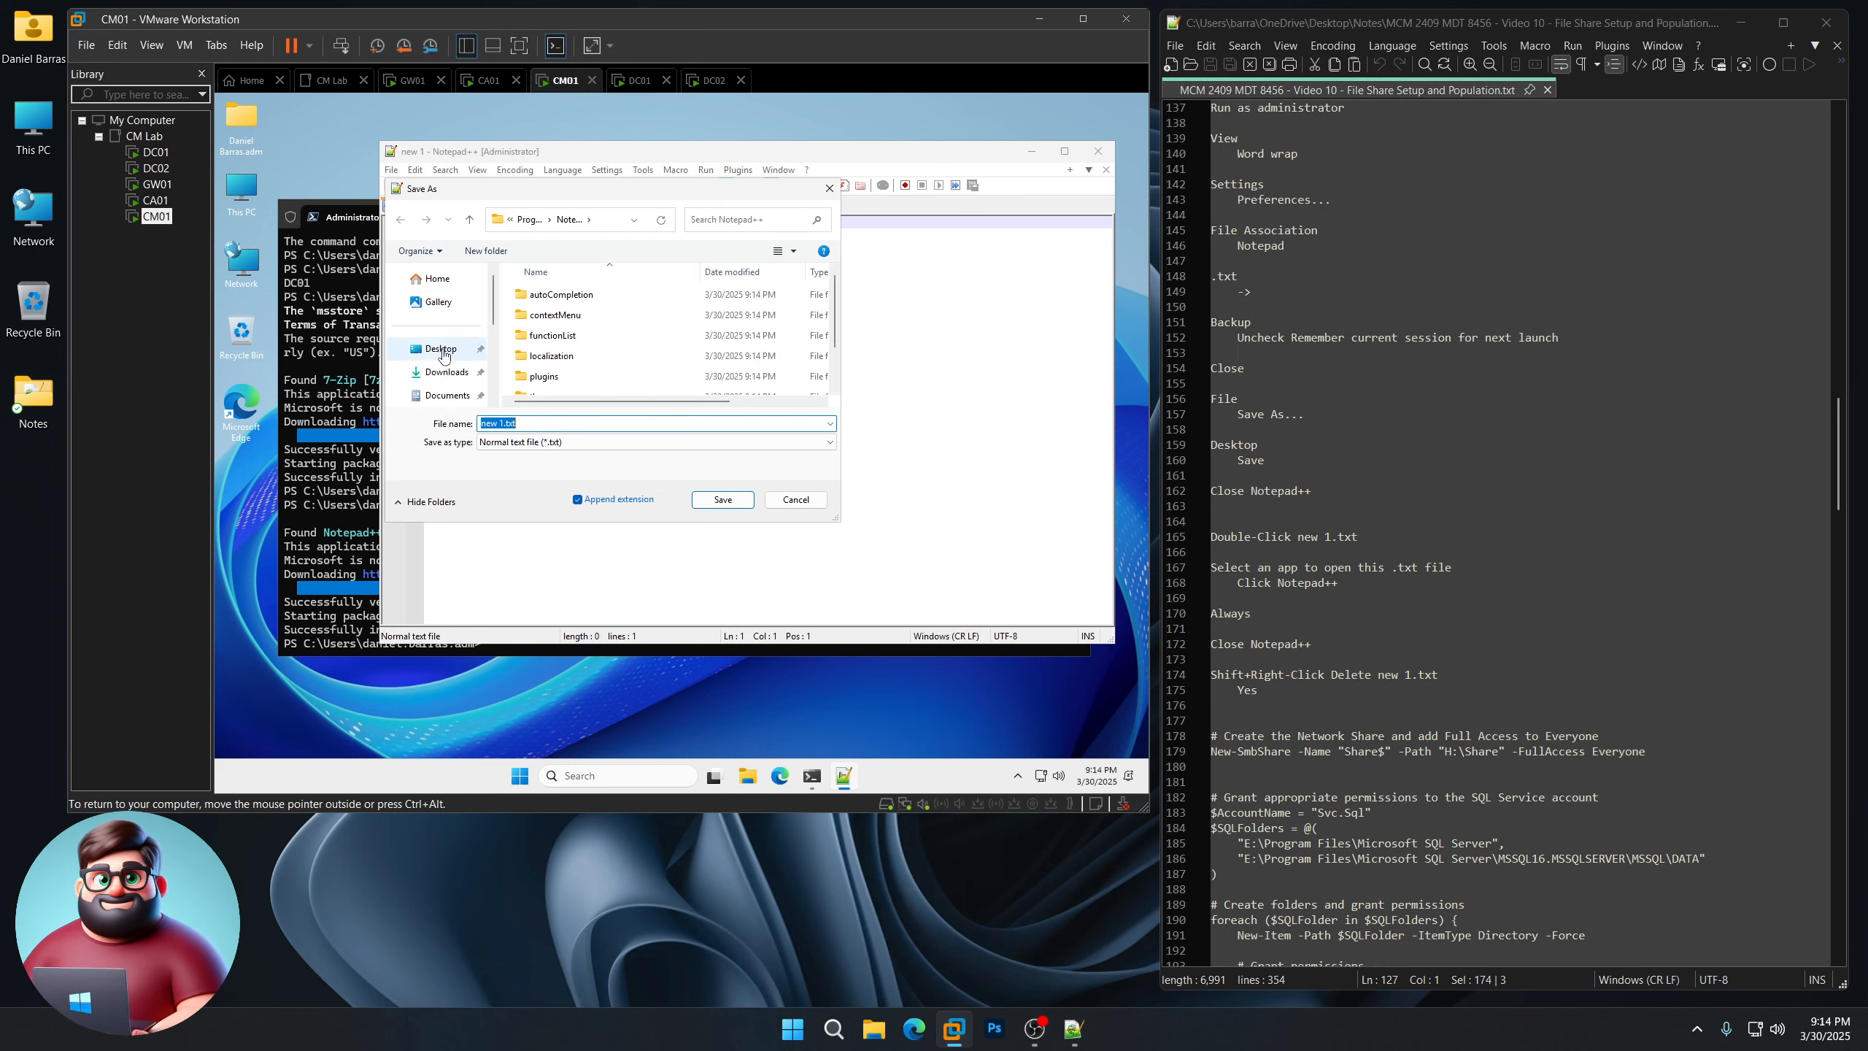
left_click(440, 348)
left_click(723, 500)
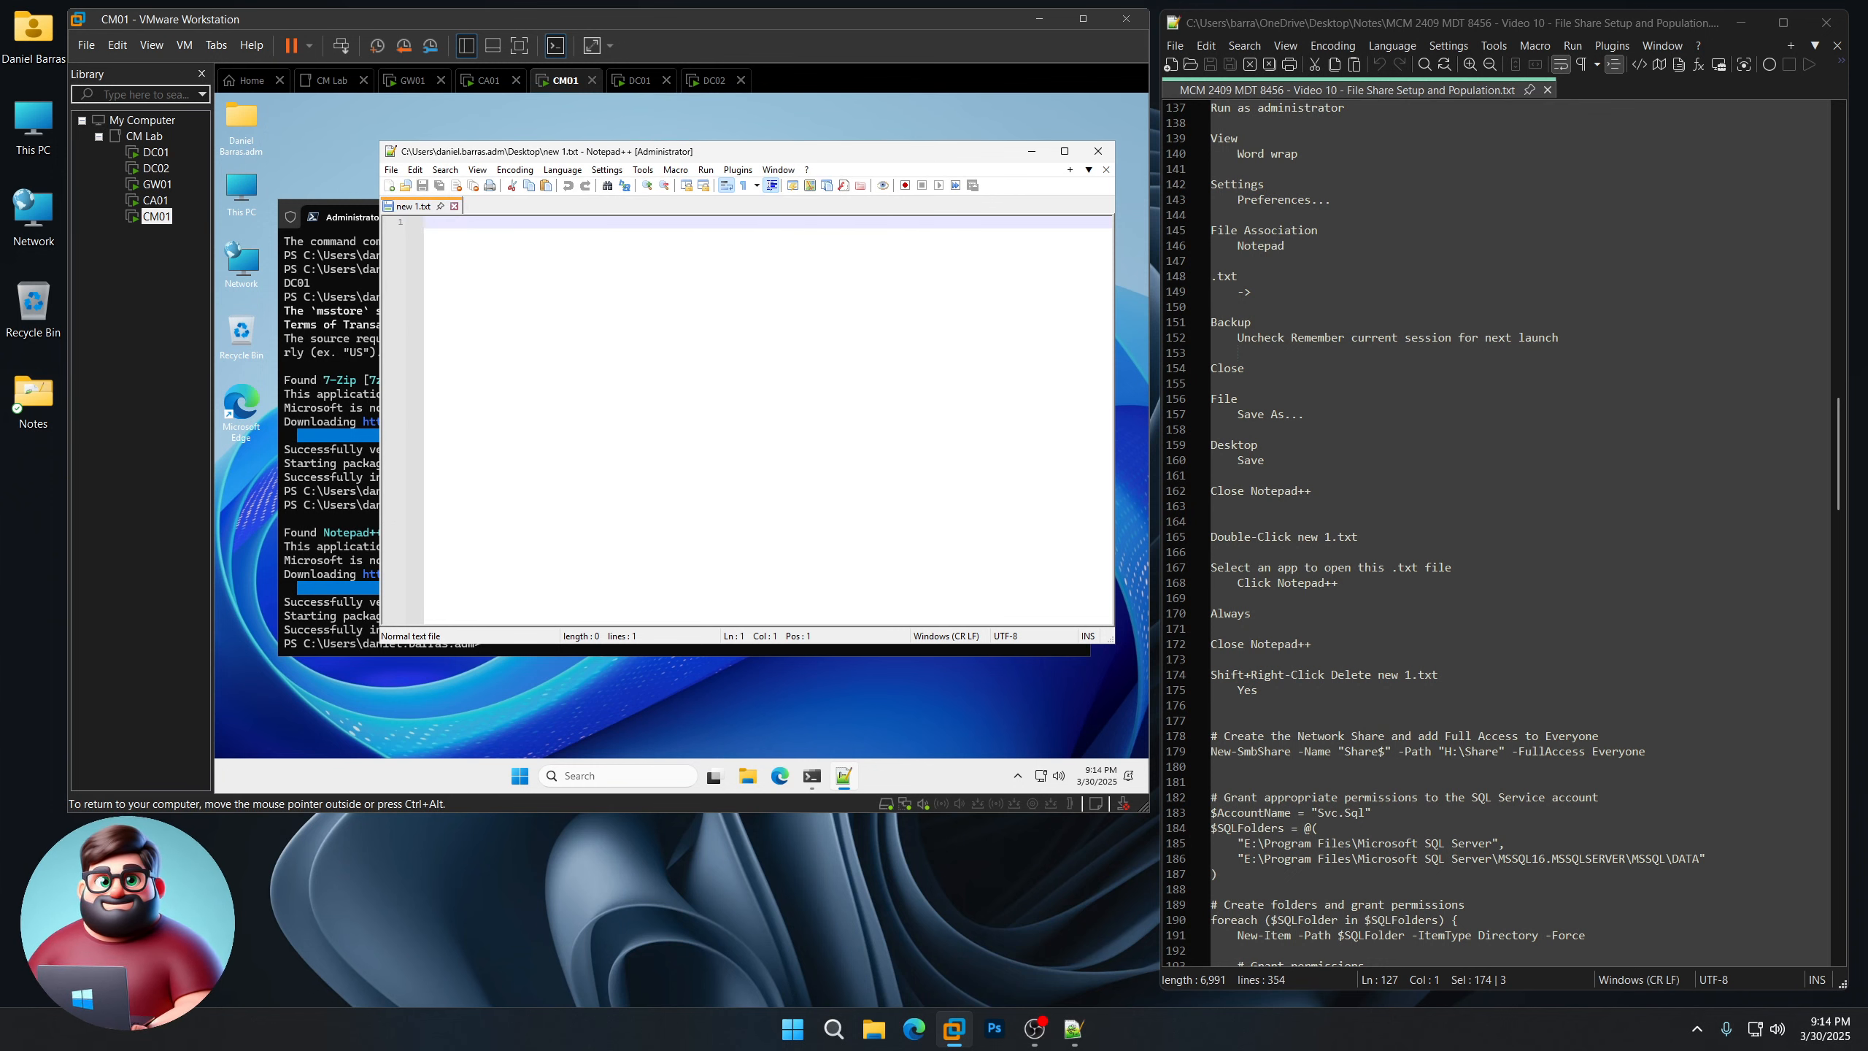
Step: Open new 1.txt and set Notepad++ to always open .txt files, then close it
left_click(239, 574)
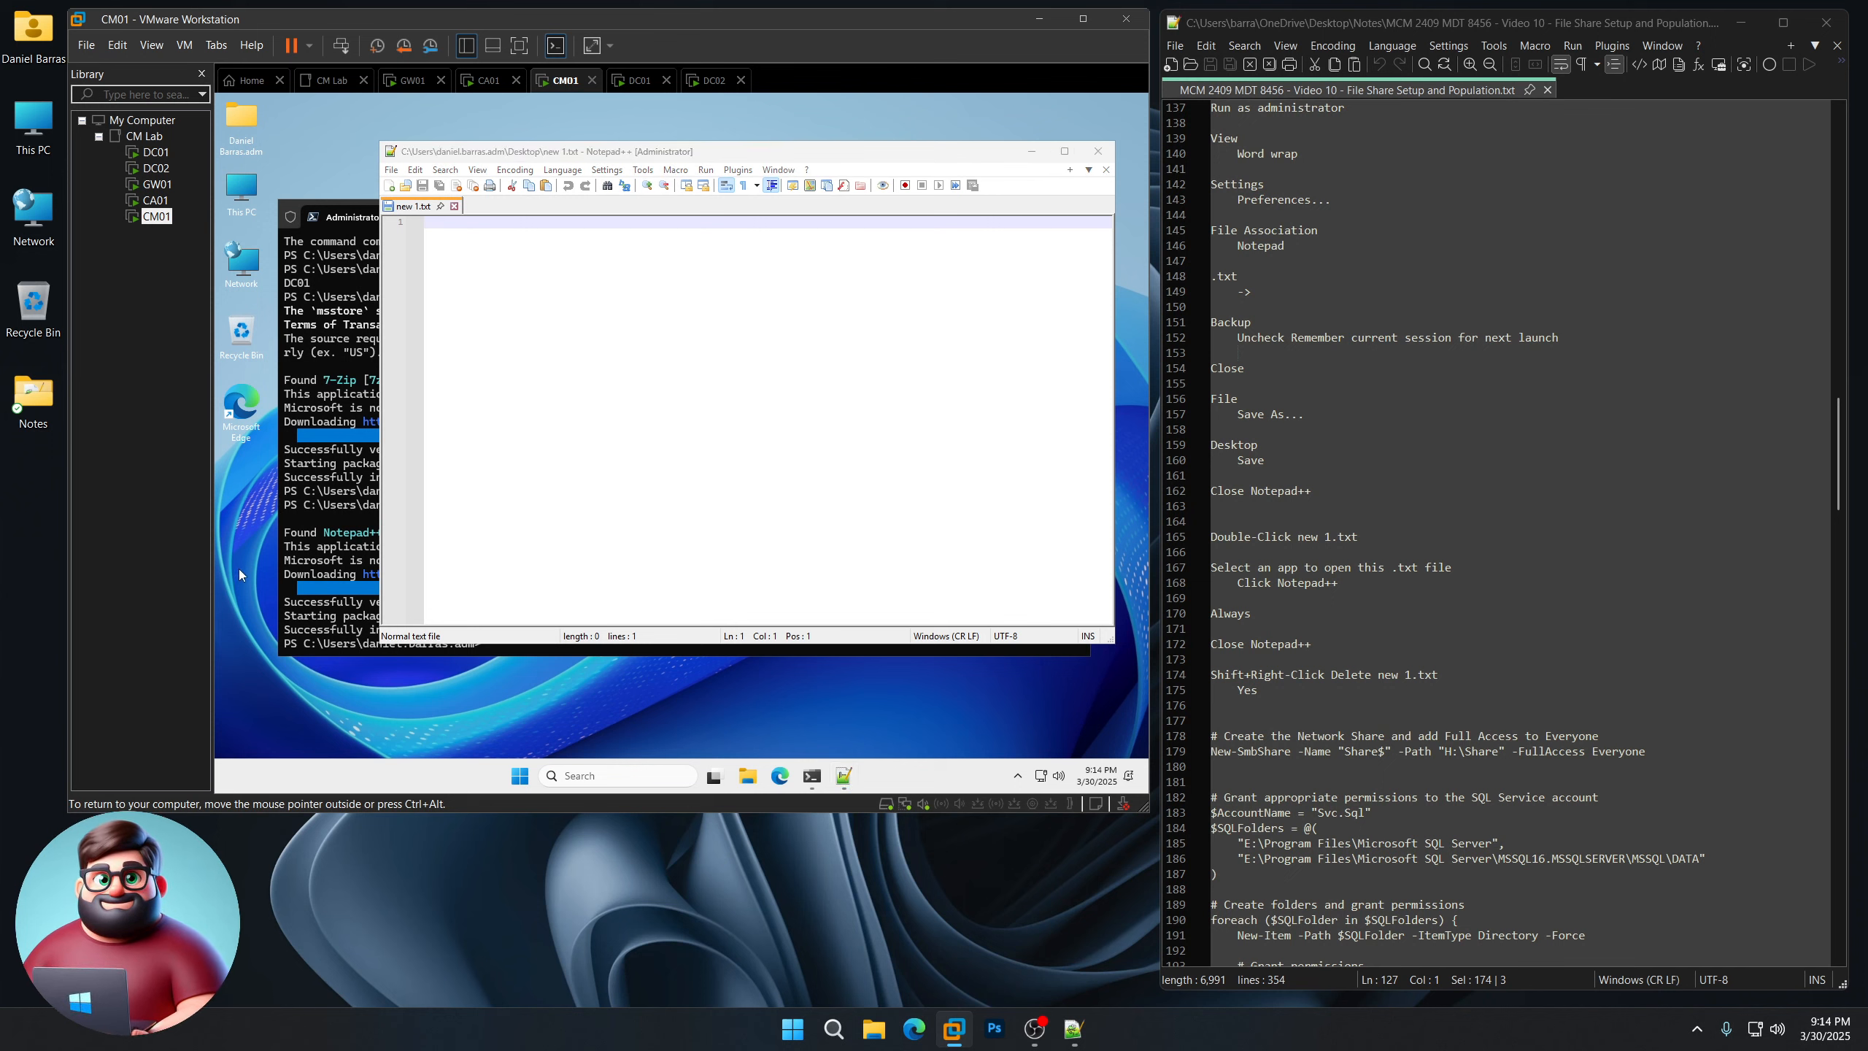
double_click(242, 479)
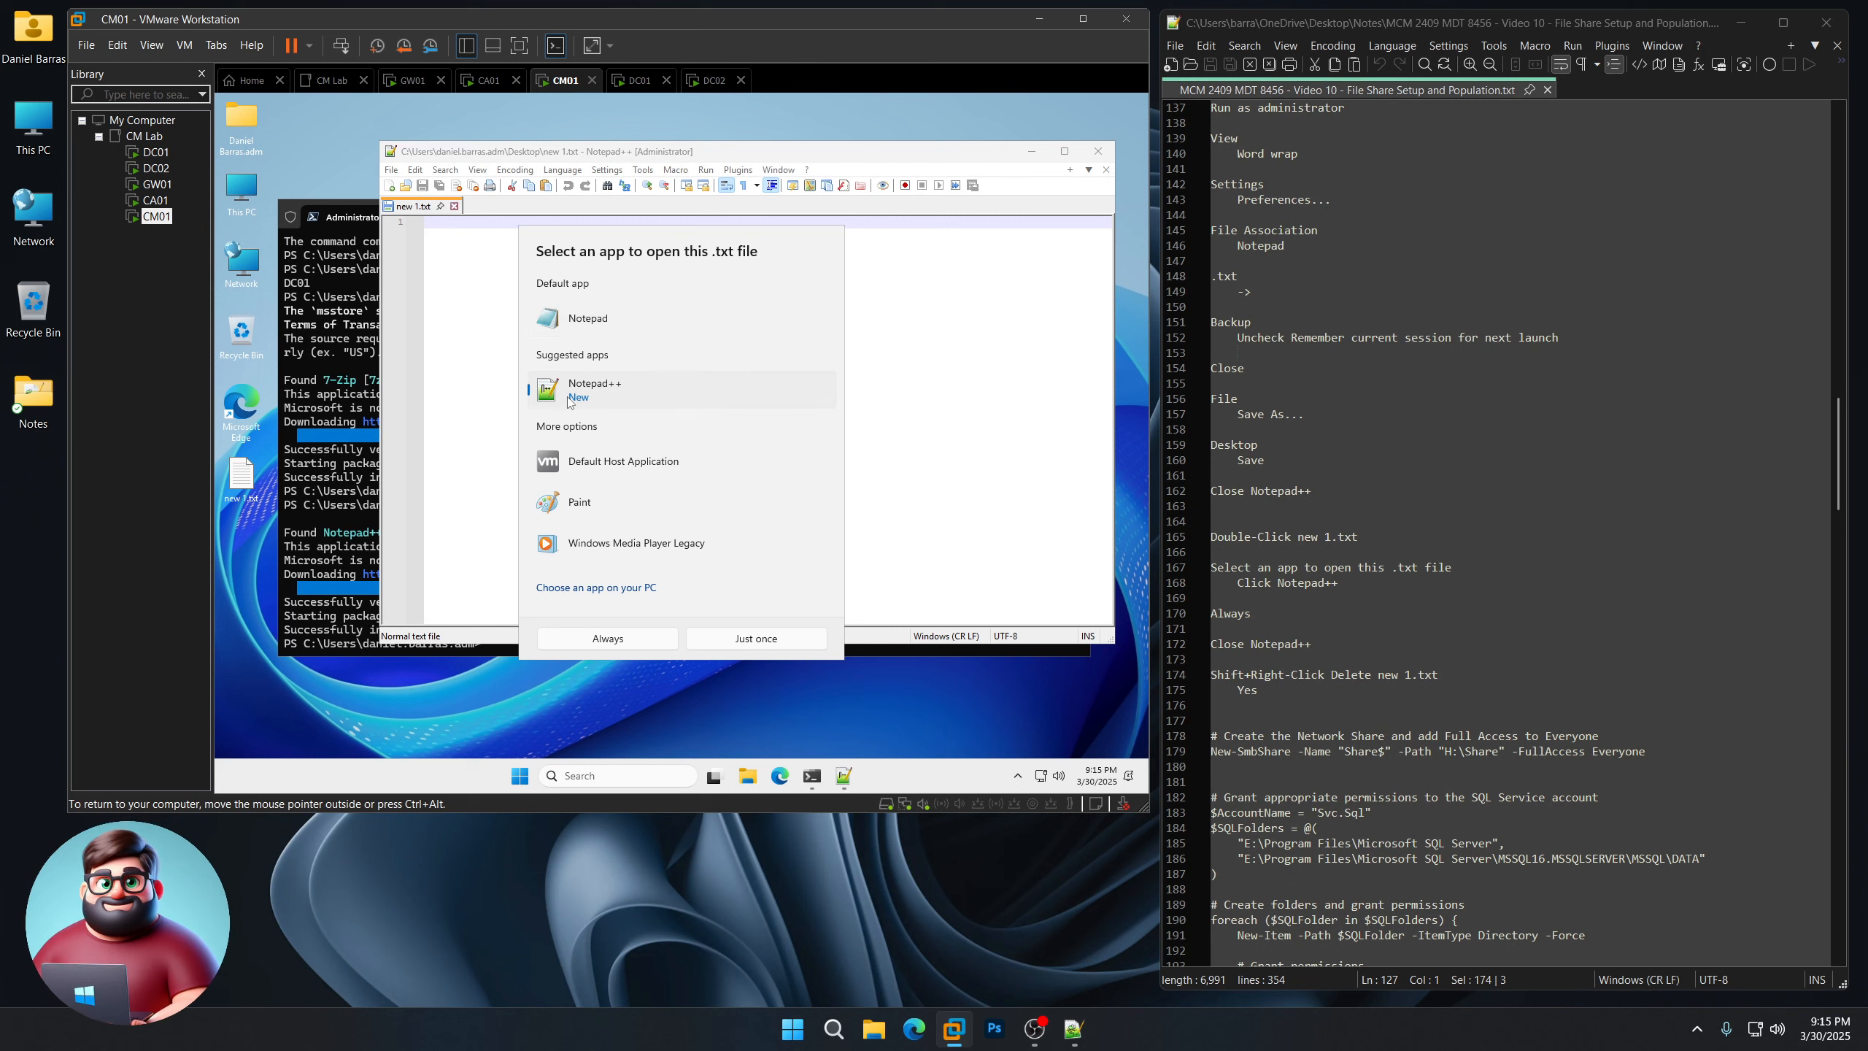
left_click(644, 640)
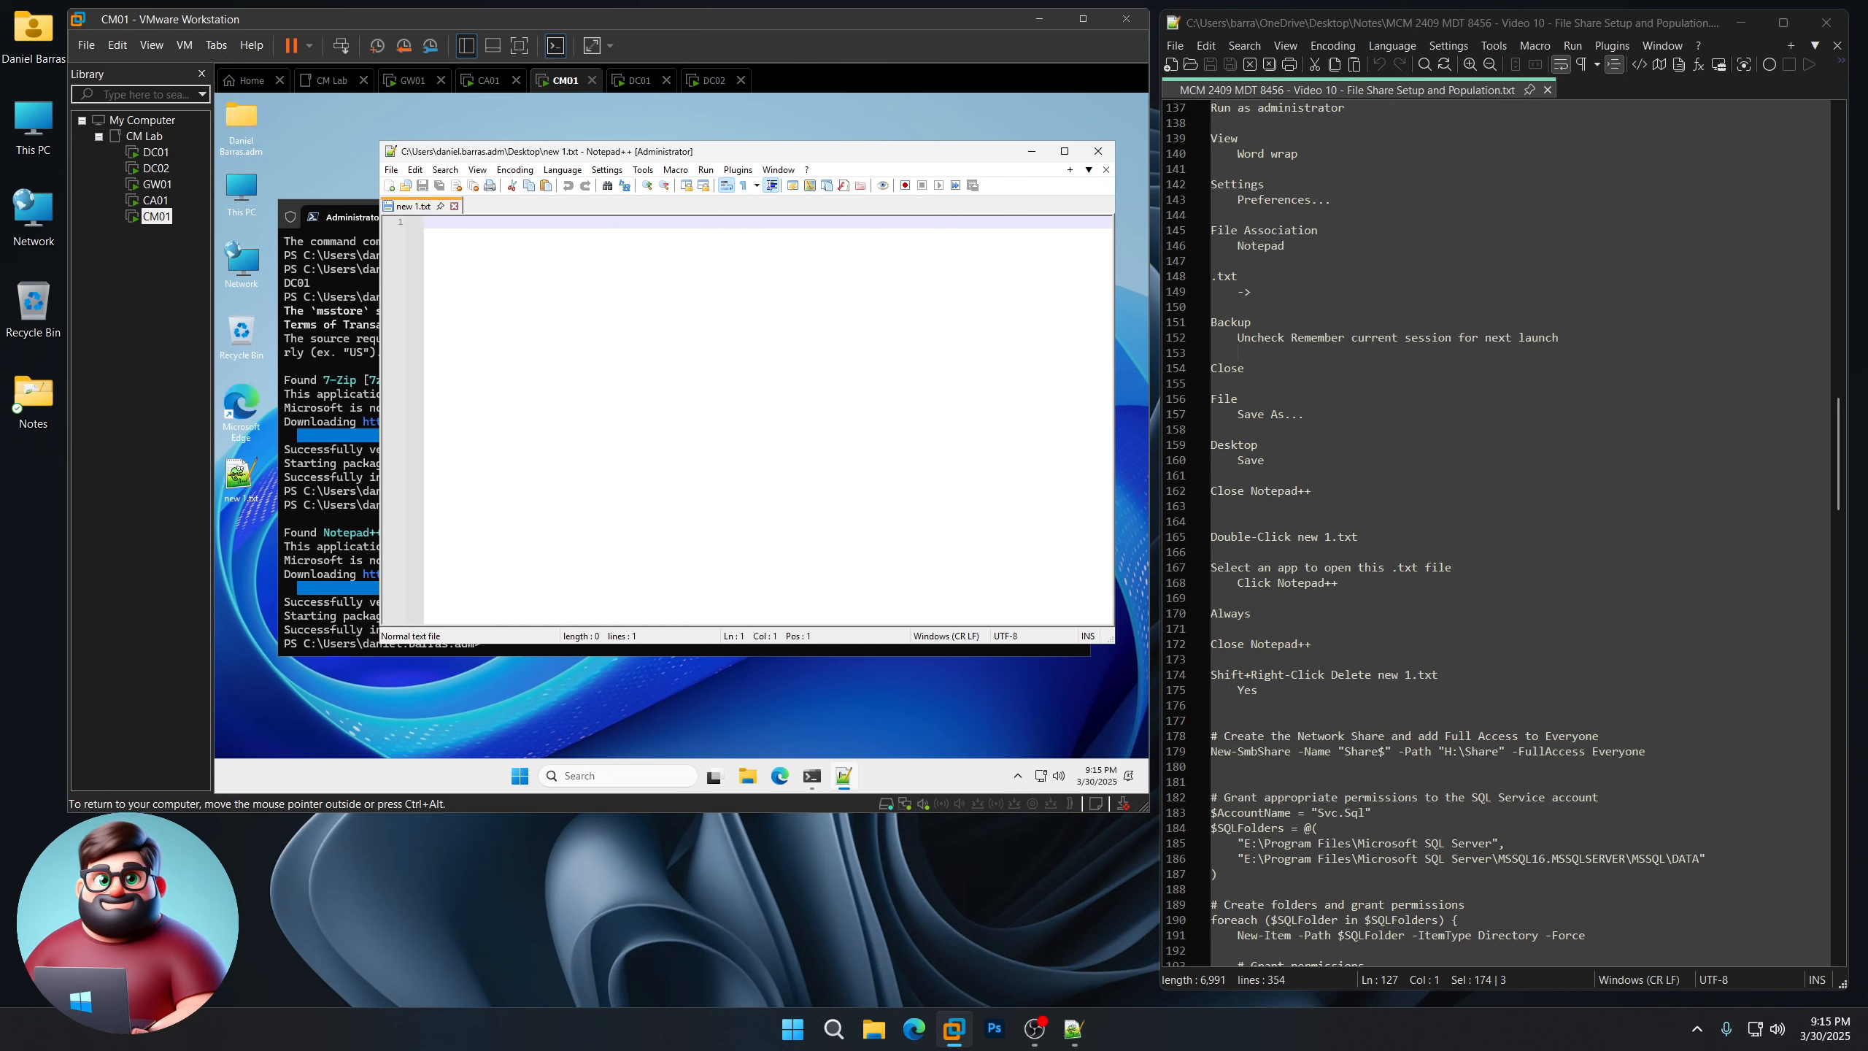
left_click(1098, 151)
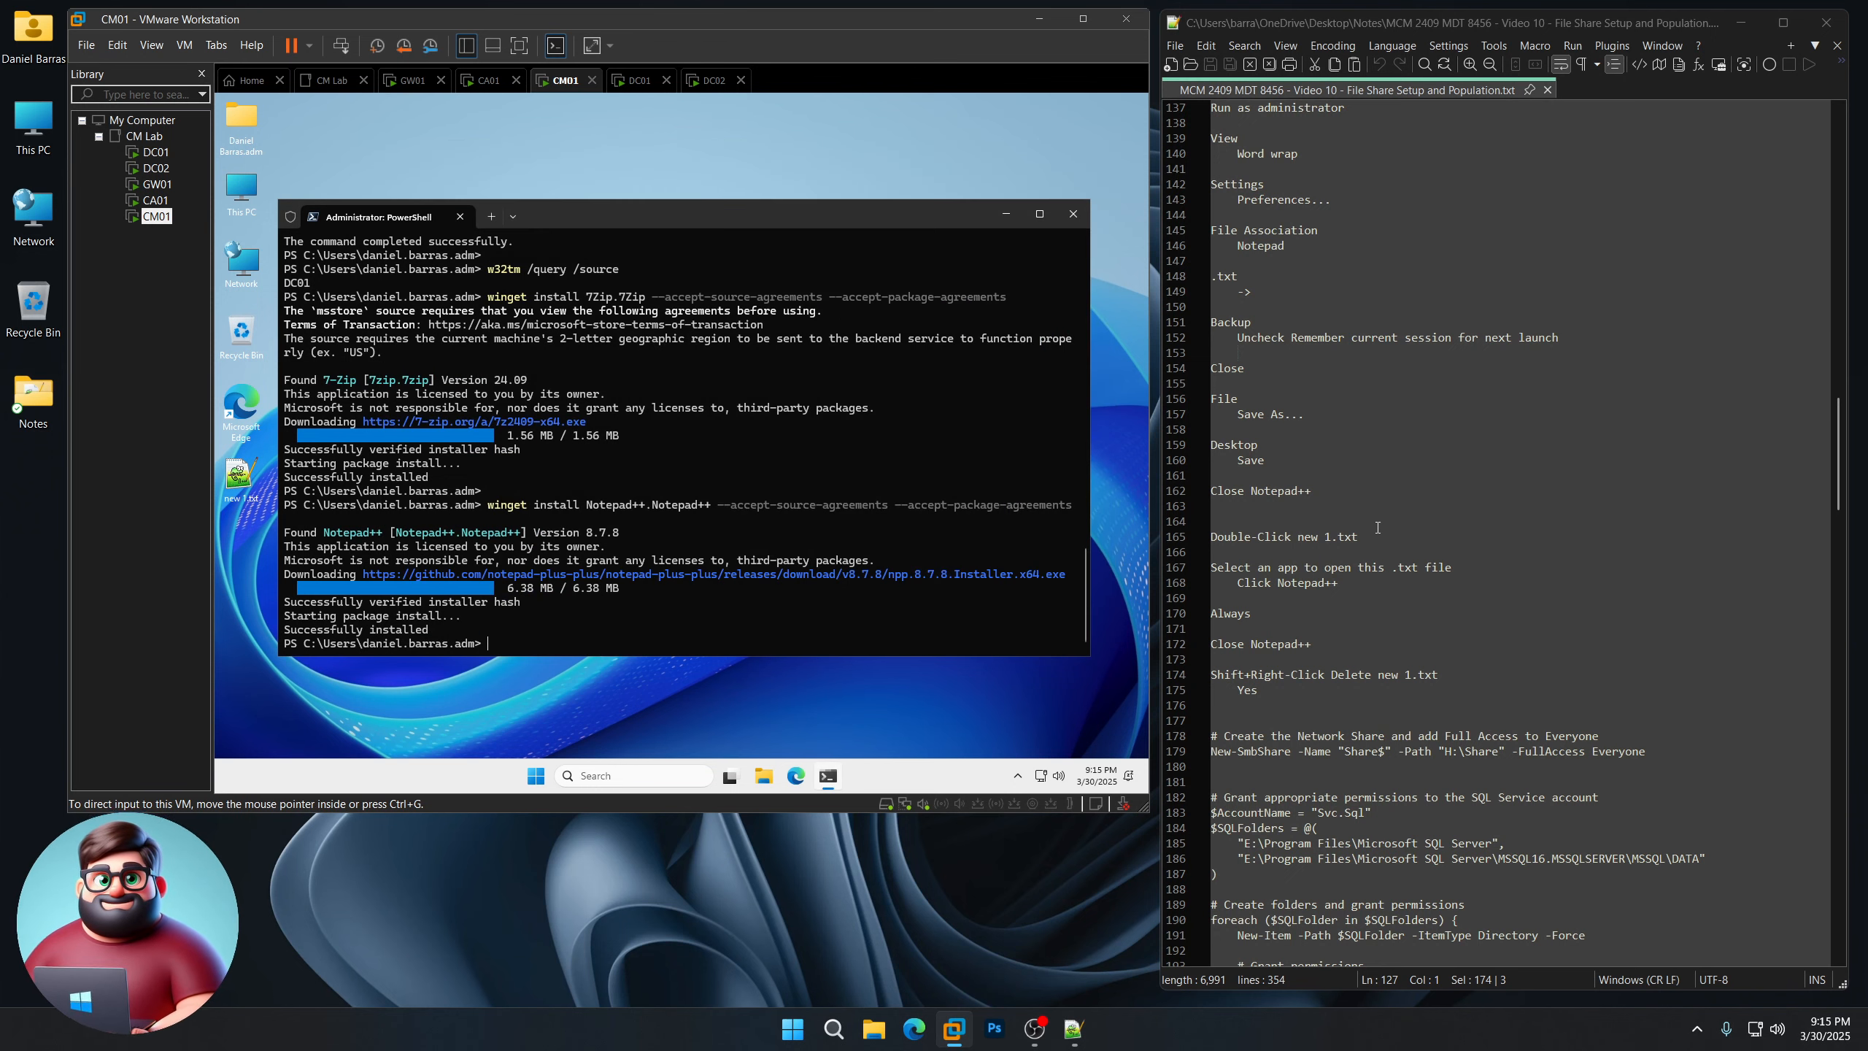
scroll(1370, 529, "down", 7)
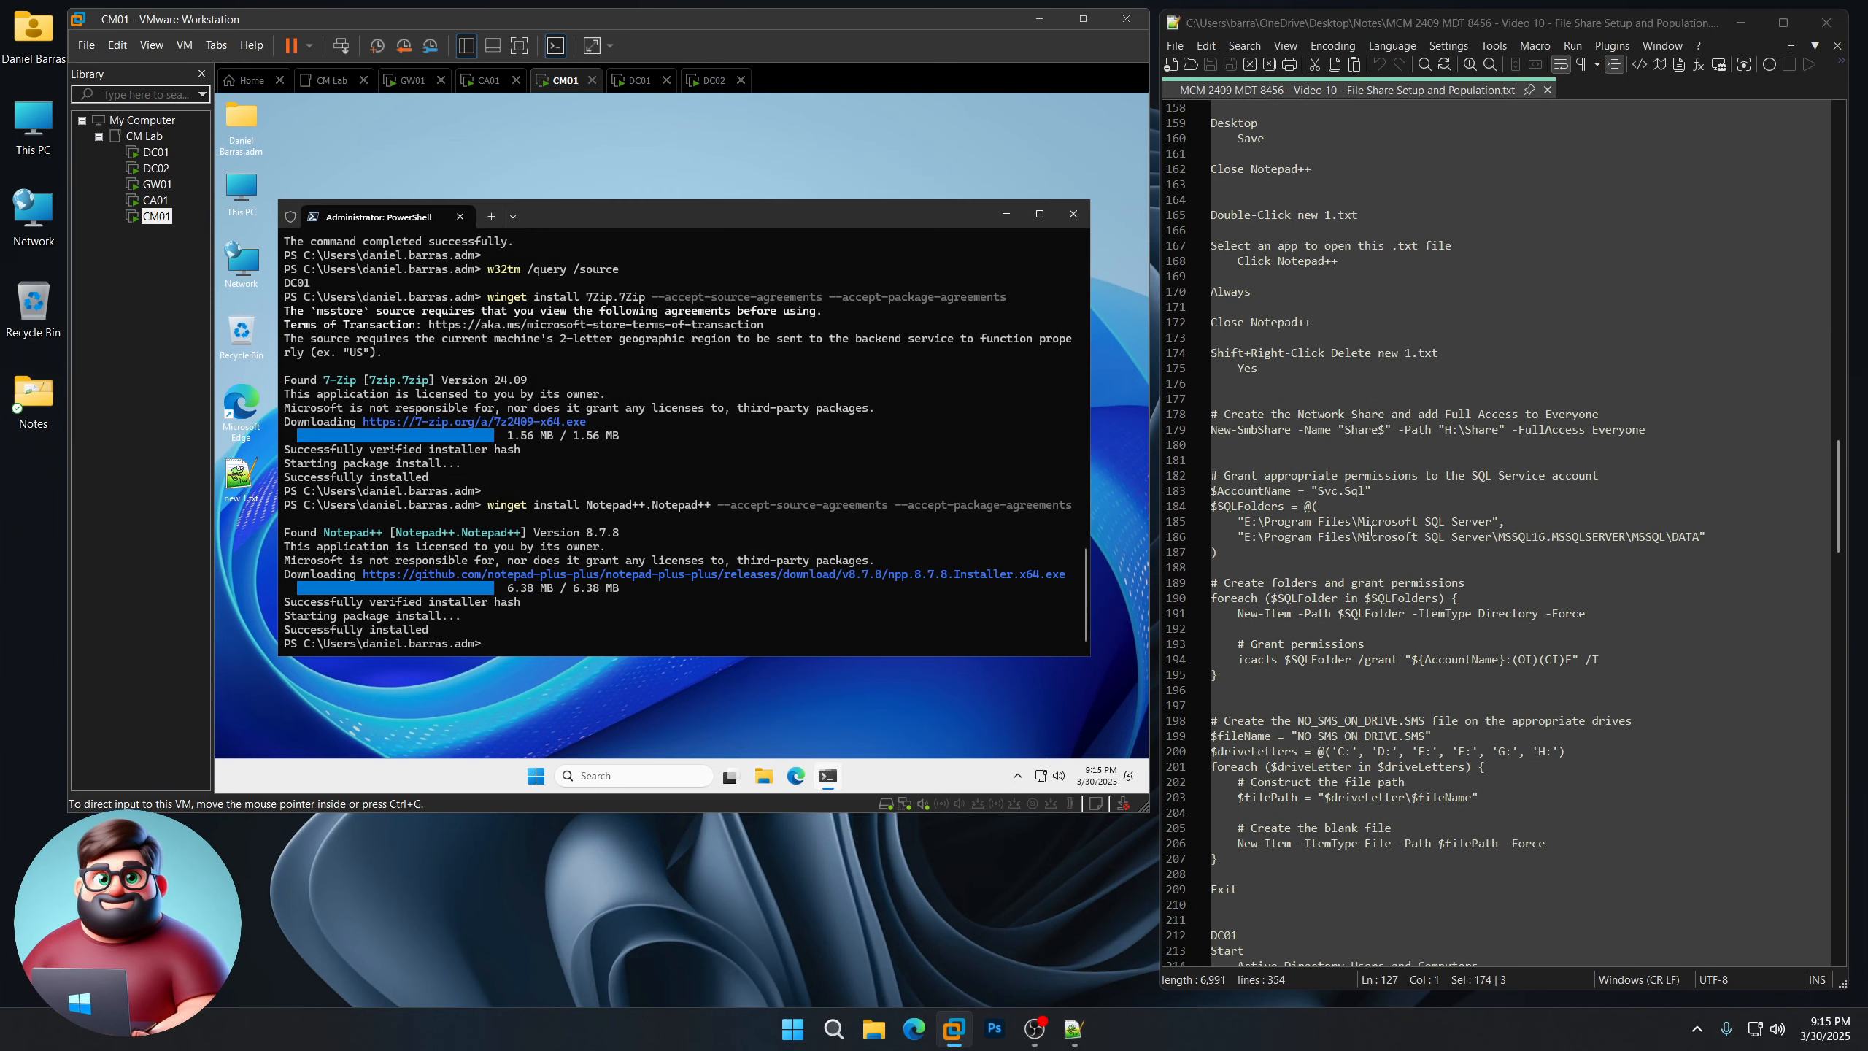
Step: Permanently delete new 1.txt from the desktop
left_click(236, 484)
right_click(235, 484, "shift")
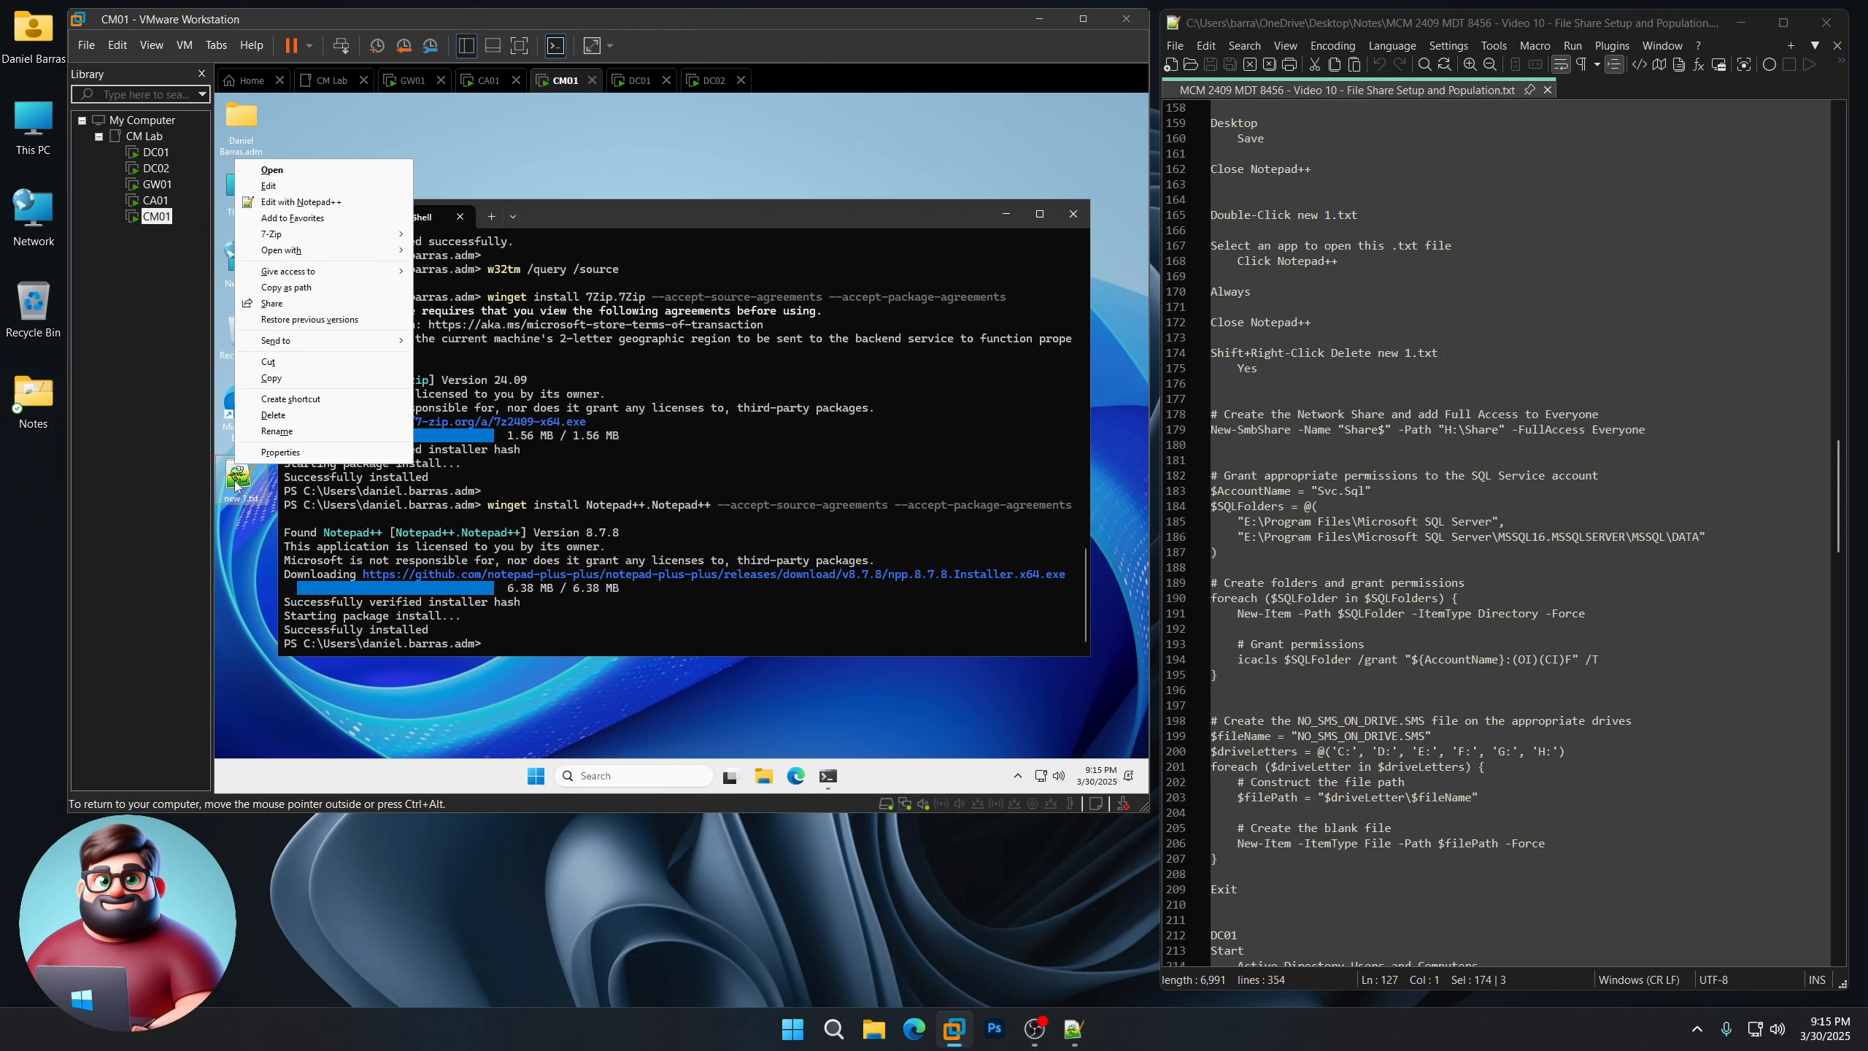
left_click(279, 417, "shift")
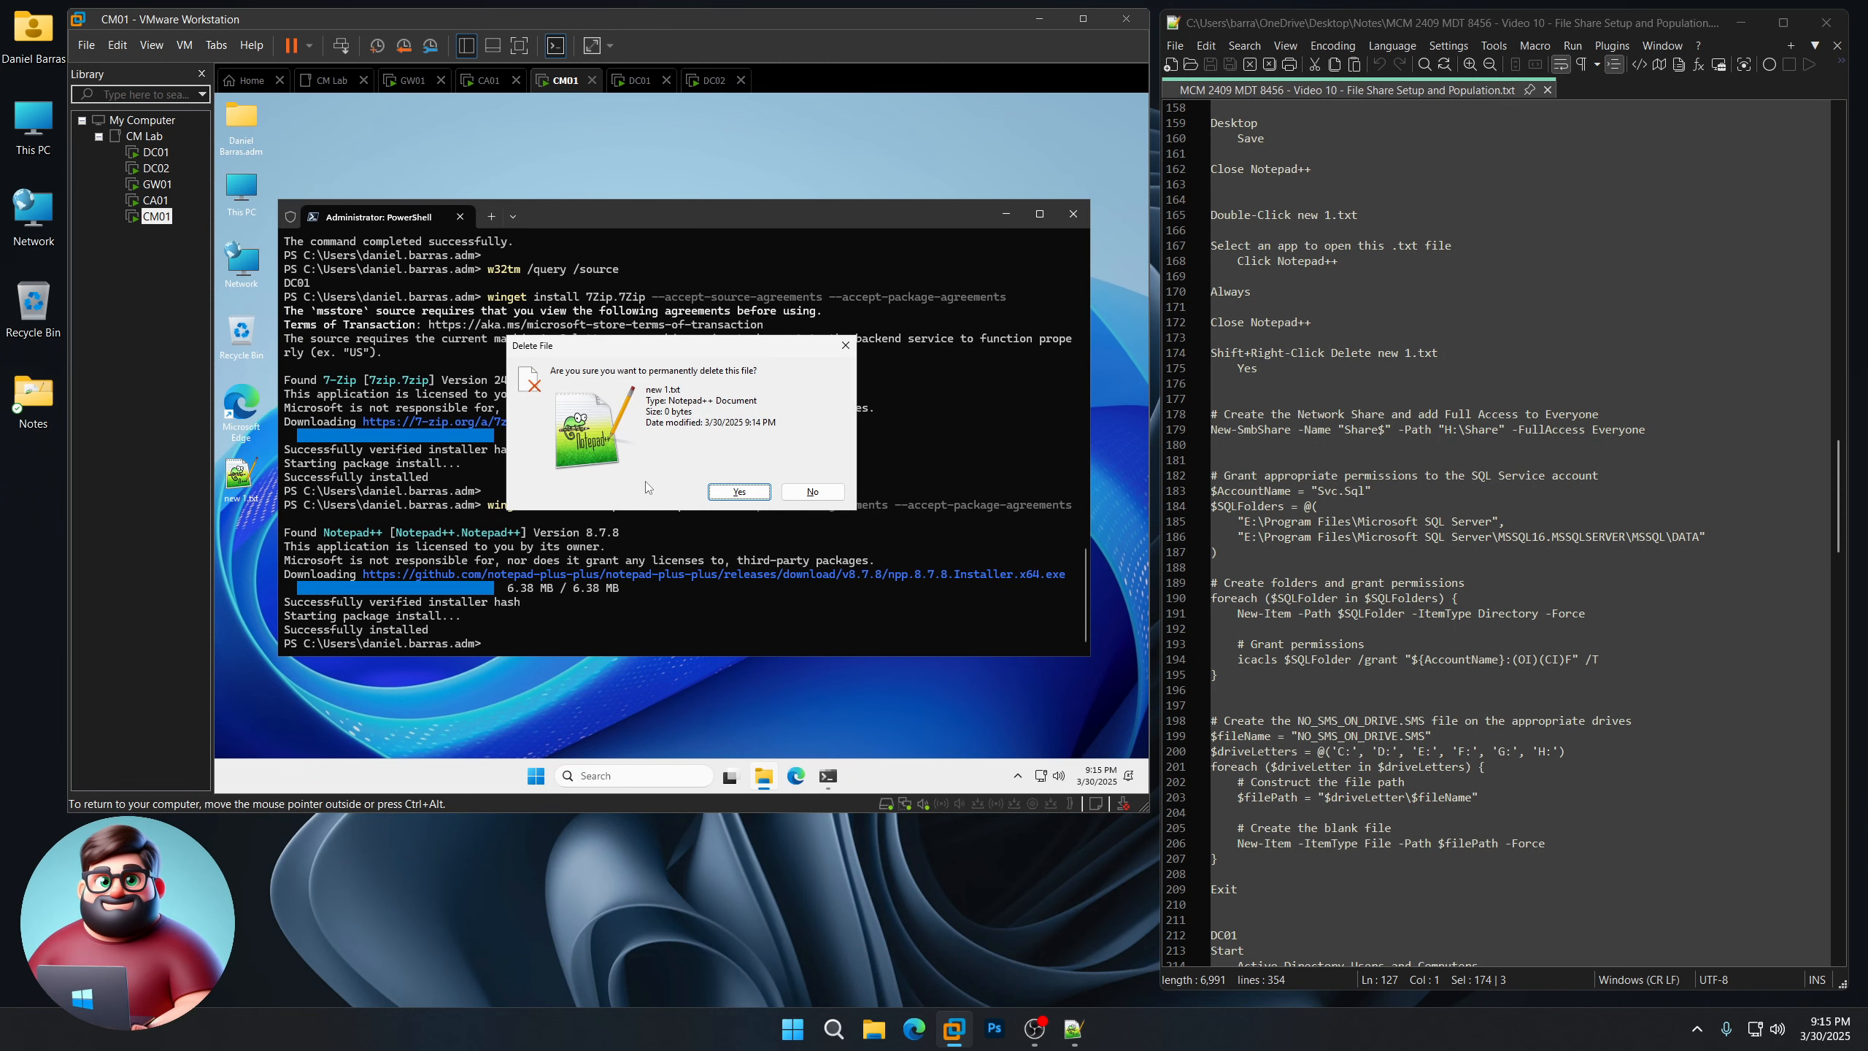
left_click(733, 492)
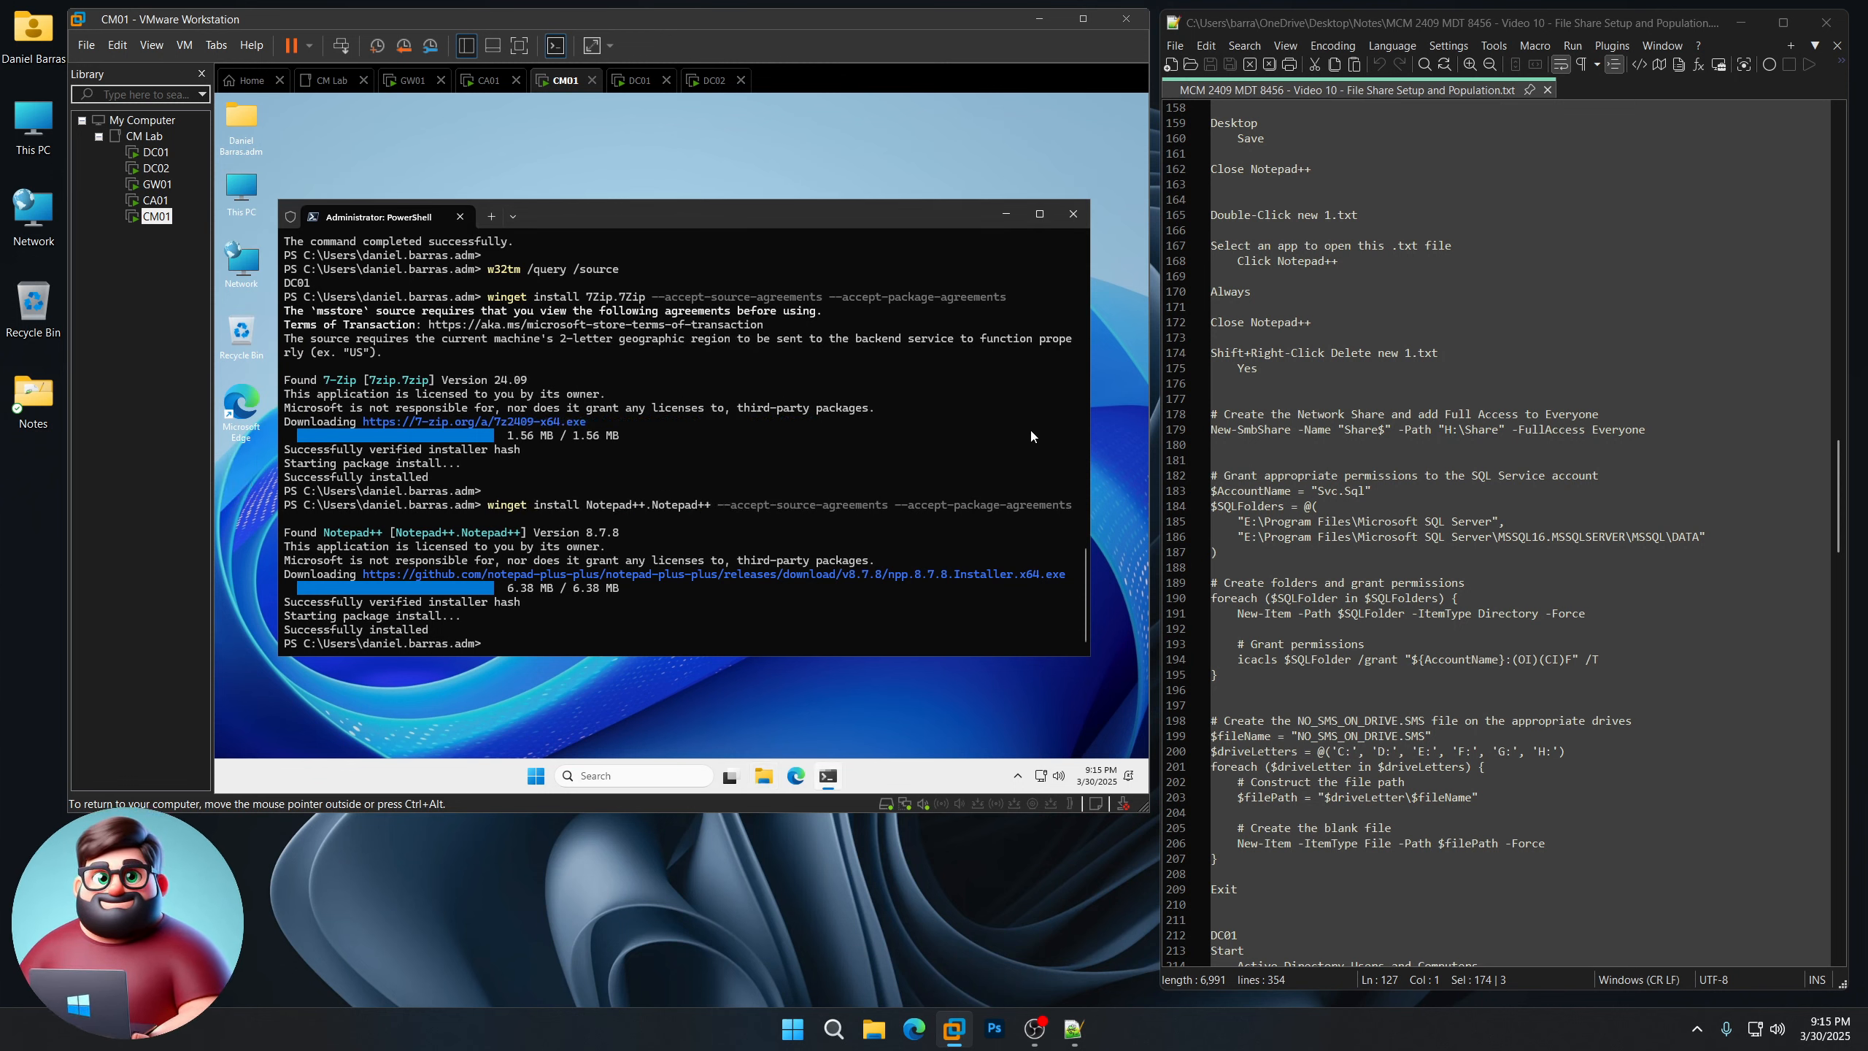
scroll(1375, 484, "down", 3)
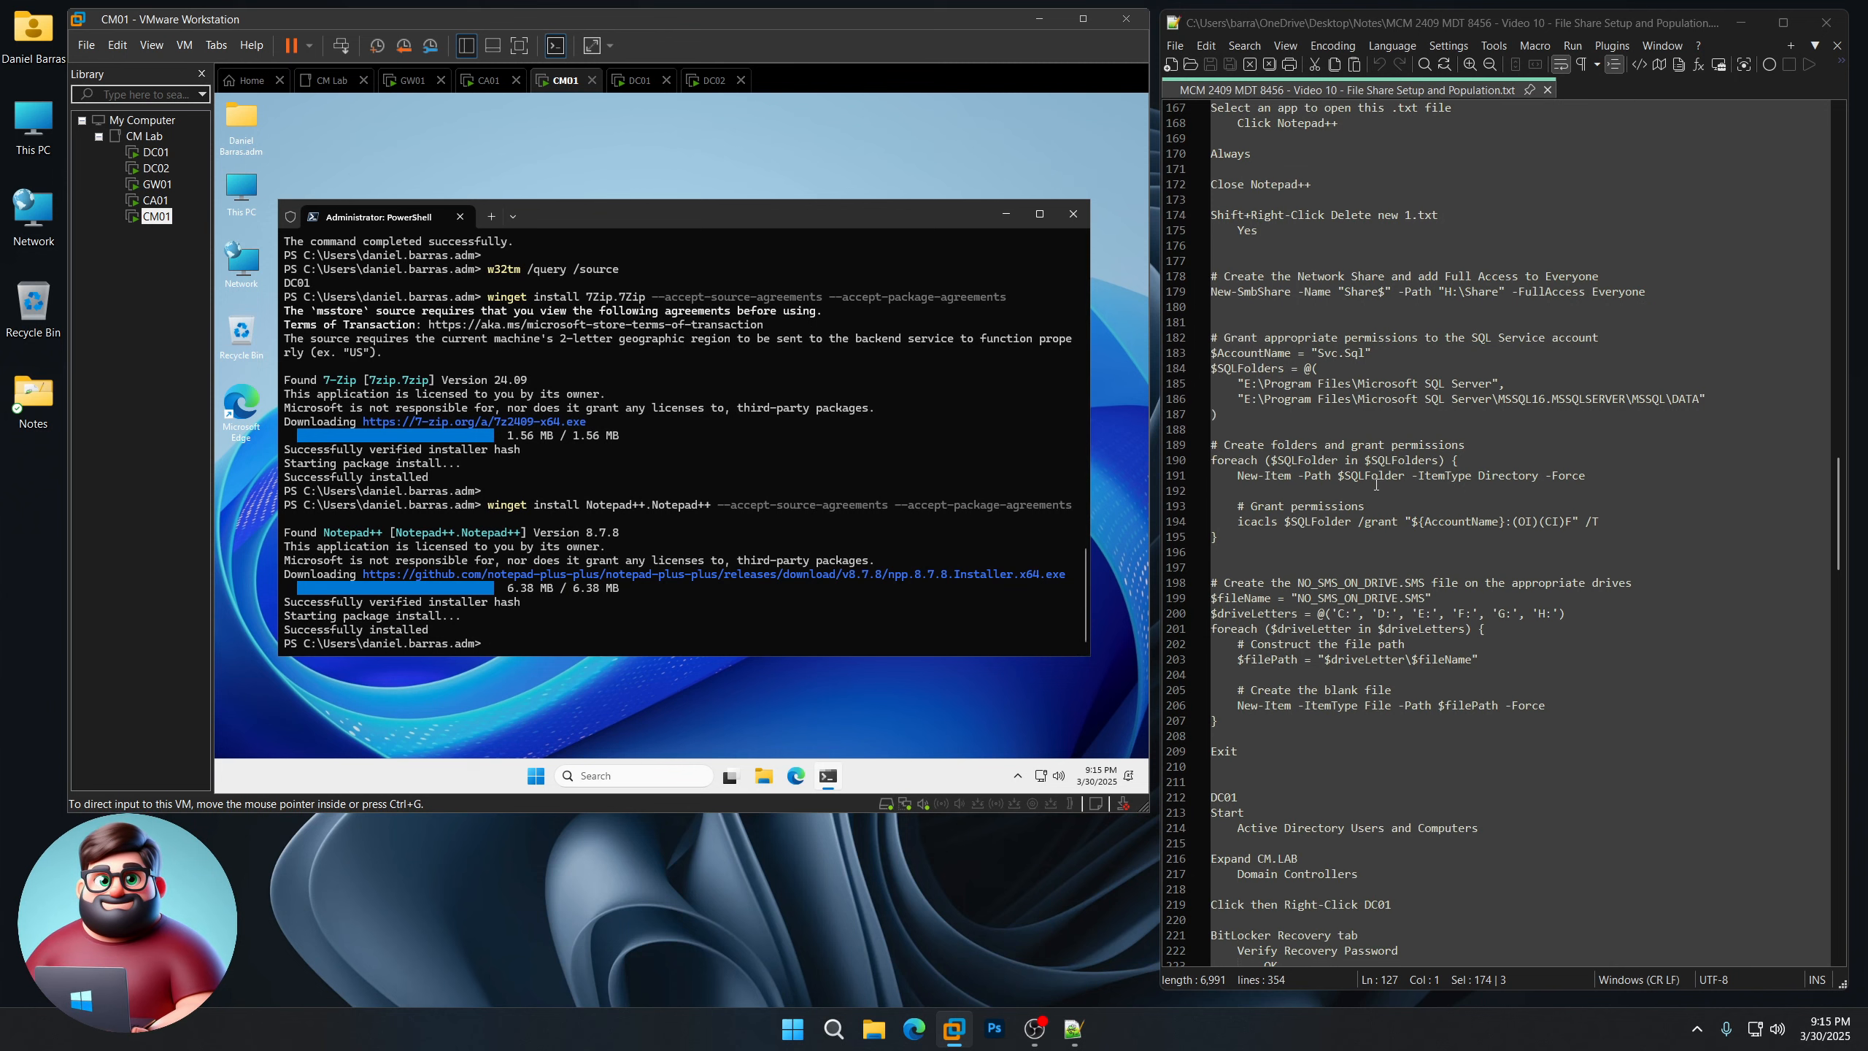
Step: Copy the New-SmbShare lines from Notepad++ and run them in CM01's PowerShell
left_click_drag(1226, 315, 1200, 281)
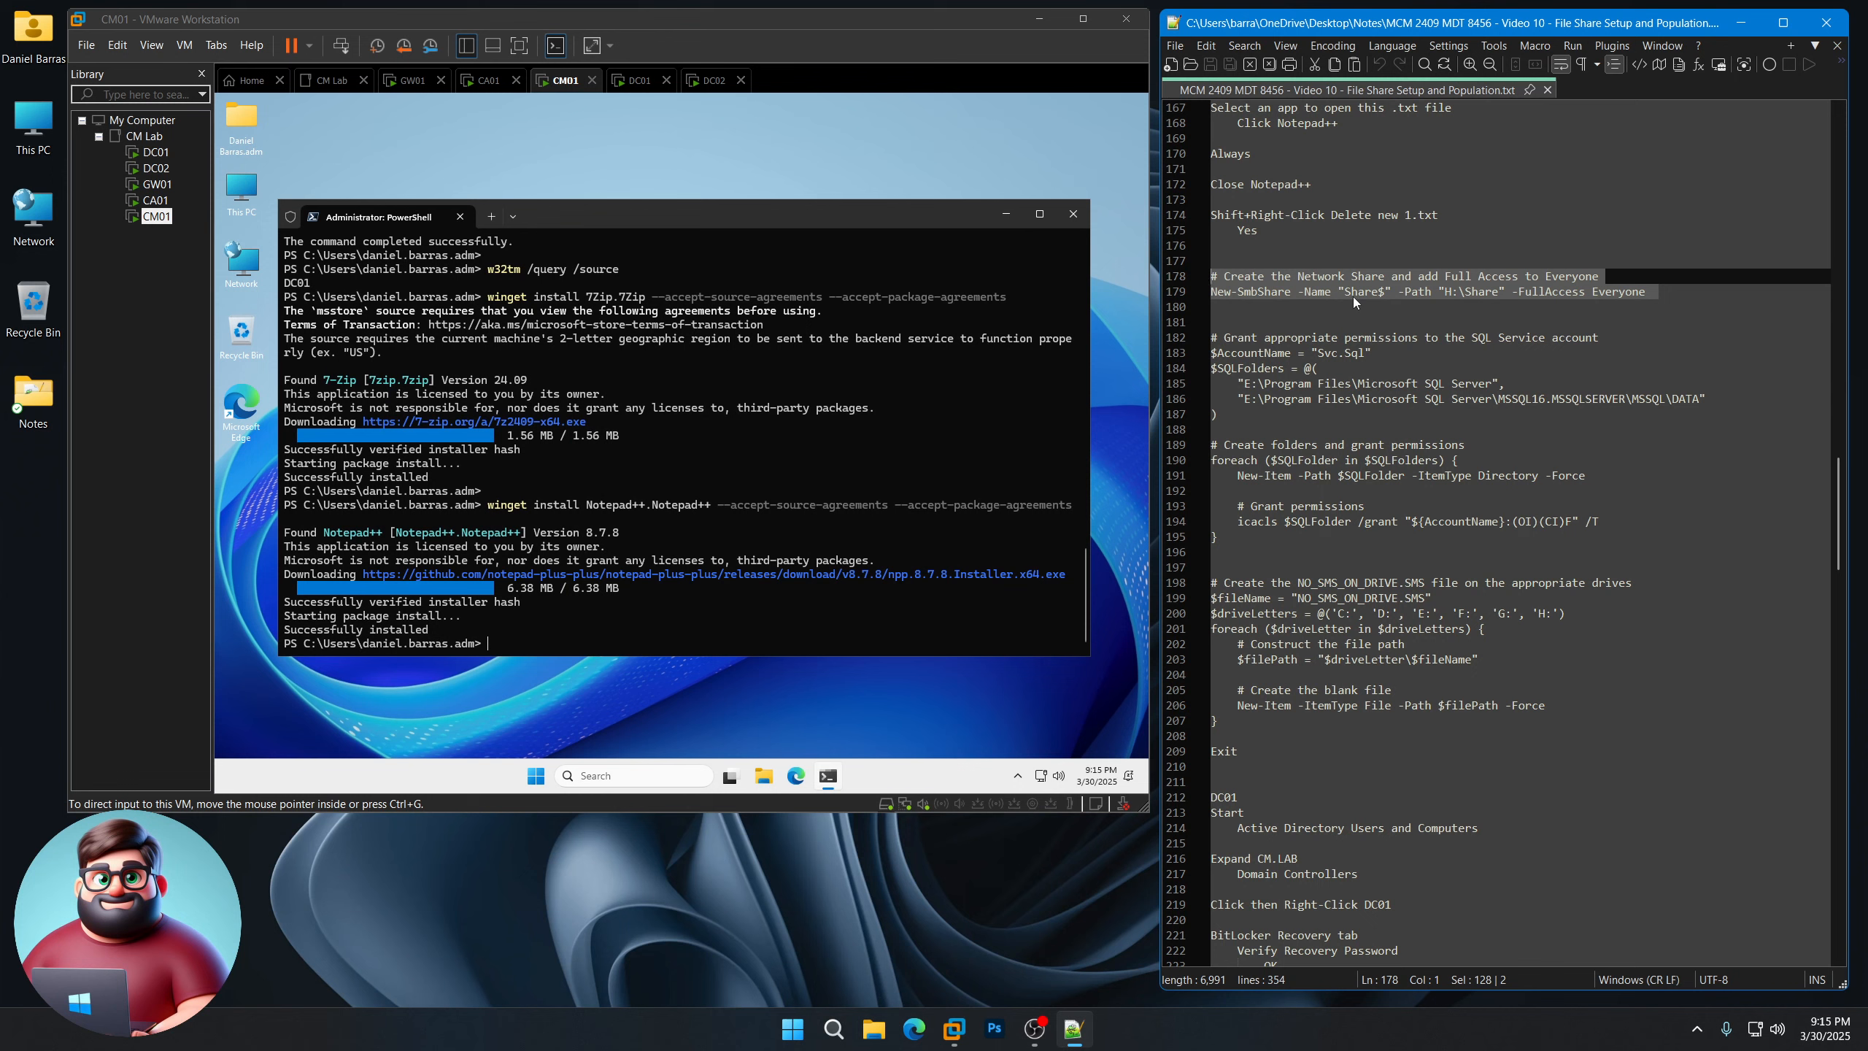
right_click(1392, 286)
left_click(1445, 321)
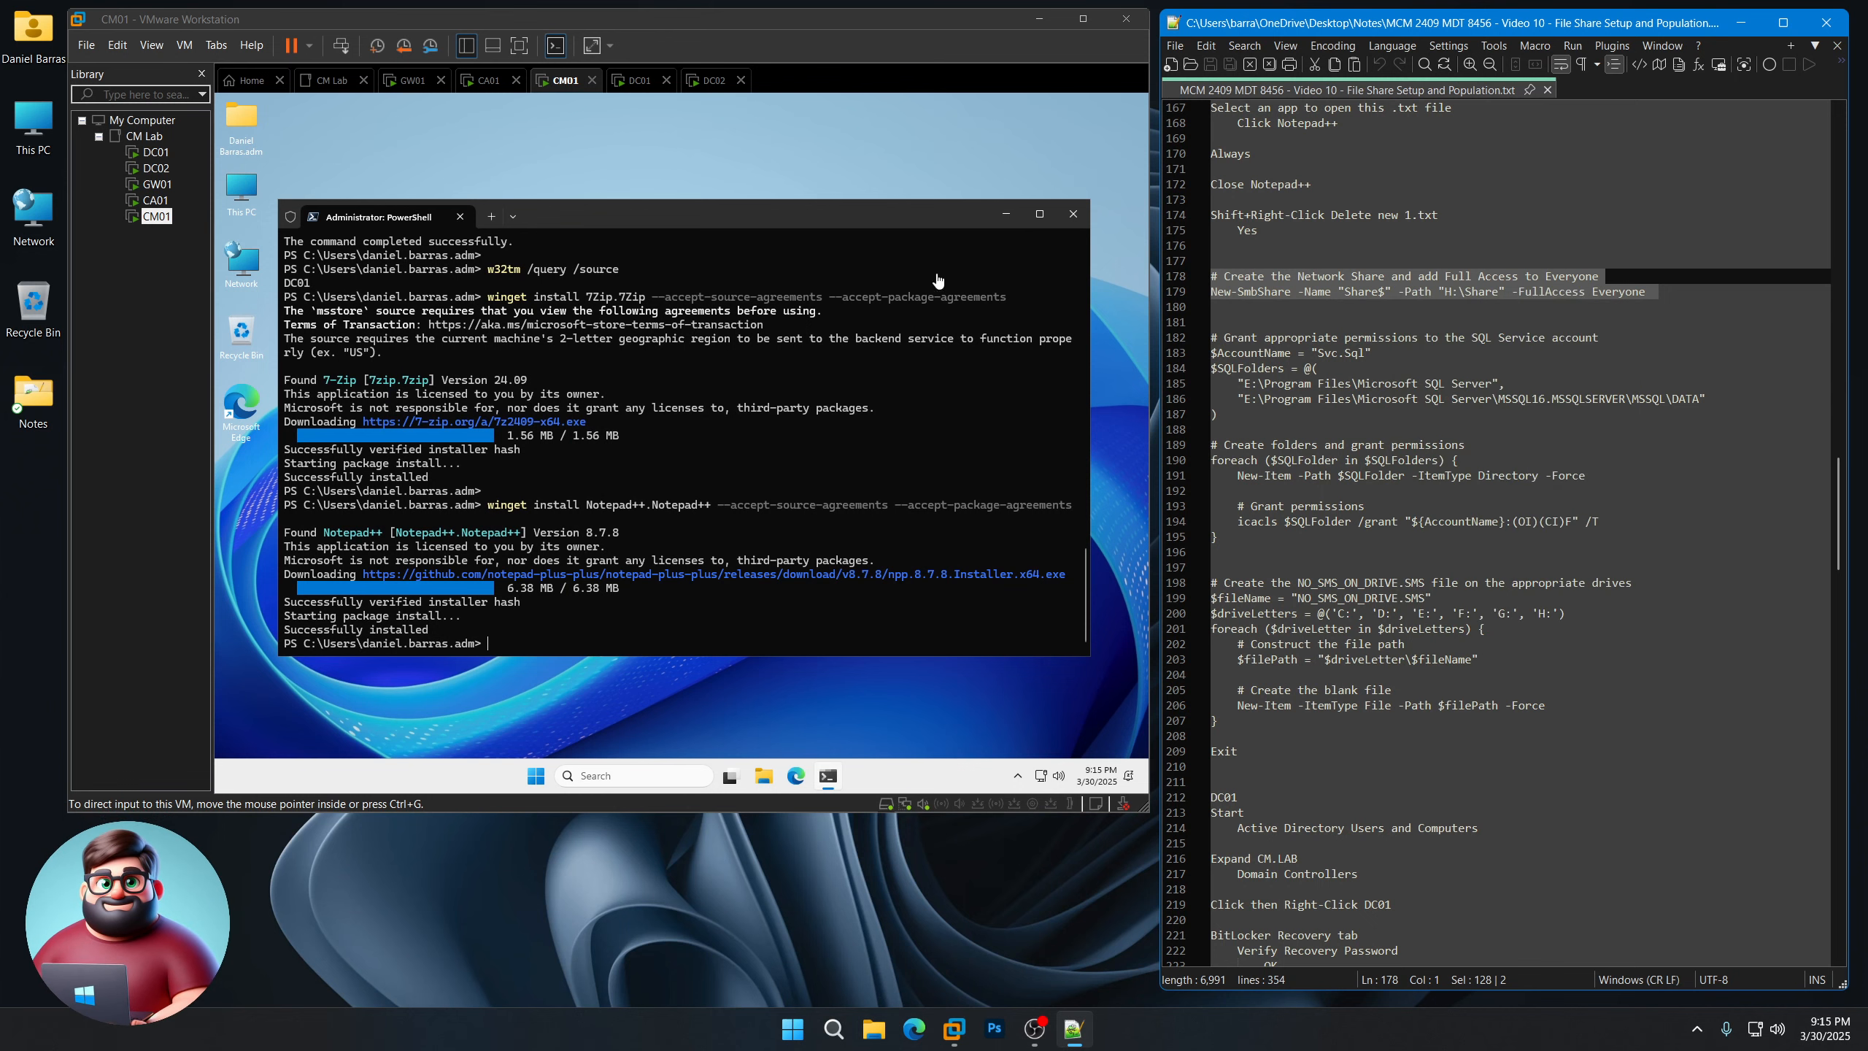
left_click(709, 218)
right_click(608, 532)
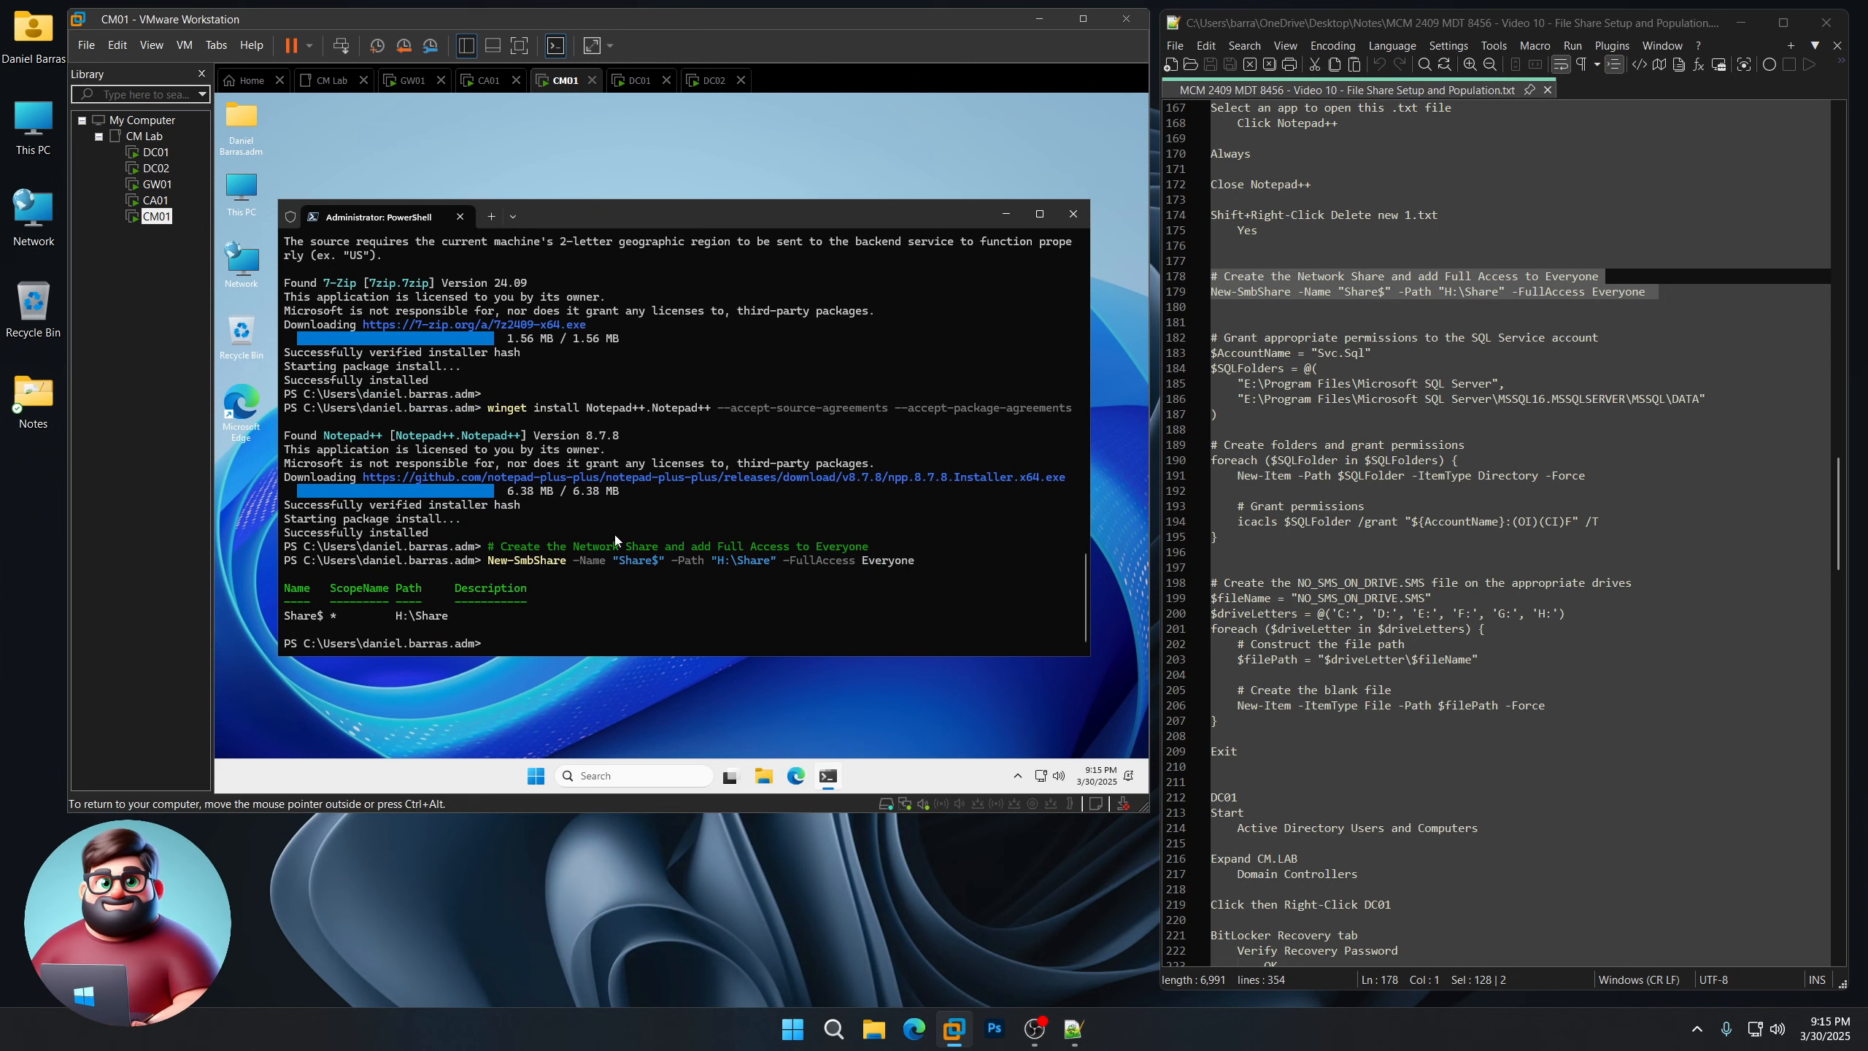
scroll(1613, 208, "down", 3)
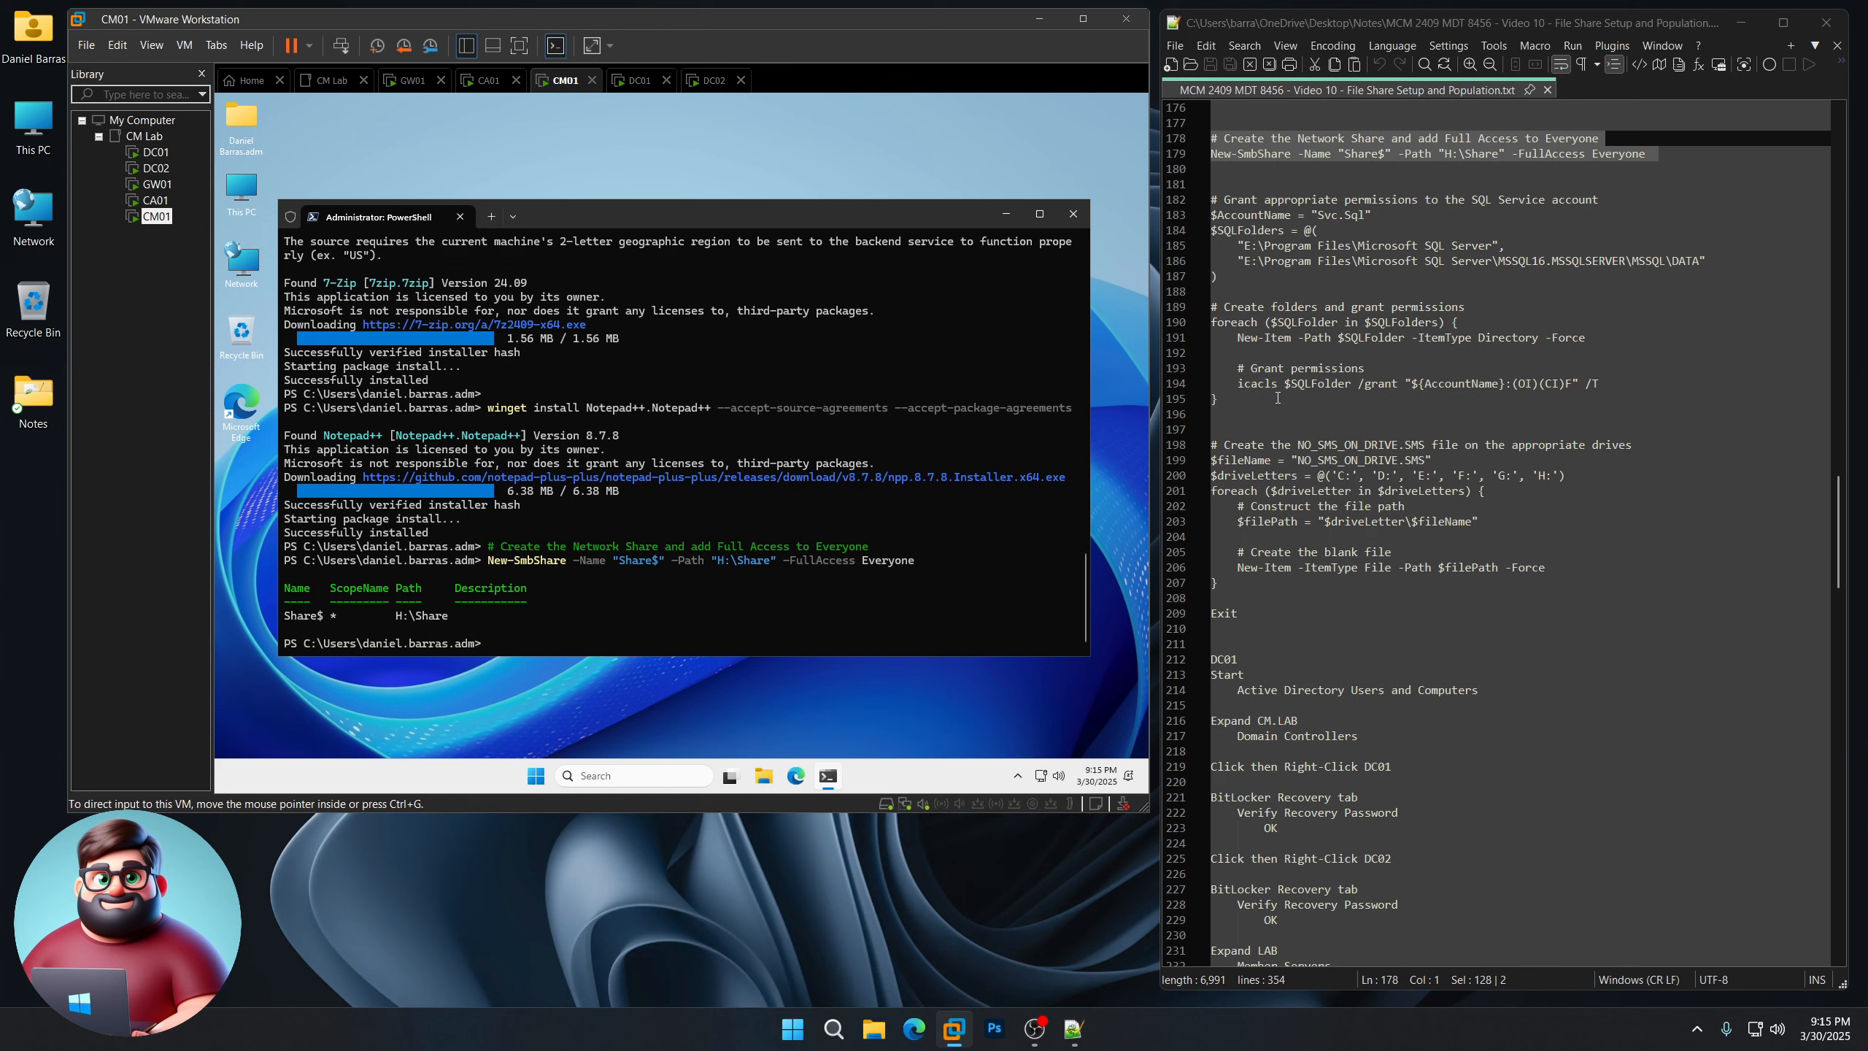
Step: Copy the SQL Server folder permissions script from Notepad++ and run it in PowerShell
left_click_drag(1215, 413, 1212, 198)
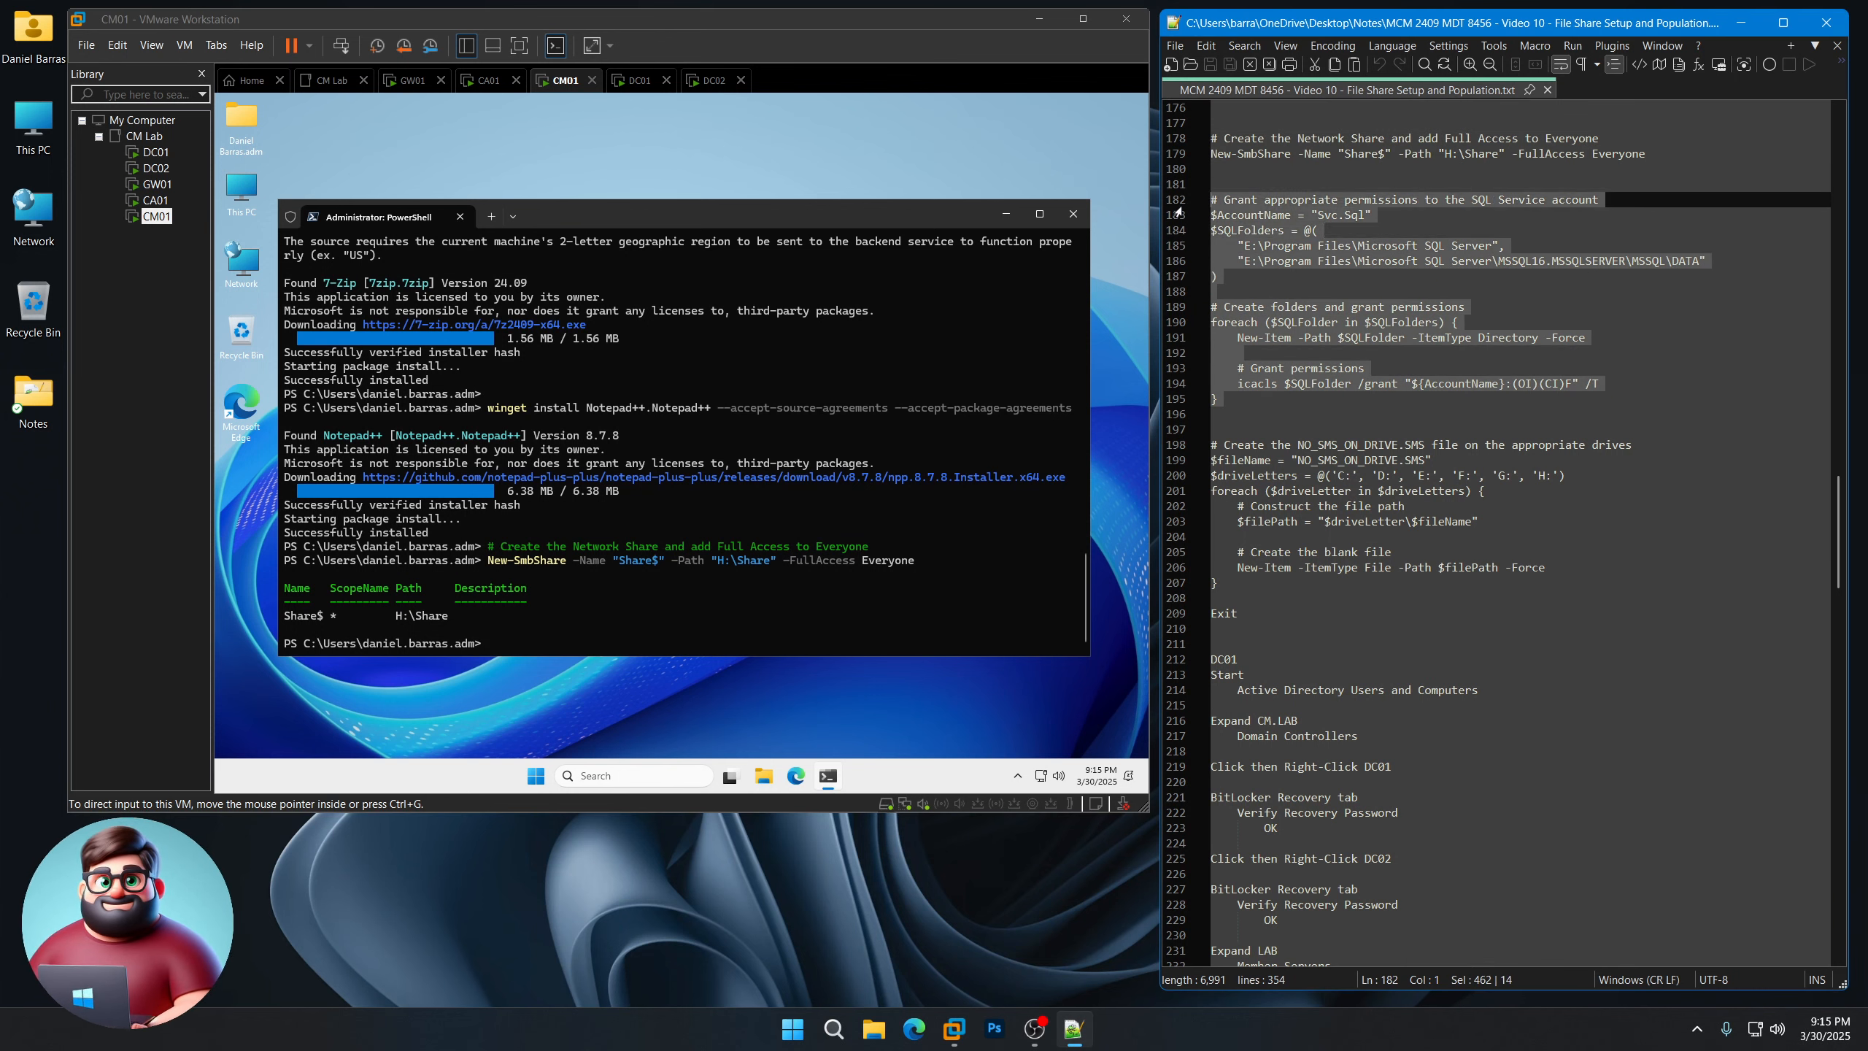
right_click(1276, 225)
left_click(1316, 257)
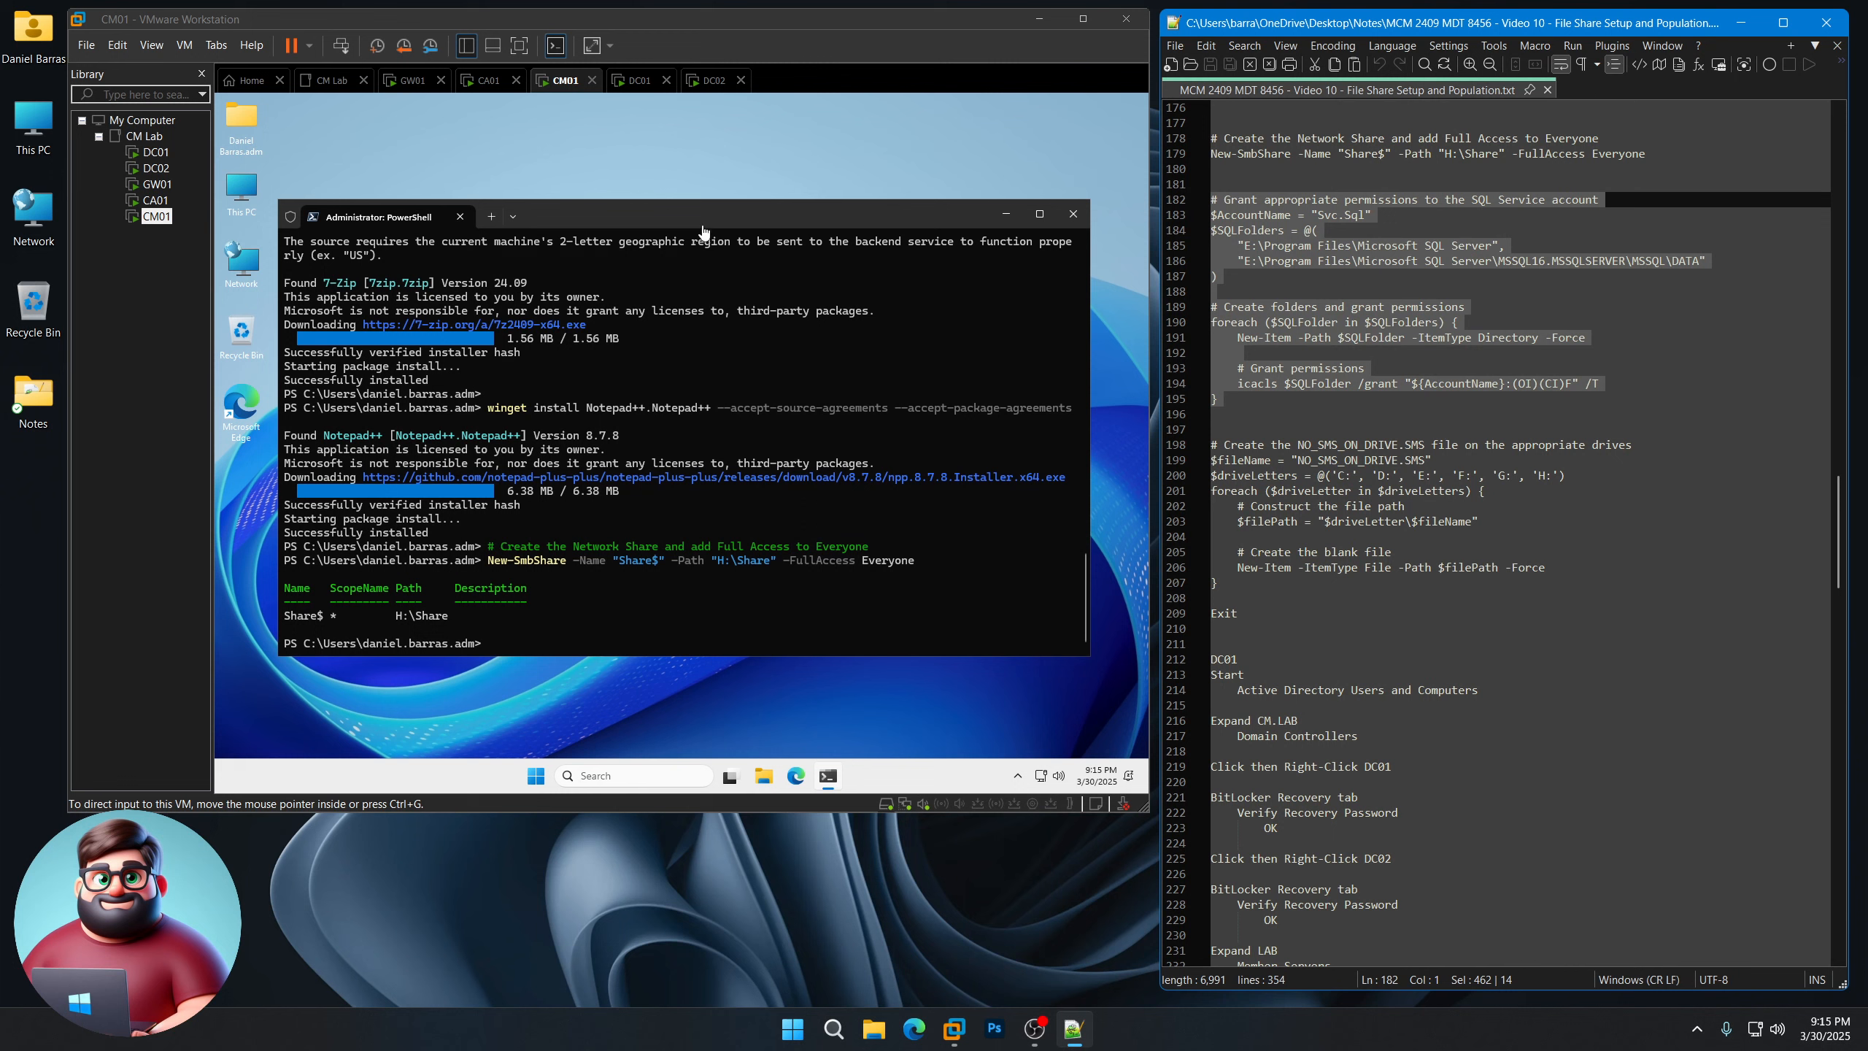
left_click(667, 457)
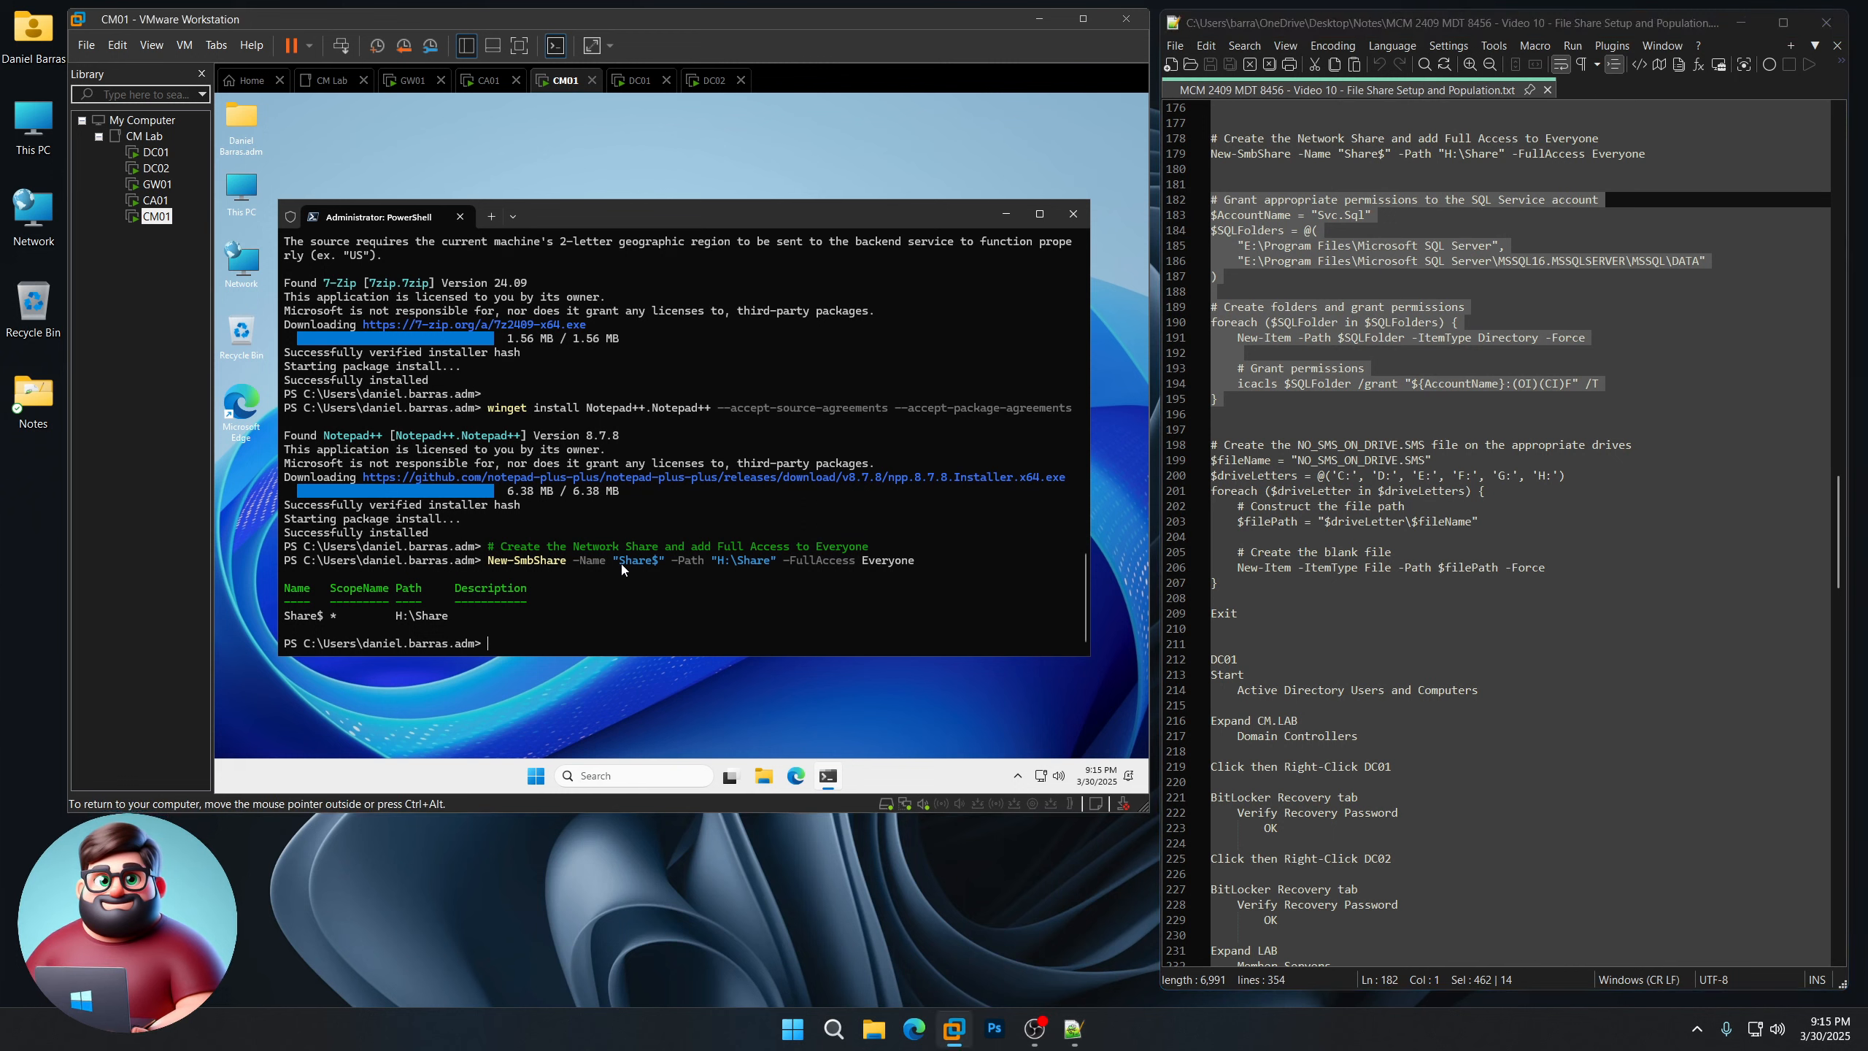
key("ctrl+v")
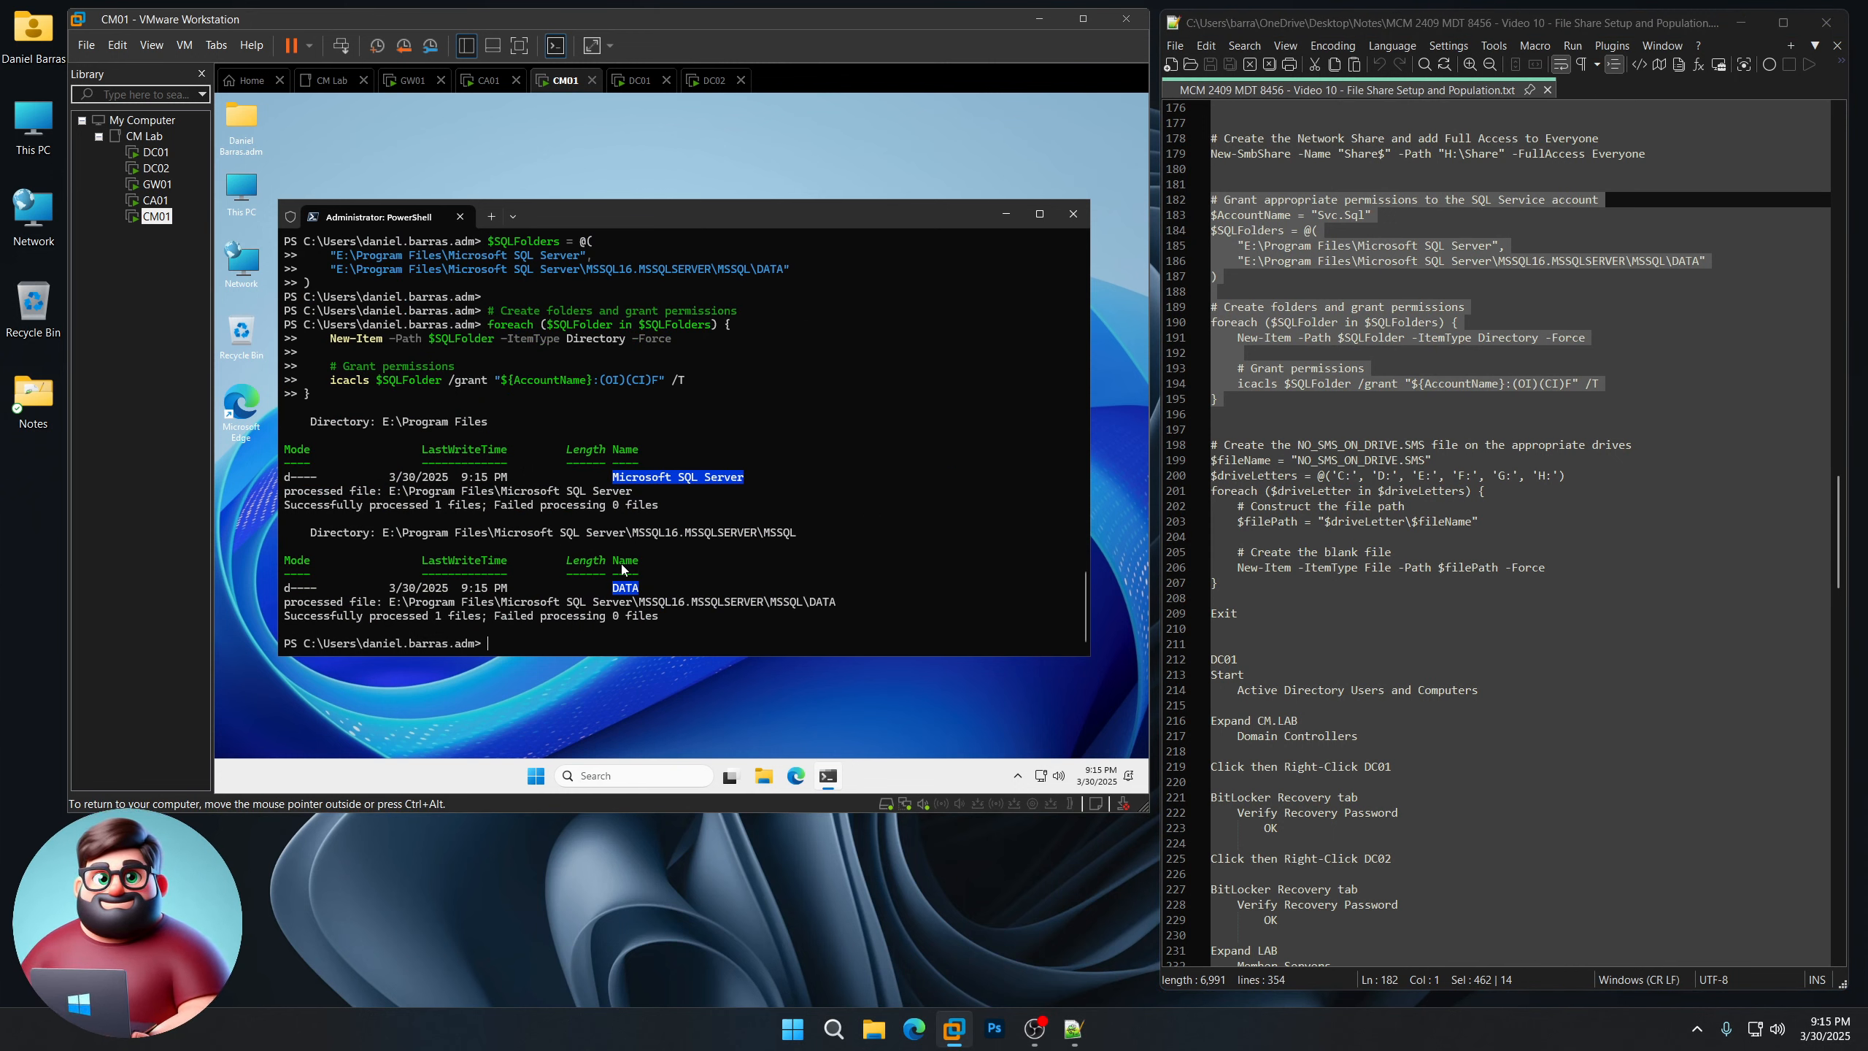
scroll(1349, 405, "down", 4)
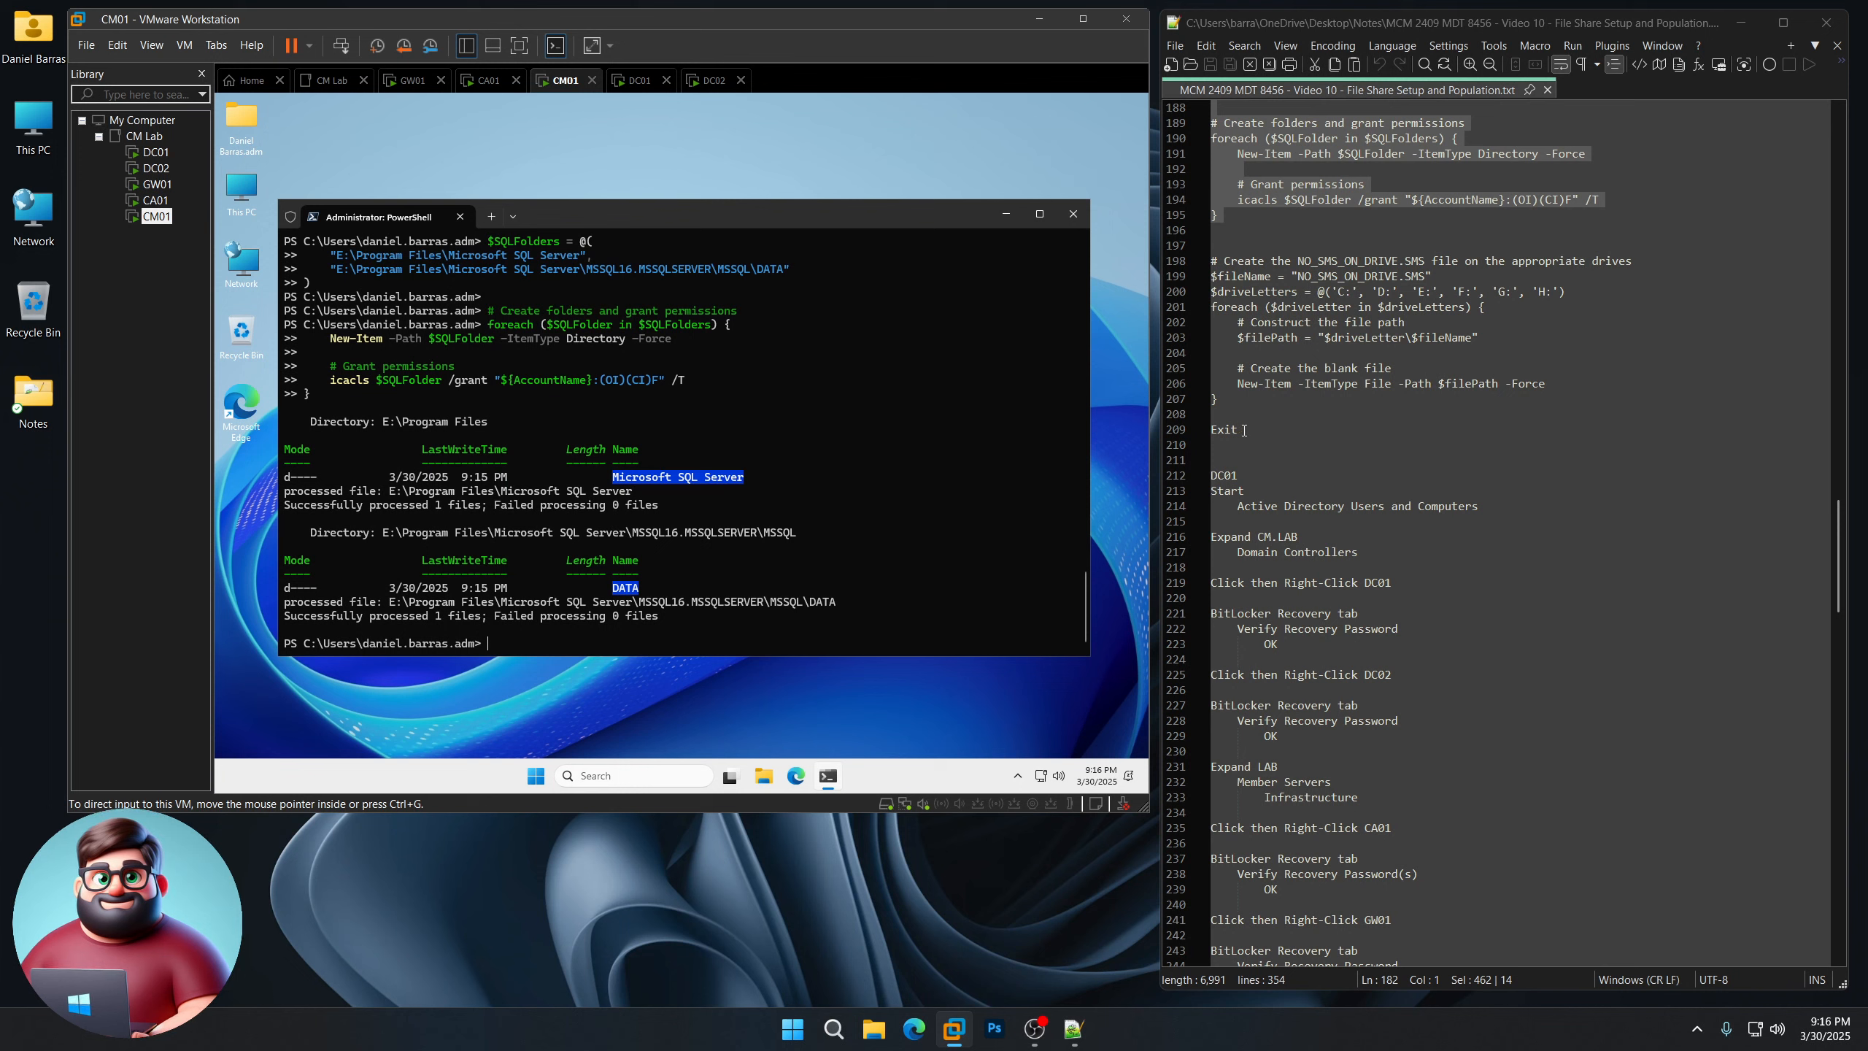
Step: Copy and run the NO_SMS_ON_DRIVE.SMS script, ending with Exit to close PowerShell
left_click_drag(1243, 431, 1210, 261)
key("ctrl+c")
right_click(1254, 282)
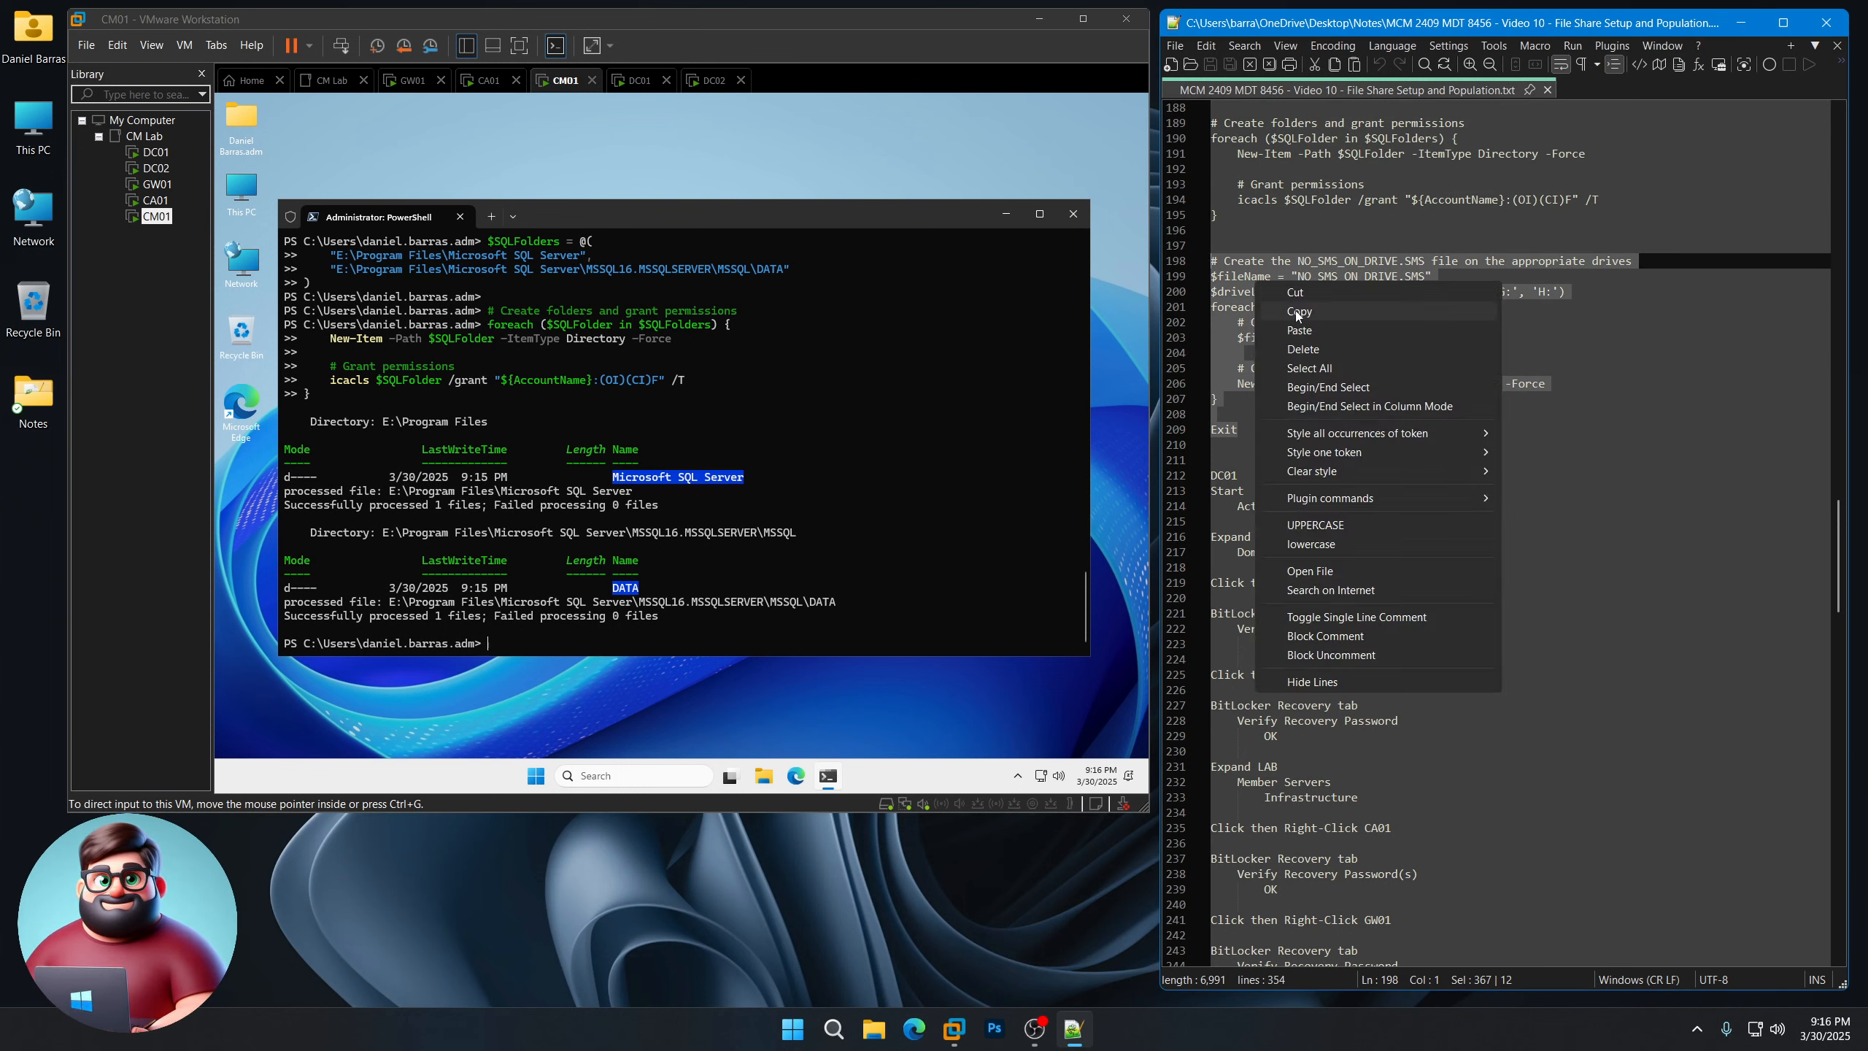
left_click(1297, 312)
left_click(670, 509)
right_click(671, 509)
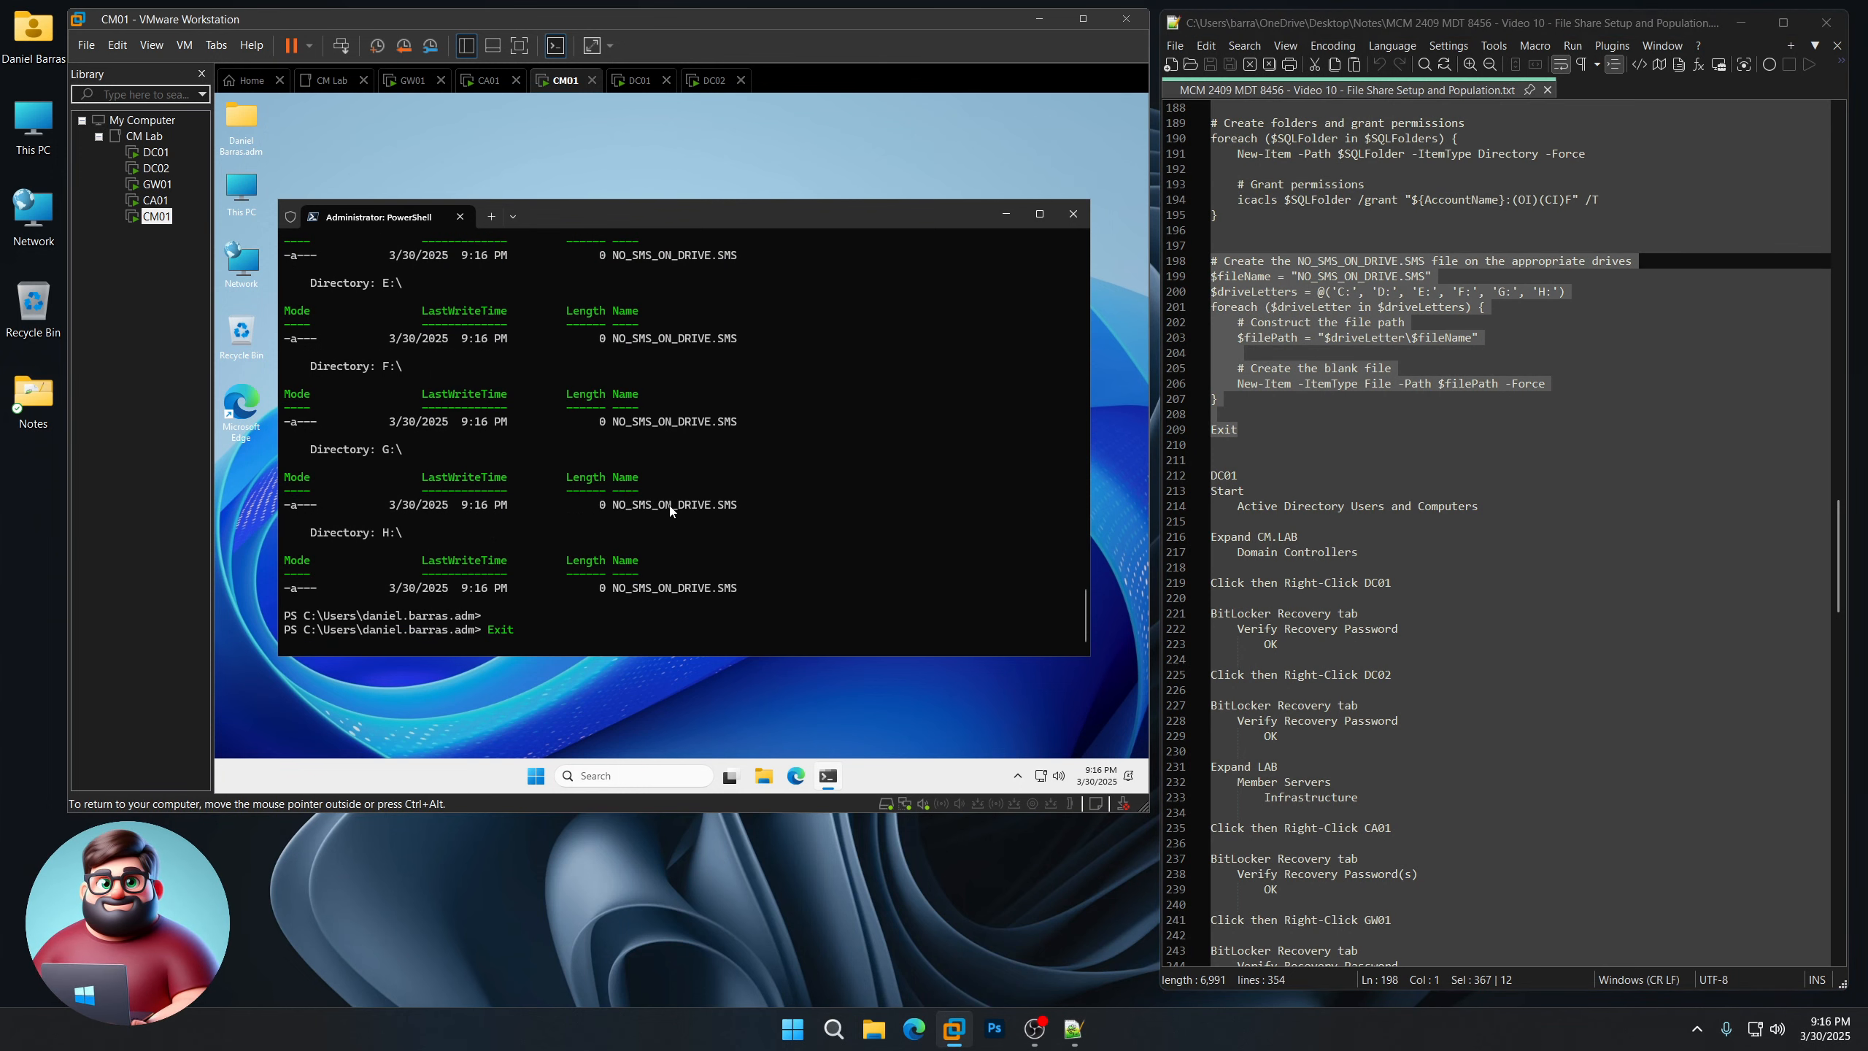
key("Return")
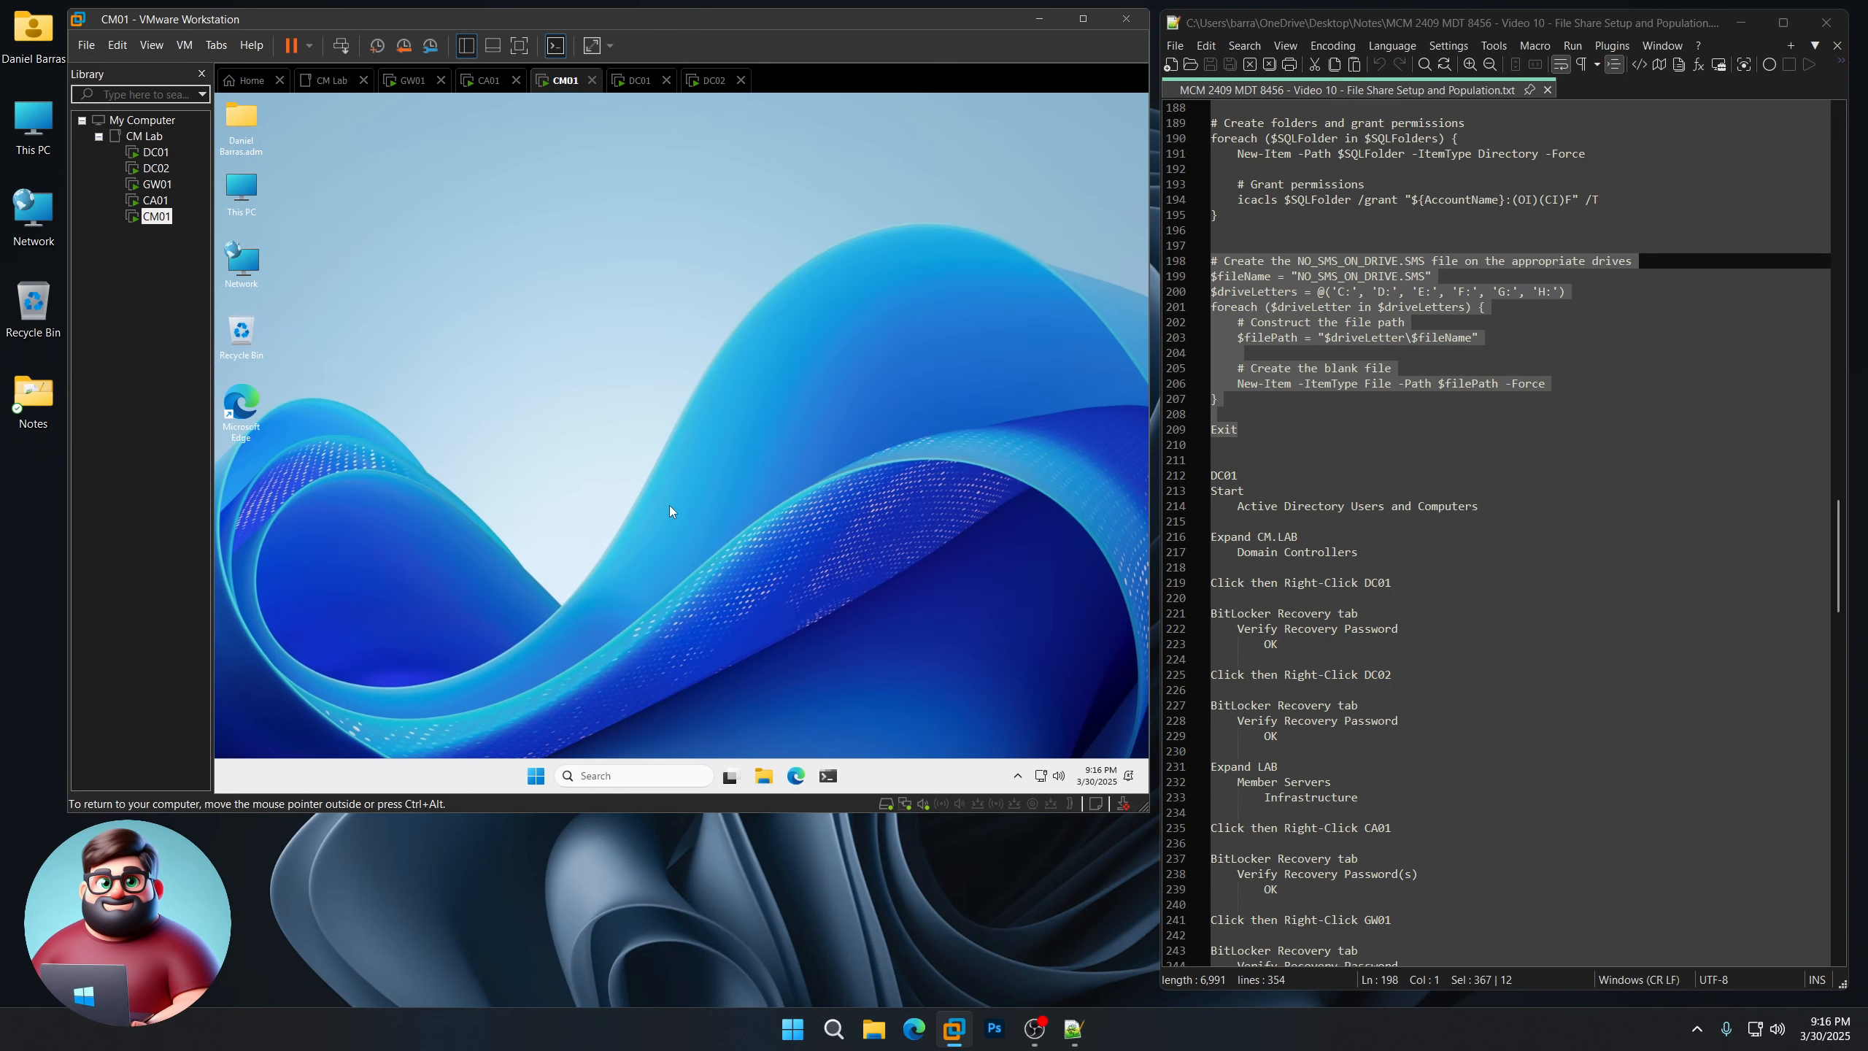
double_click(241, 192)
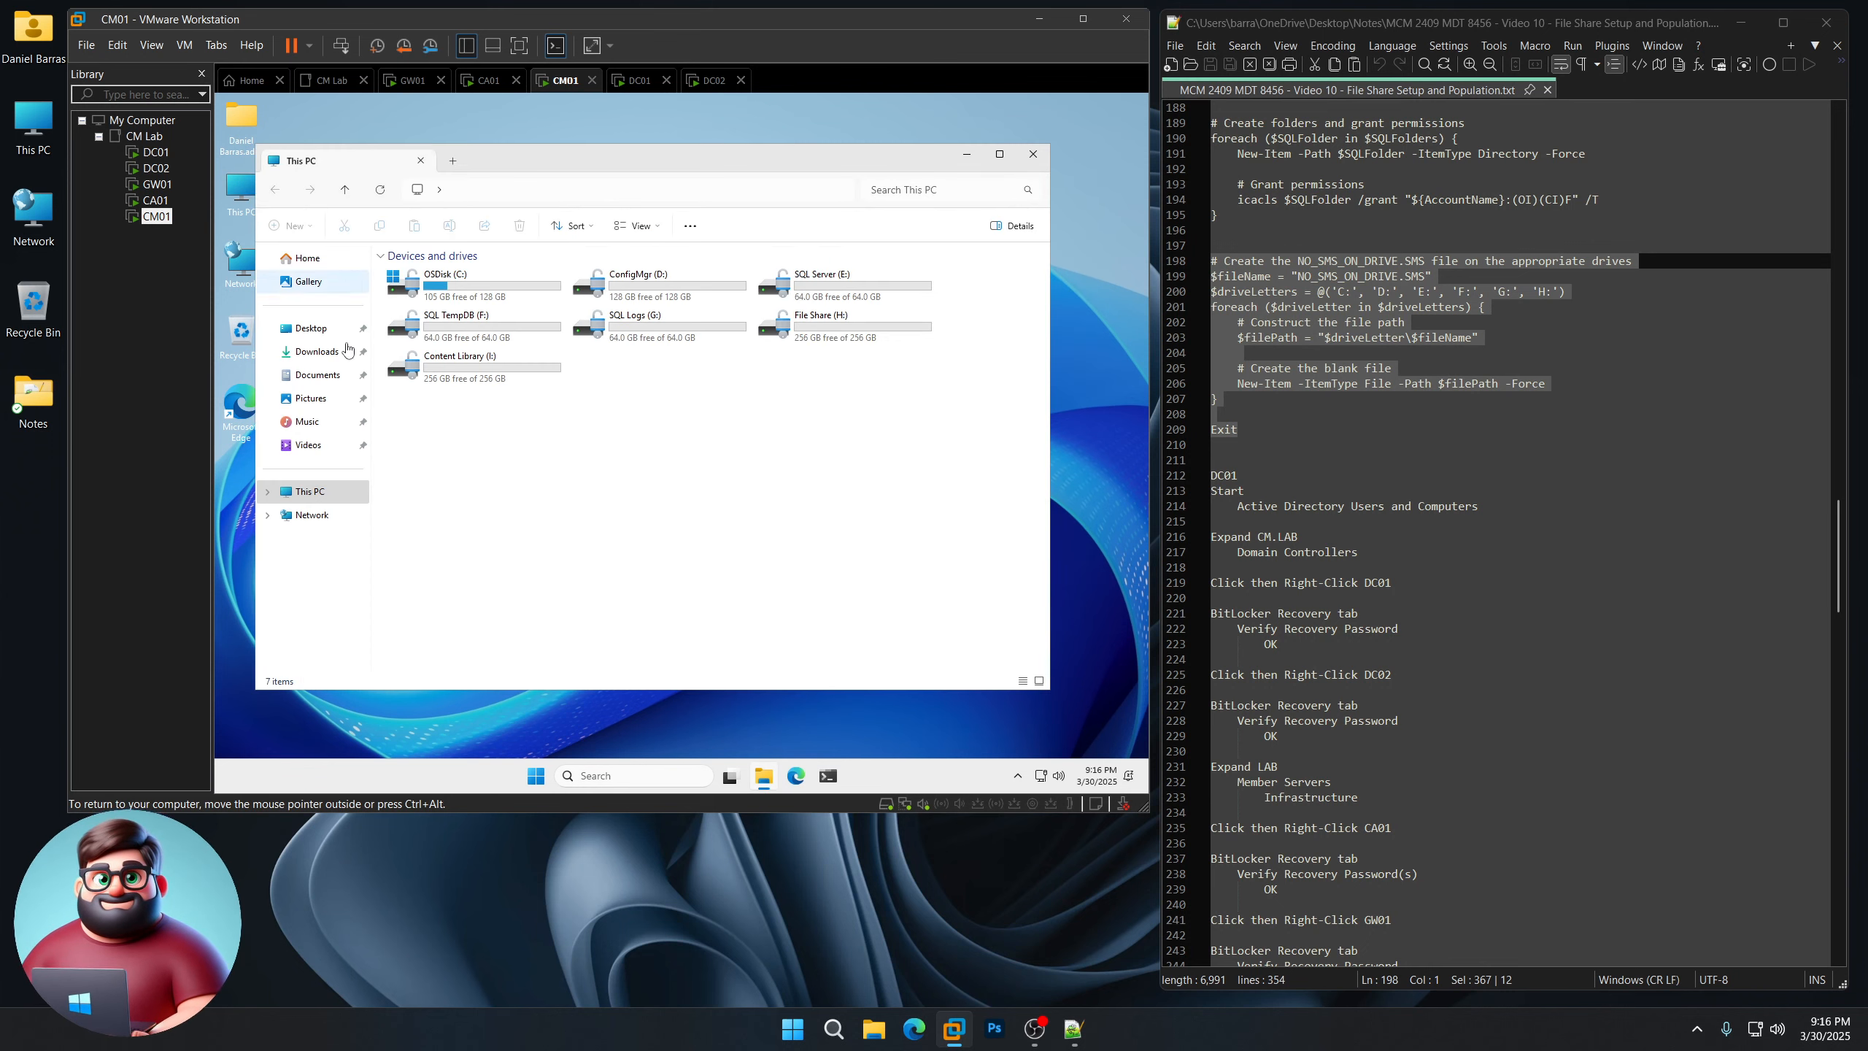
double_click(471, 296)
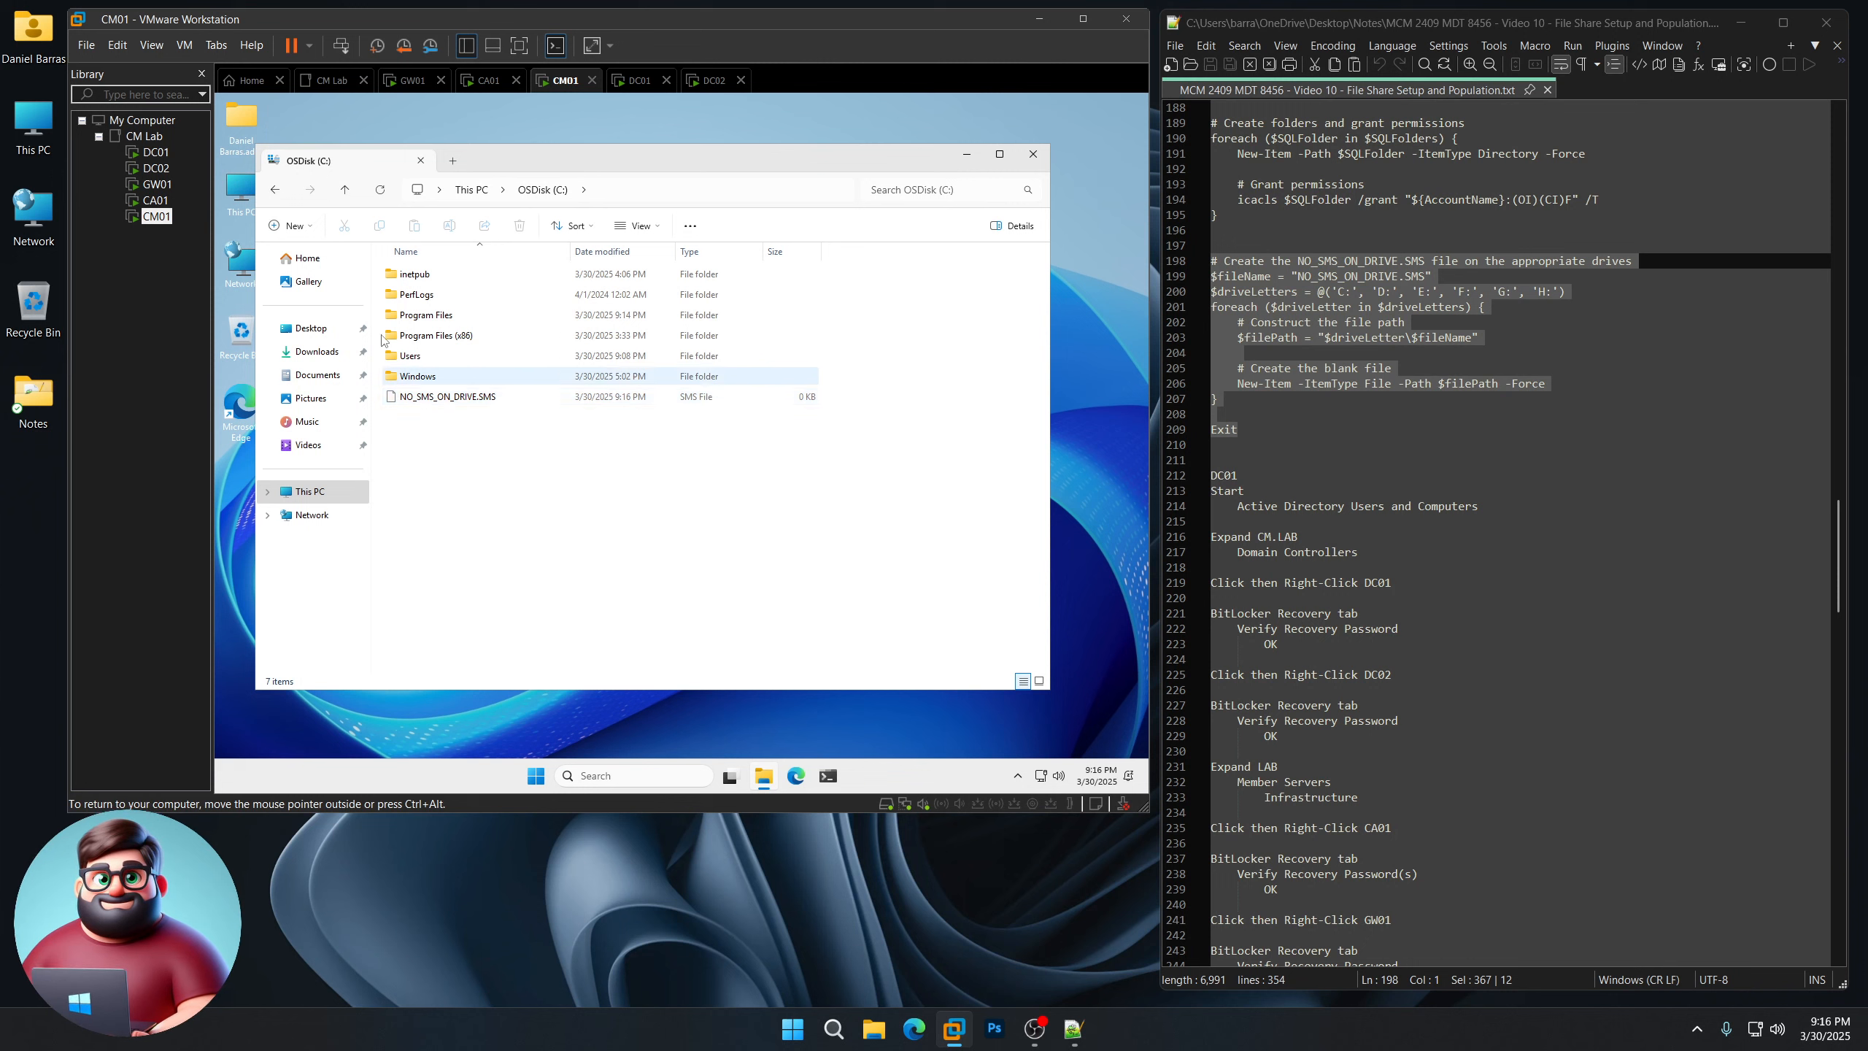
left_click(275, 190)
double_click(602, 286)
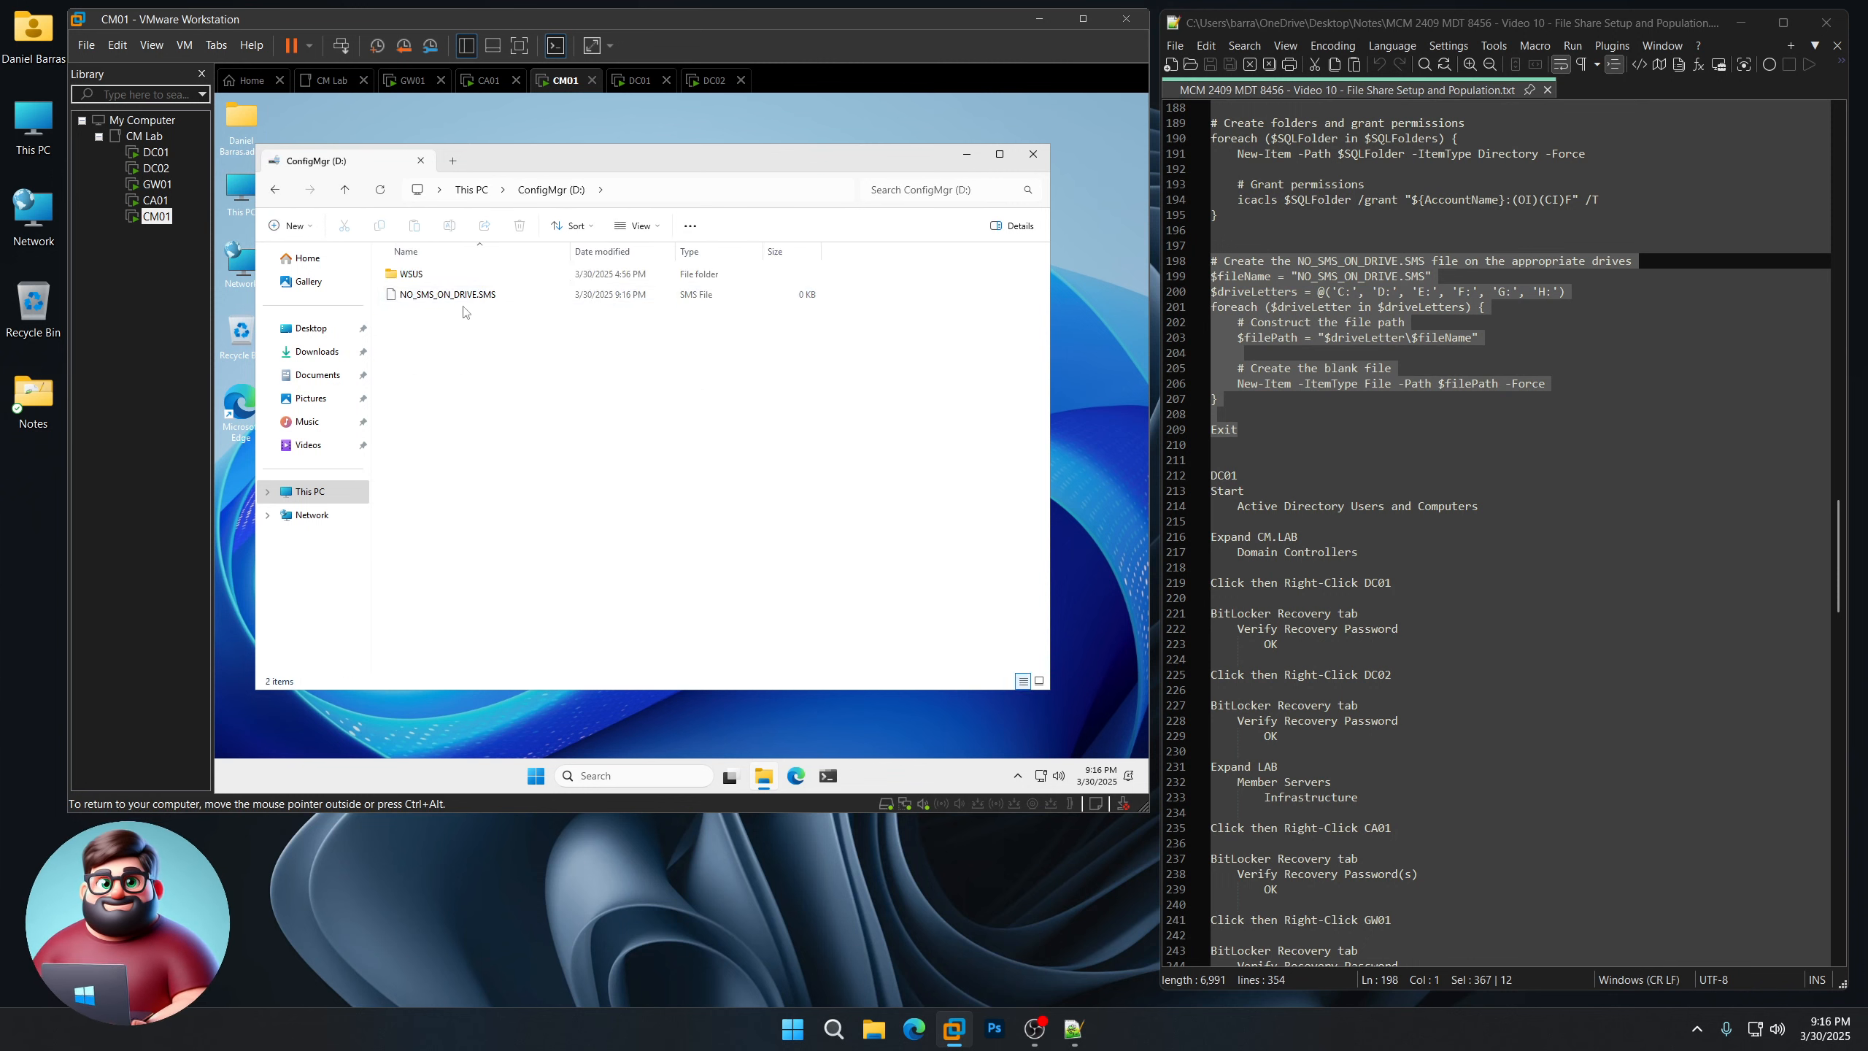
left_click(273, 191)
double_click(831, 278)
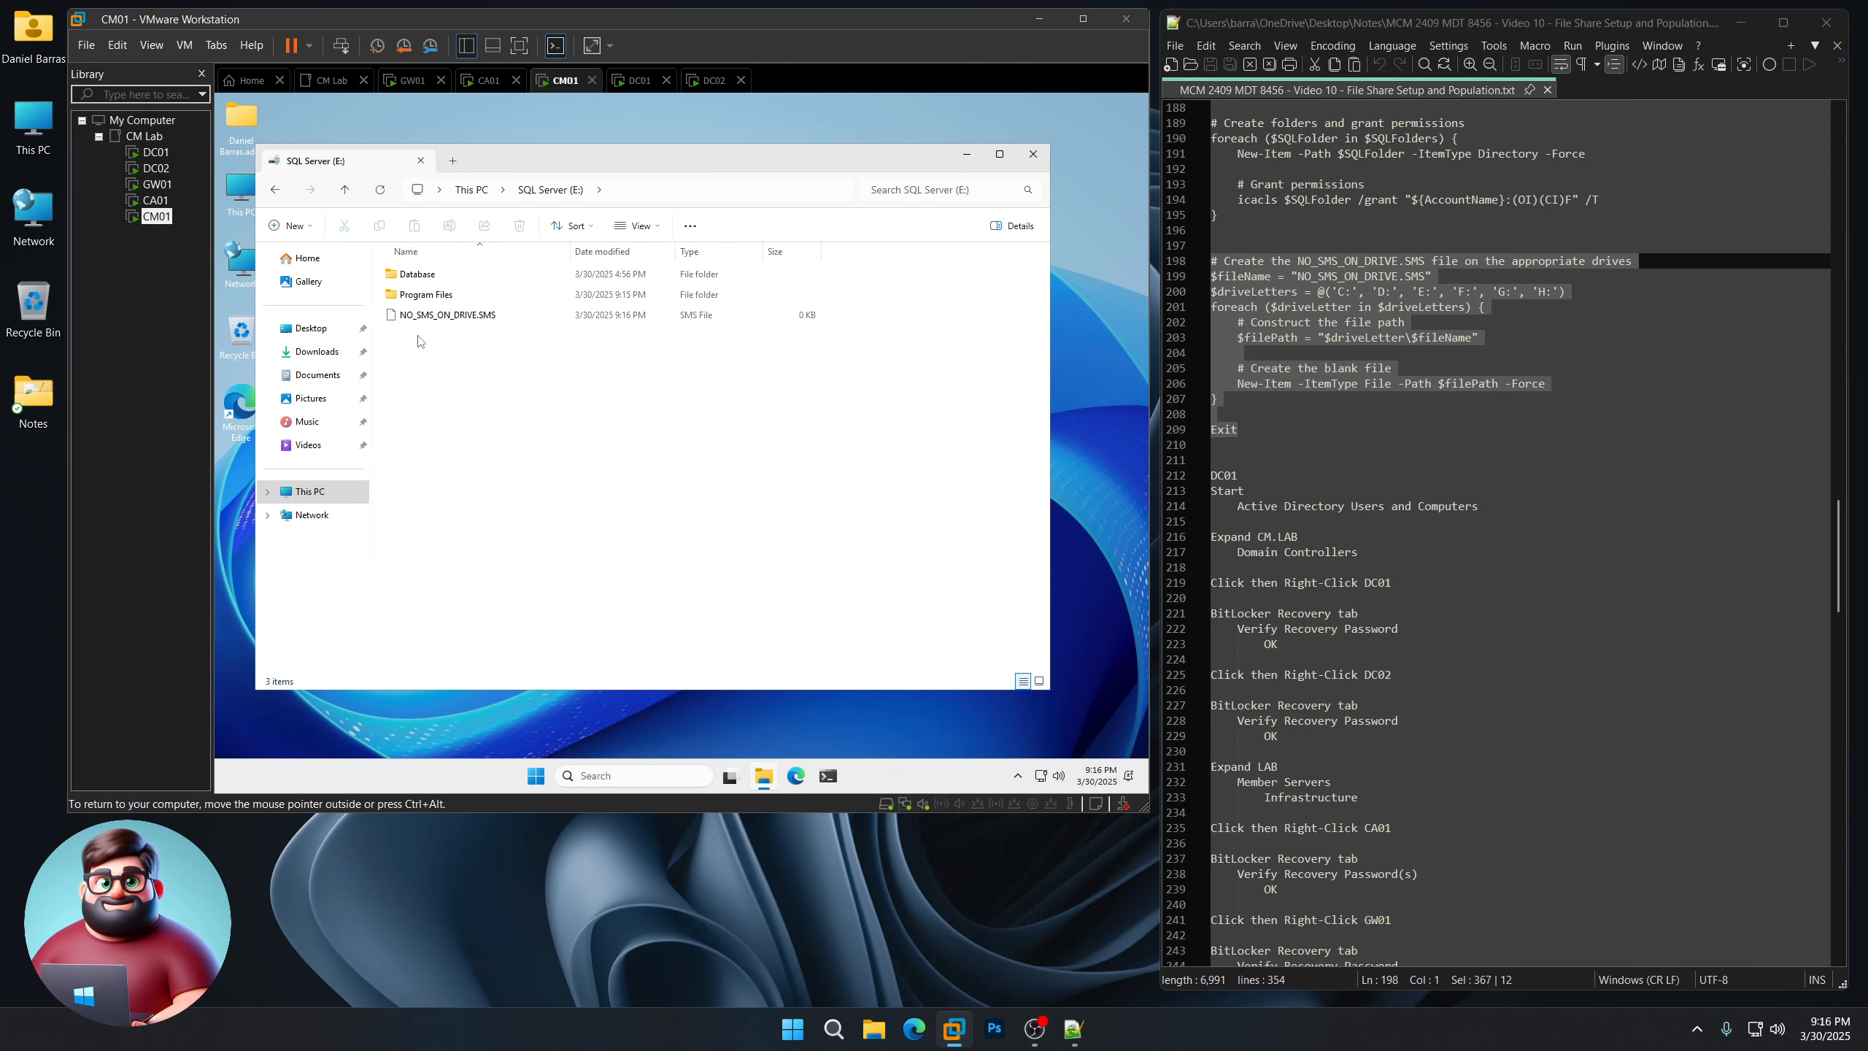
left_click(275, 190)
double_click(450, 328)
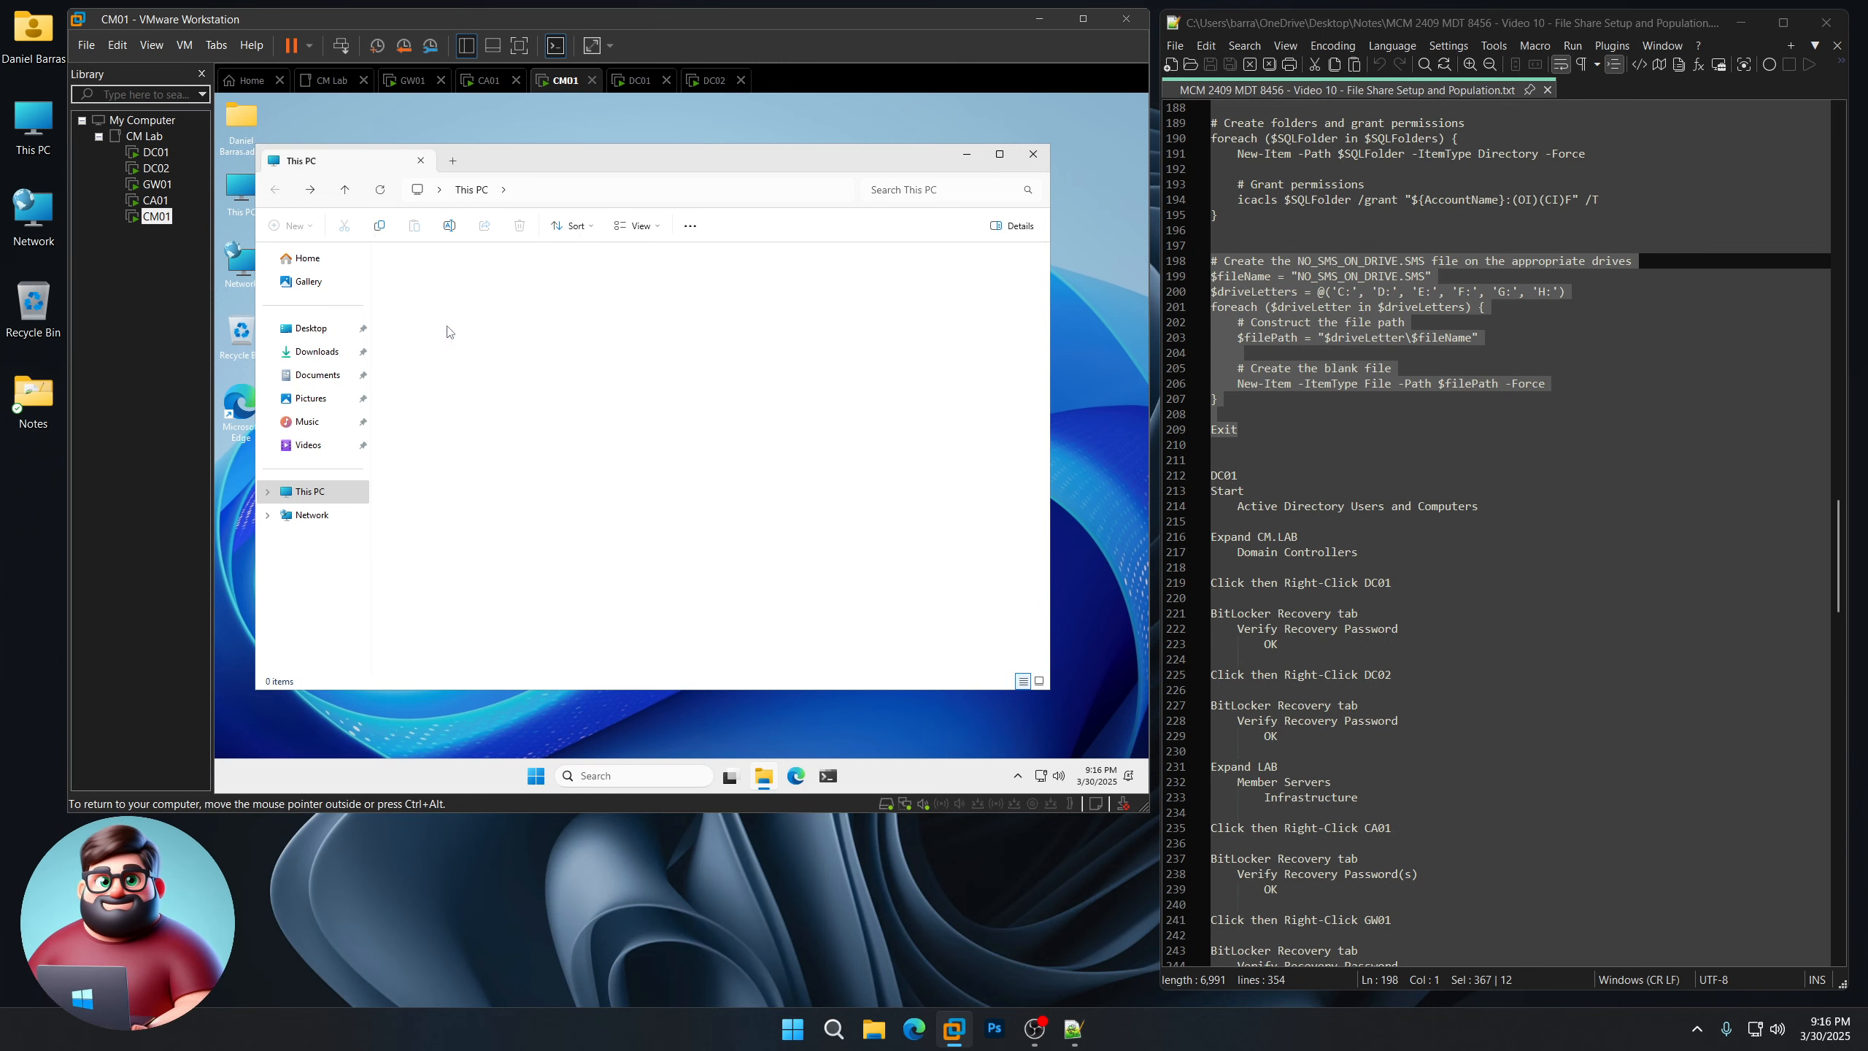
left_click(274, 189)
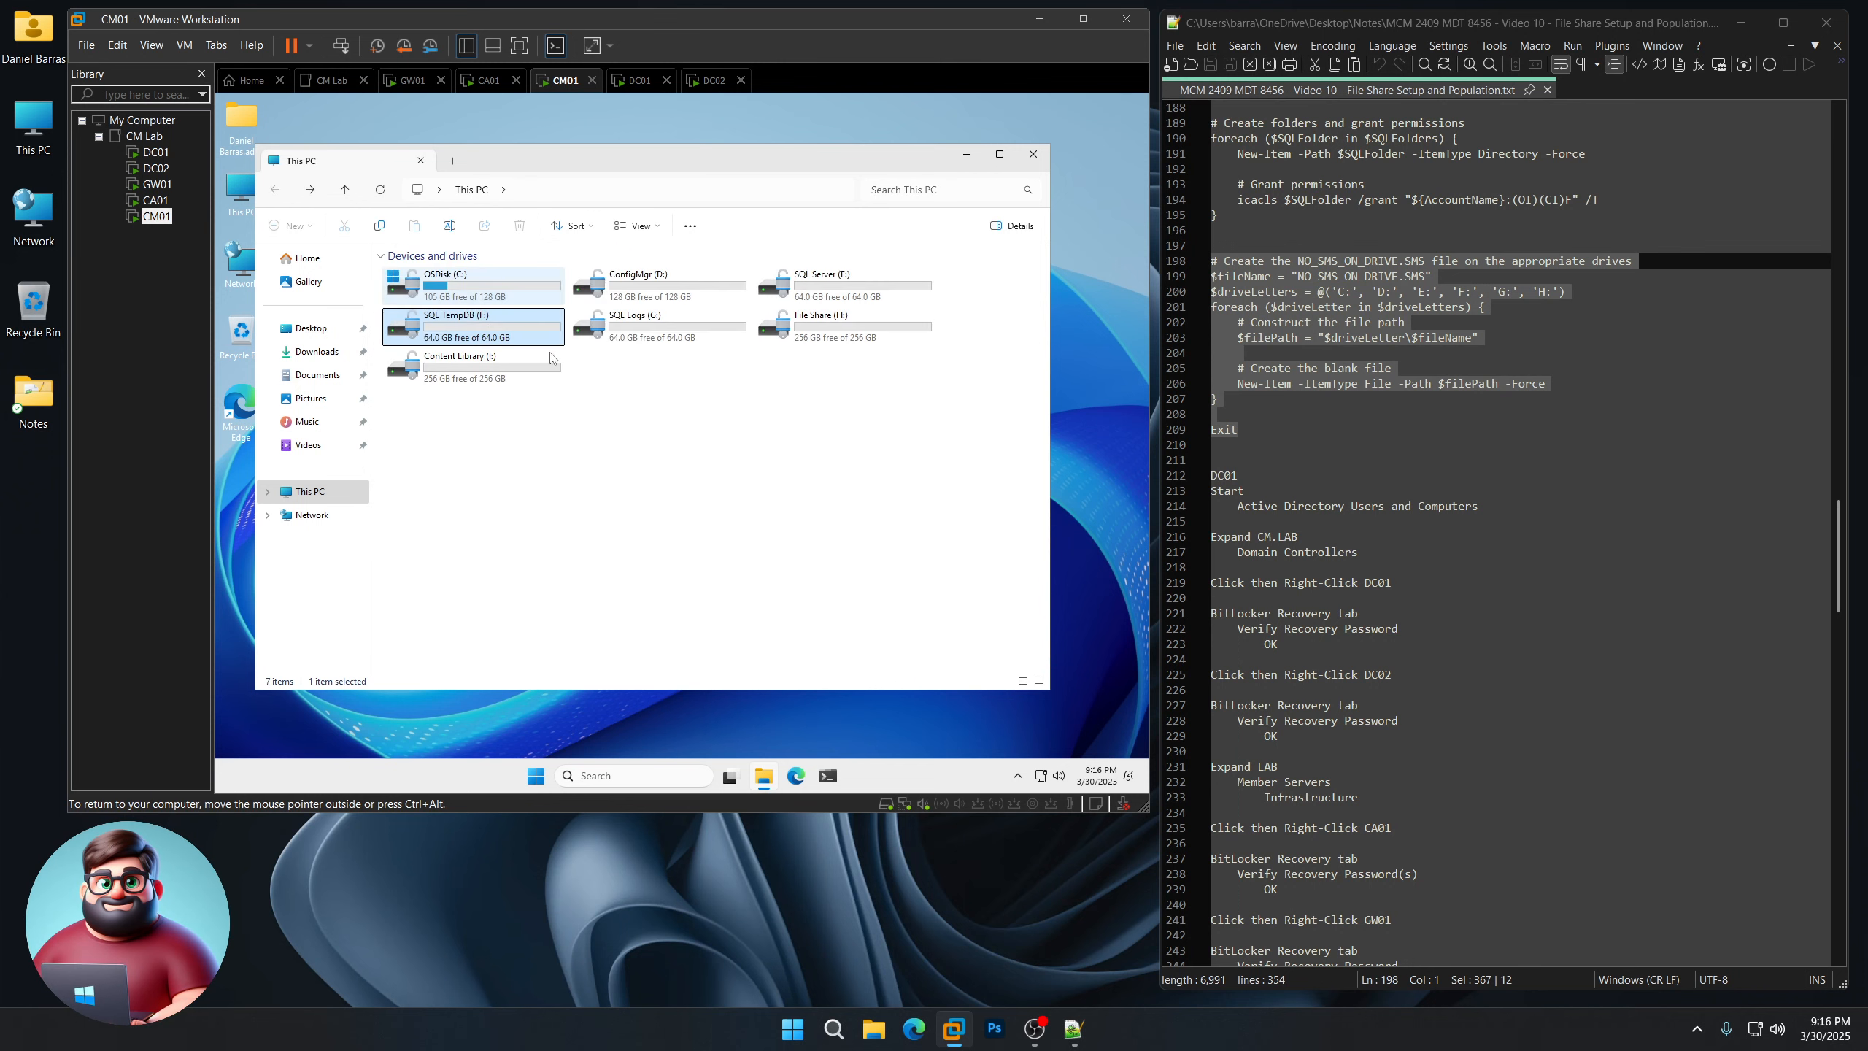
double_click(647, 328)
left_click(274, 190)
double_click(831, 327)
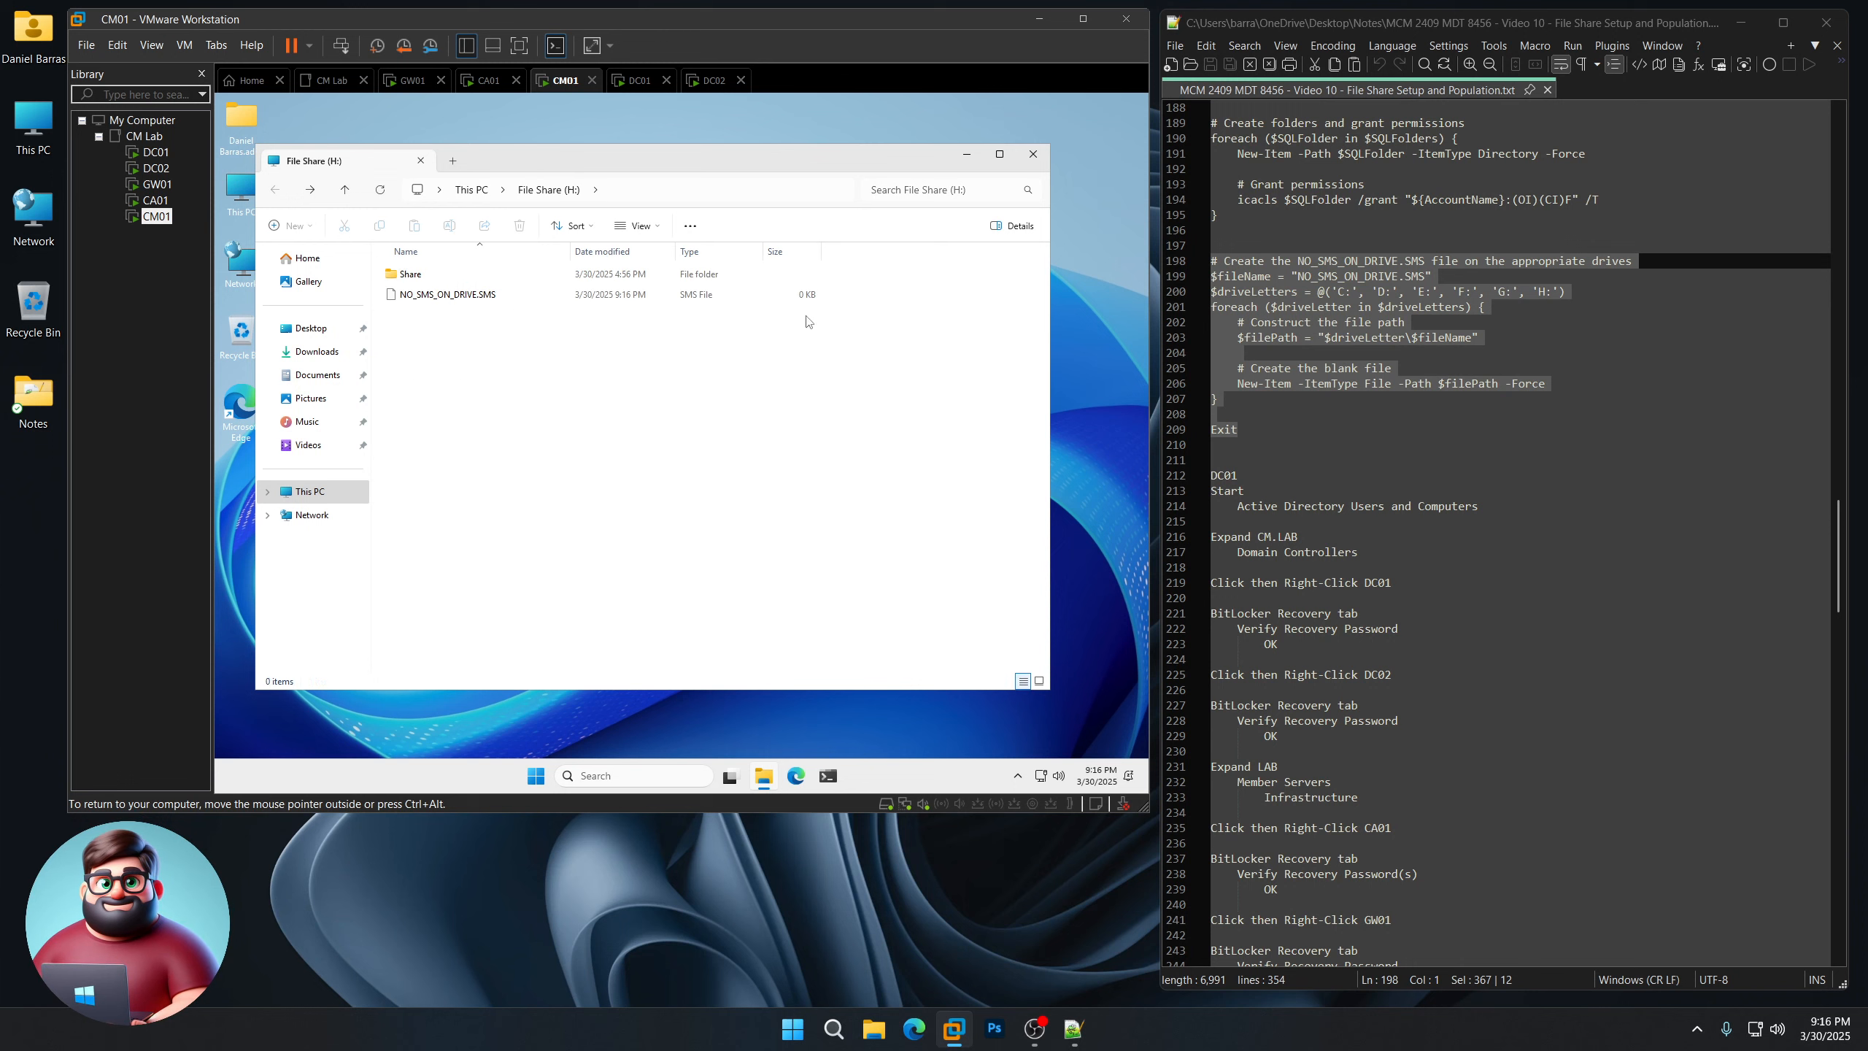
left_click(275, 190)
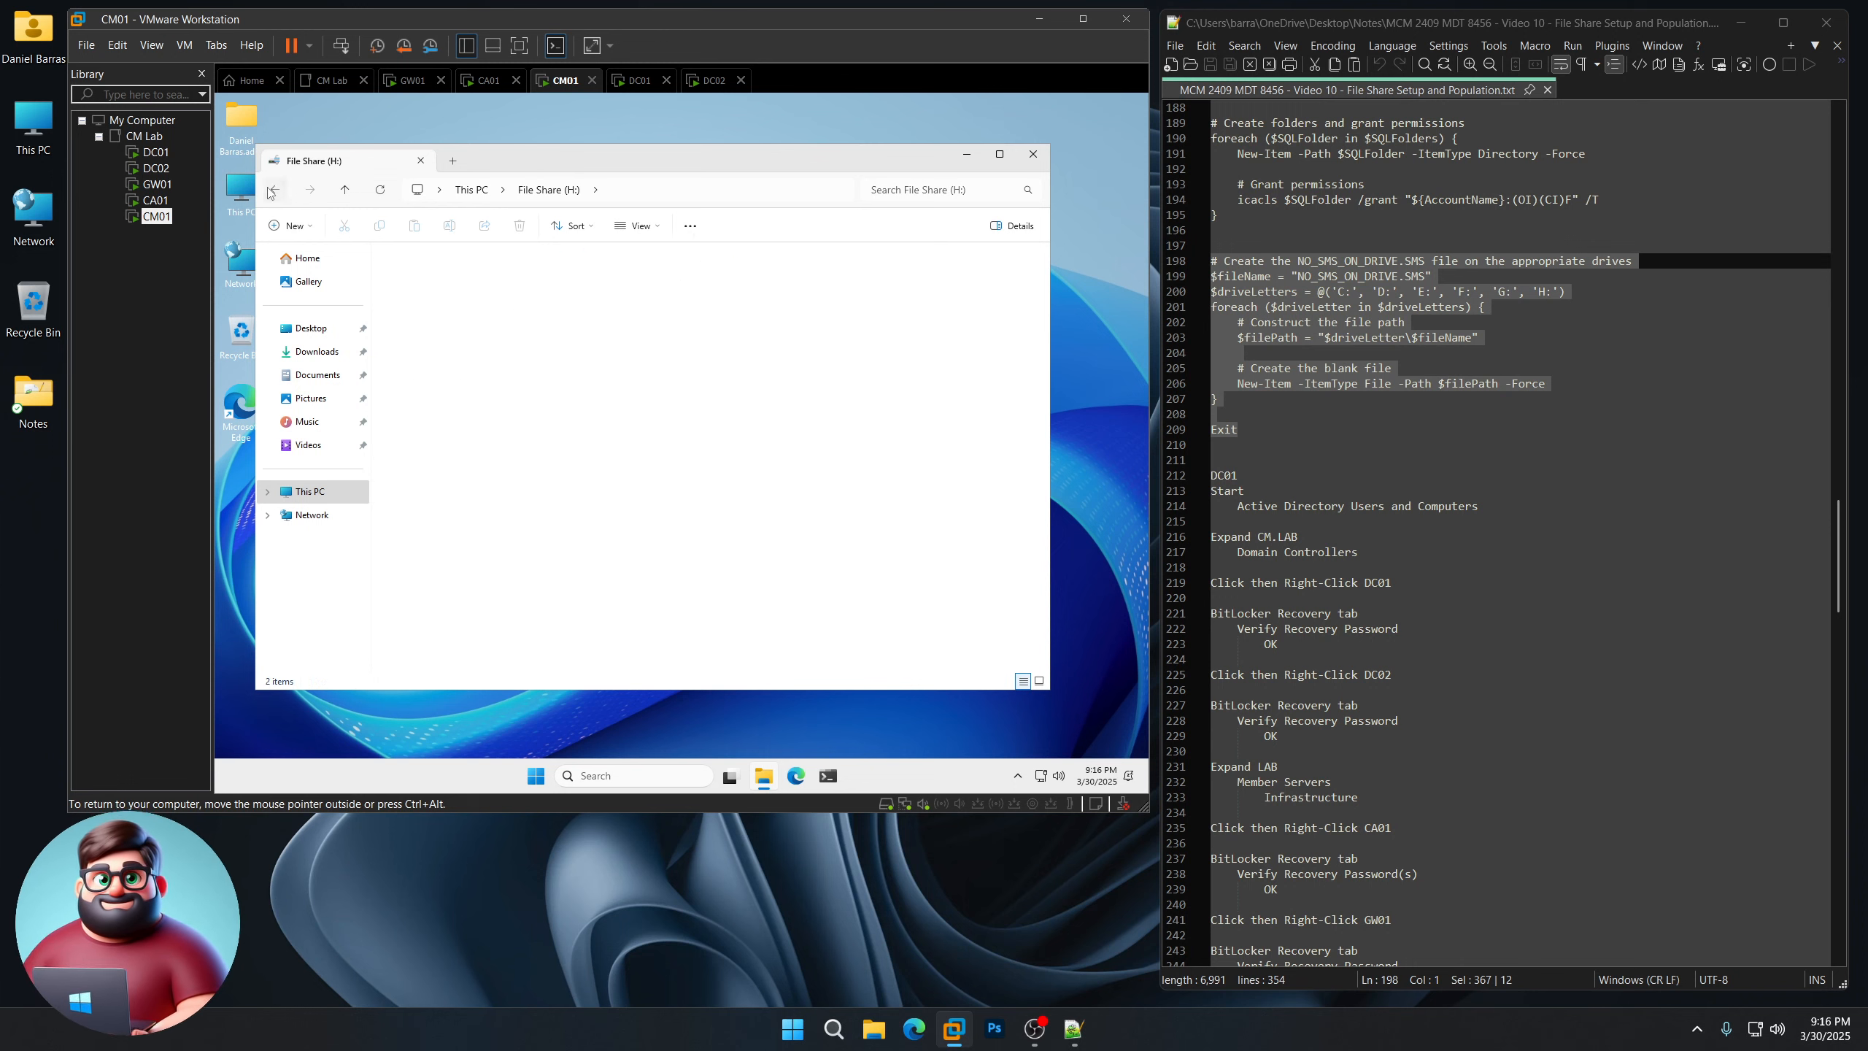
double_click(468, 379)
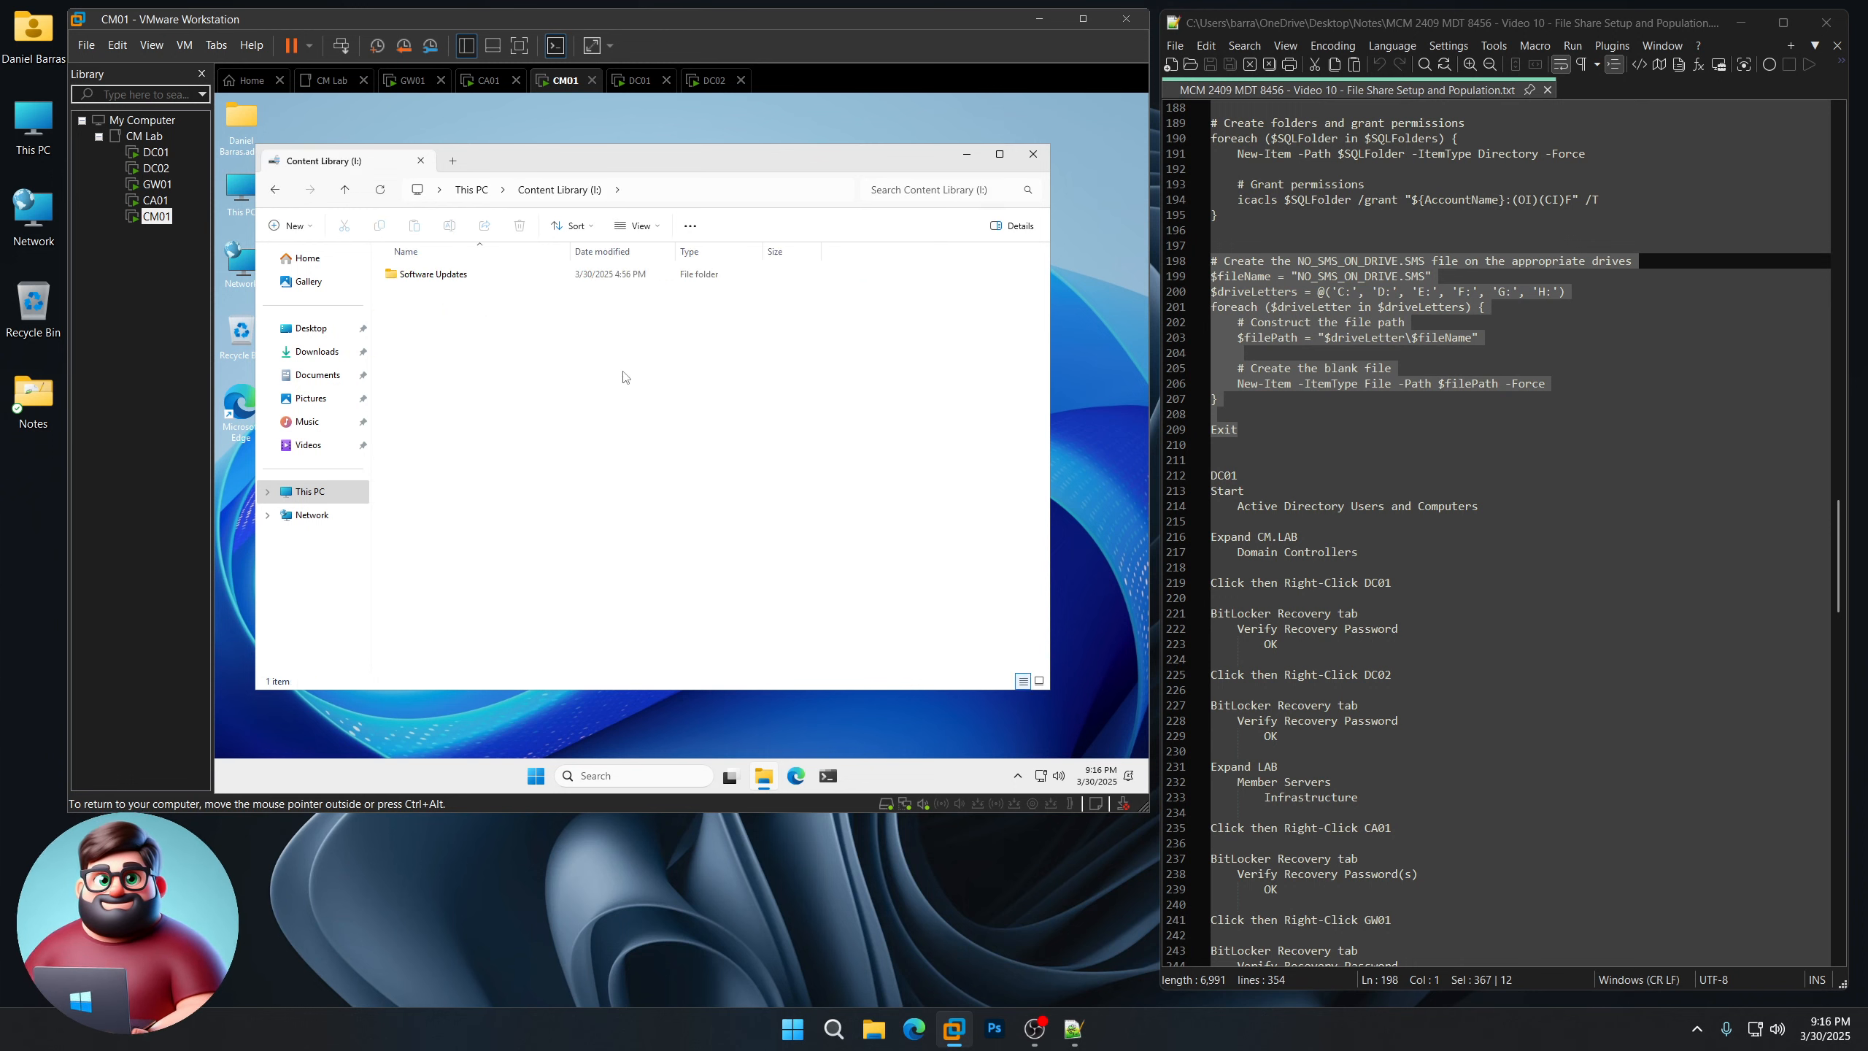
left_click(1033, 154)
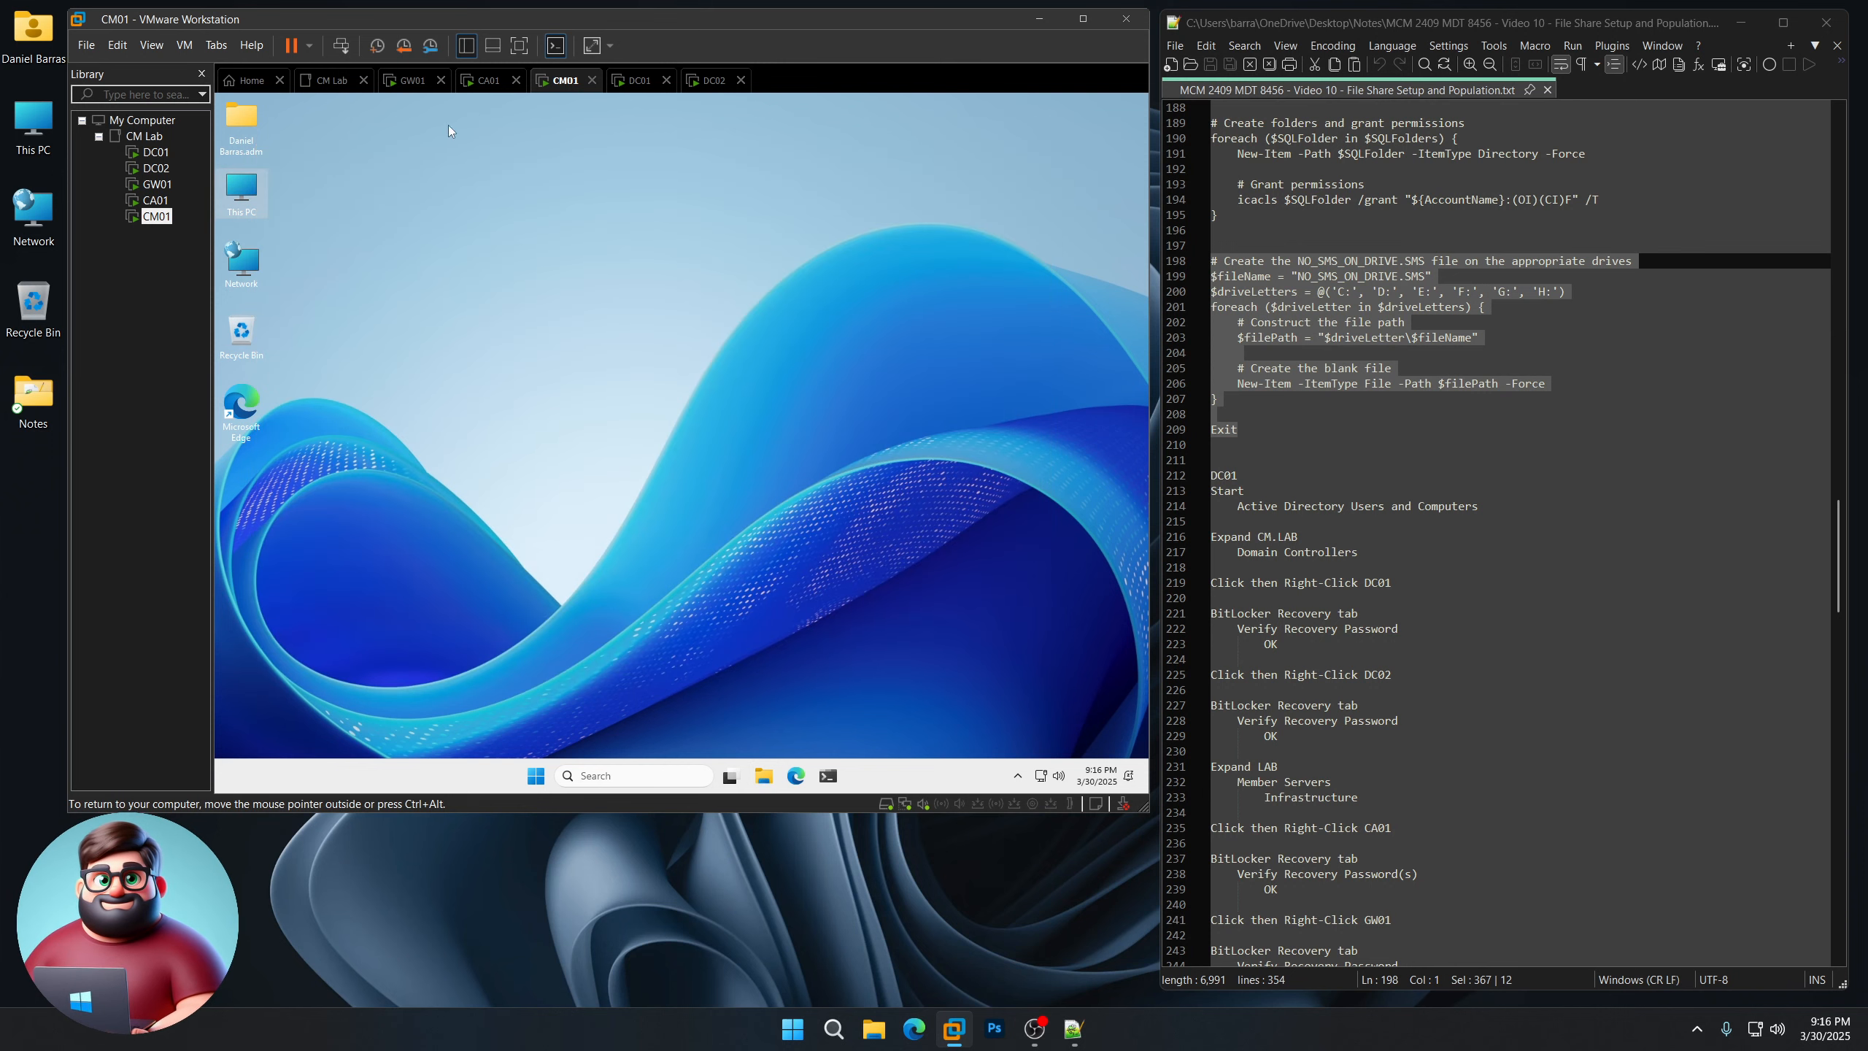
Step: Switch to the DC01 VM and launch Active Directory Users and Computers
left_click(168, 154)
scroll(1327, 509, "down", 4)
left_click(816, 539)
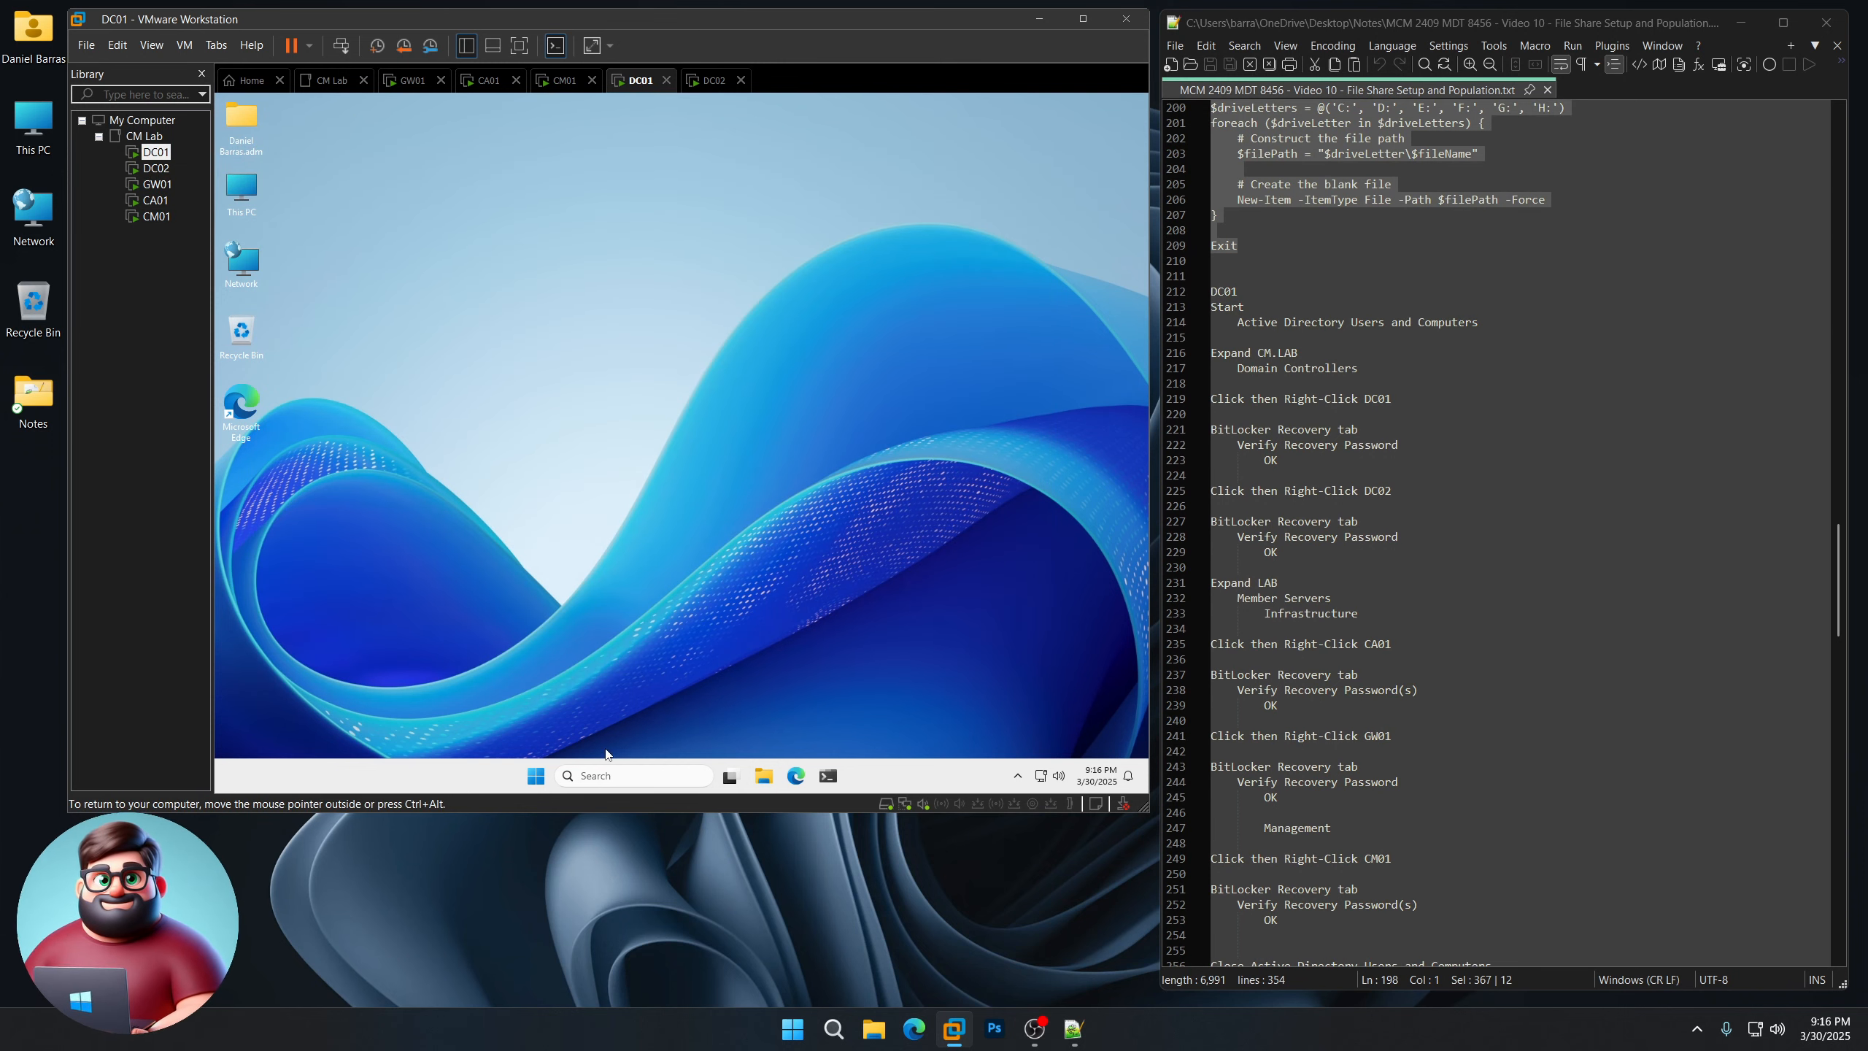
left_click(532, 778)
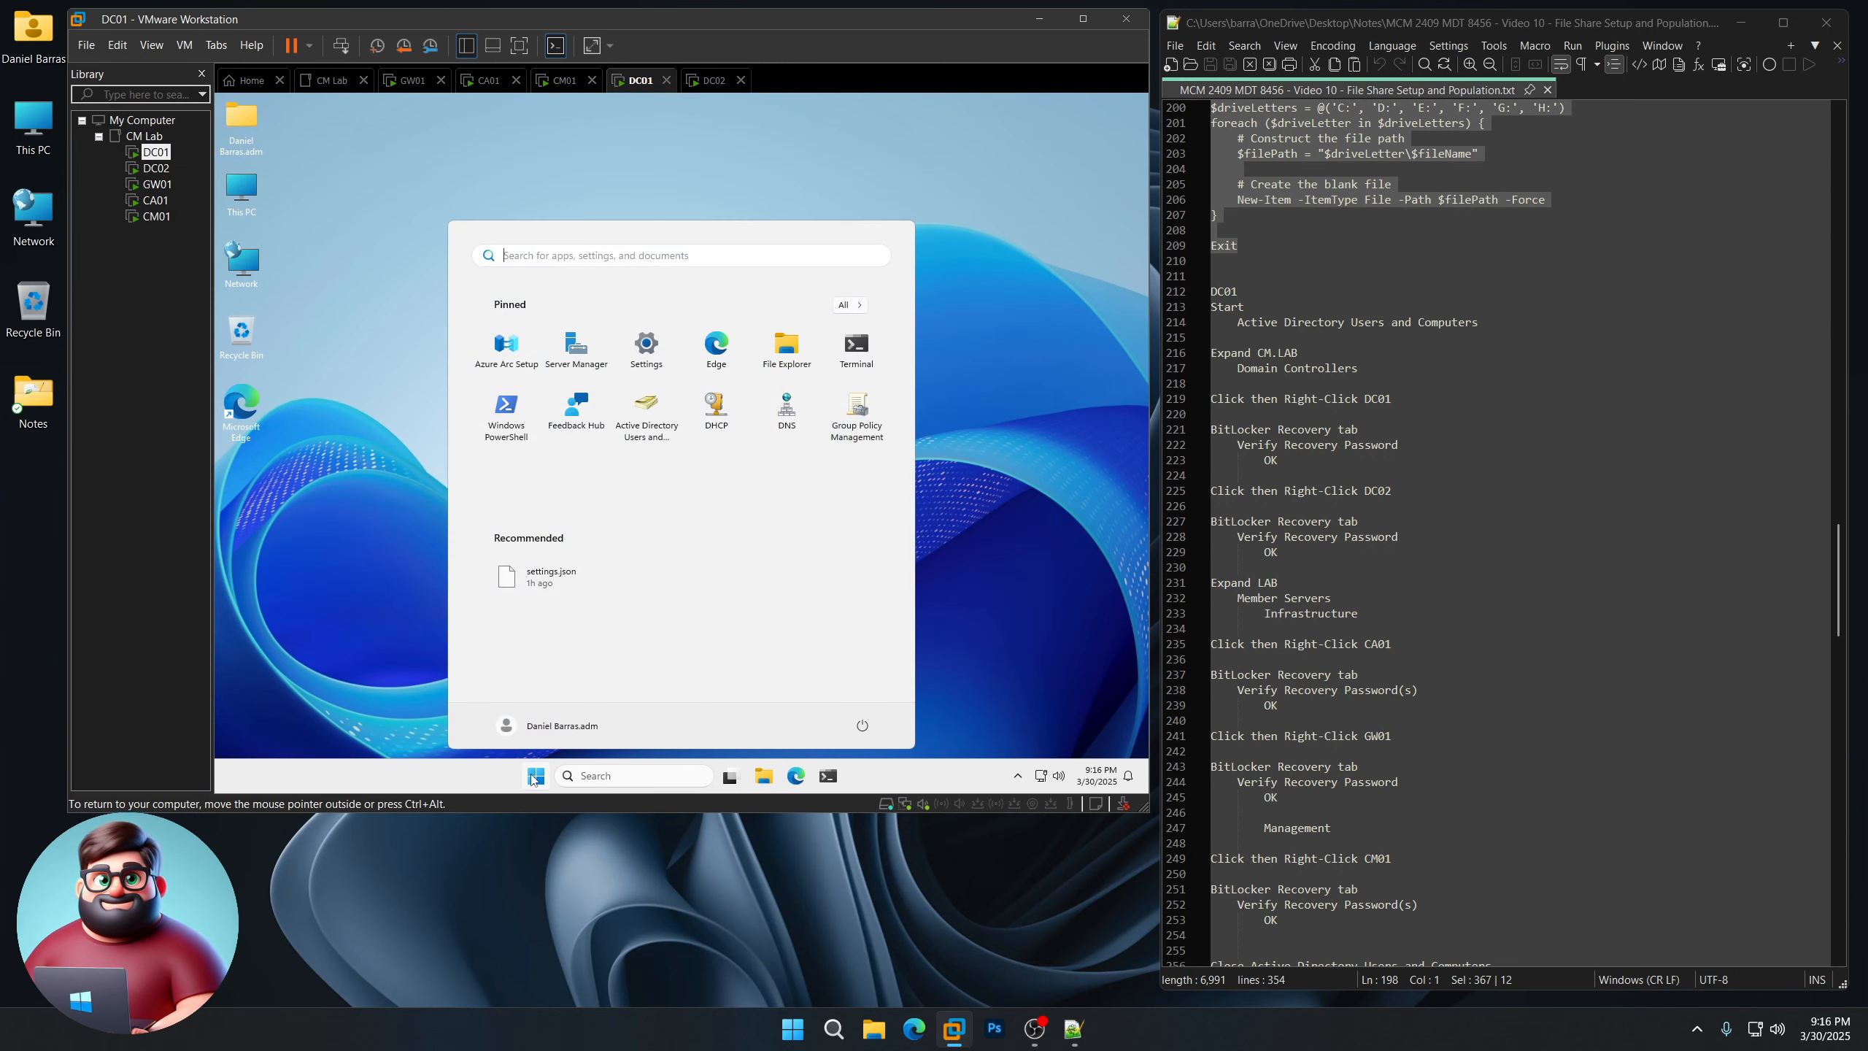
left_click(649, 429)
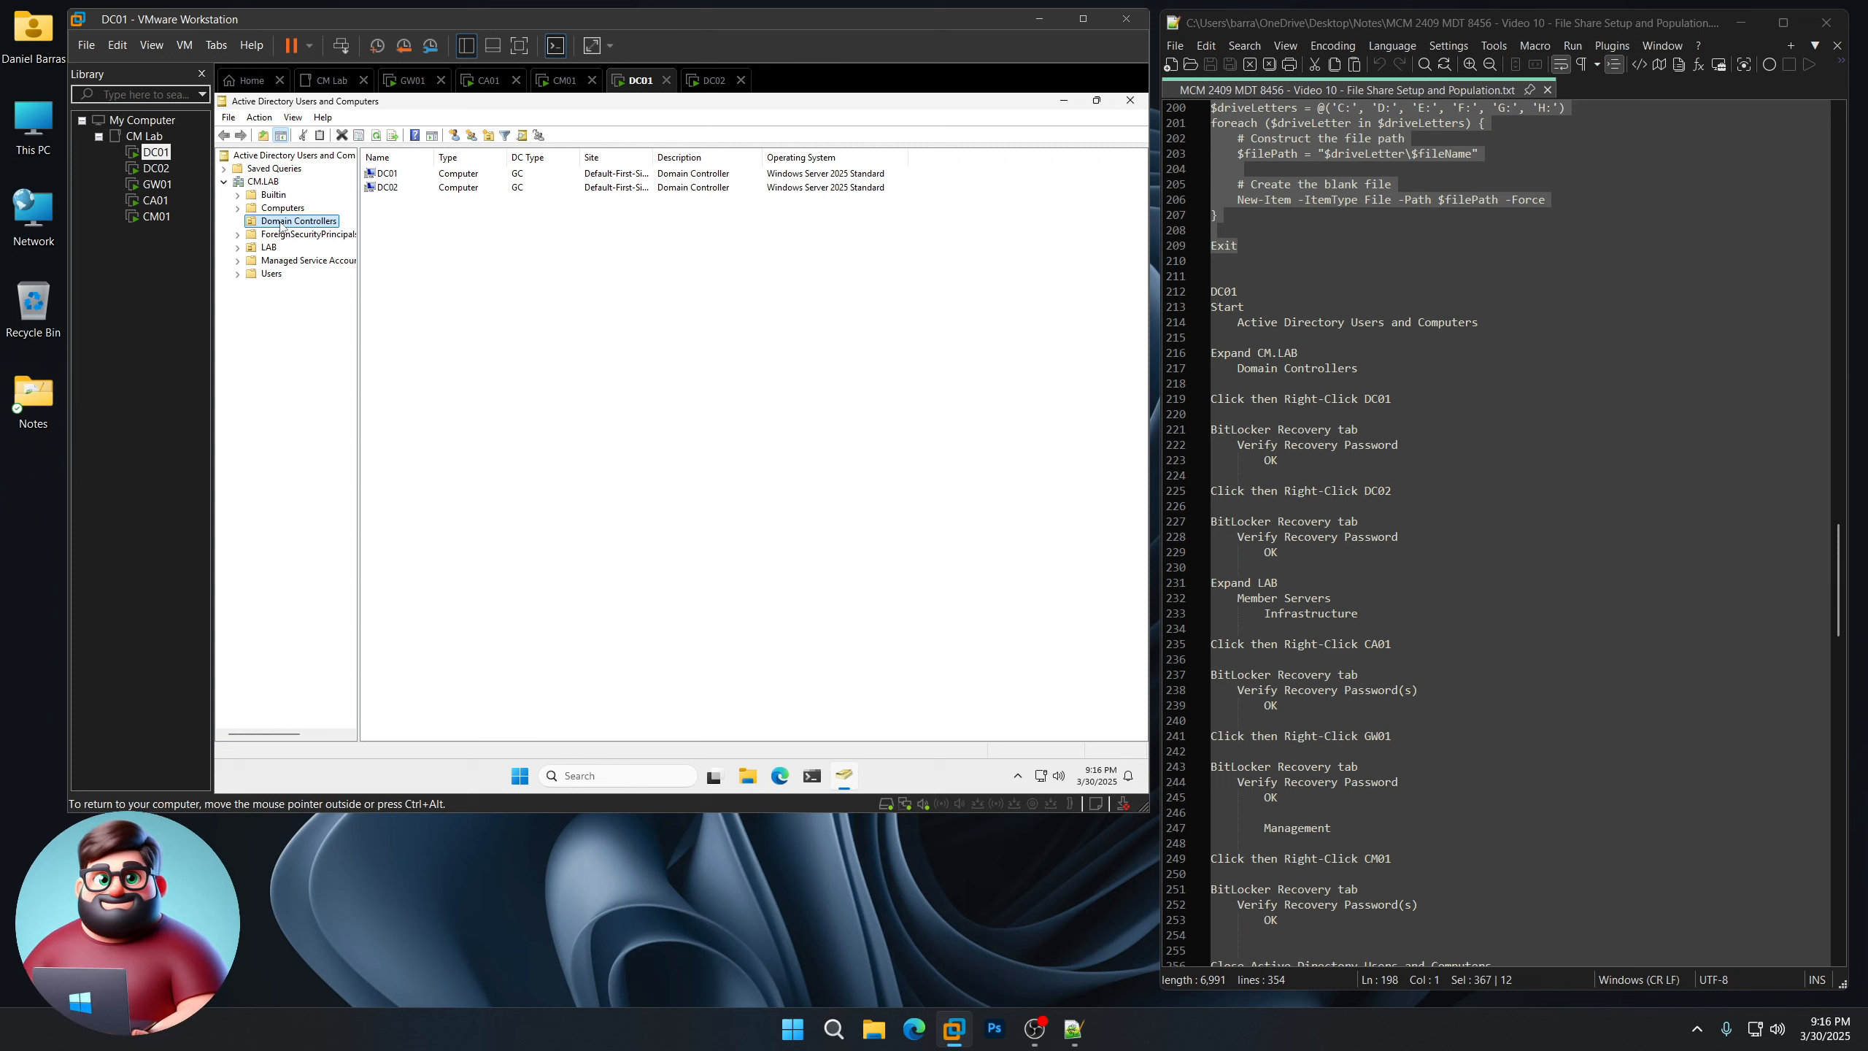
Step: Check the BitLocker Recovery tab in DC01's and DC02's properties, then expand the LAB OU
left_click(413, 176)
right_click(413, 175)
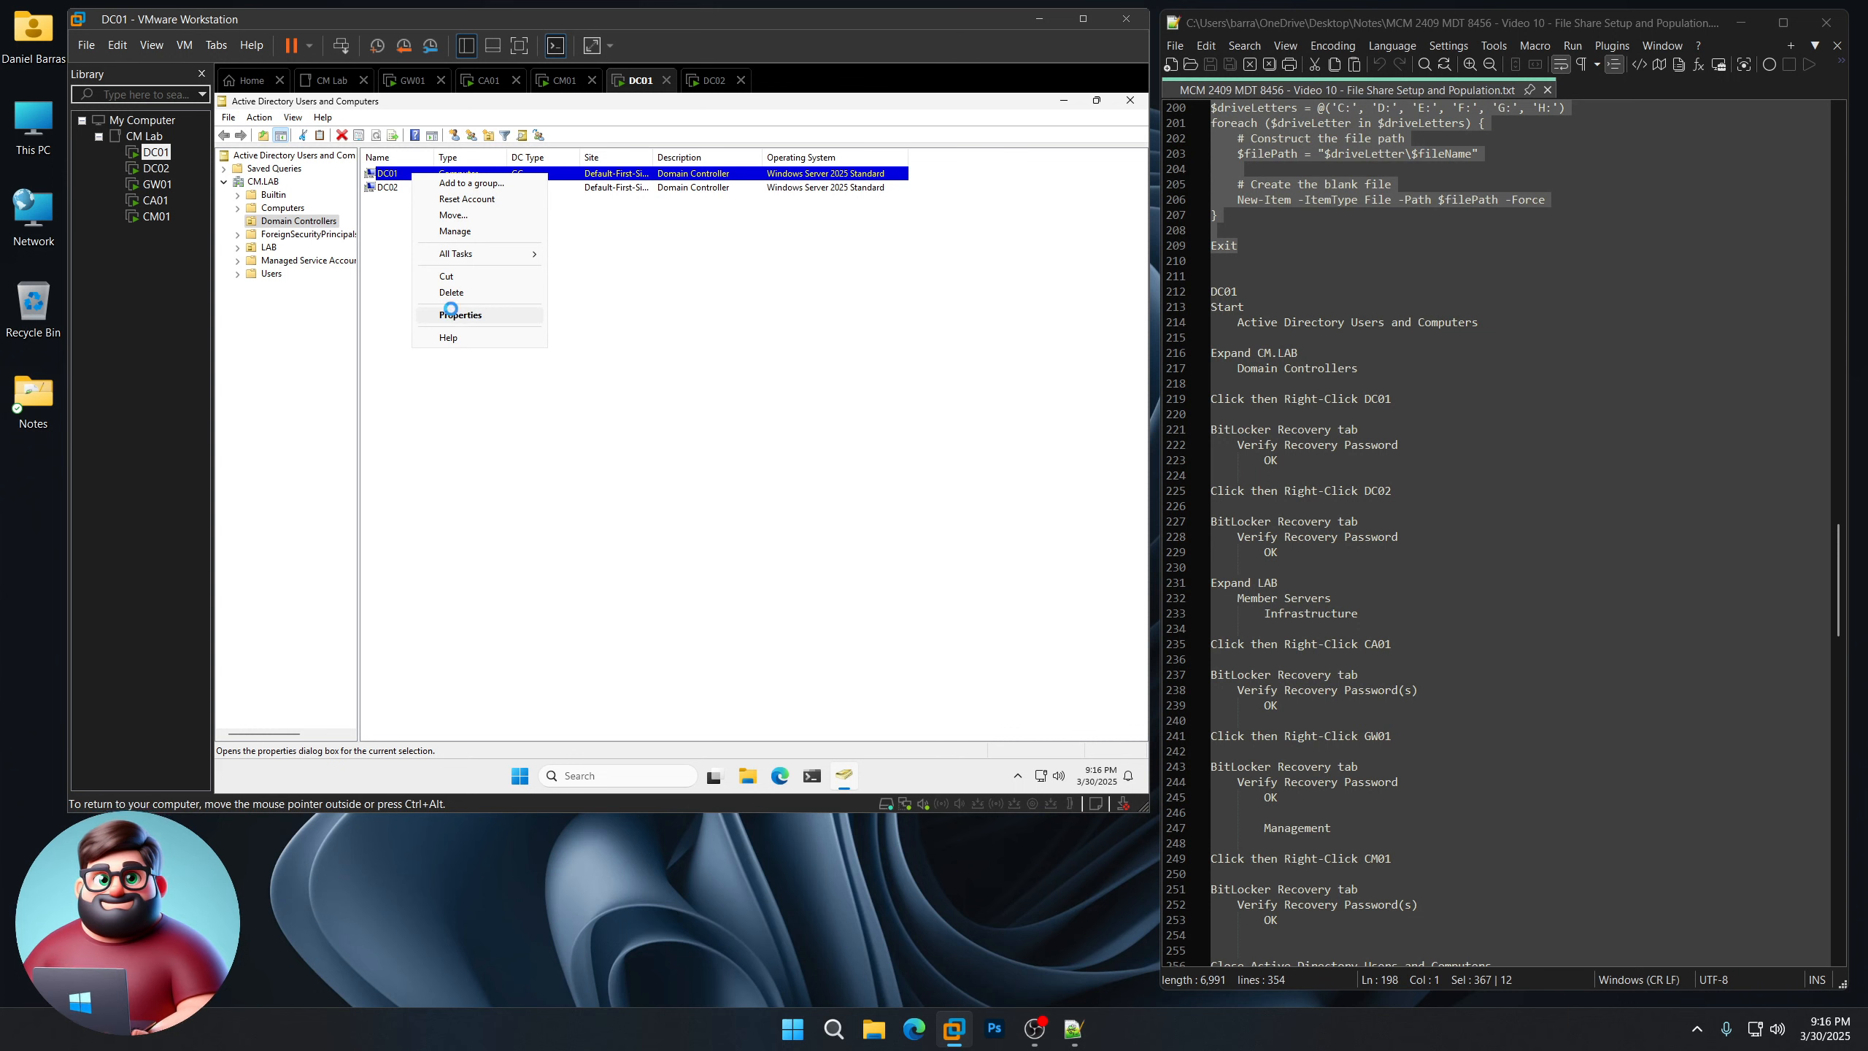
left_click(445, 315)
left_click(781, 266)
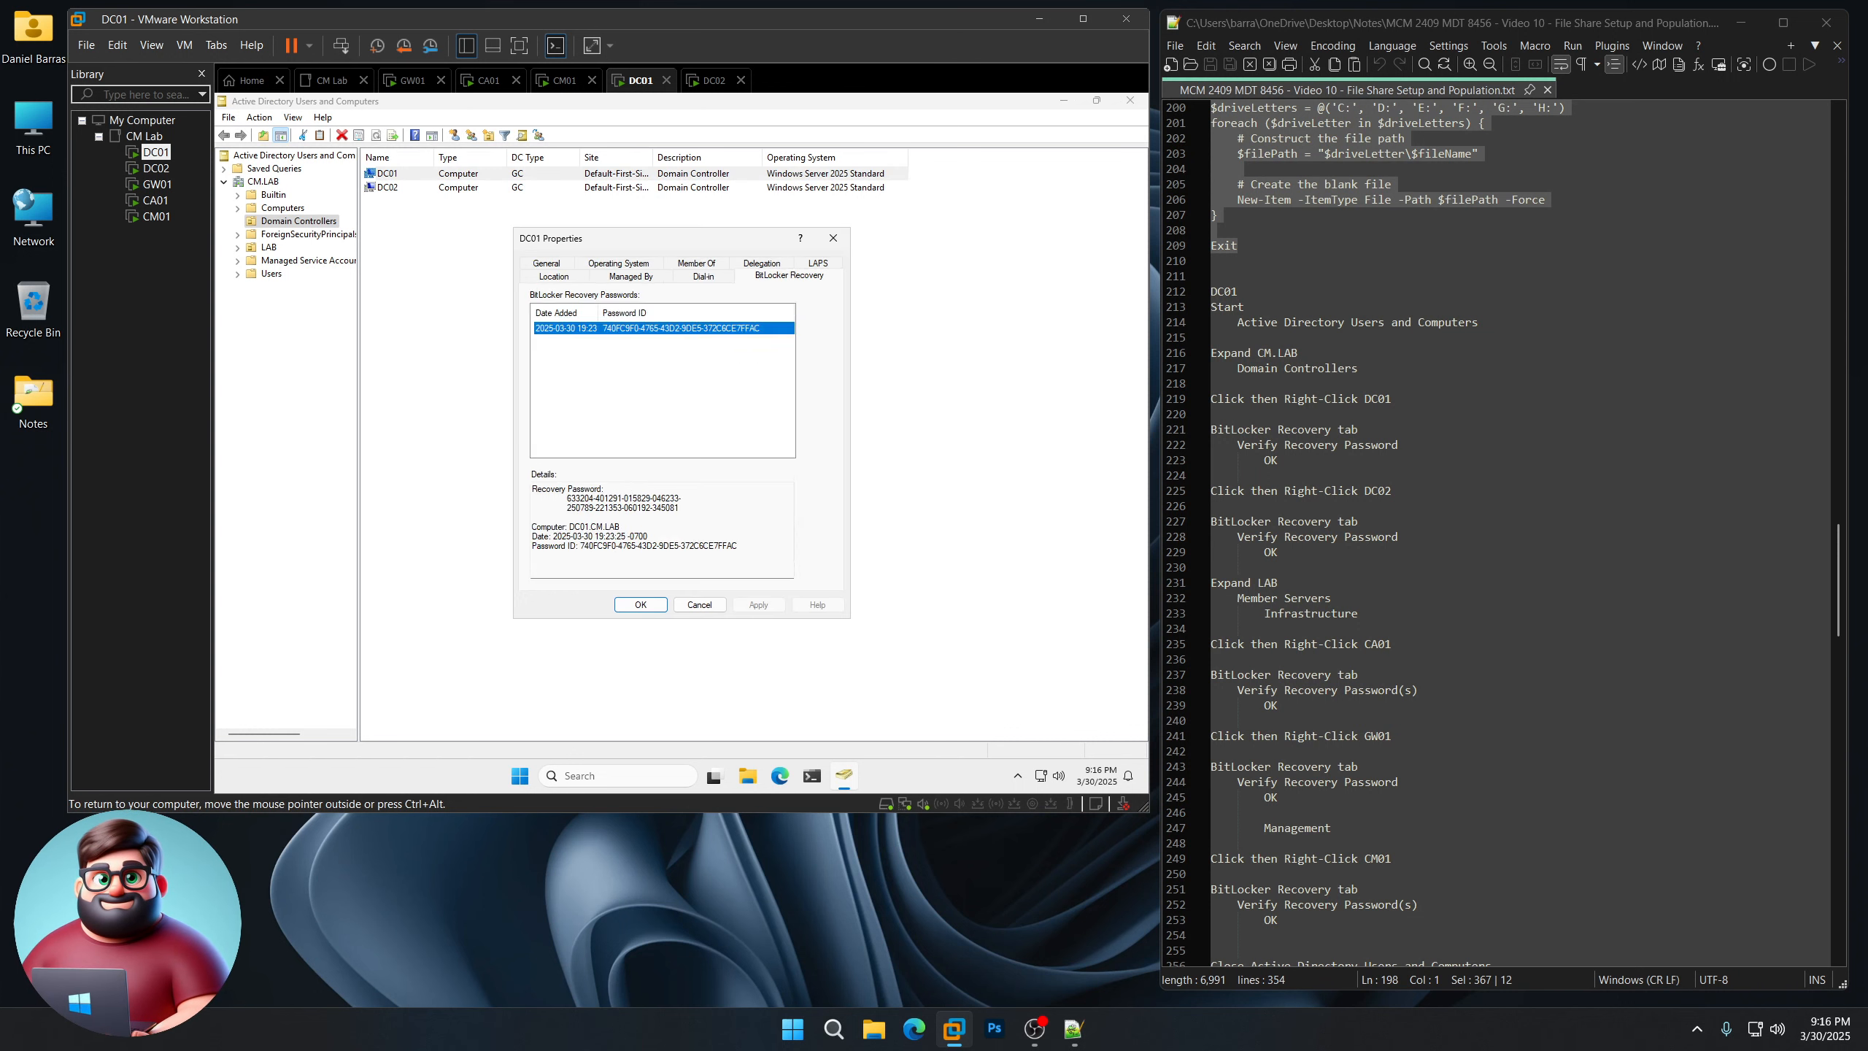
left_click(641, 604)
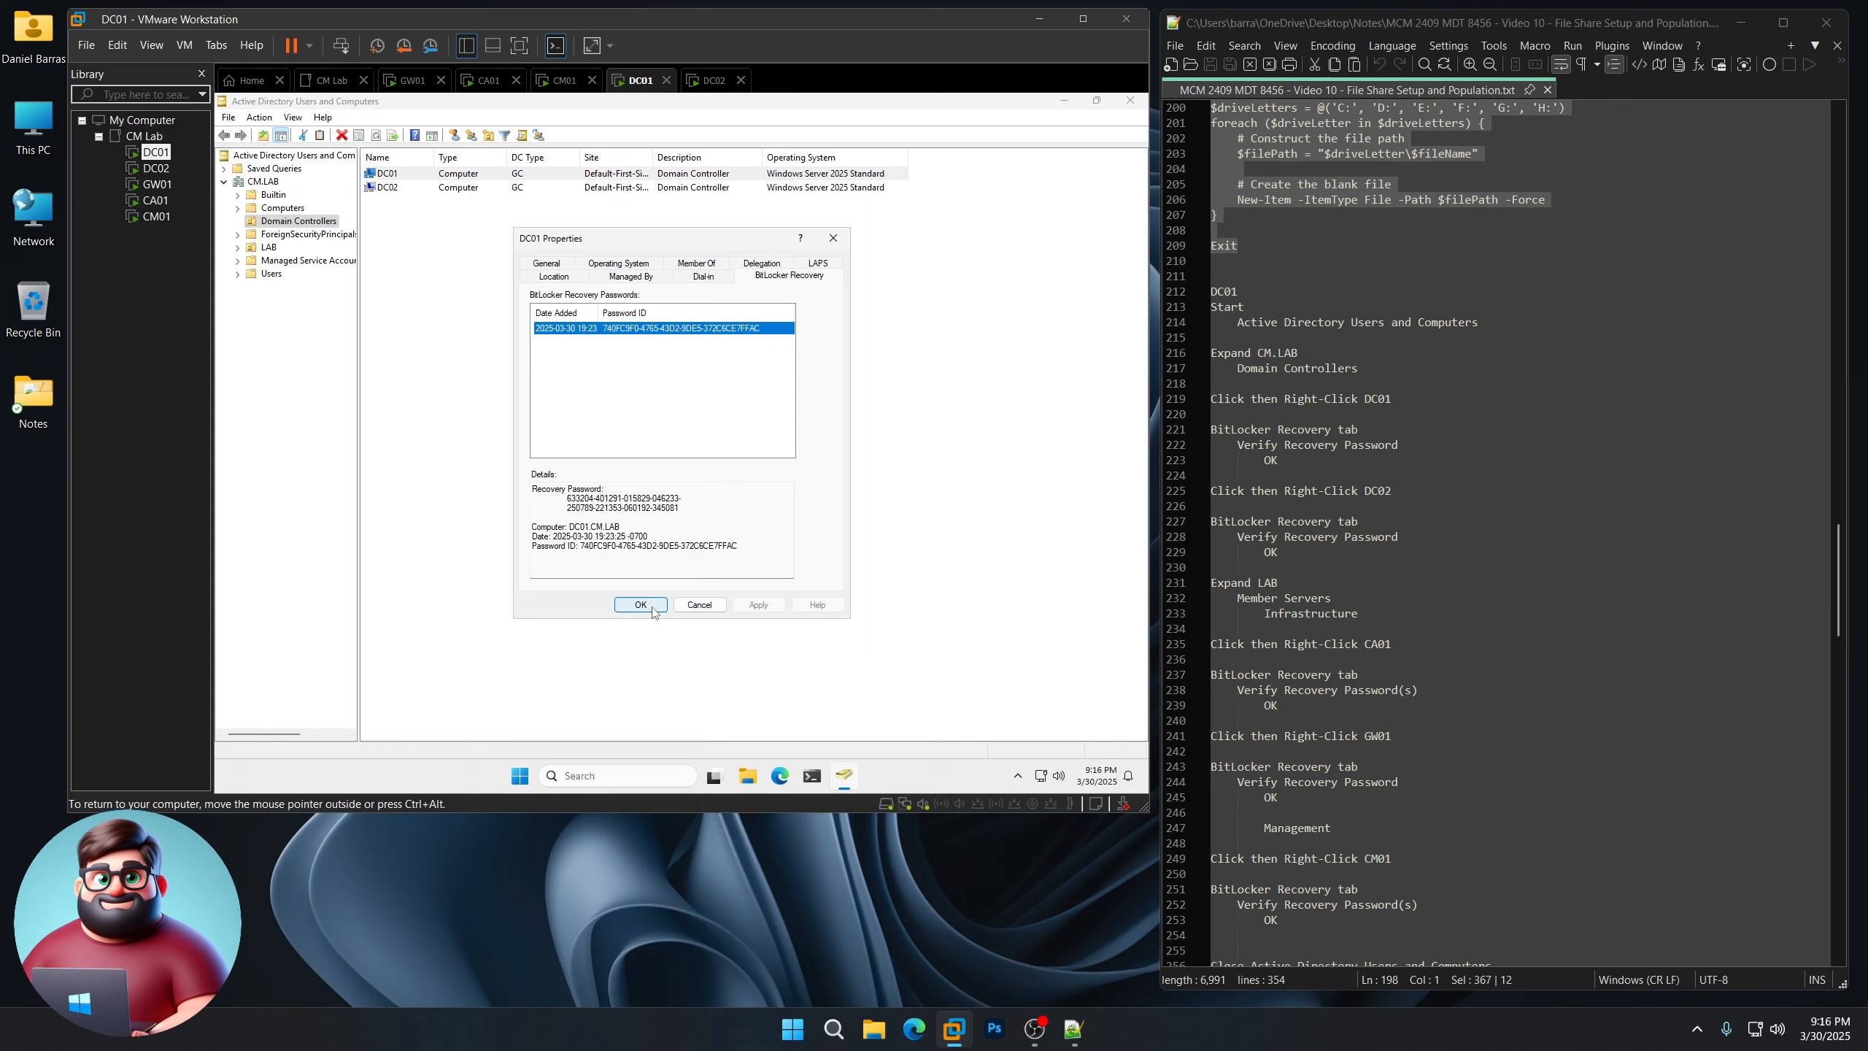
right_click(588, 188)
left_click(654, 333)
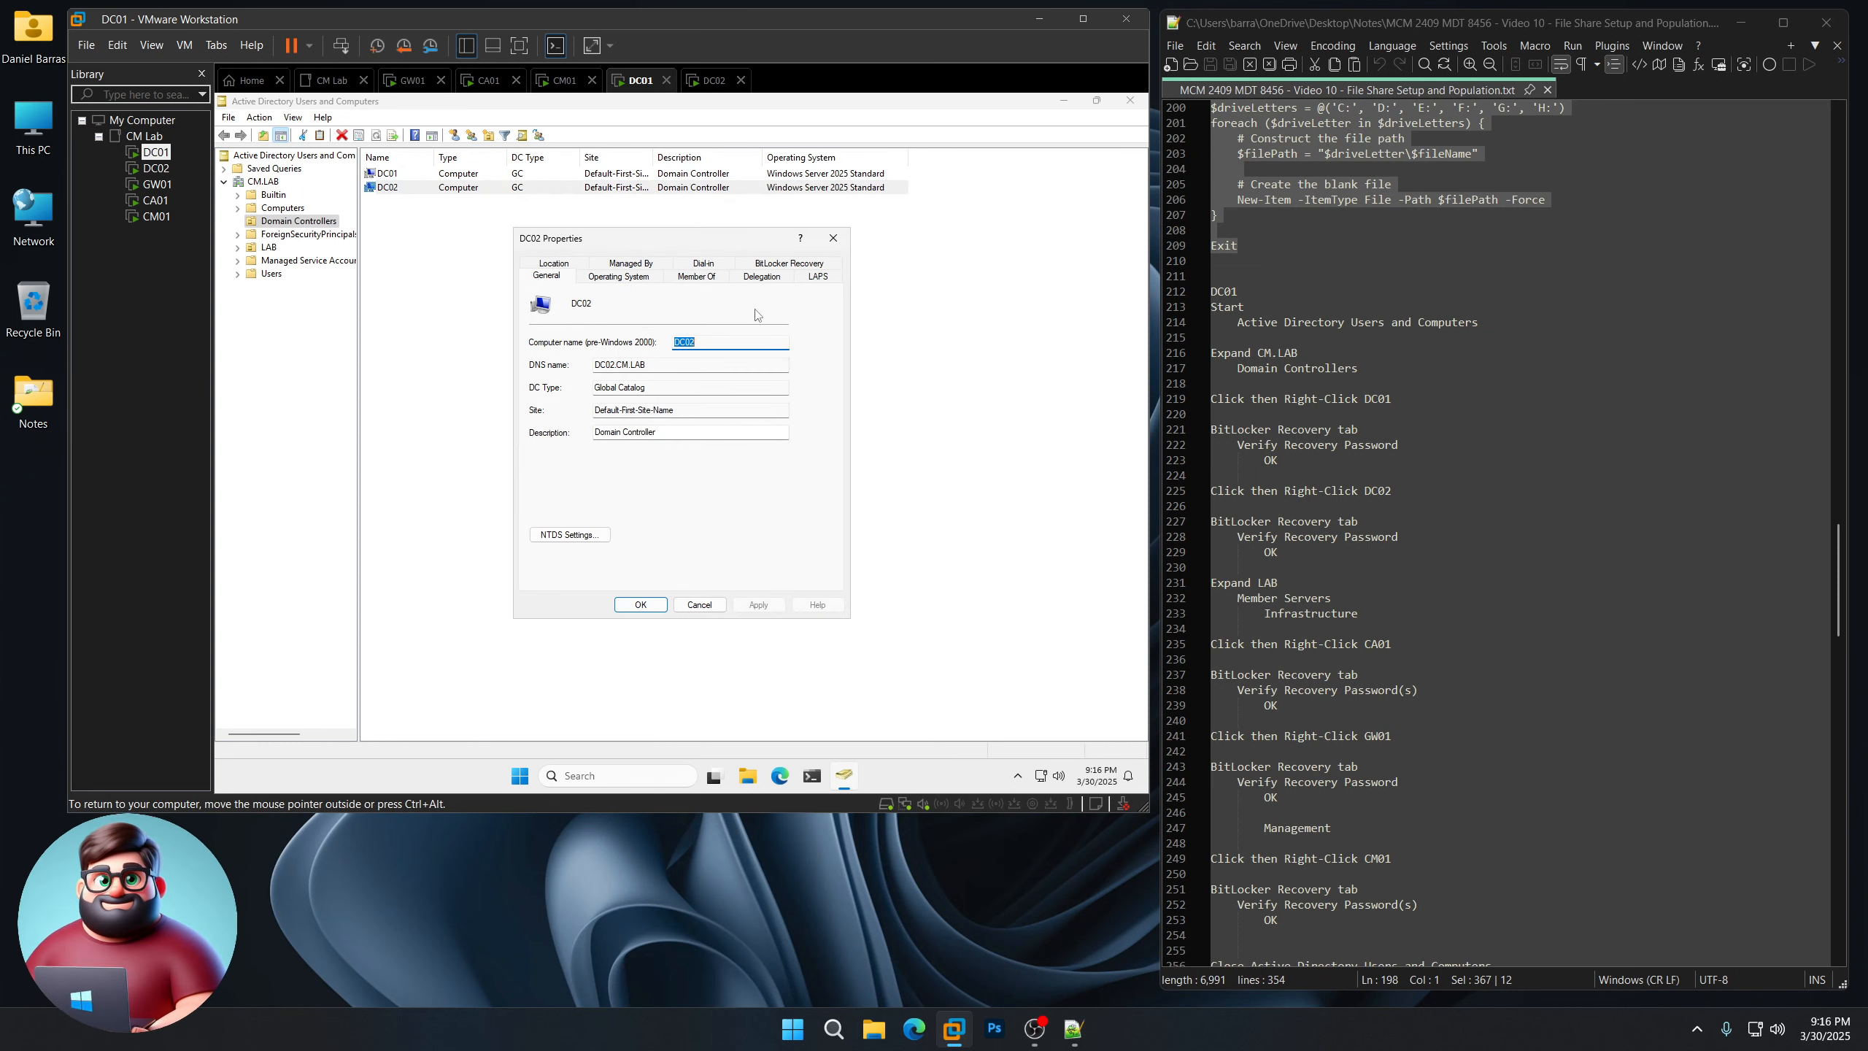
left_click(791, 263)
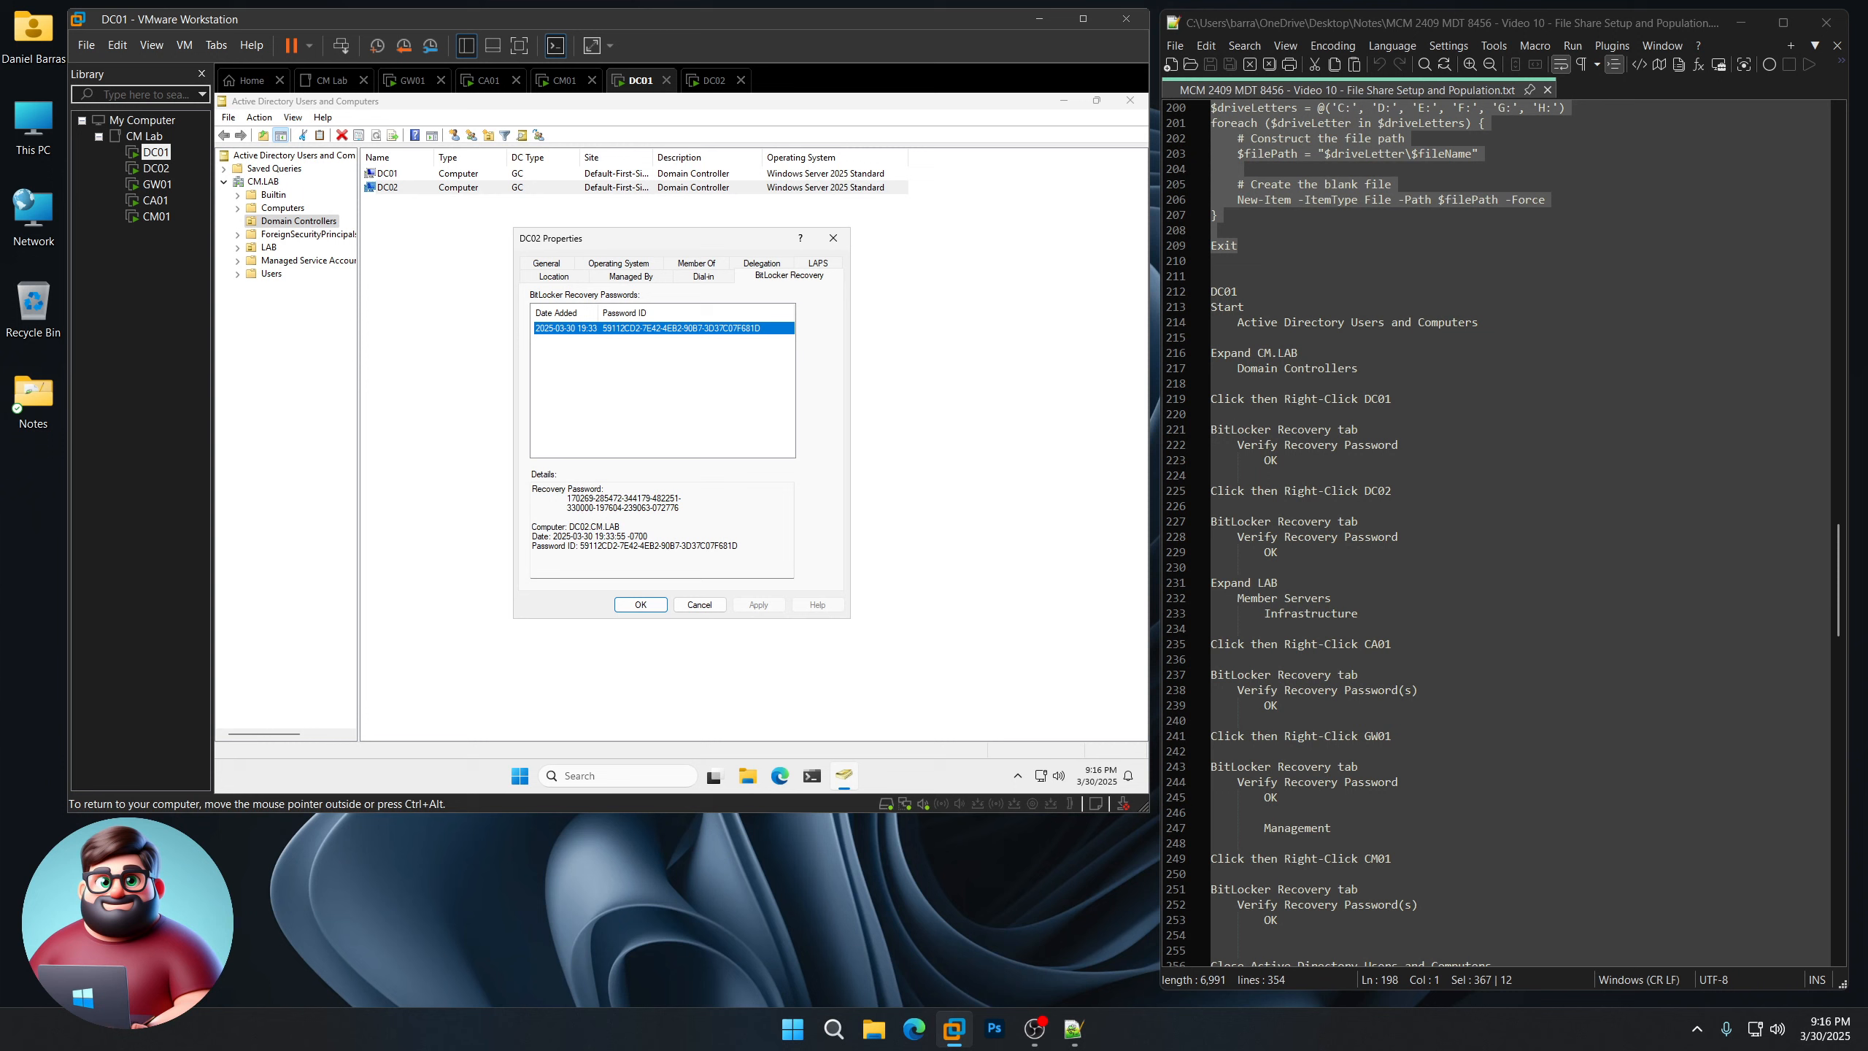
left_click(641, 604)
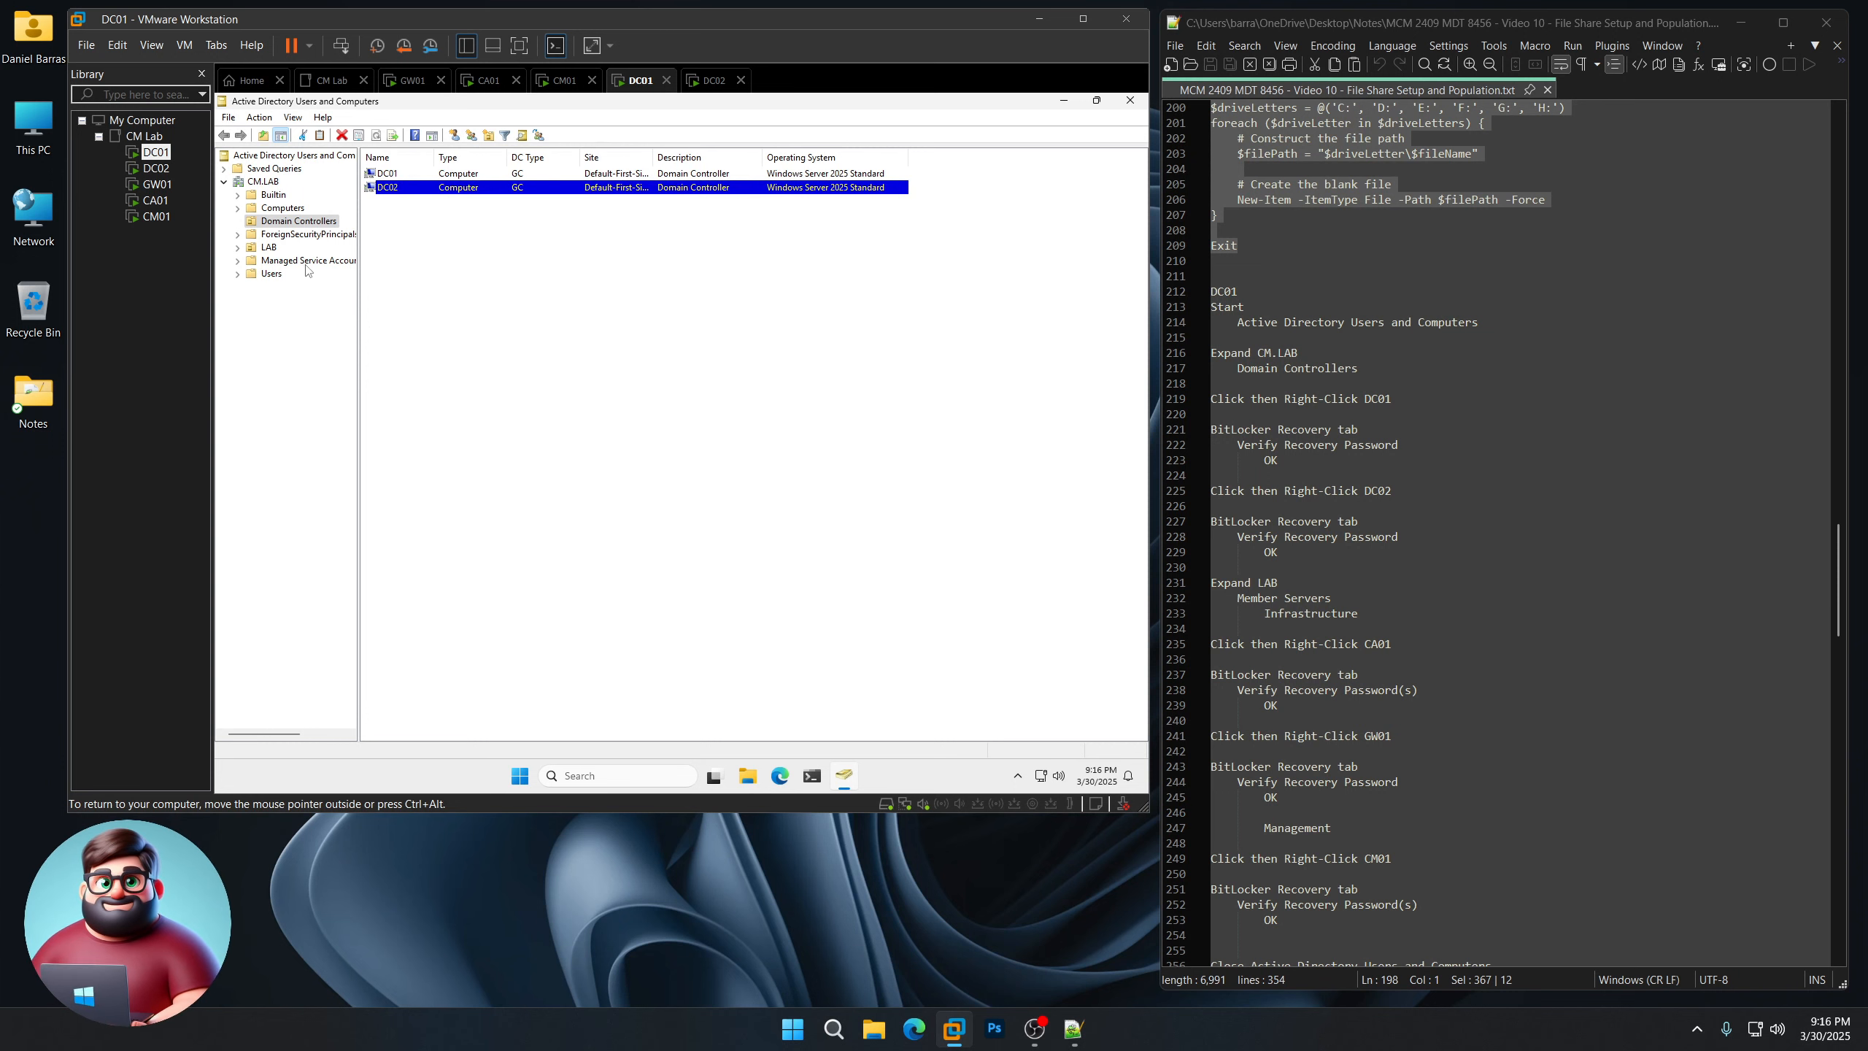
left_click(239, 248)
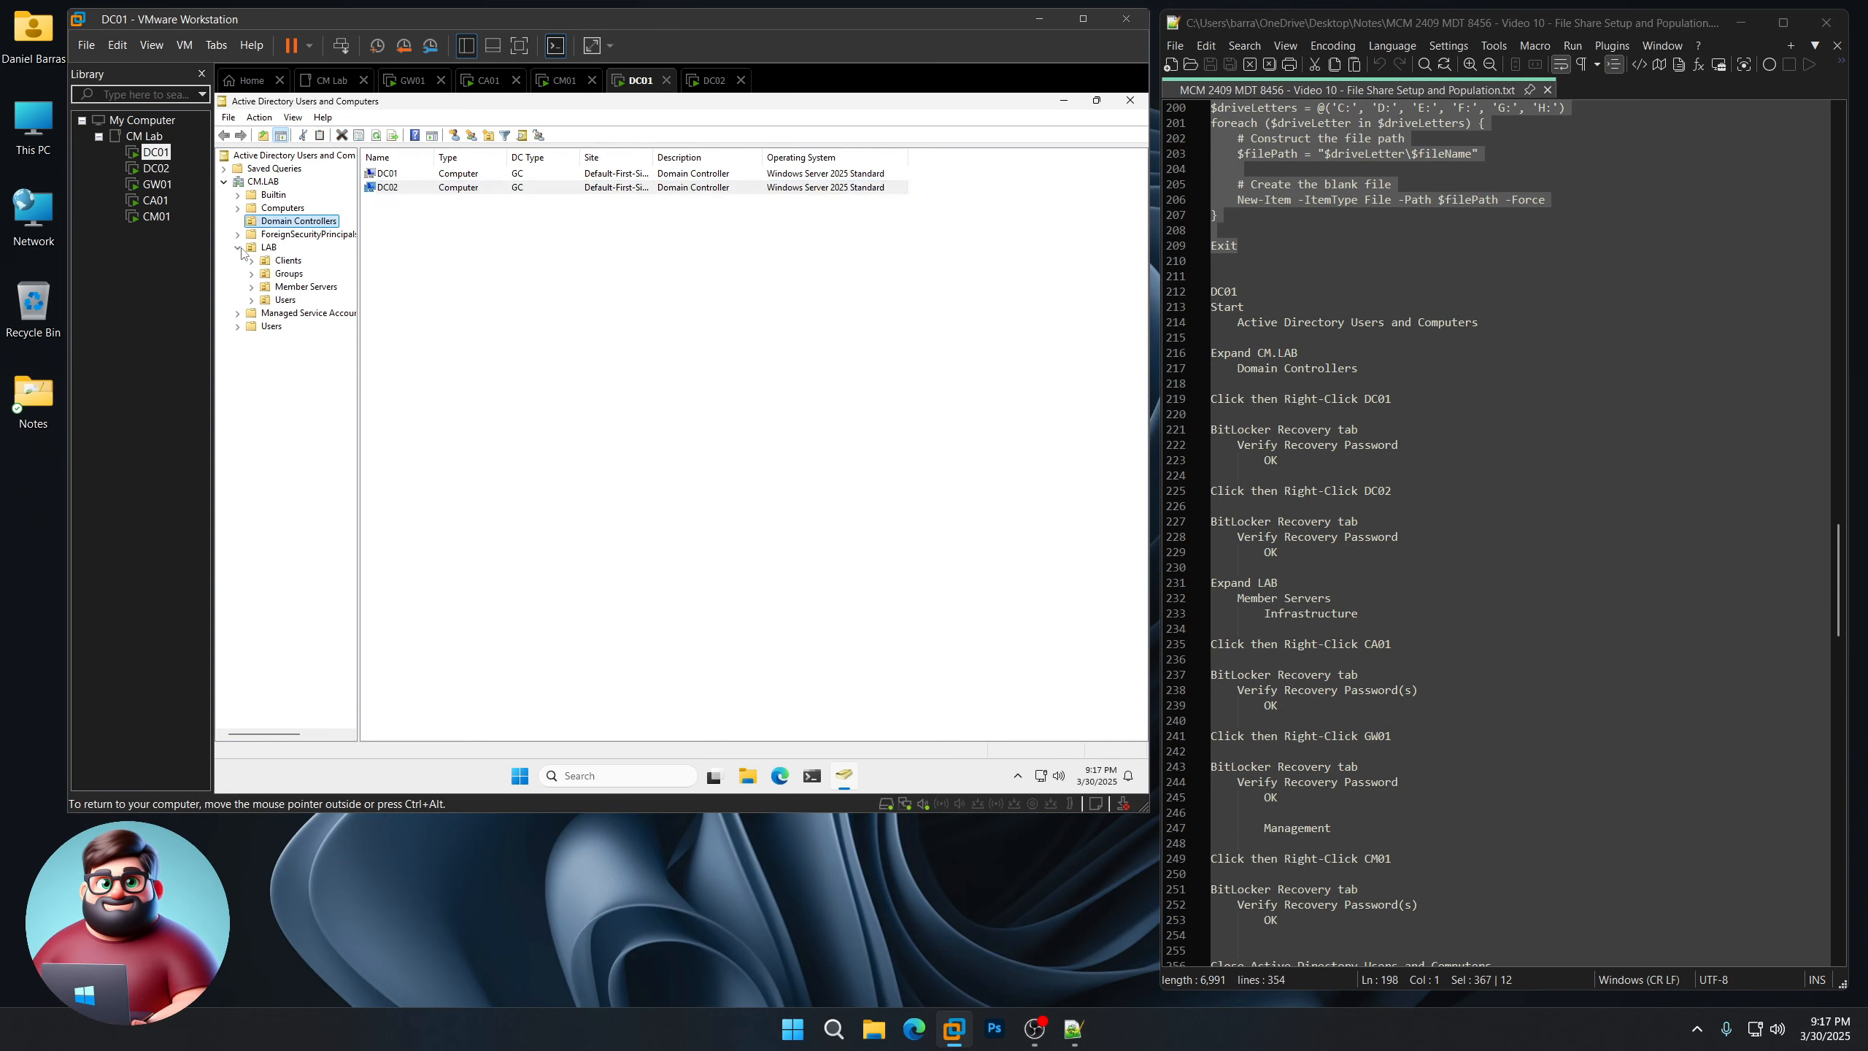
Step: Expand Member Servers > Infrastructure and review CA01's BitLocker recovery passwords
scroll(1326, 457, "down", 6)
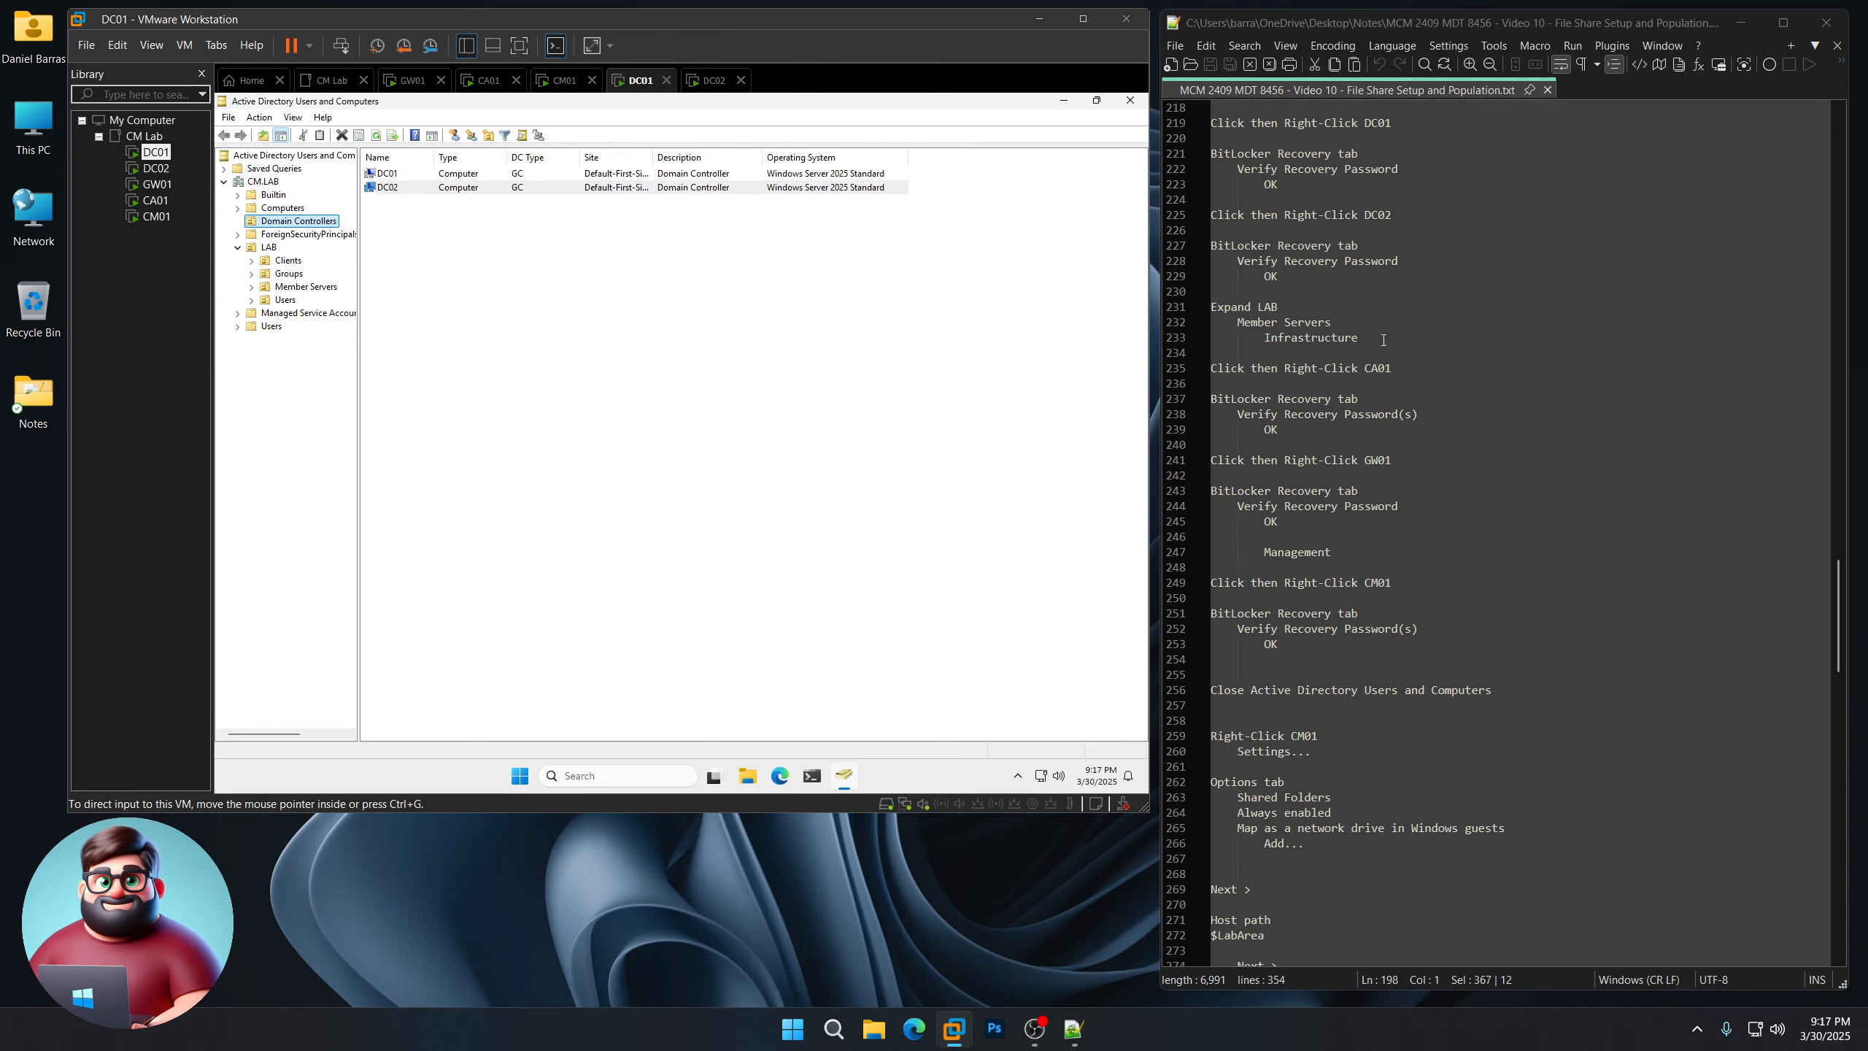
left_click_drag(1382, 340, 1211, 305)
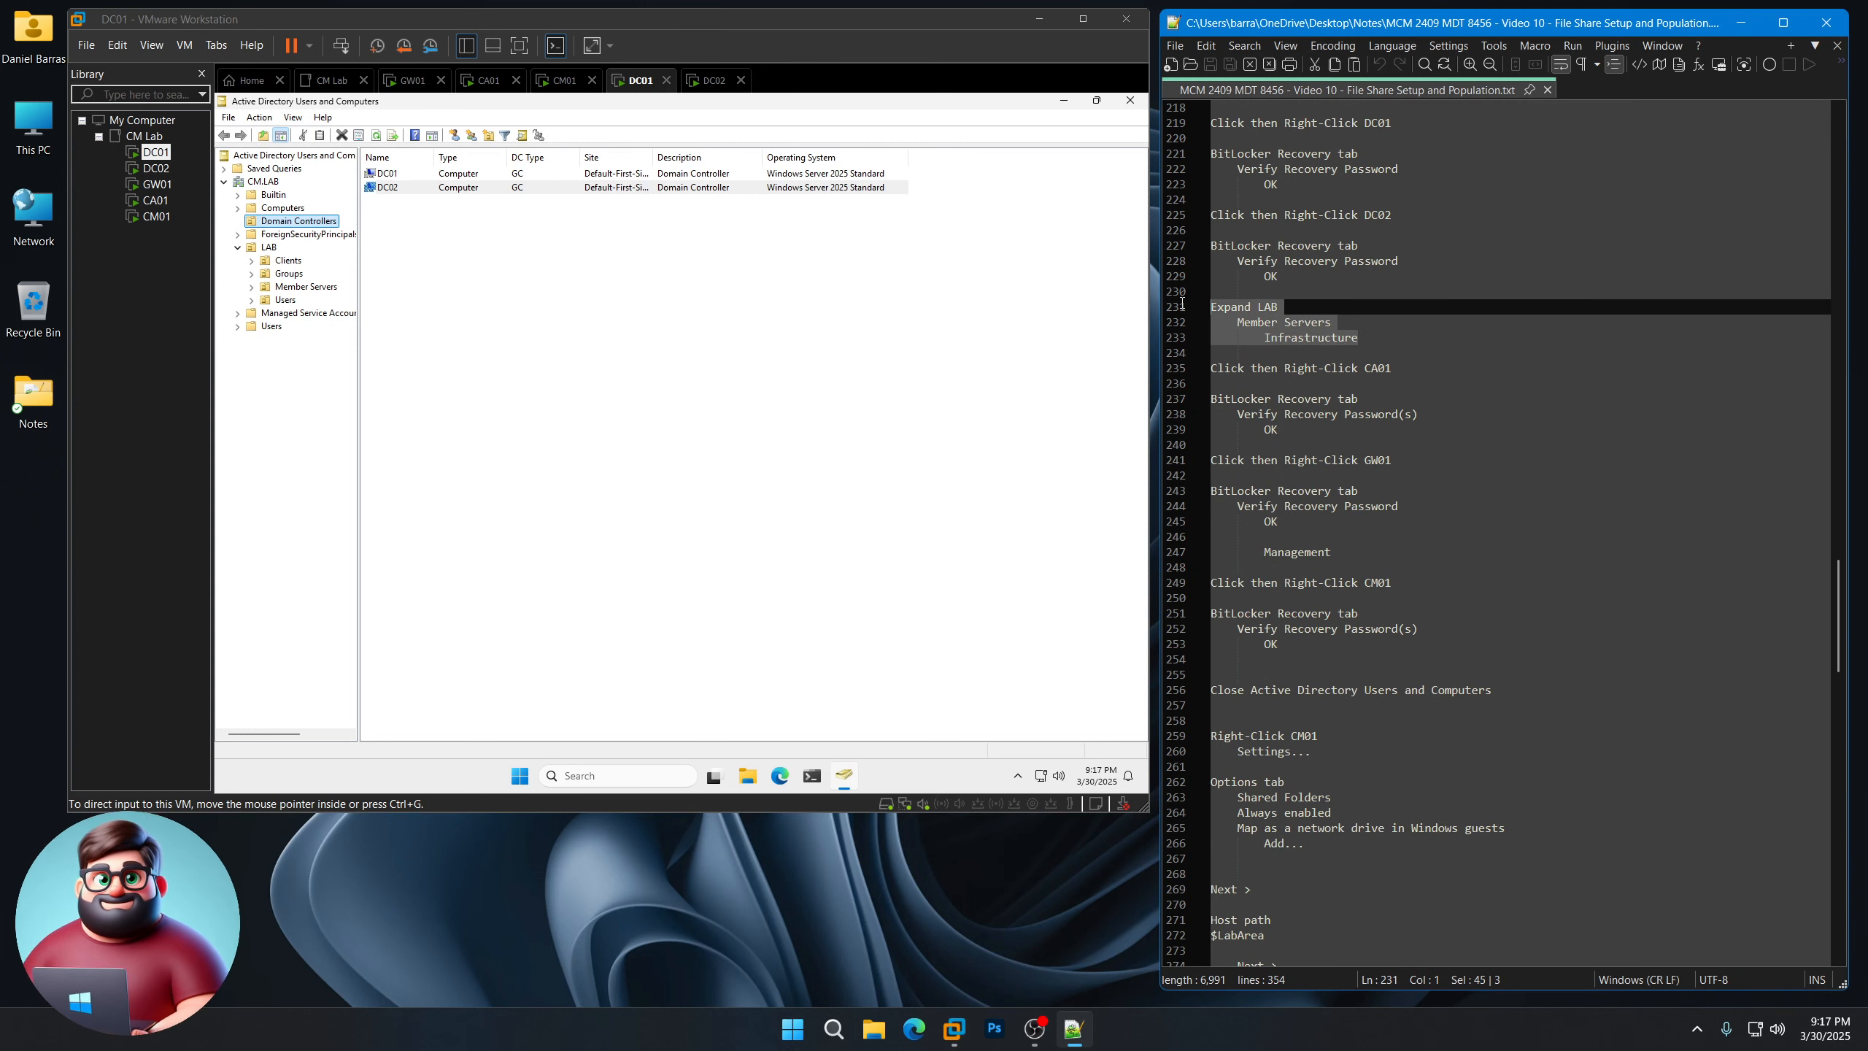
left_click(252, 286)
left_click(307, 300)
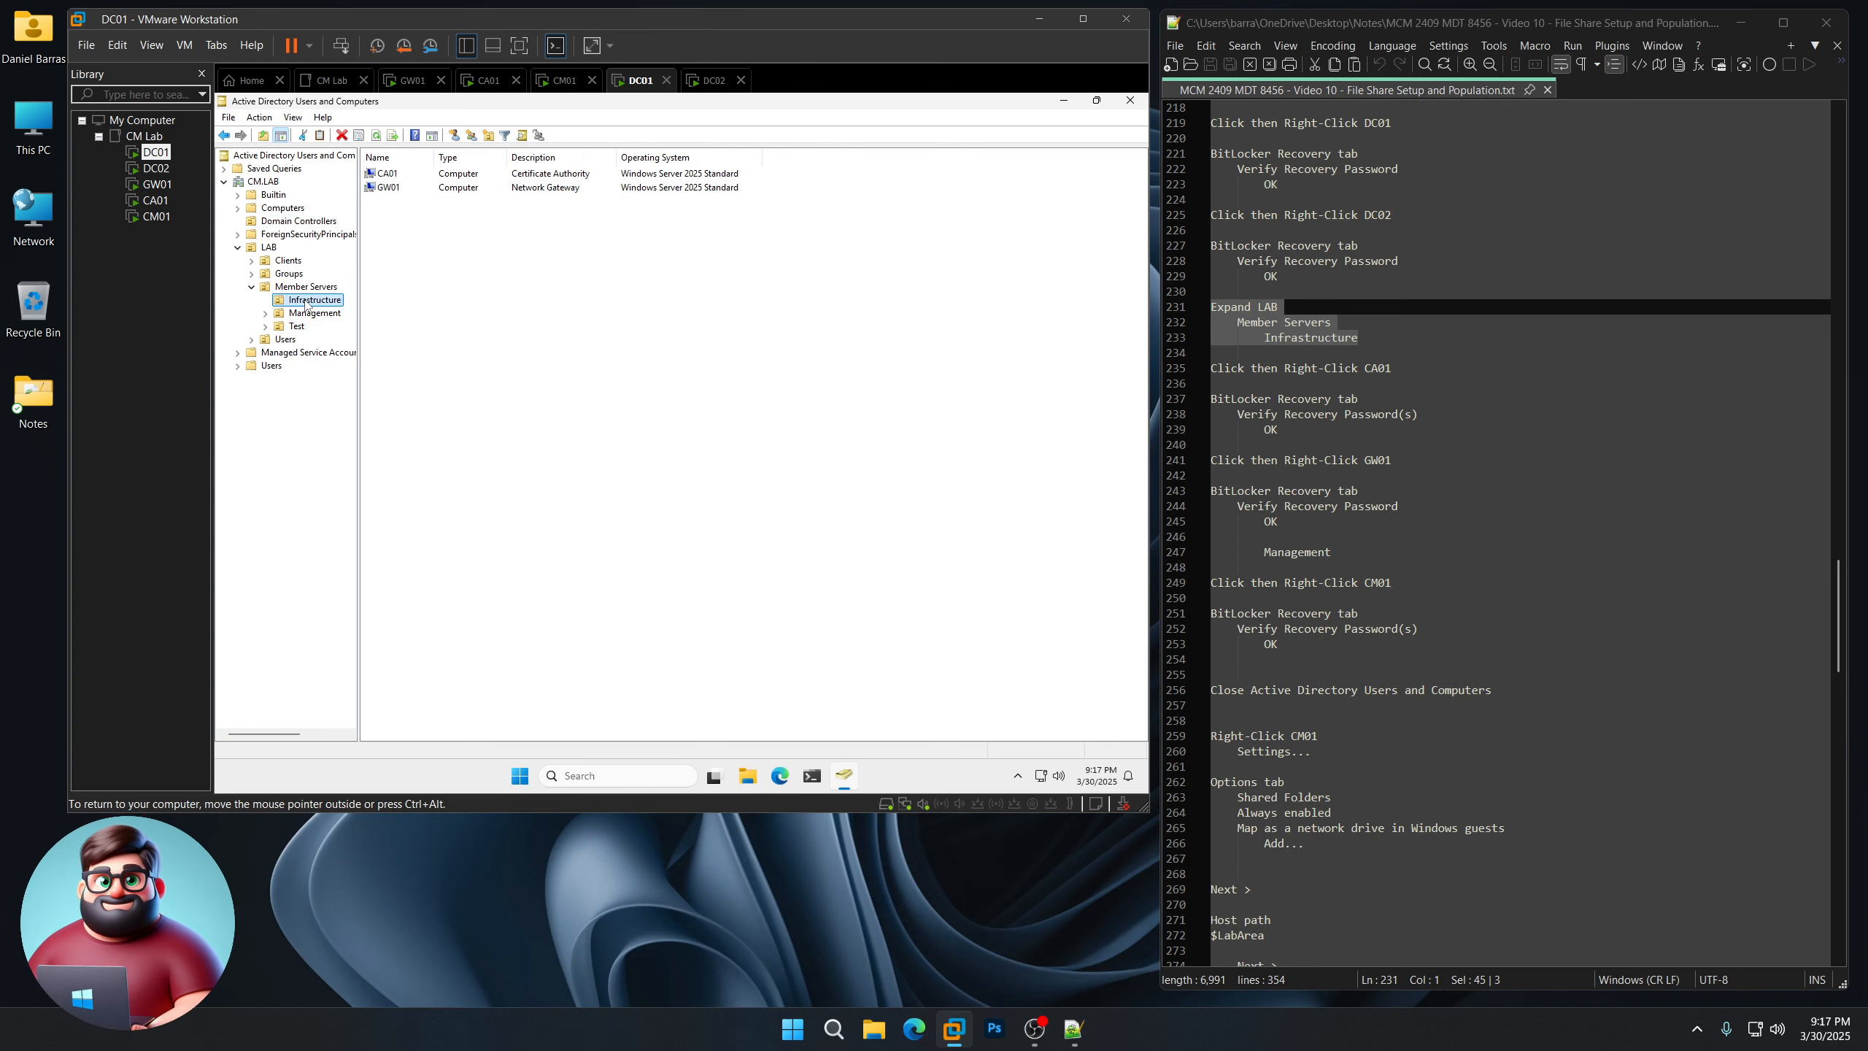
left_click(445, 175)
right_click(445, 175)
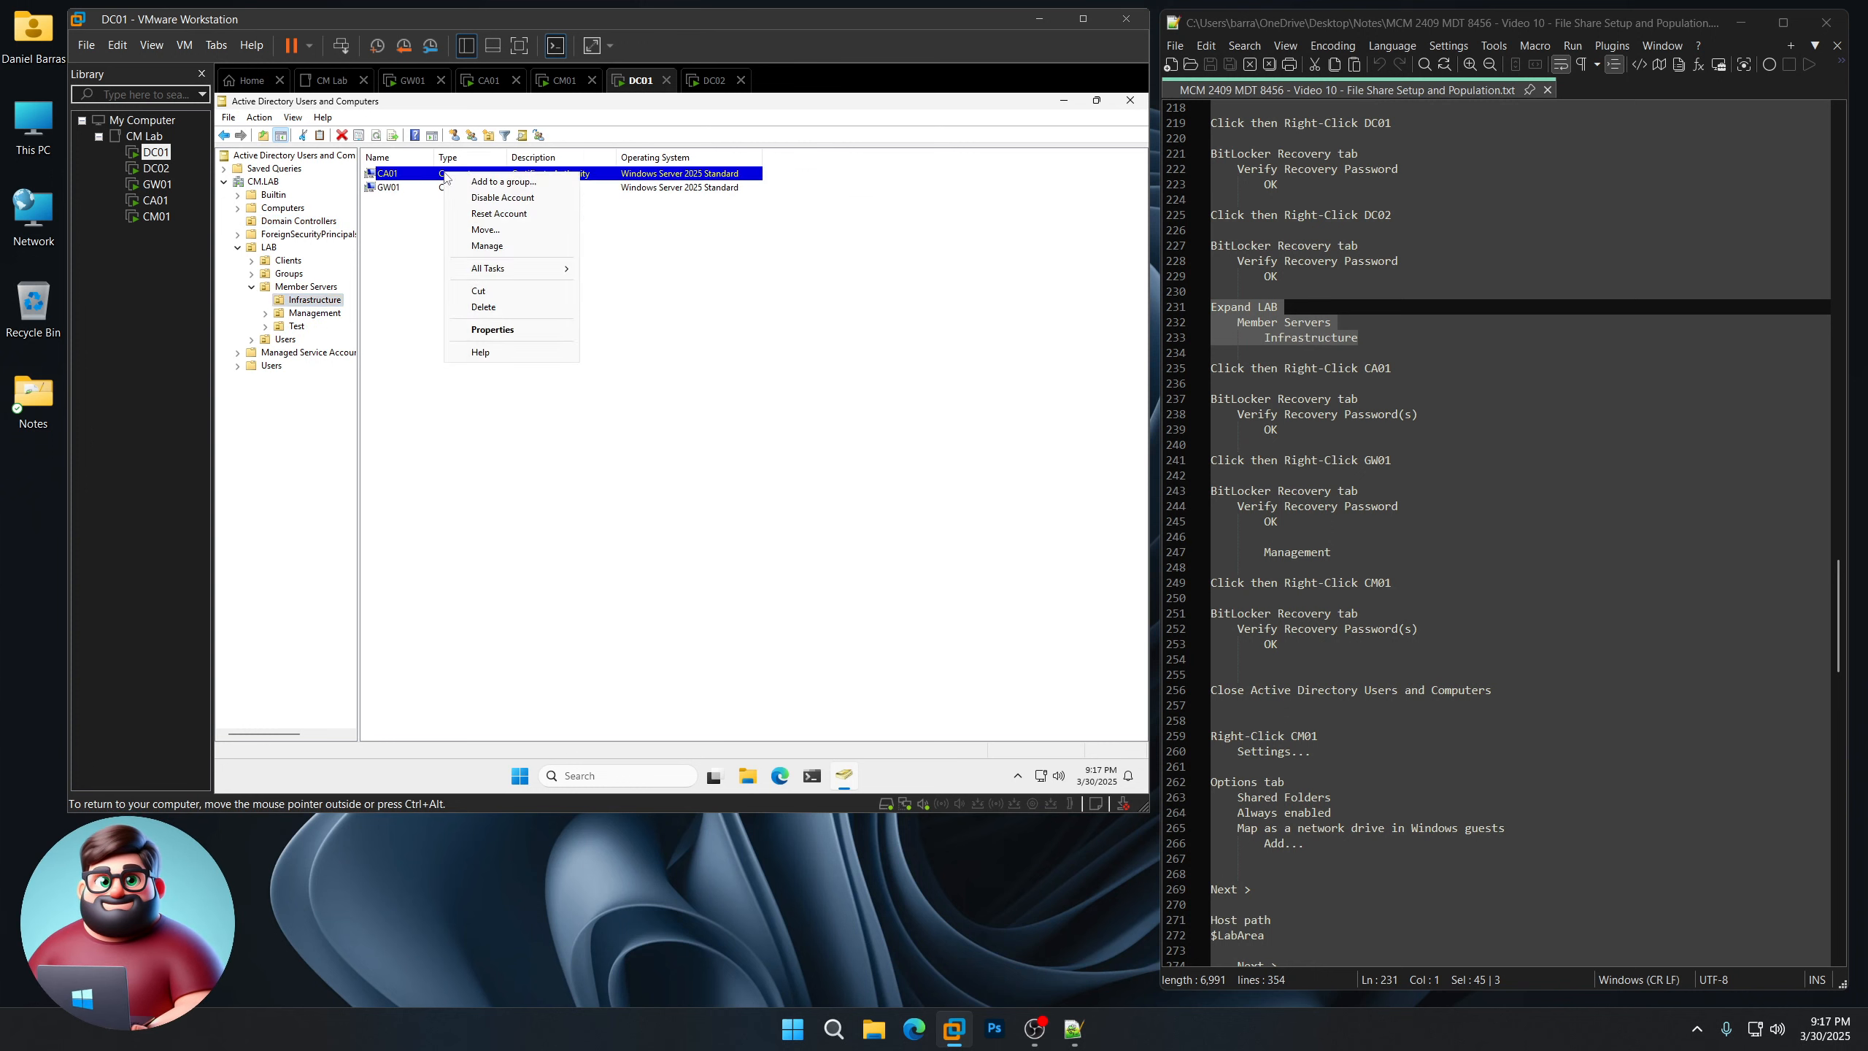
left_click(471, 330)
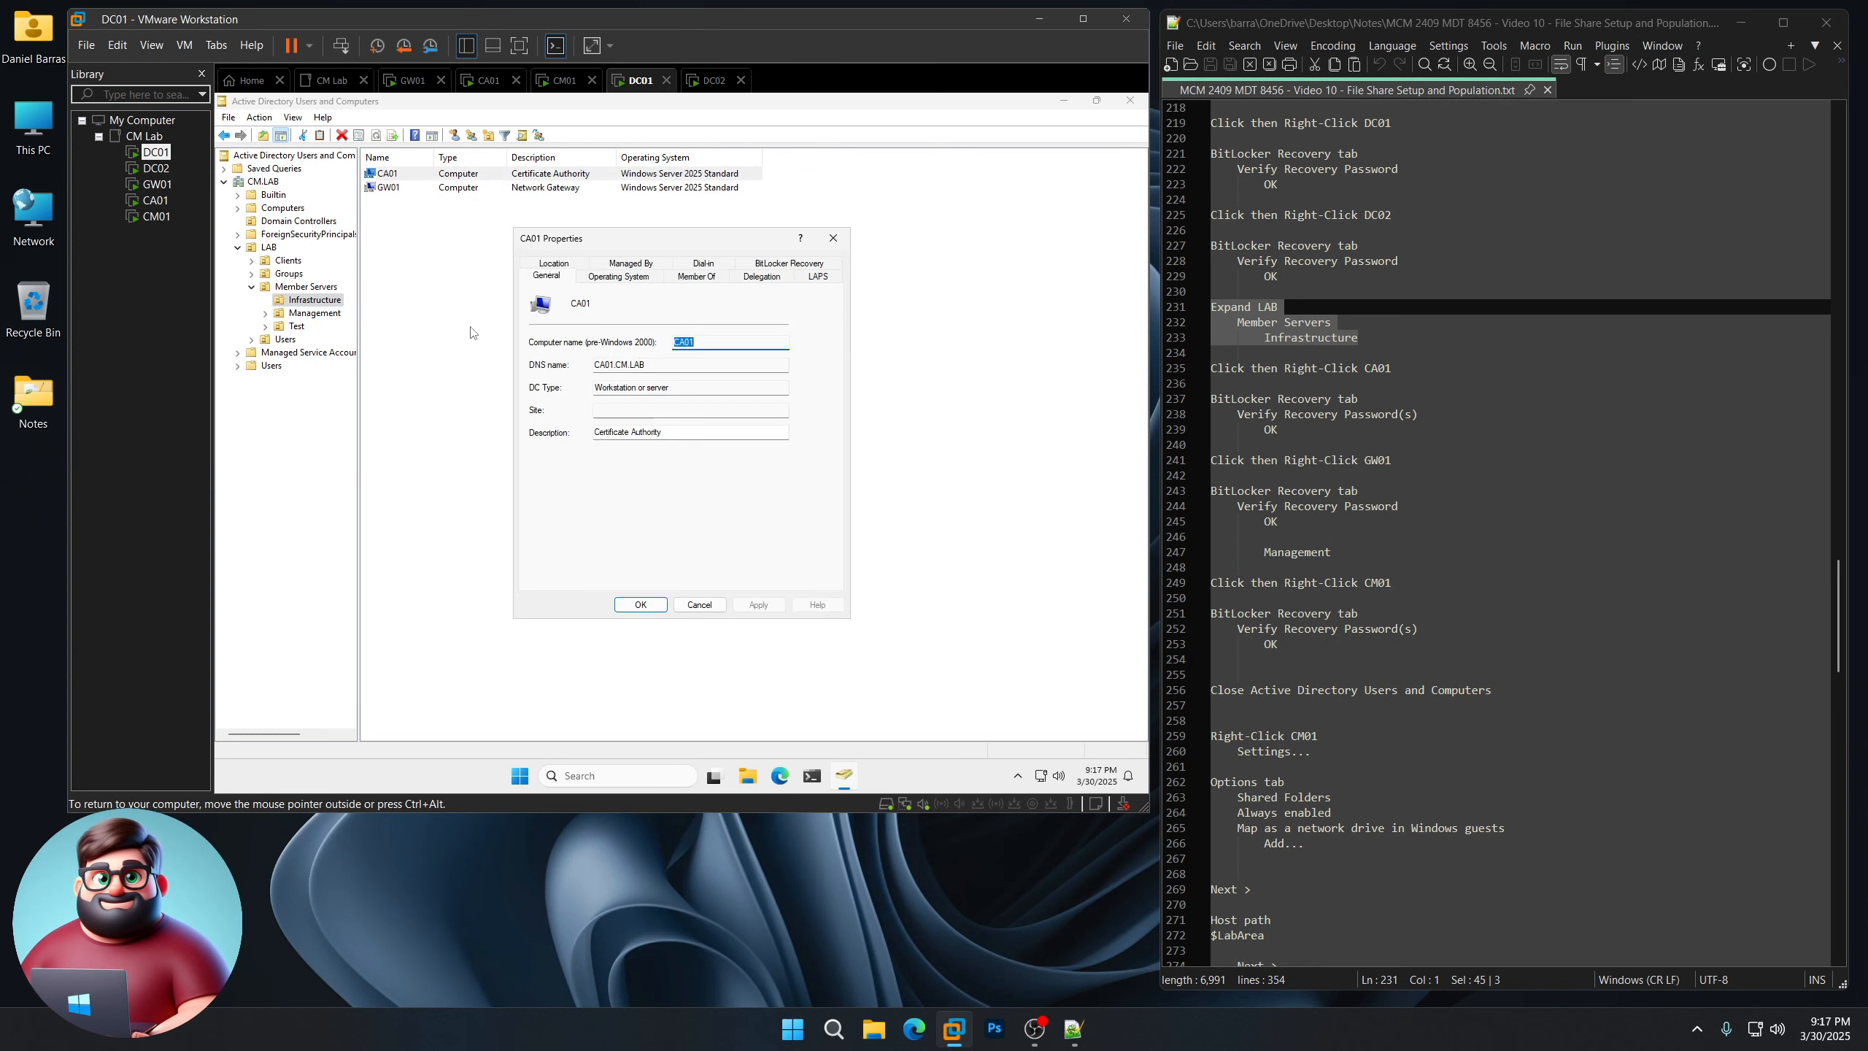
left_click(776, 268)
left_click(652, 342)
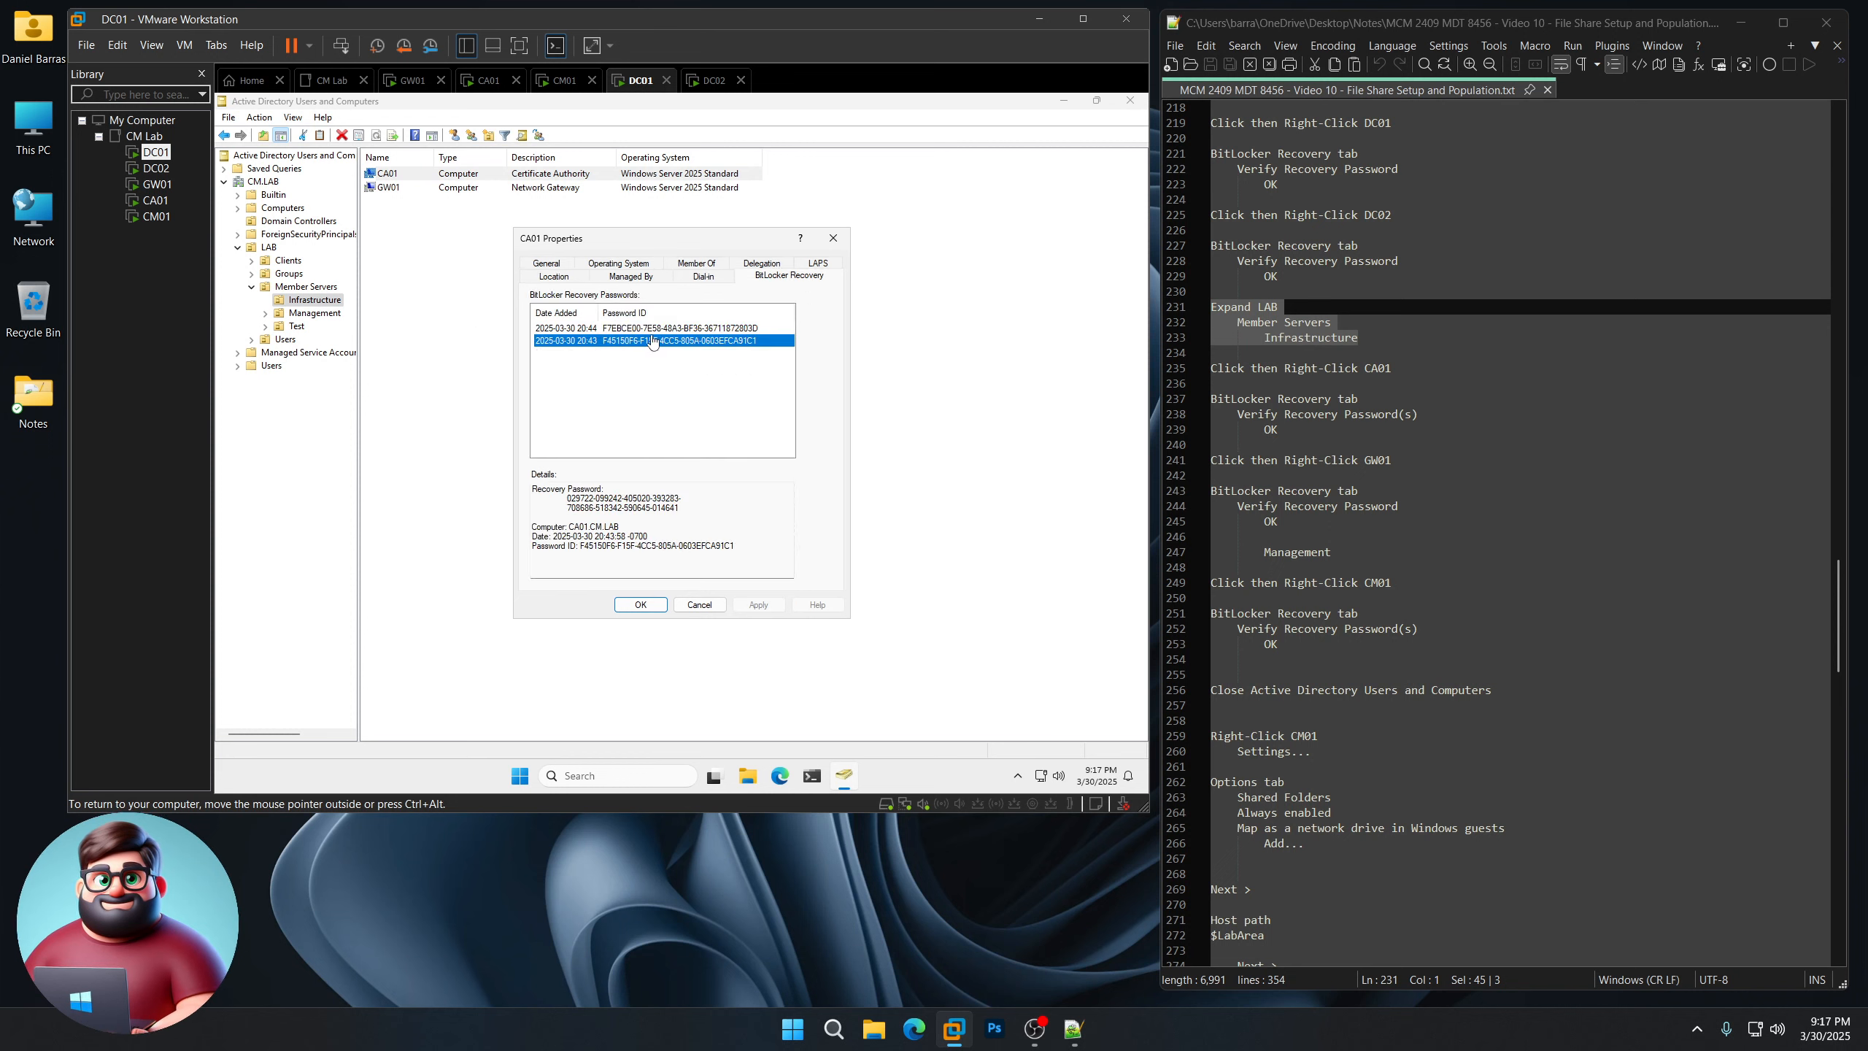
left_click(656, 330)
left_click(660, 341)
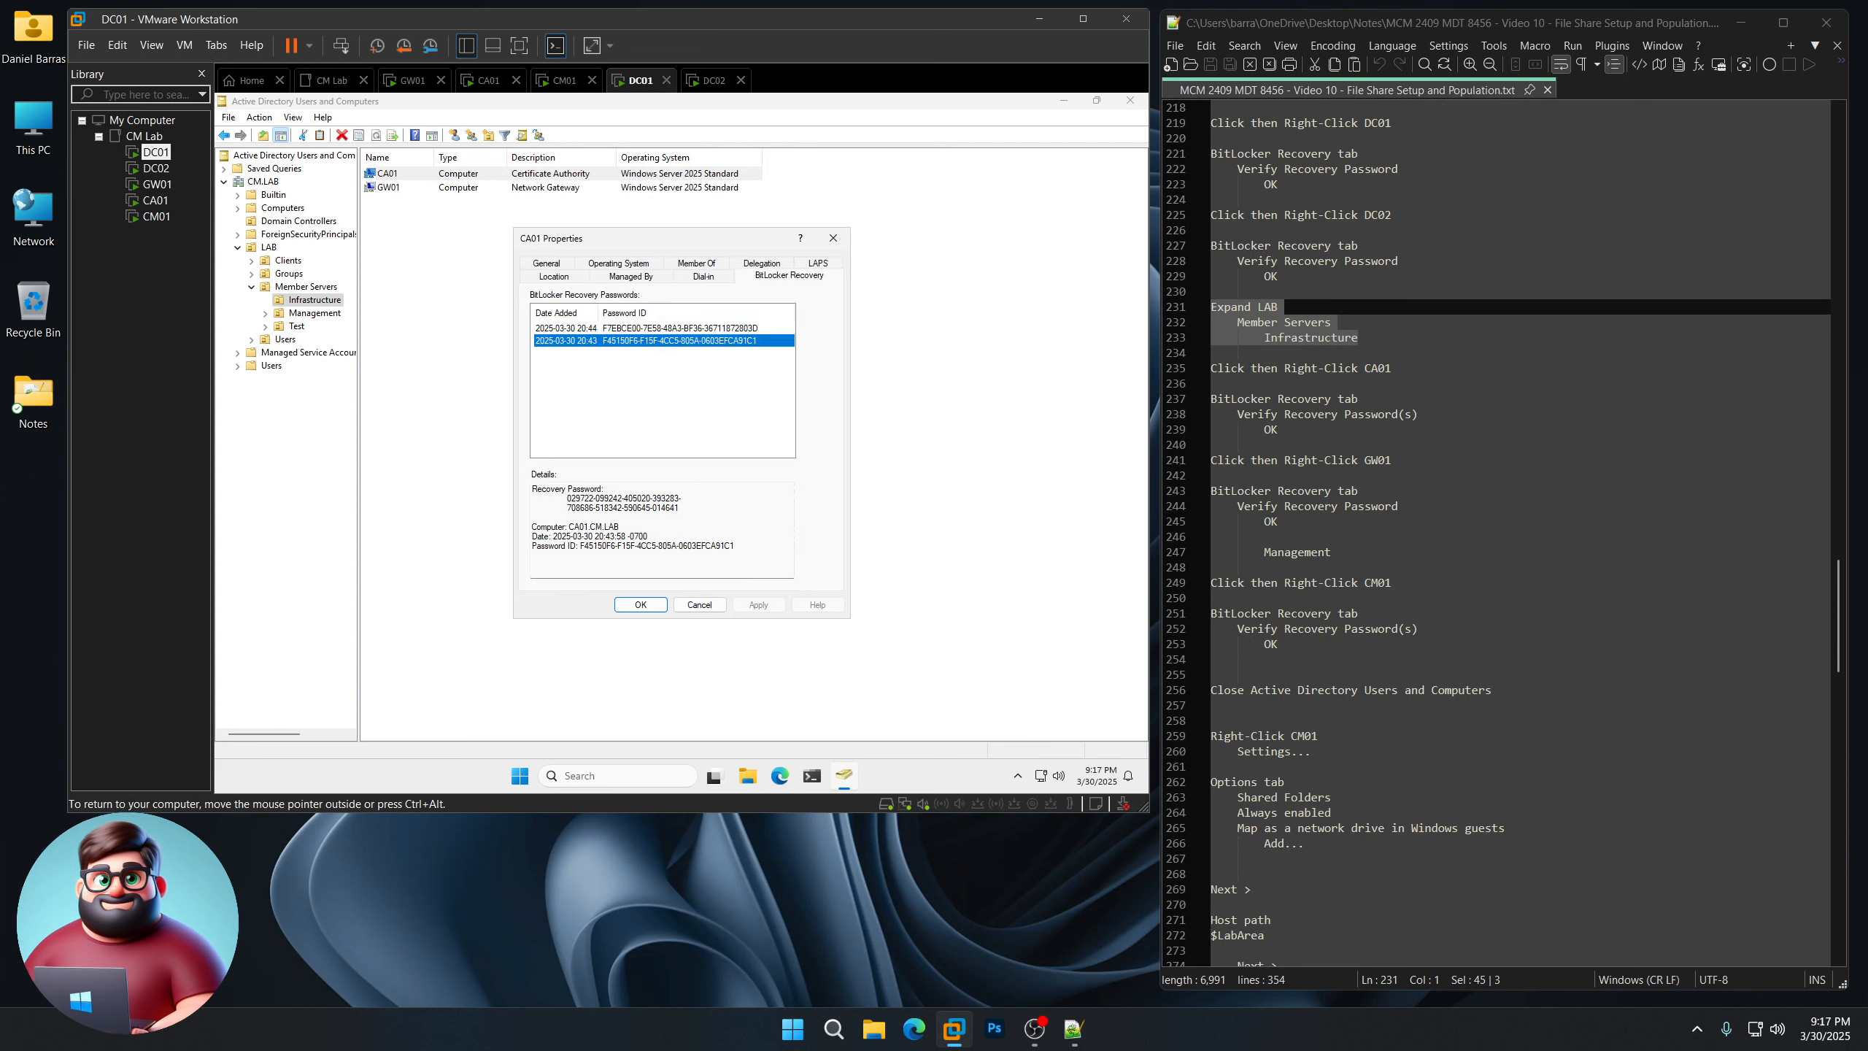
left_click(640, 605)
Step: Review GW01's BitLocker recovery passwords, then list the Management OU
left_click(448, 190)
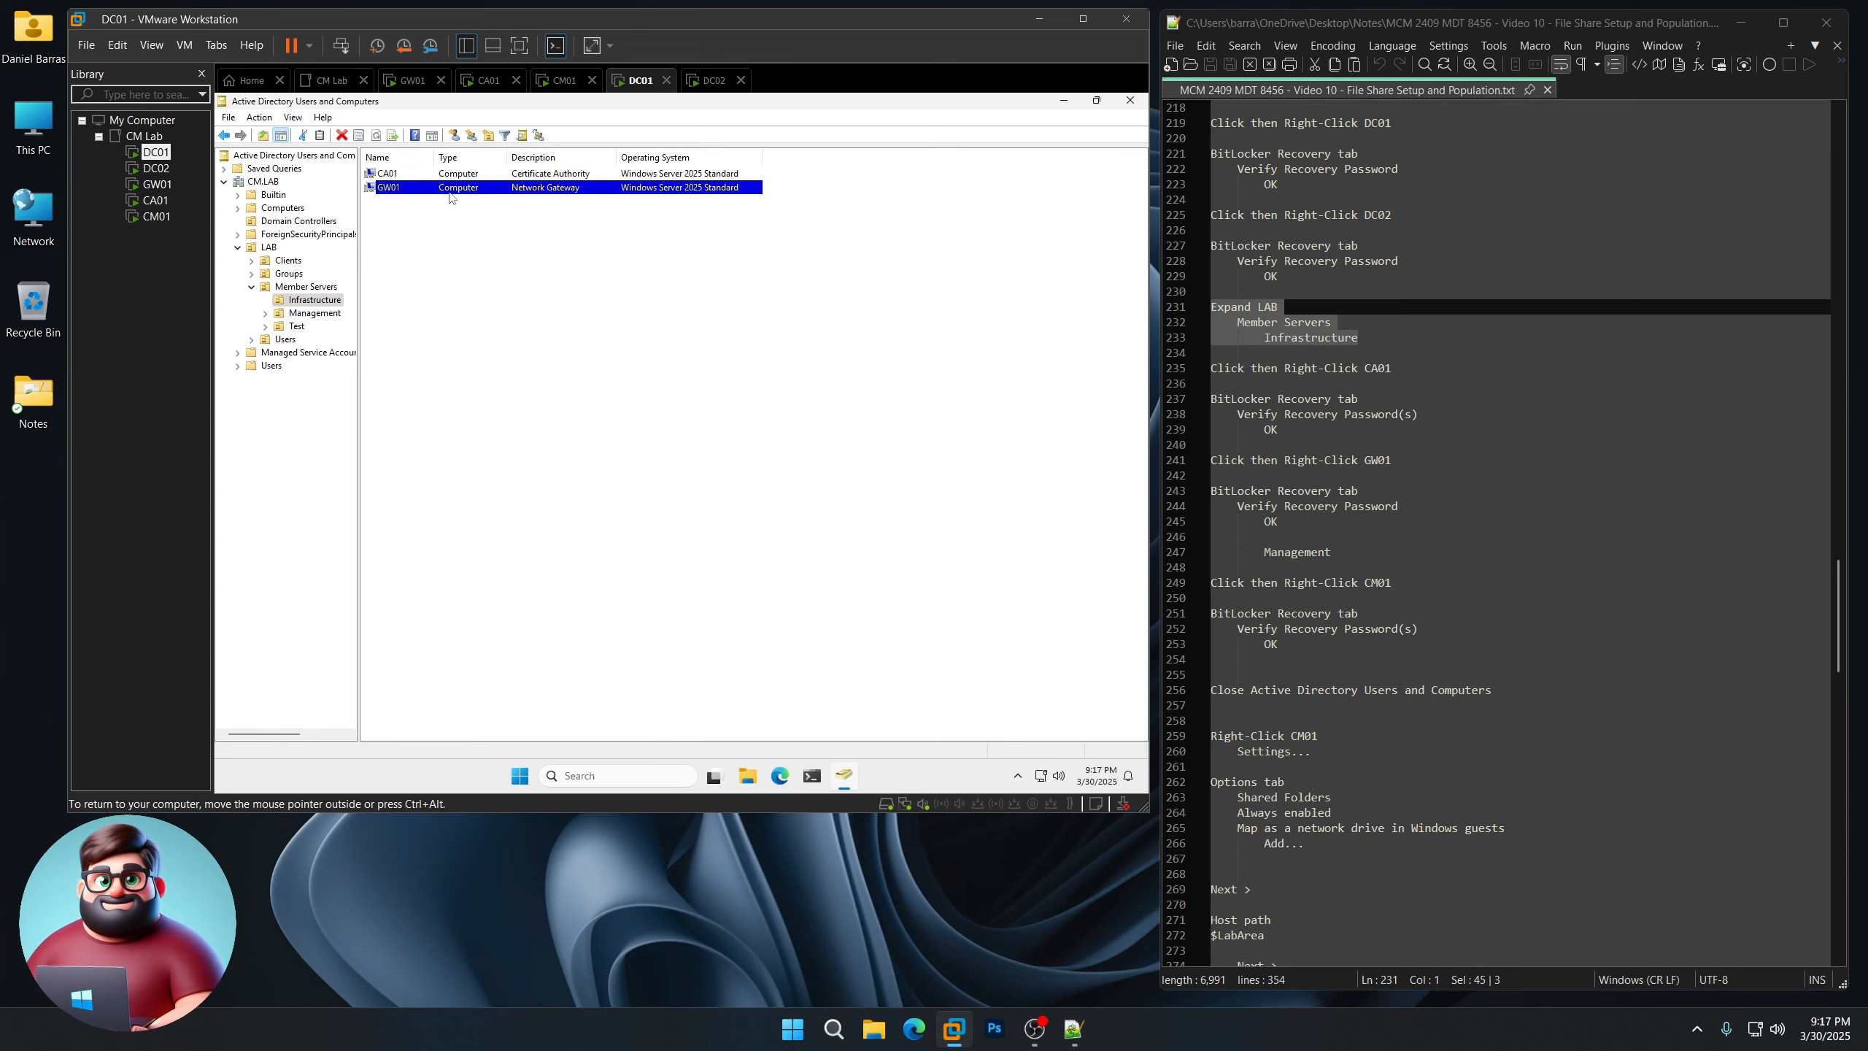
right_click(449, 190)
left_click(498, 349)
left_click(774, 266)
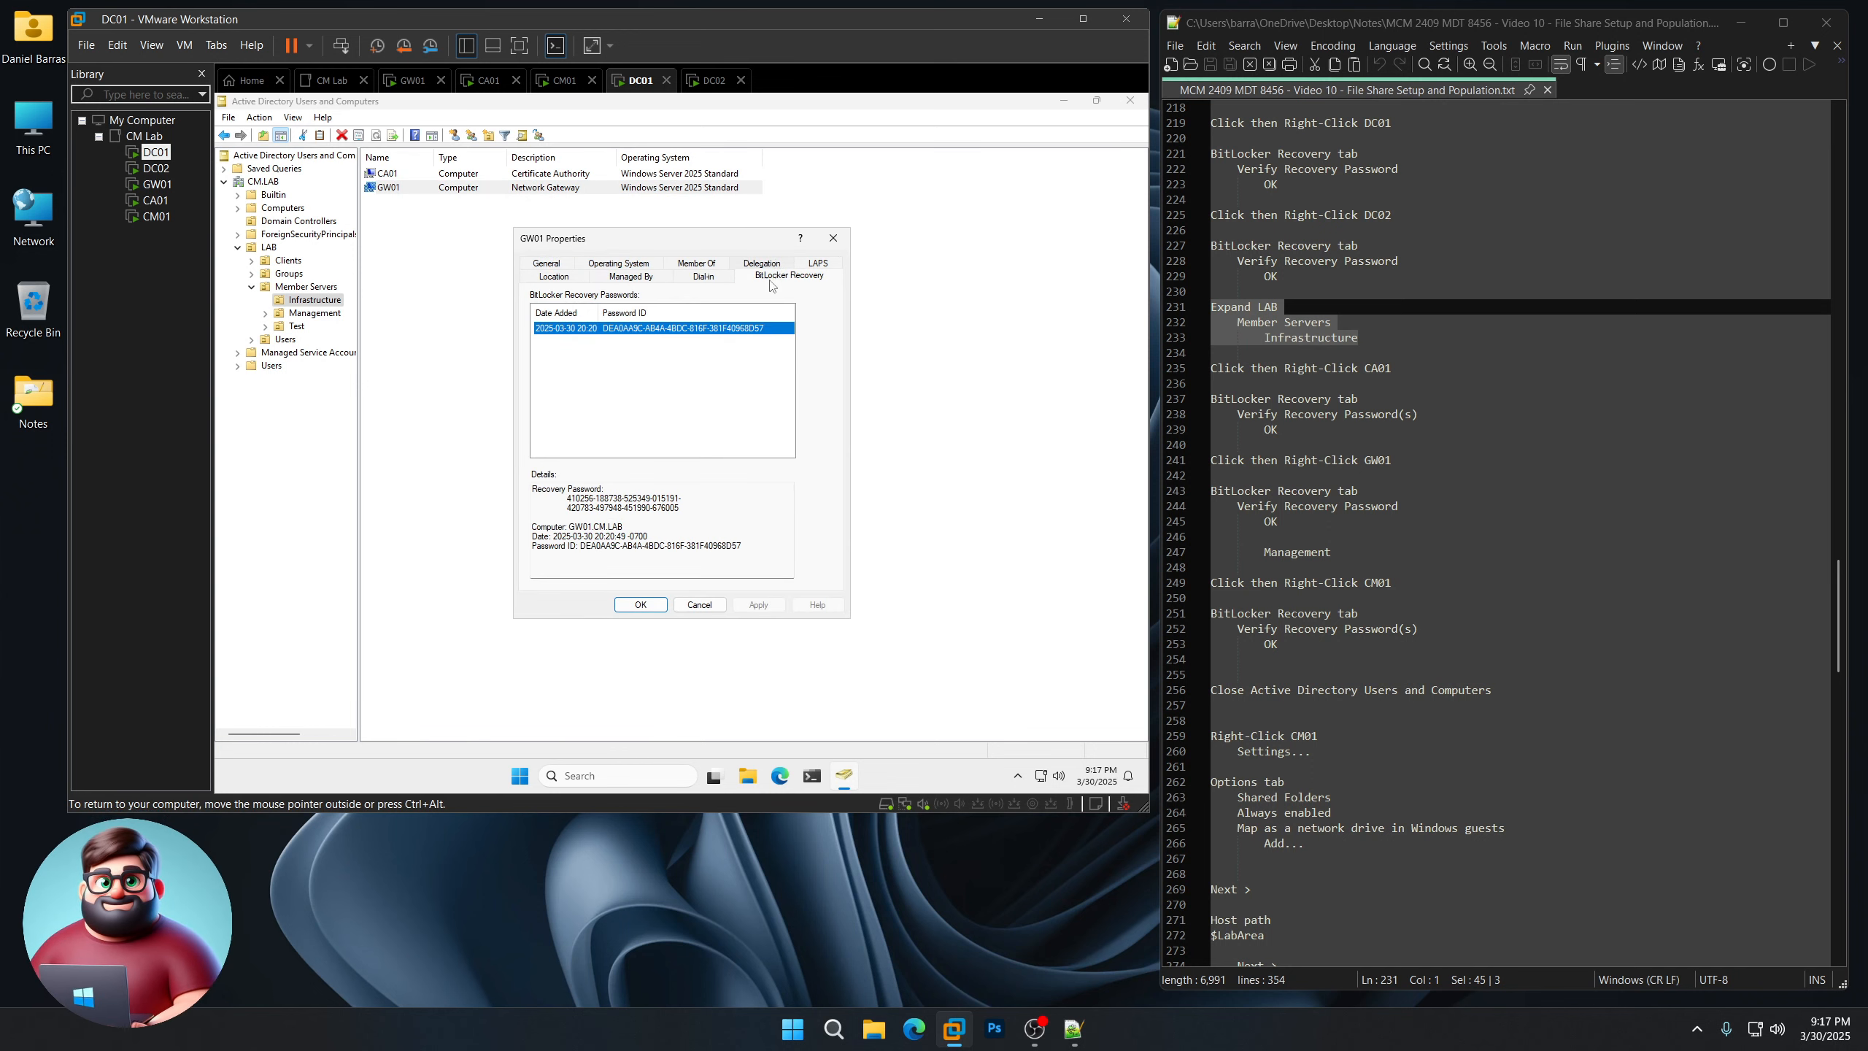
left_click(641, 605)
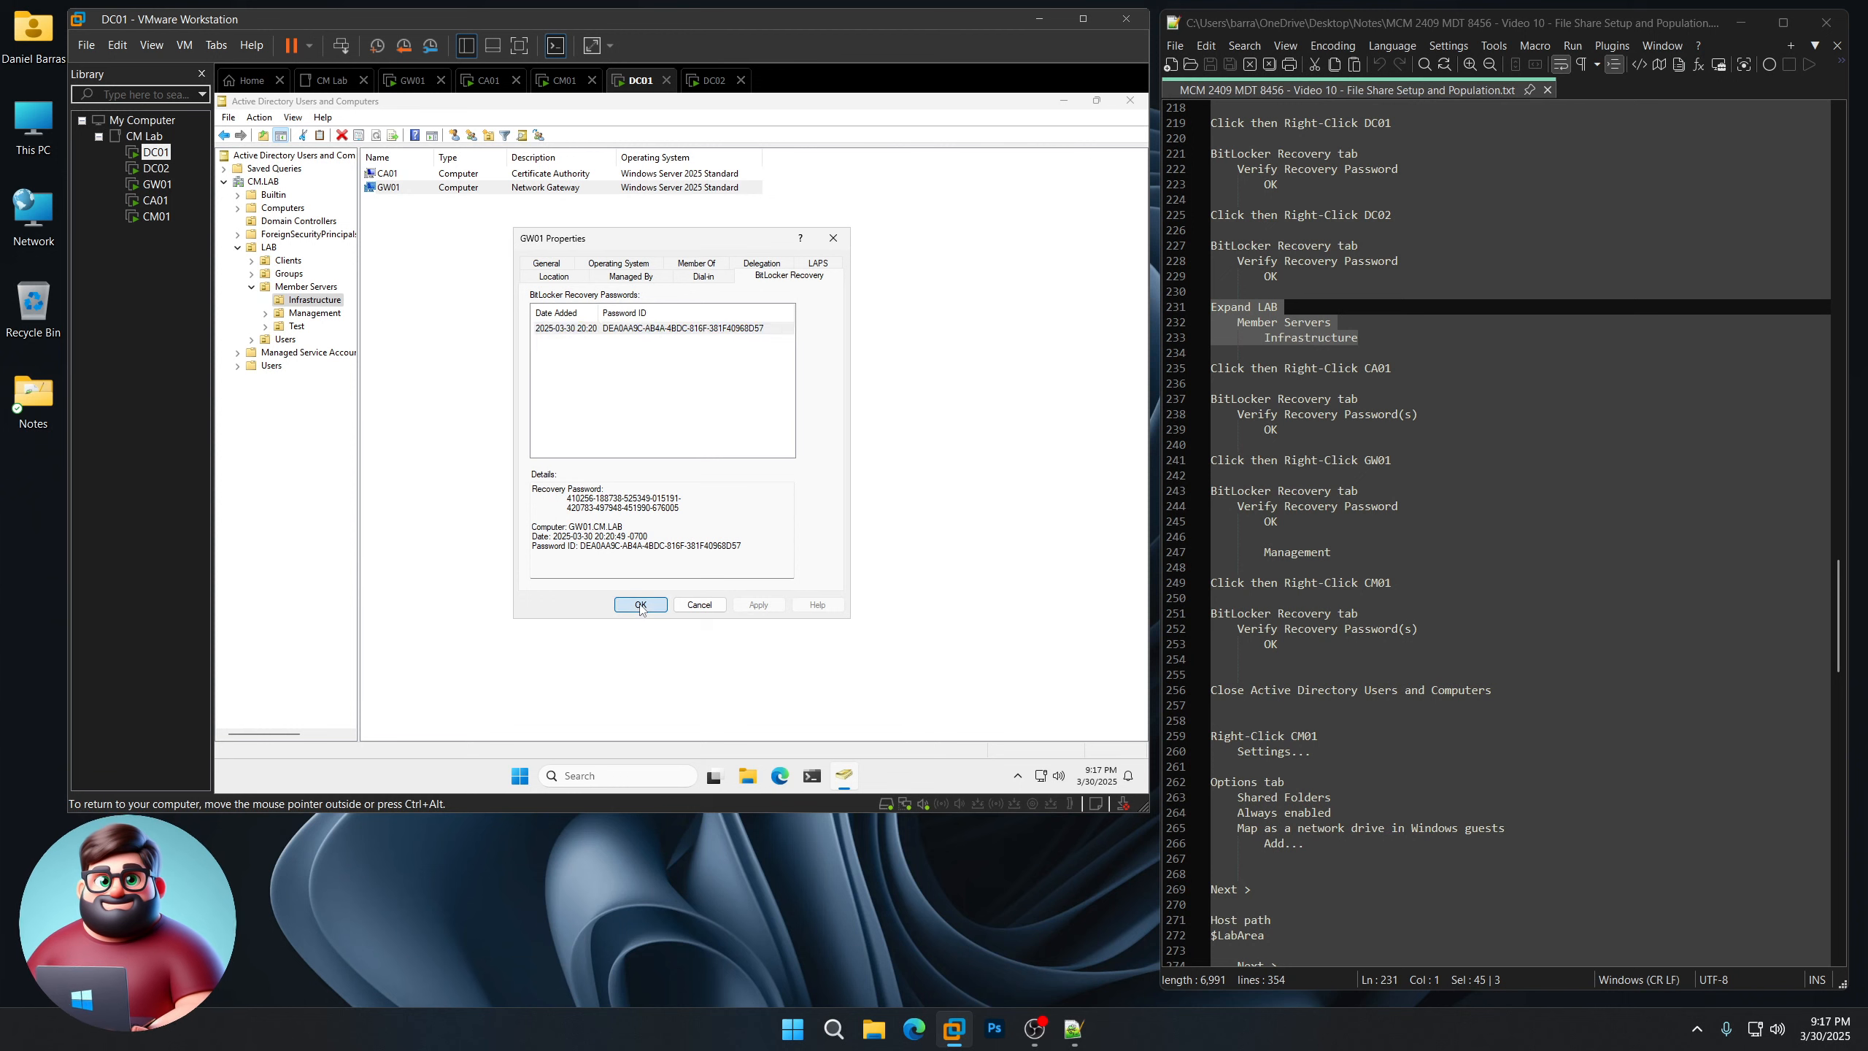
left_click(310, 316)
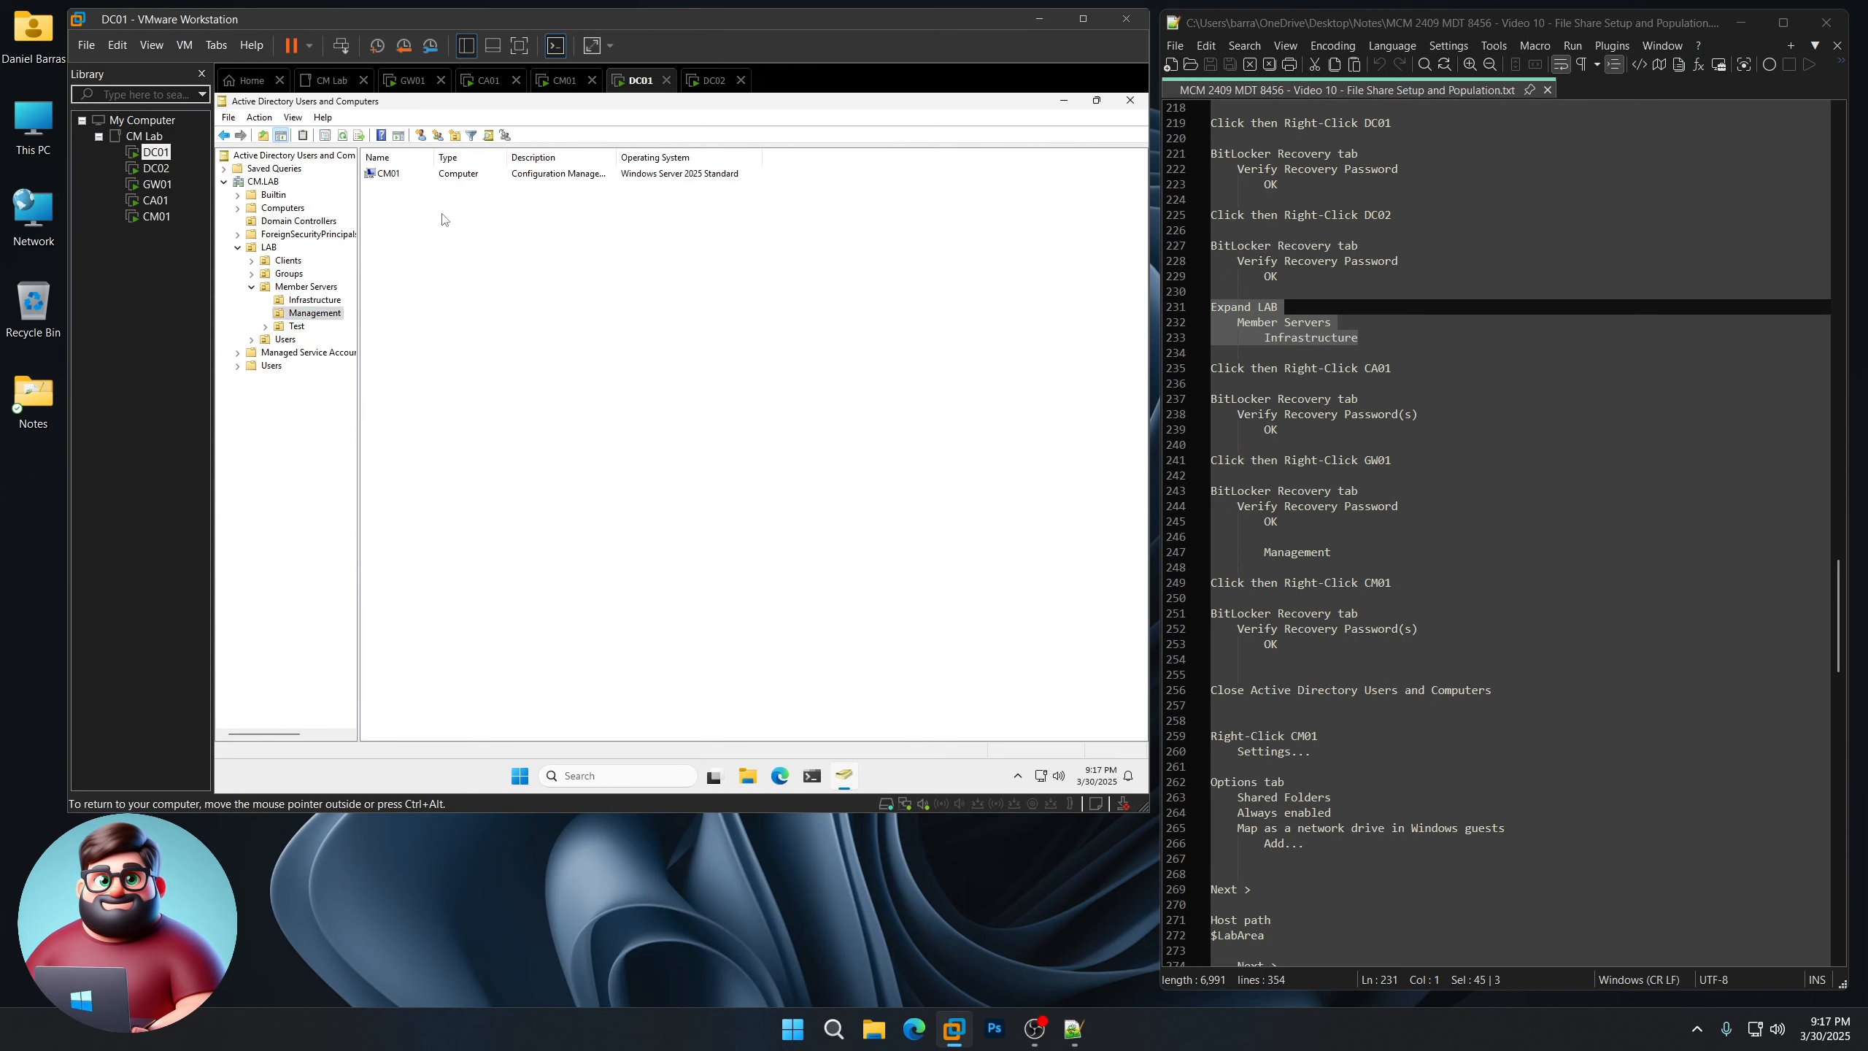
Step: Step through all seven BitLocker recovery passwords in CM01's properties, then close them
left_click(515, 174)
right_click(515, 174)
left_click(574, 332)
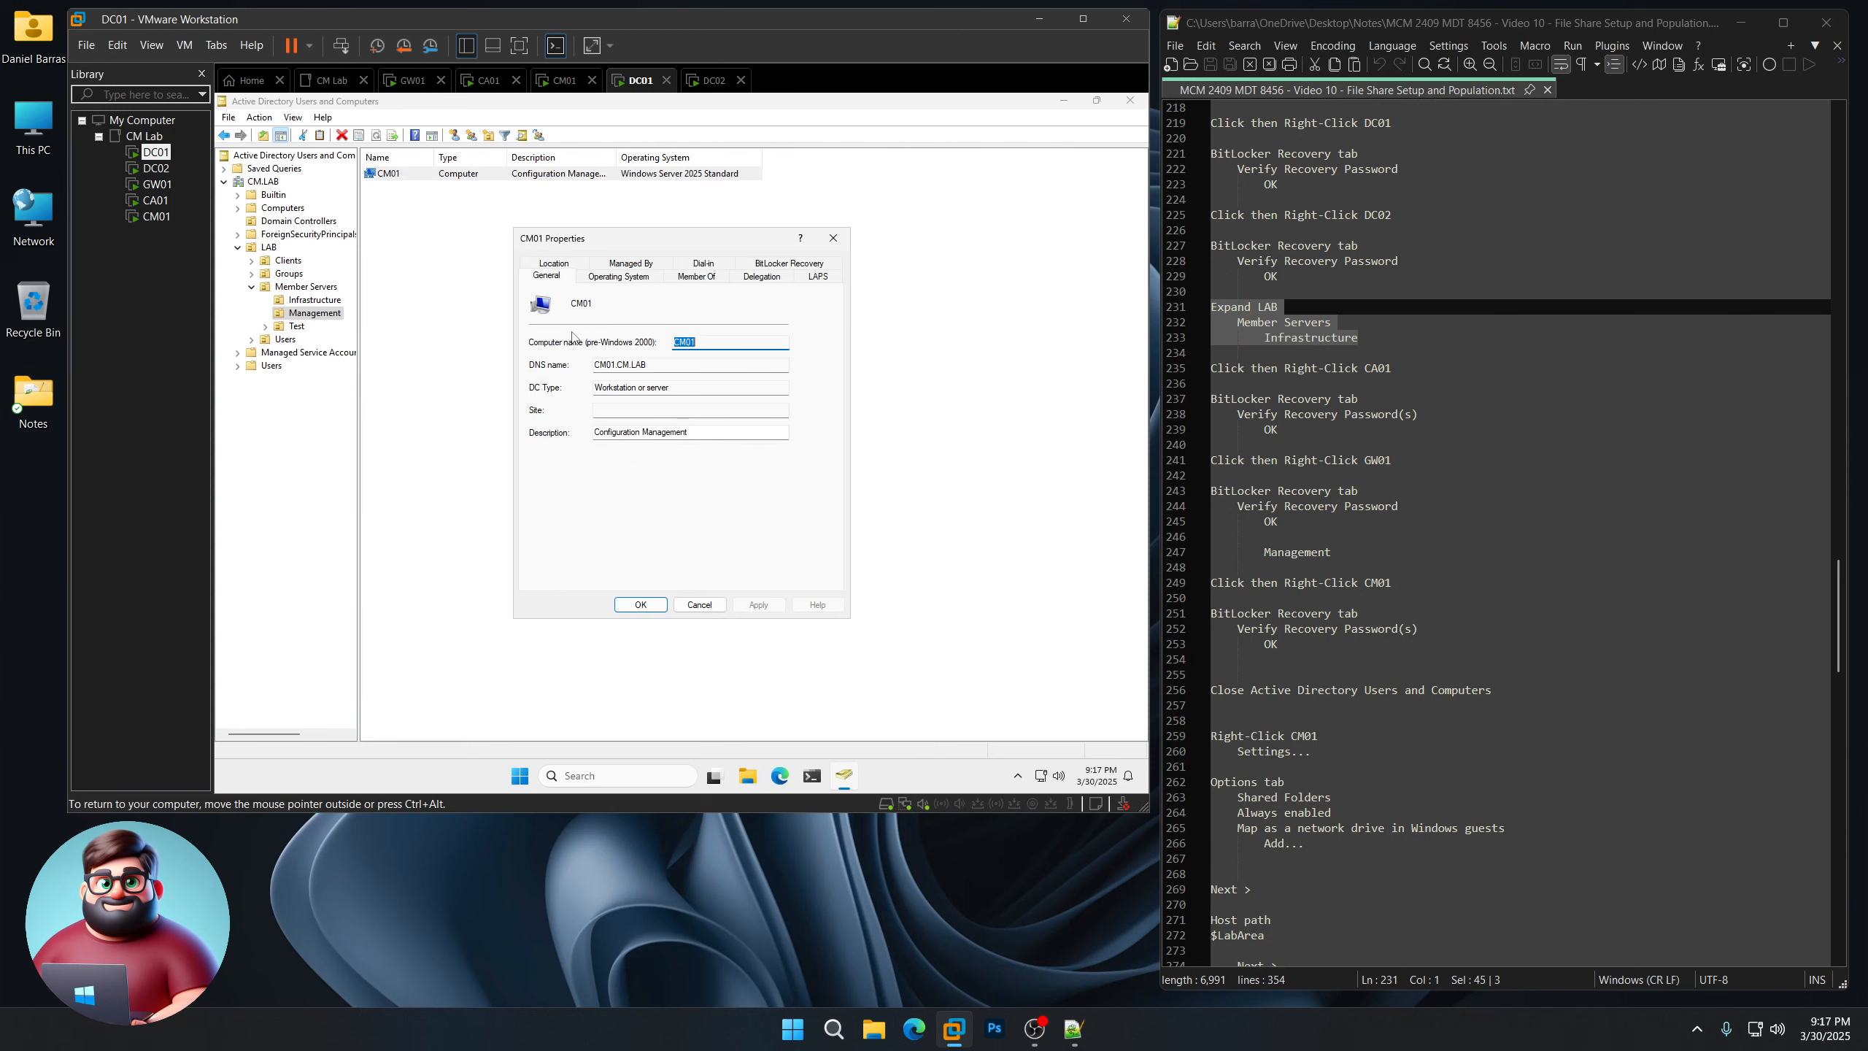
left_click(794, 265)
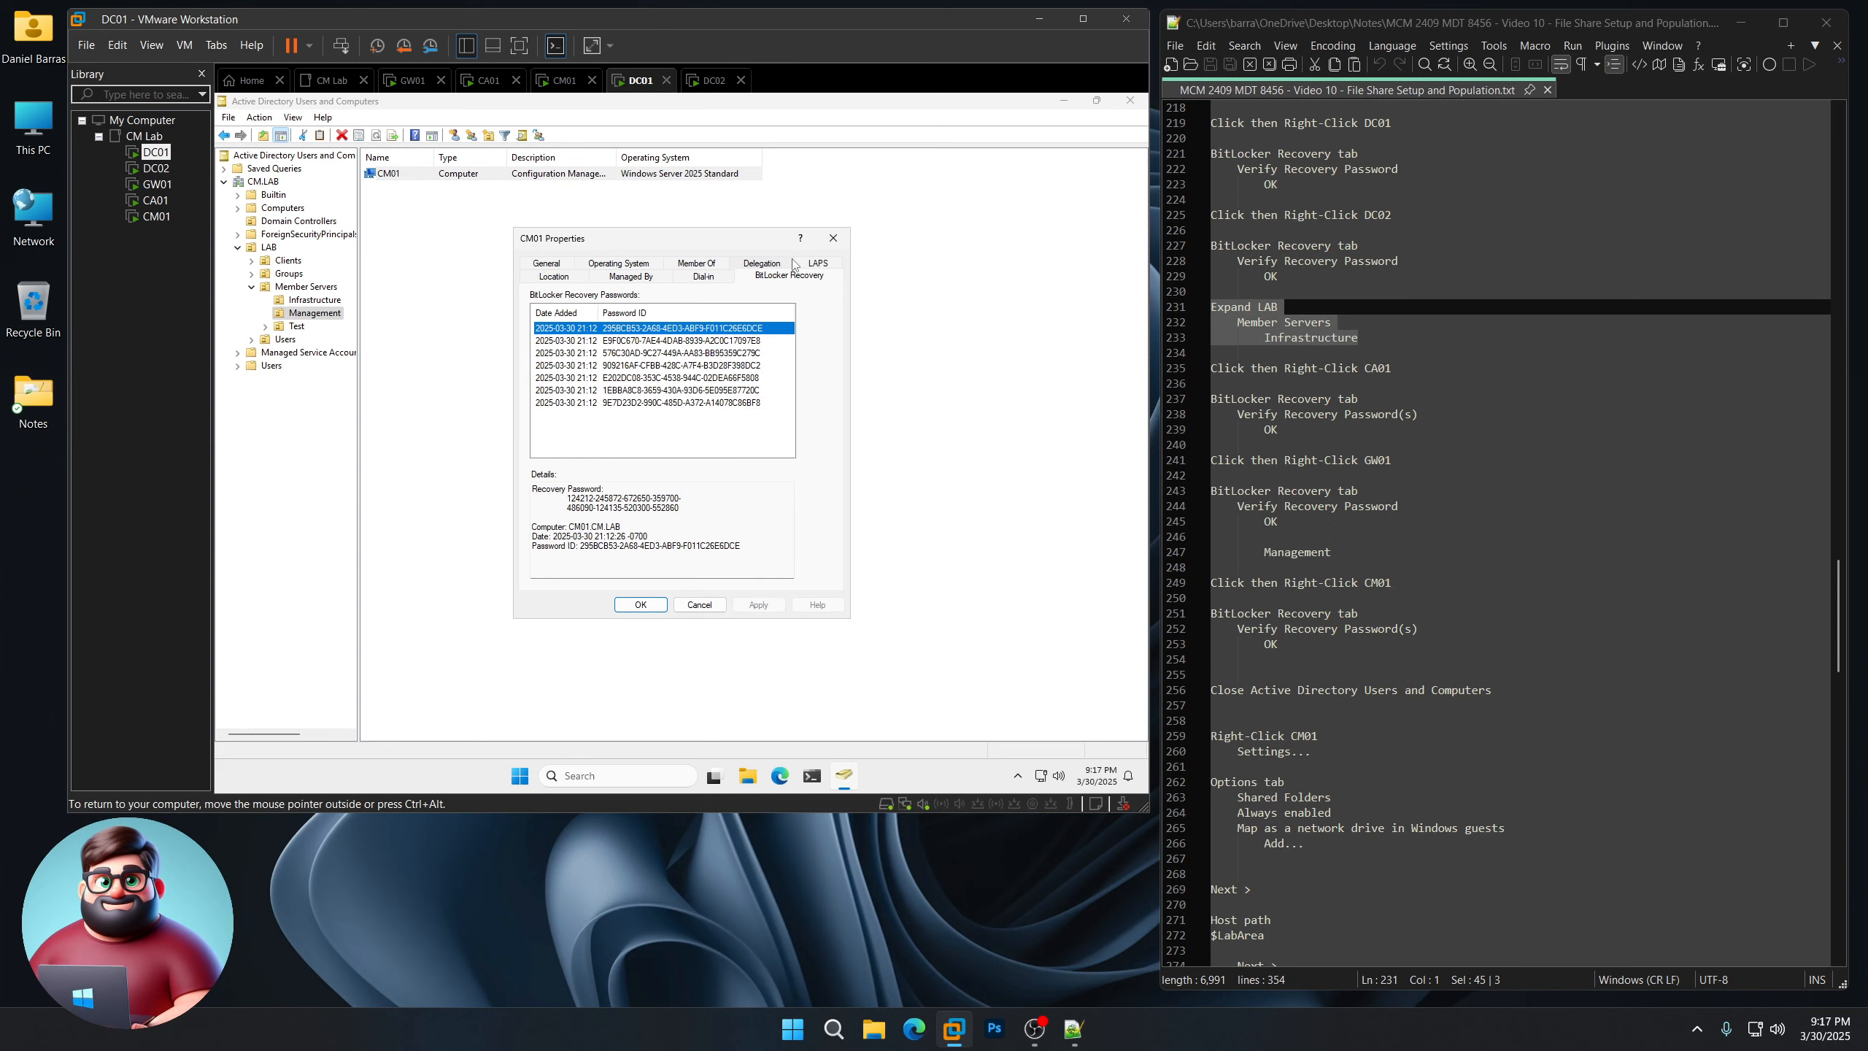
left_click(662, 340)
left_click(663, 353)
left_click(663, 365)
left_click(662, 377)
left_click(659, 389)
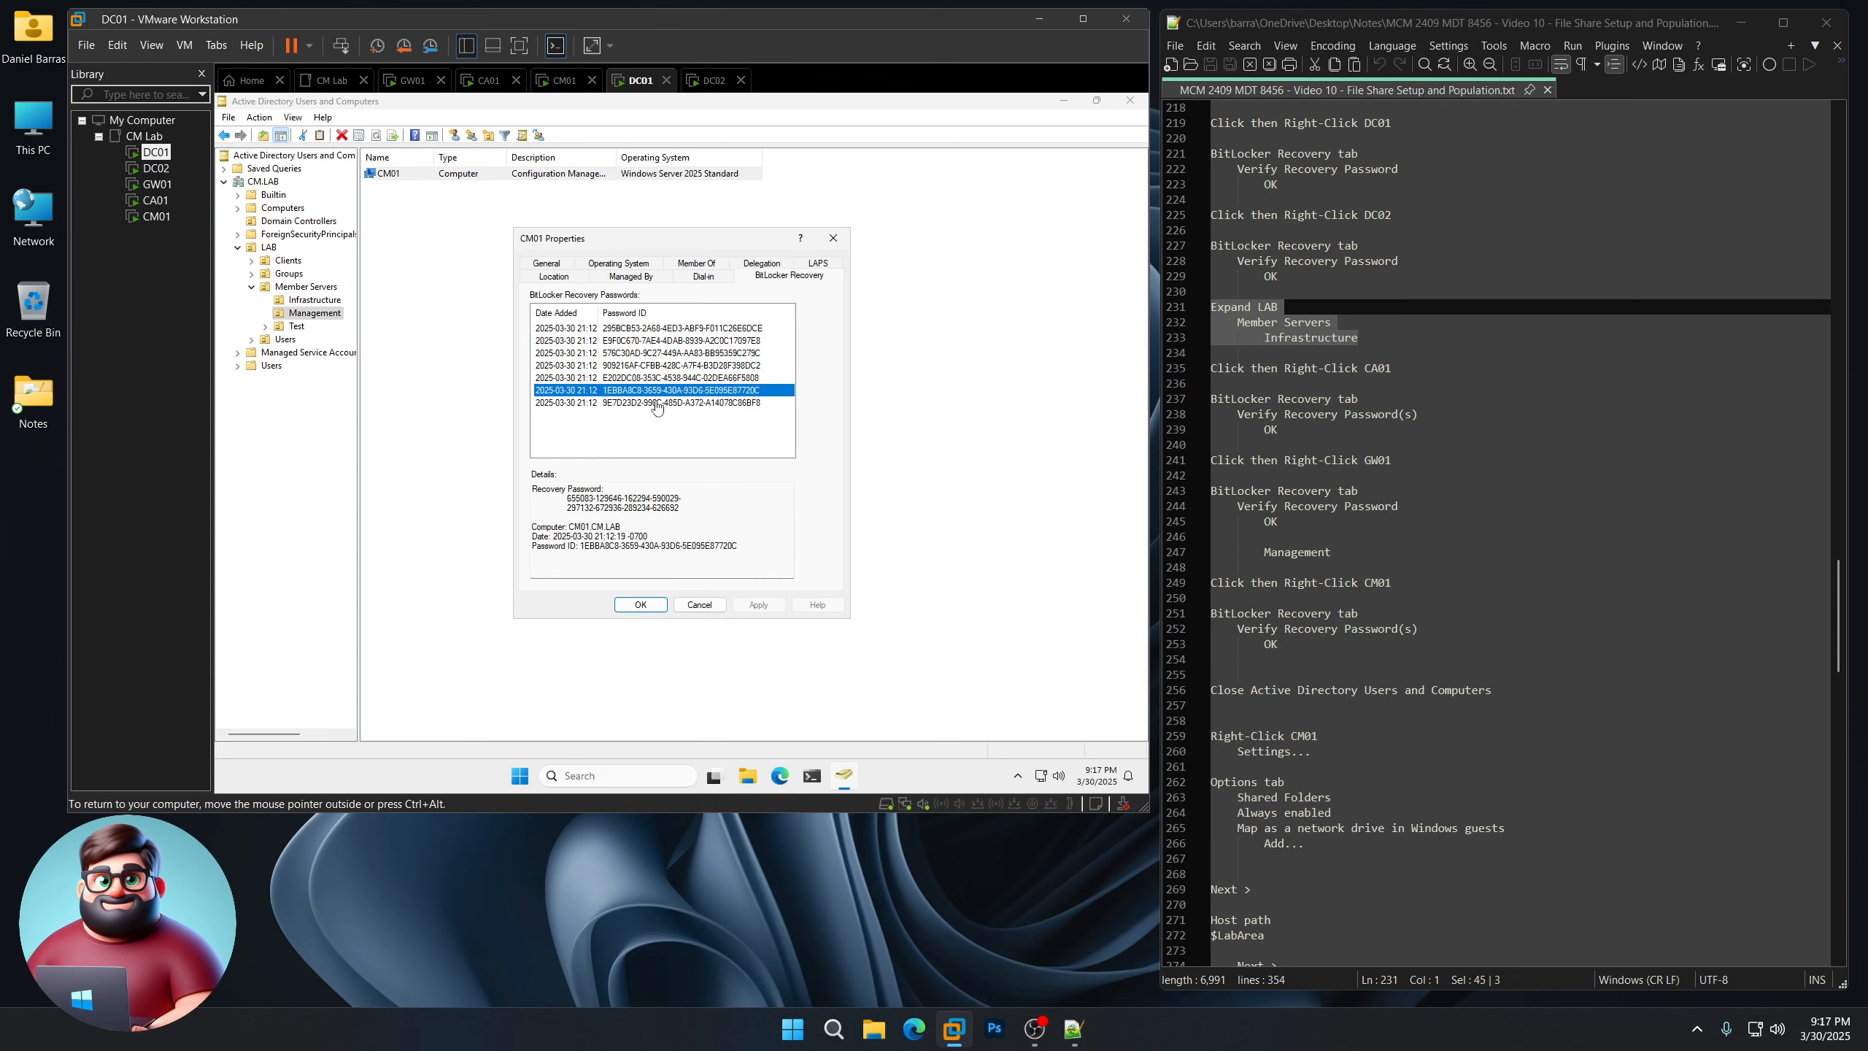
left_click(654, 403)
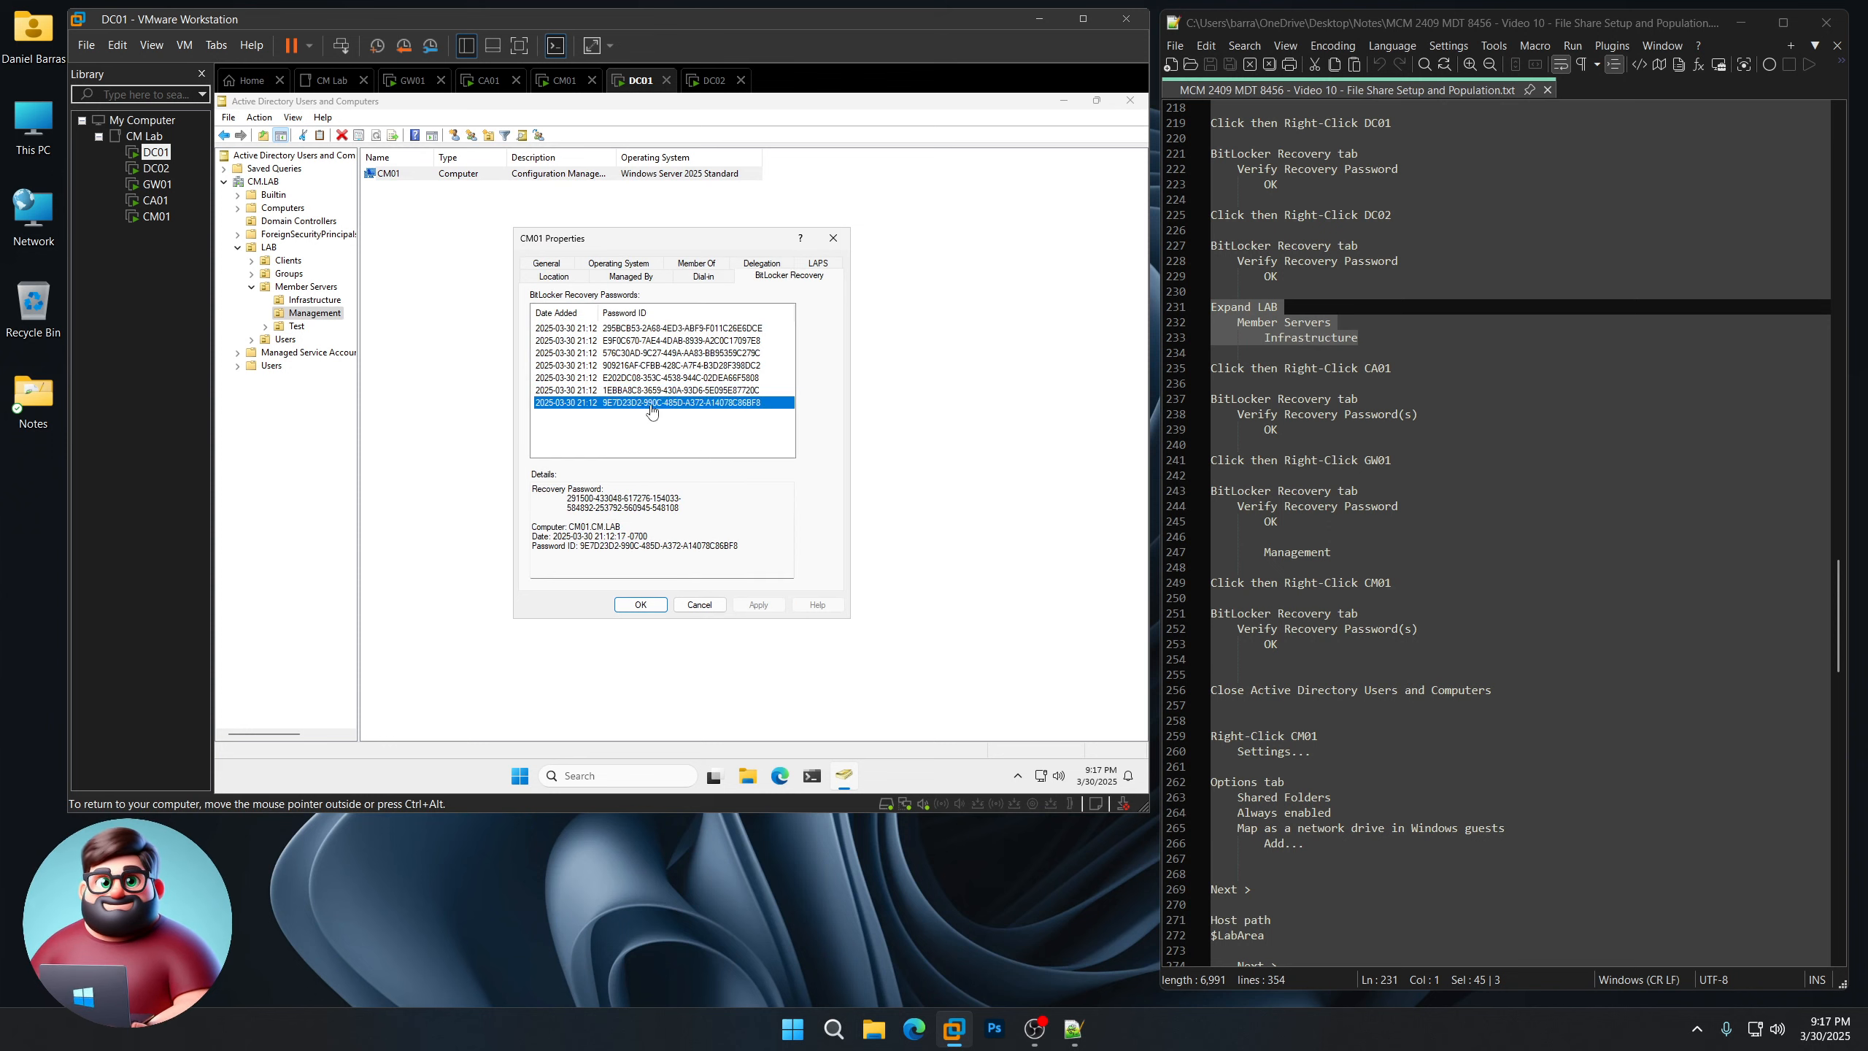
left_click(641, 604)
Step: Close Active Directory Users and Computers and open CM01's virtual machine settings
left_click(1130, 100)
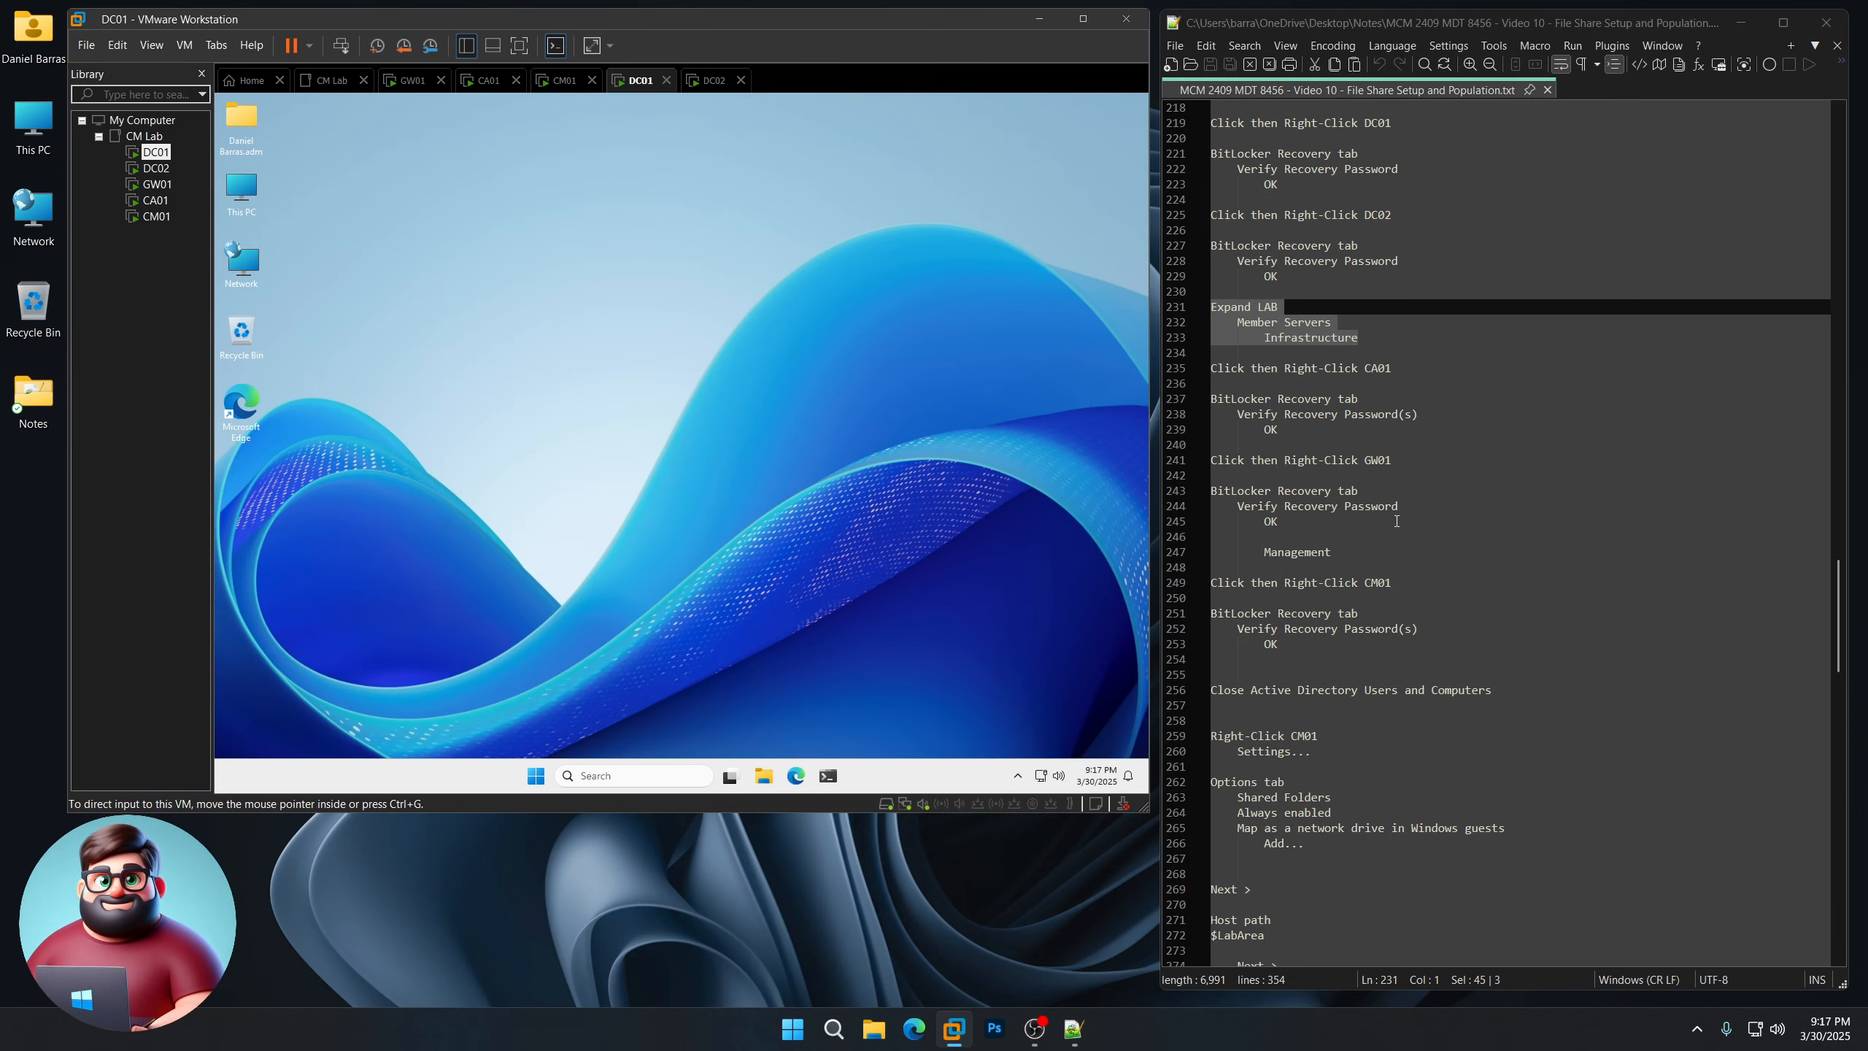
scroll(1374, 567, "down", 8)
scroll(1375, 567, "down", 3)
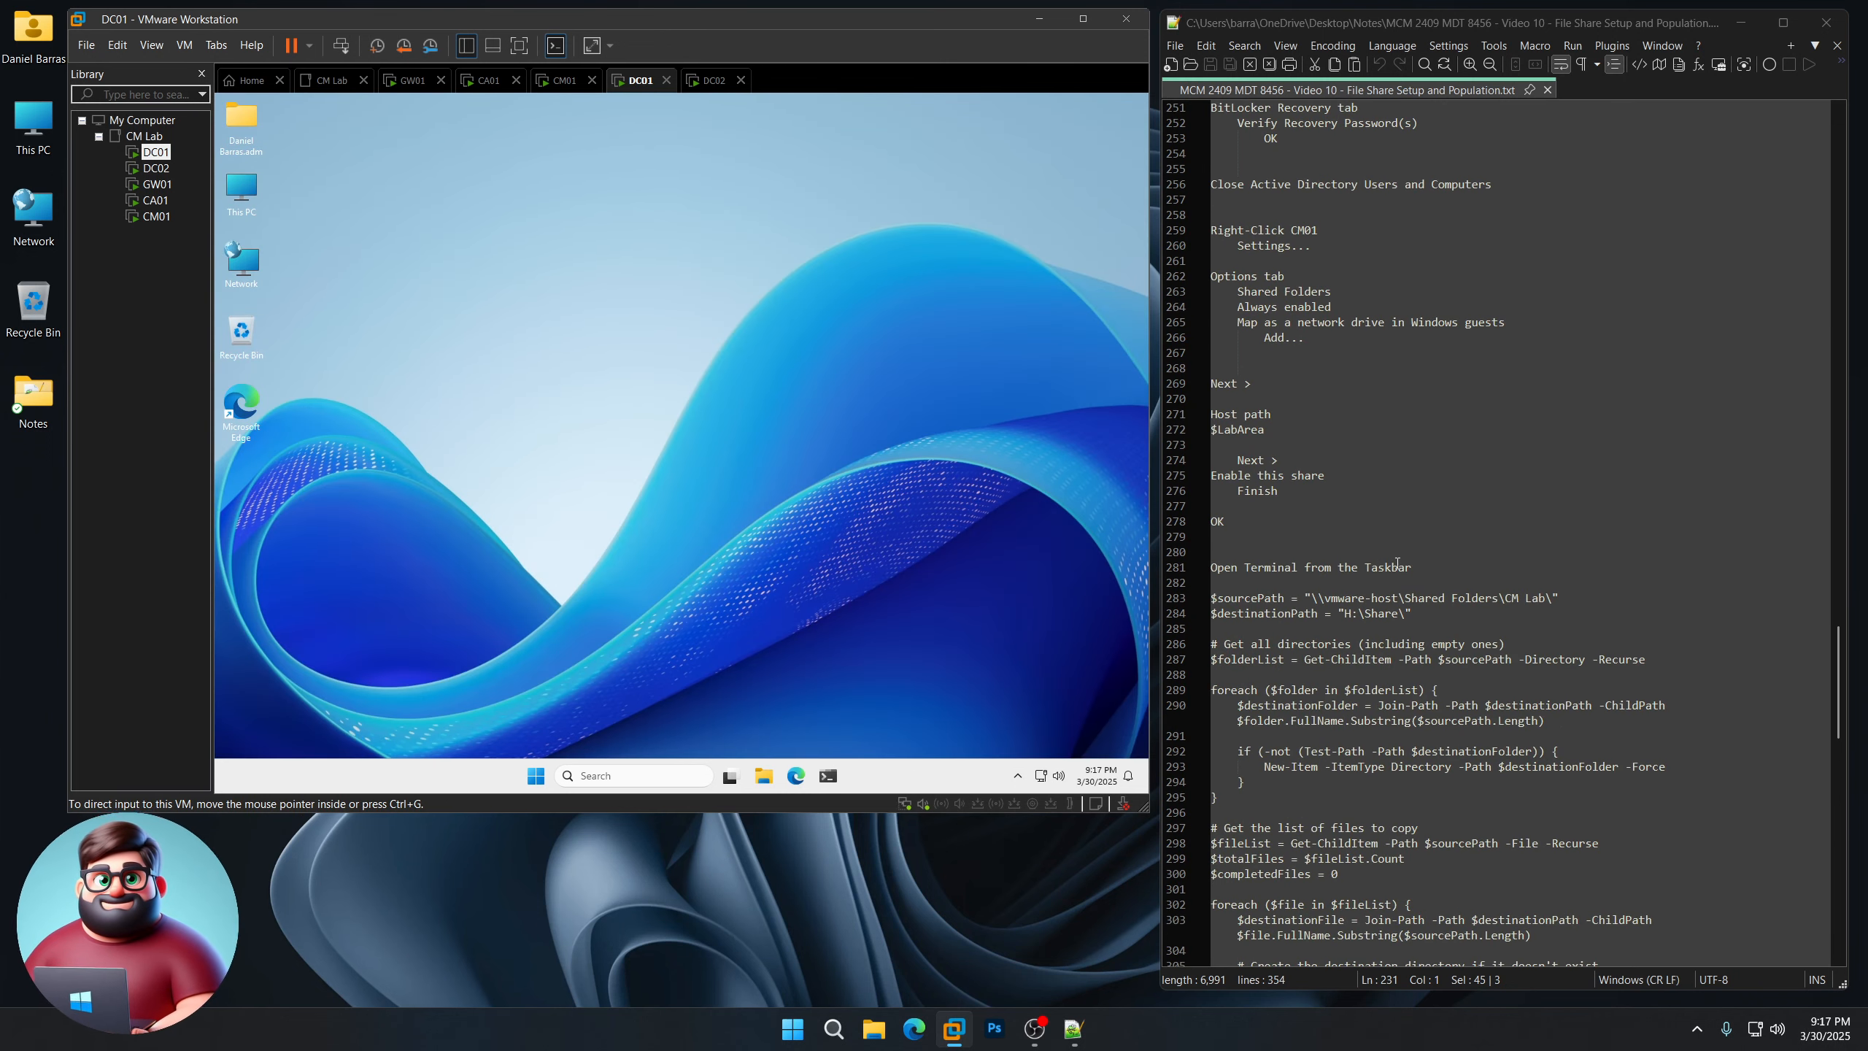
right_click(169, 222)
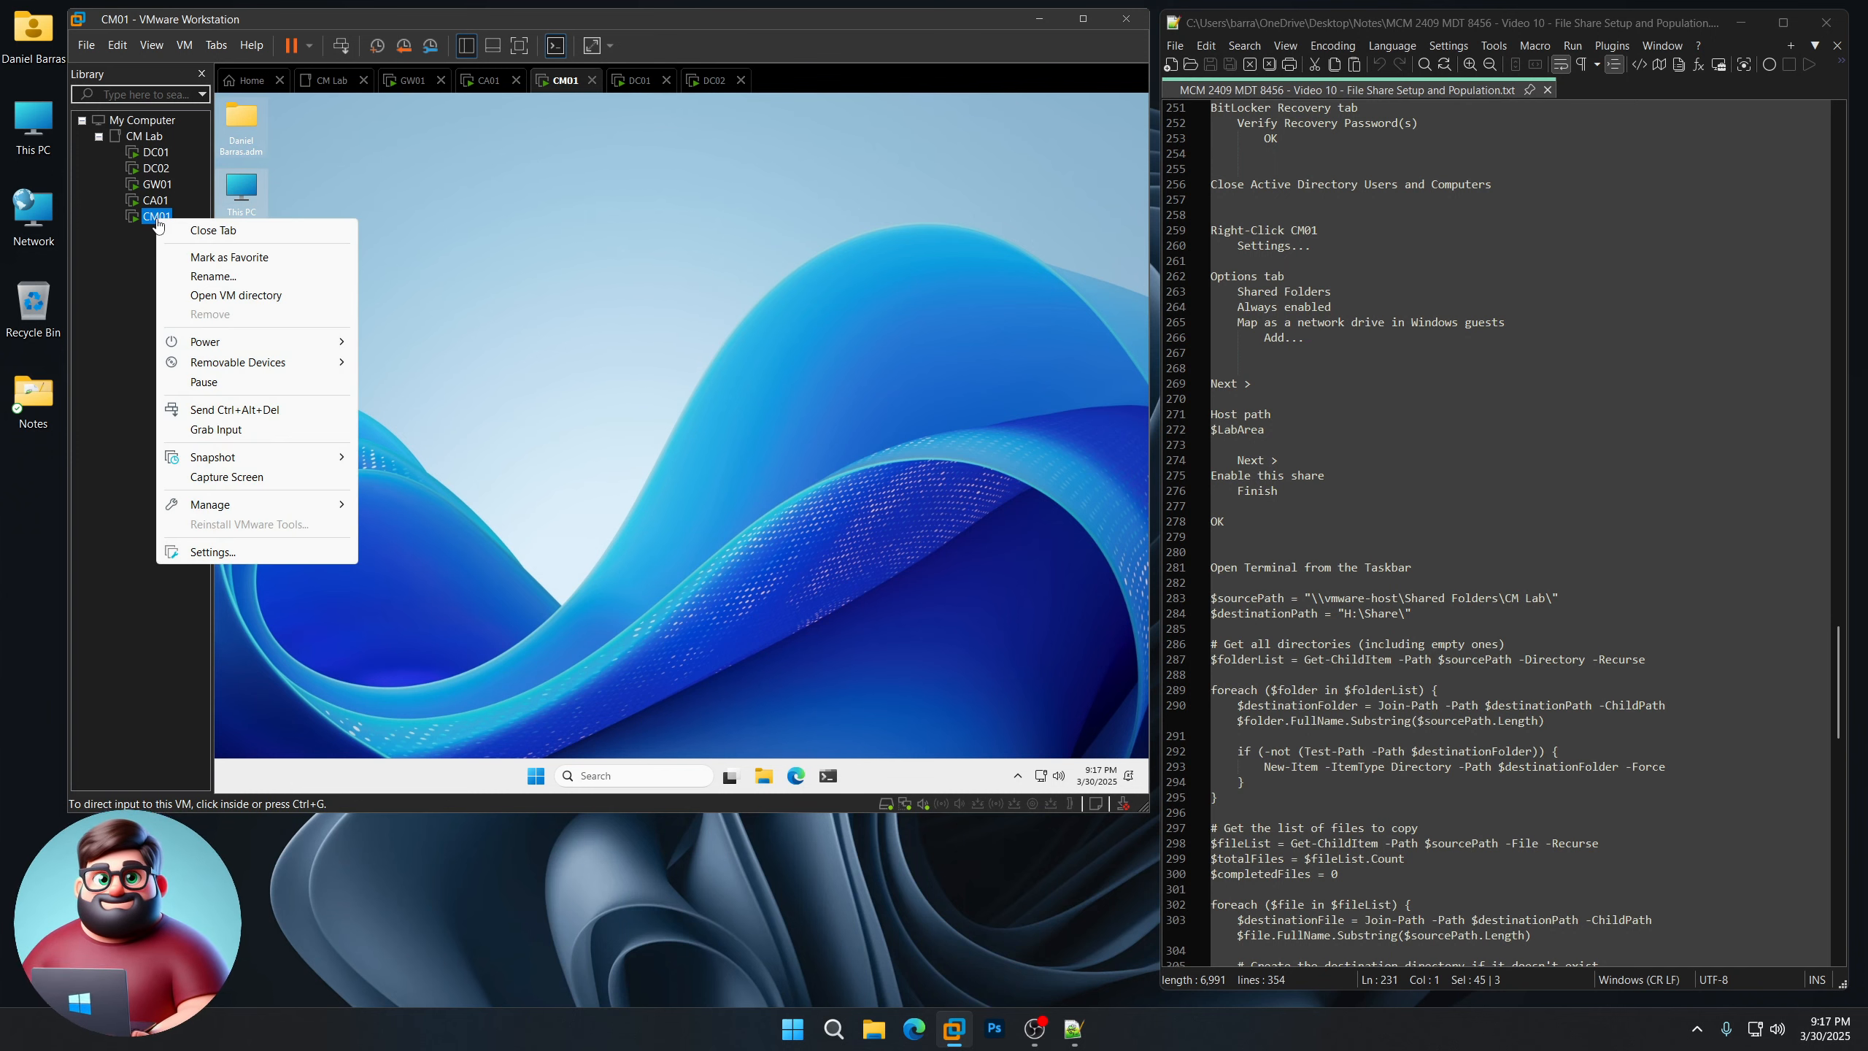
left_click(205, 553)
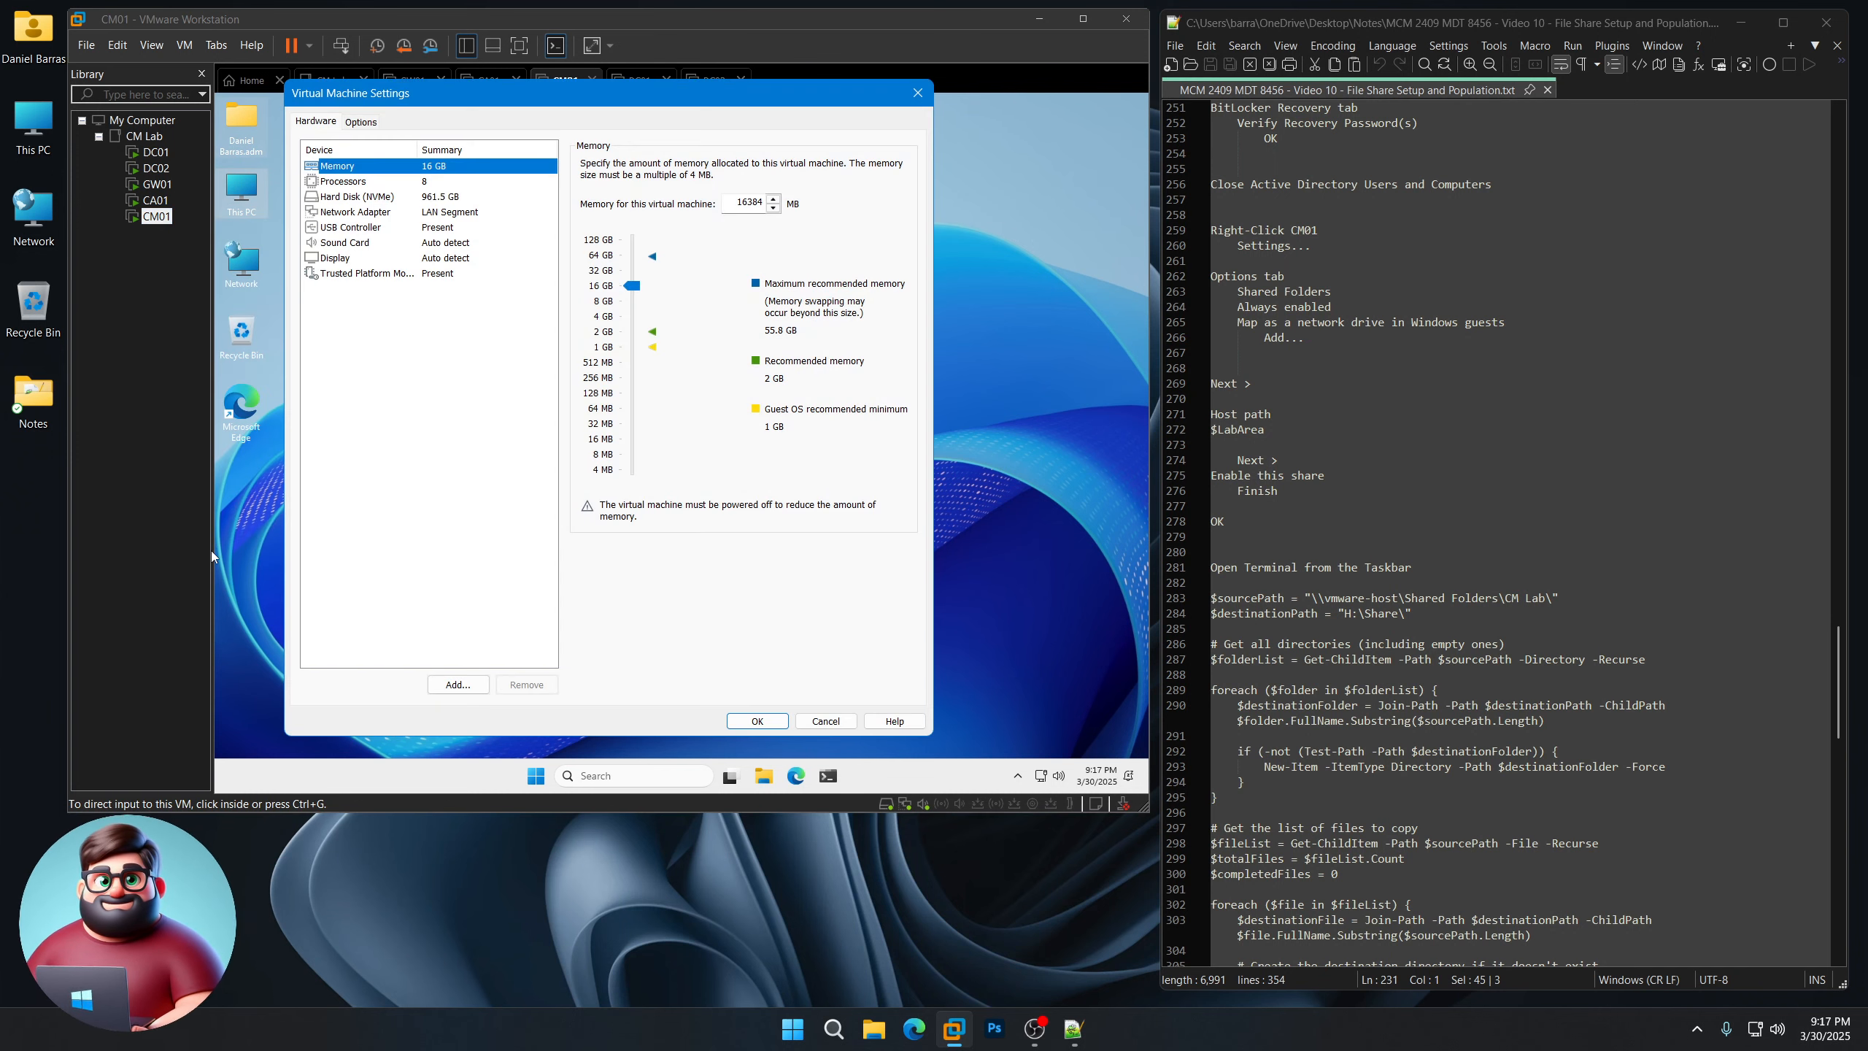
Step: Set Shared Folders to Always enabled, mapped as a network drive, and begin adding a folder
left_click(361, 123)
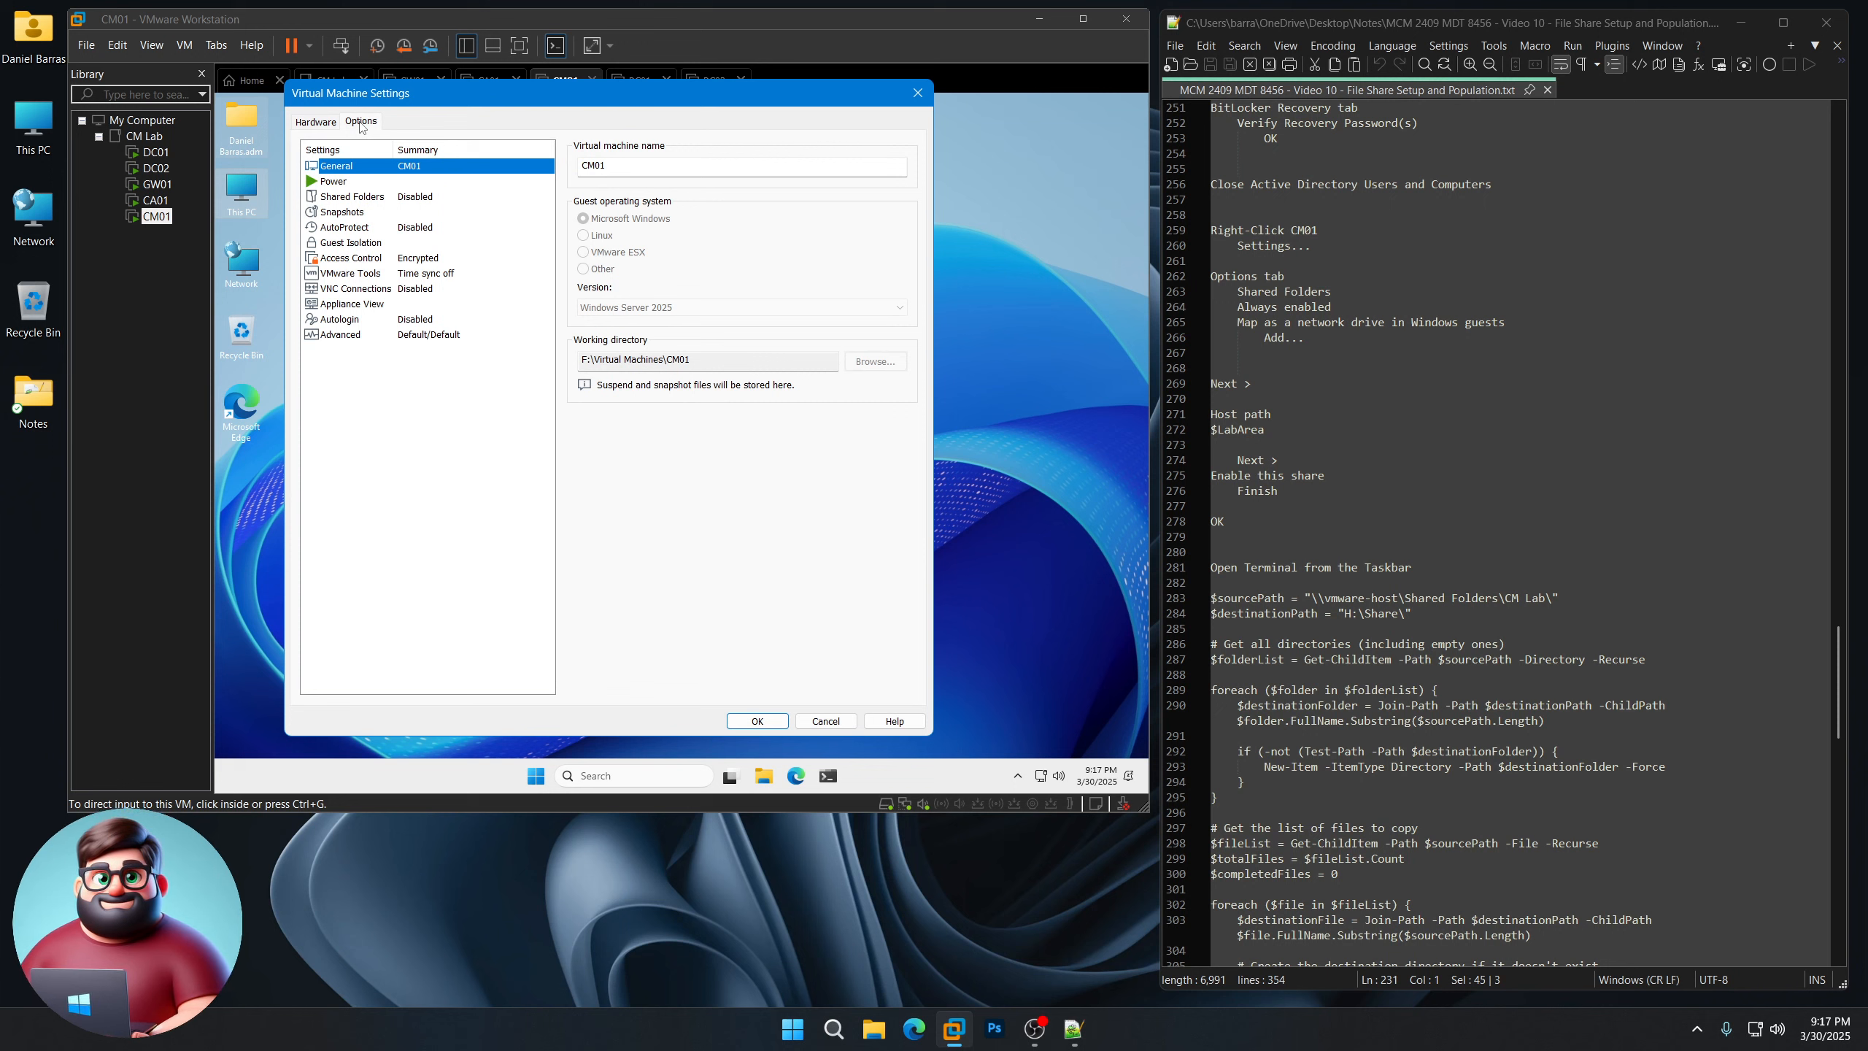
left_click(424, 199)
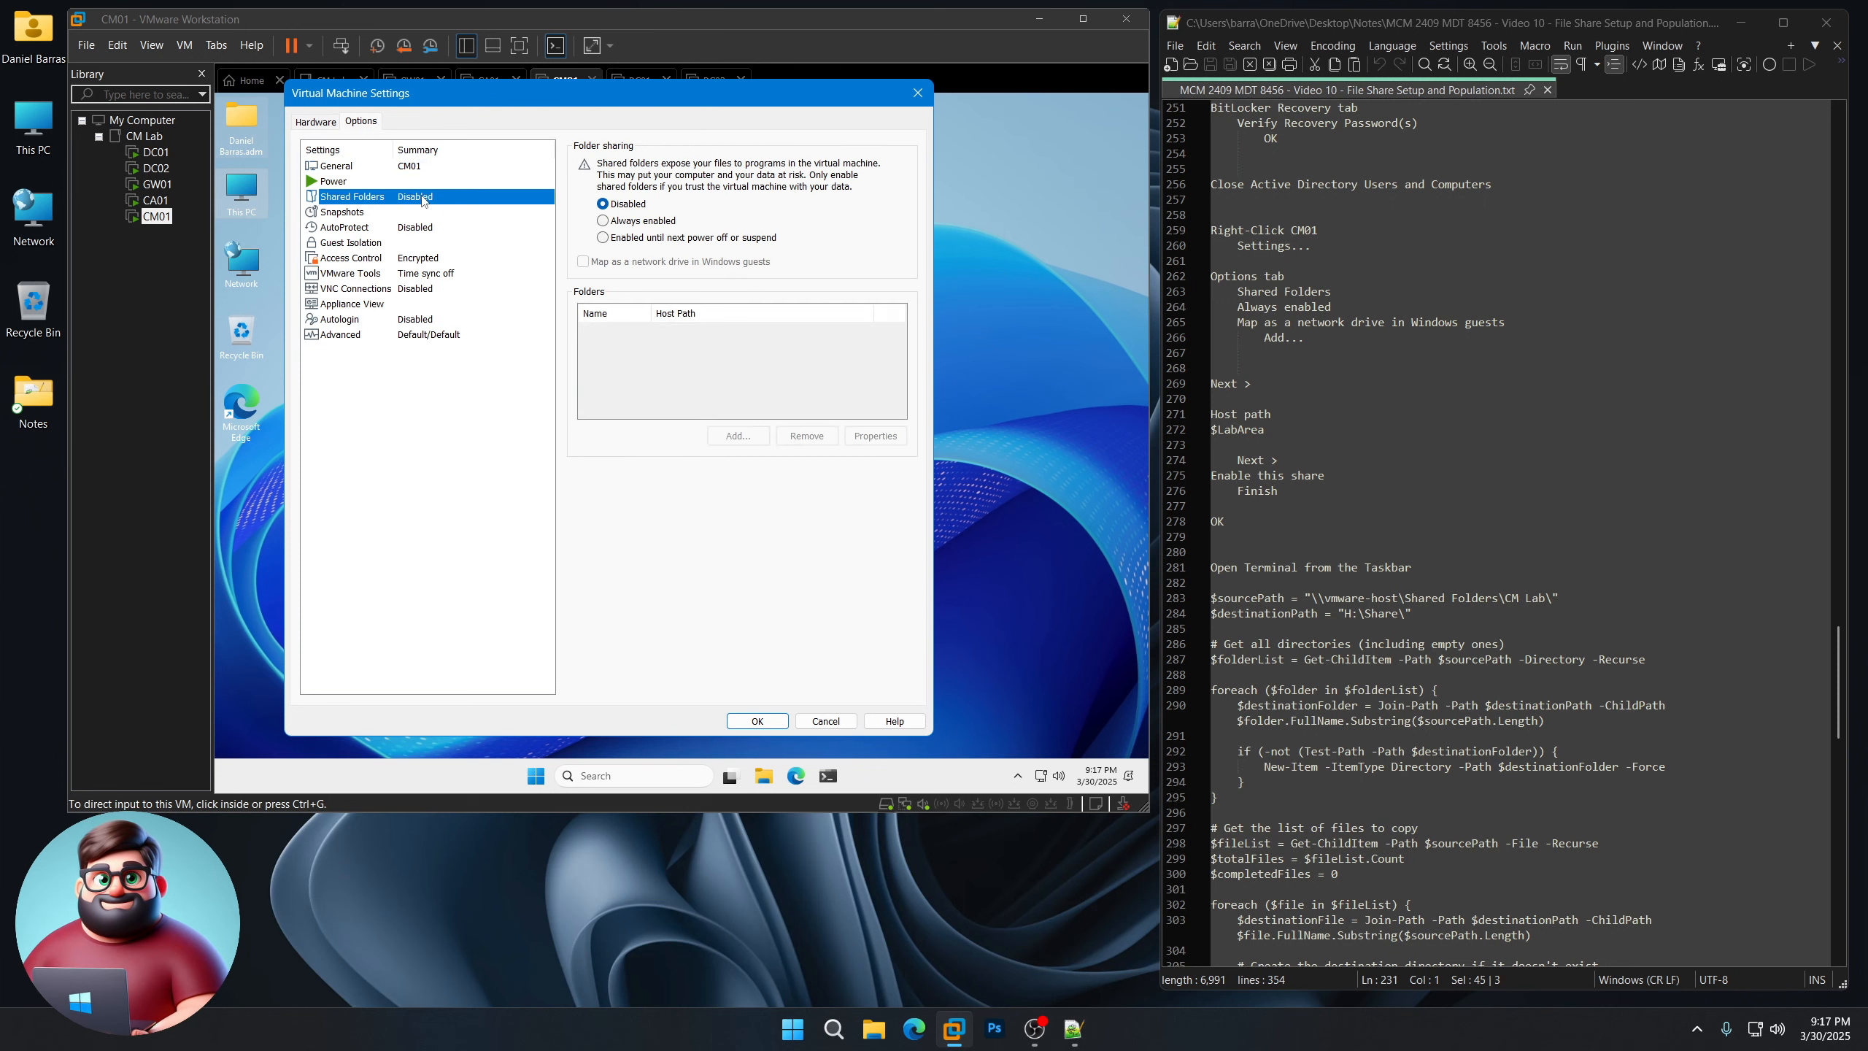
left_click(637, 223)
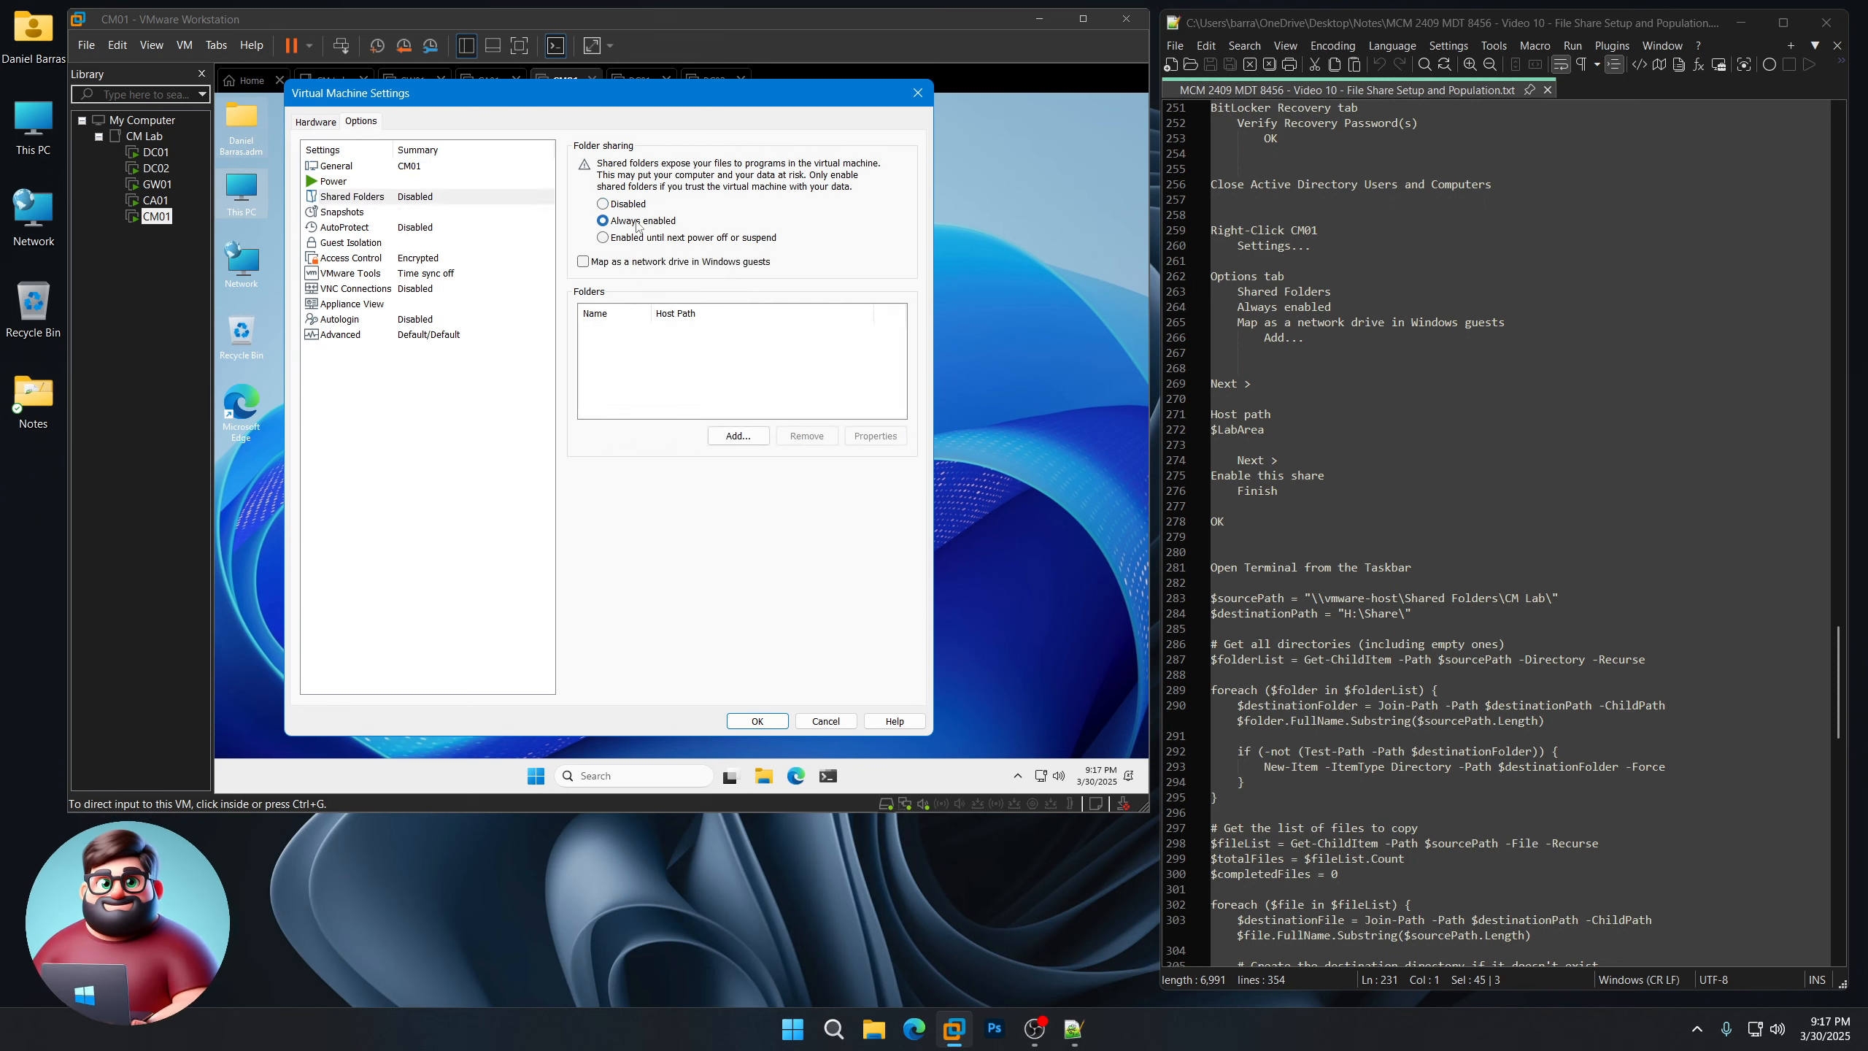
left_click(637, 262)
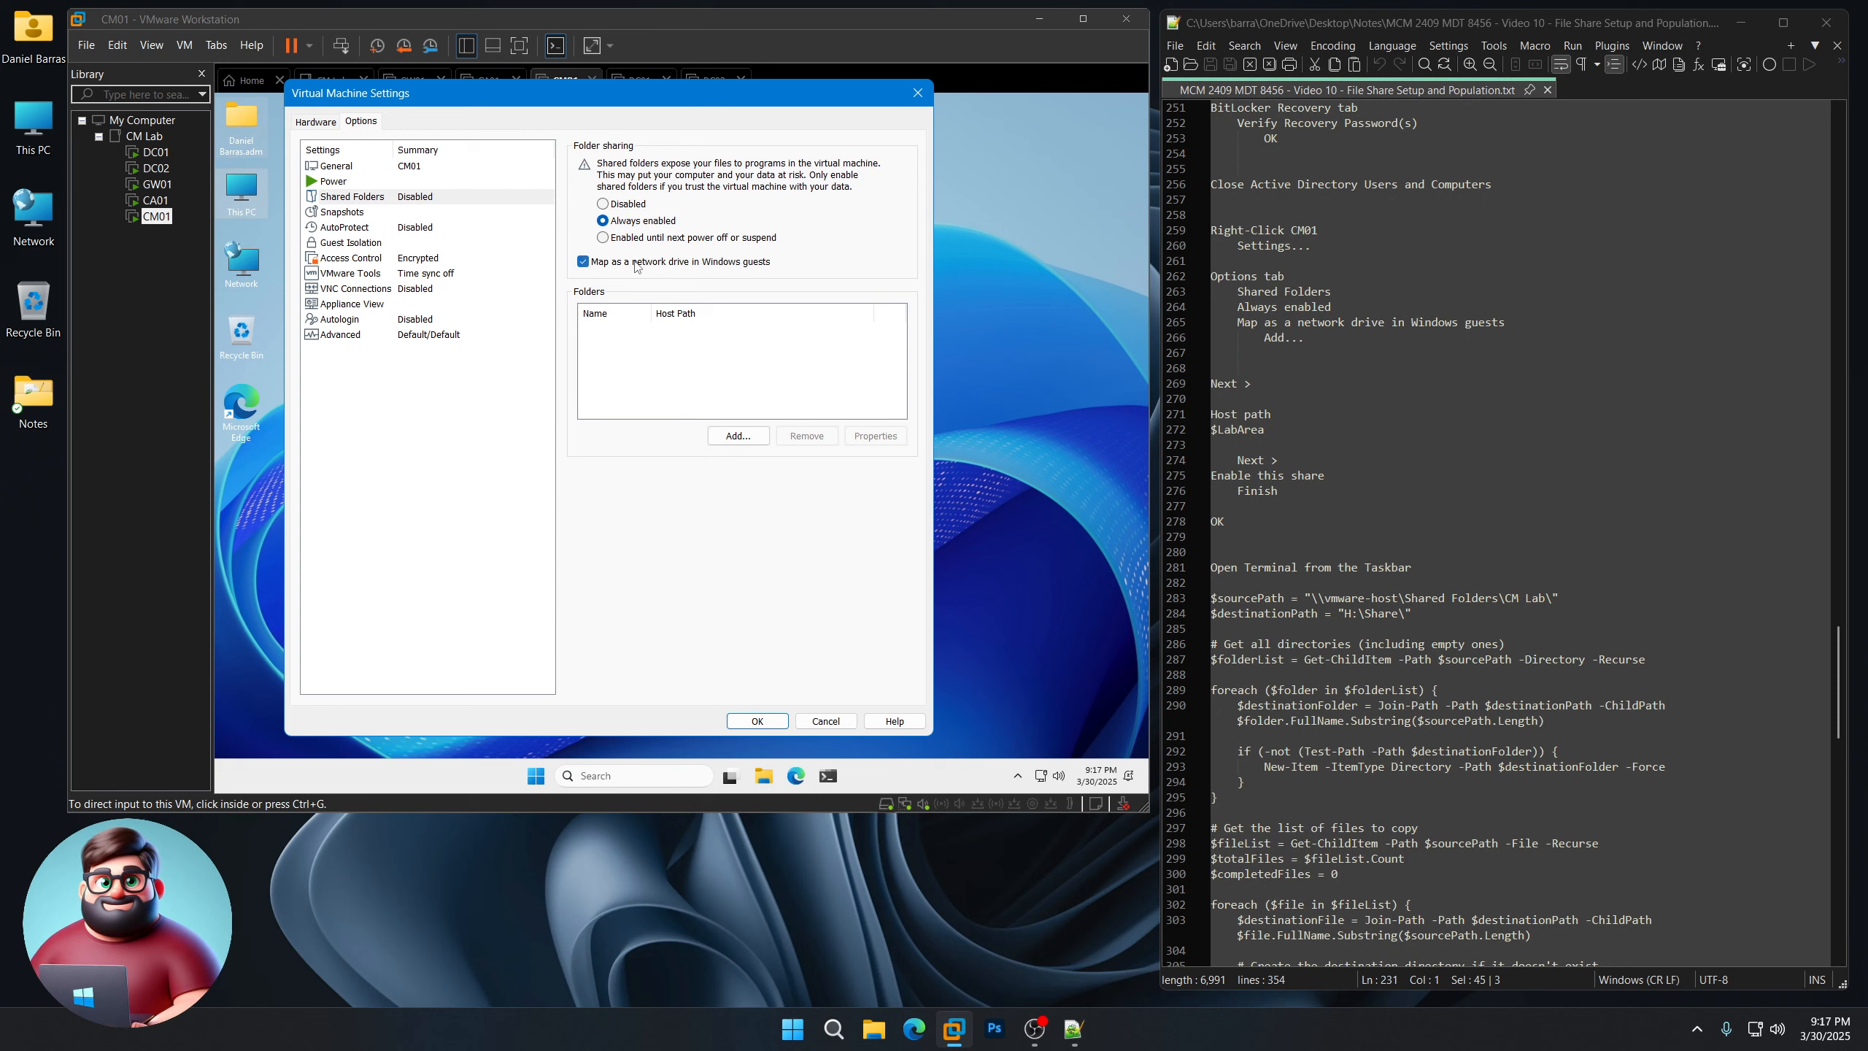
left_click(739, 438)
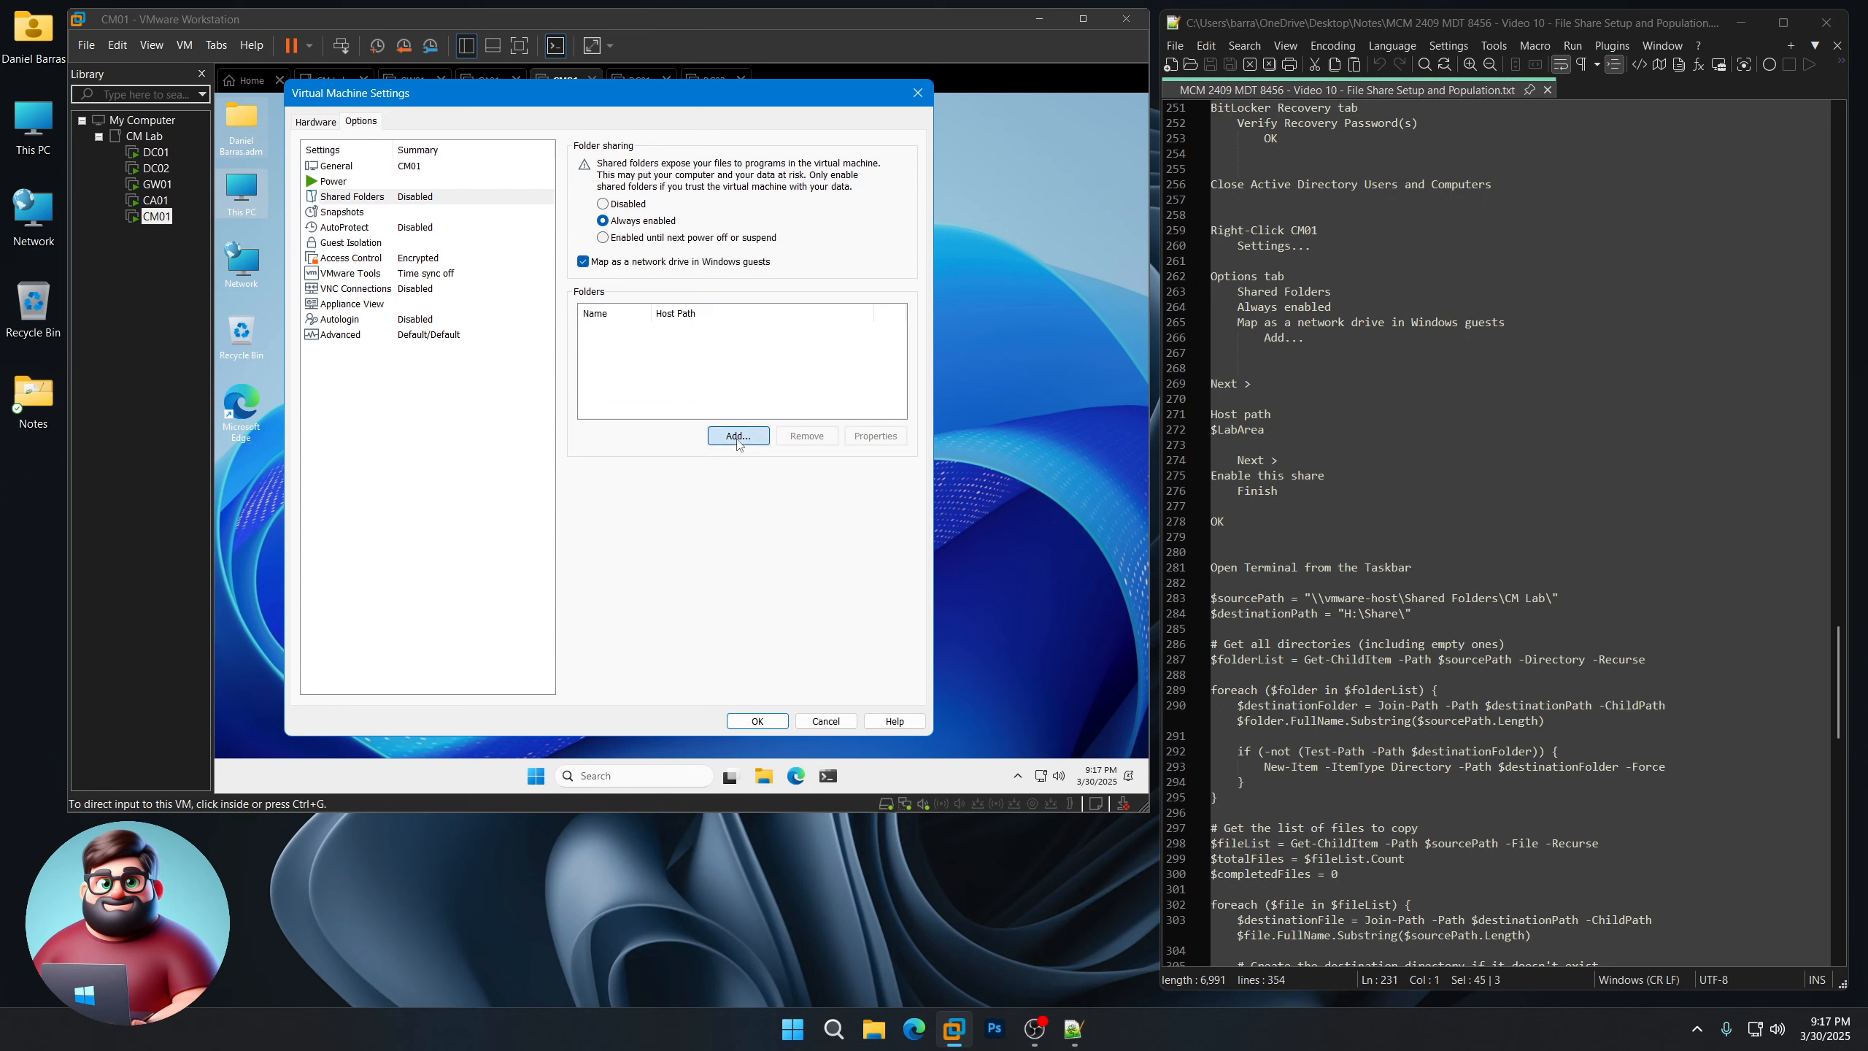
left_click(680, 564)
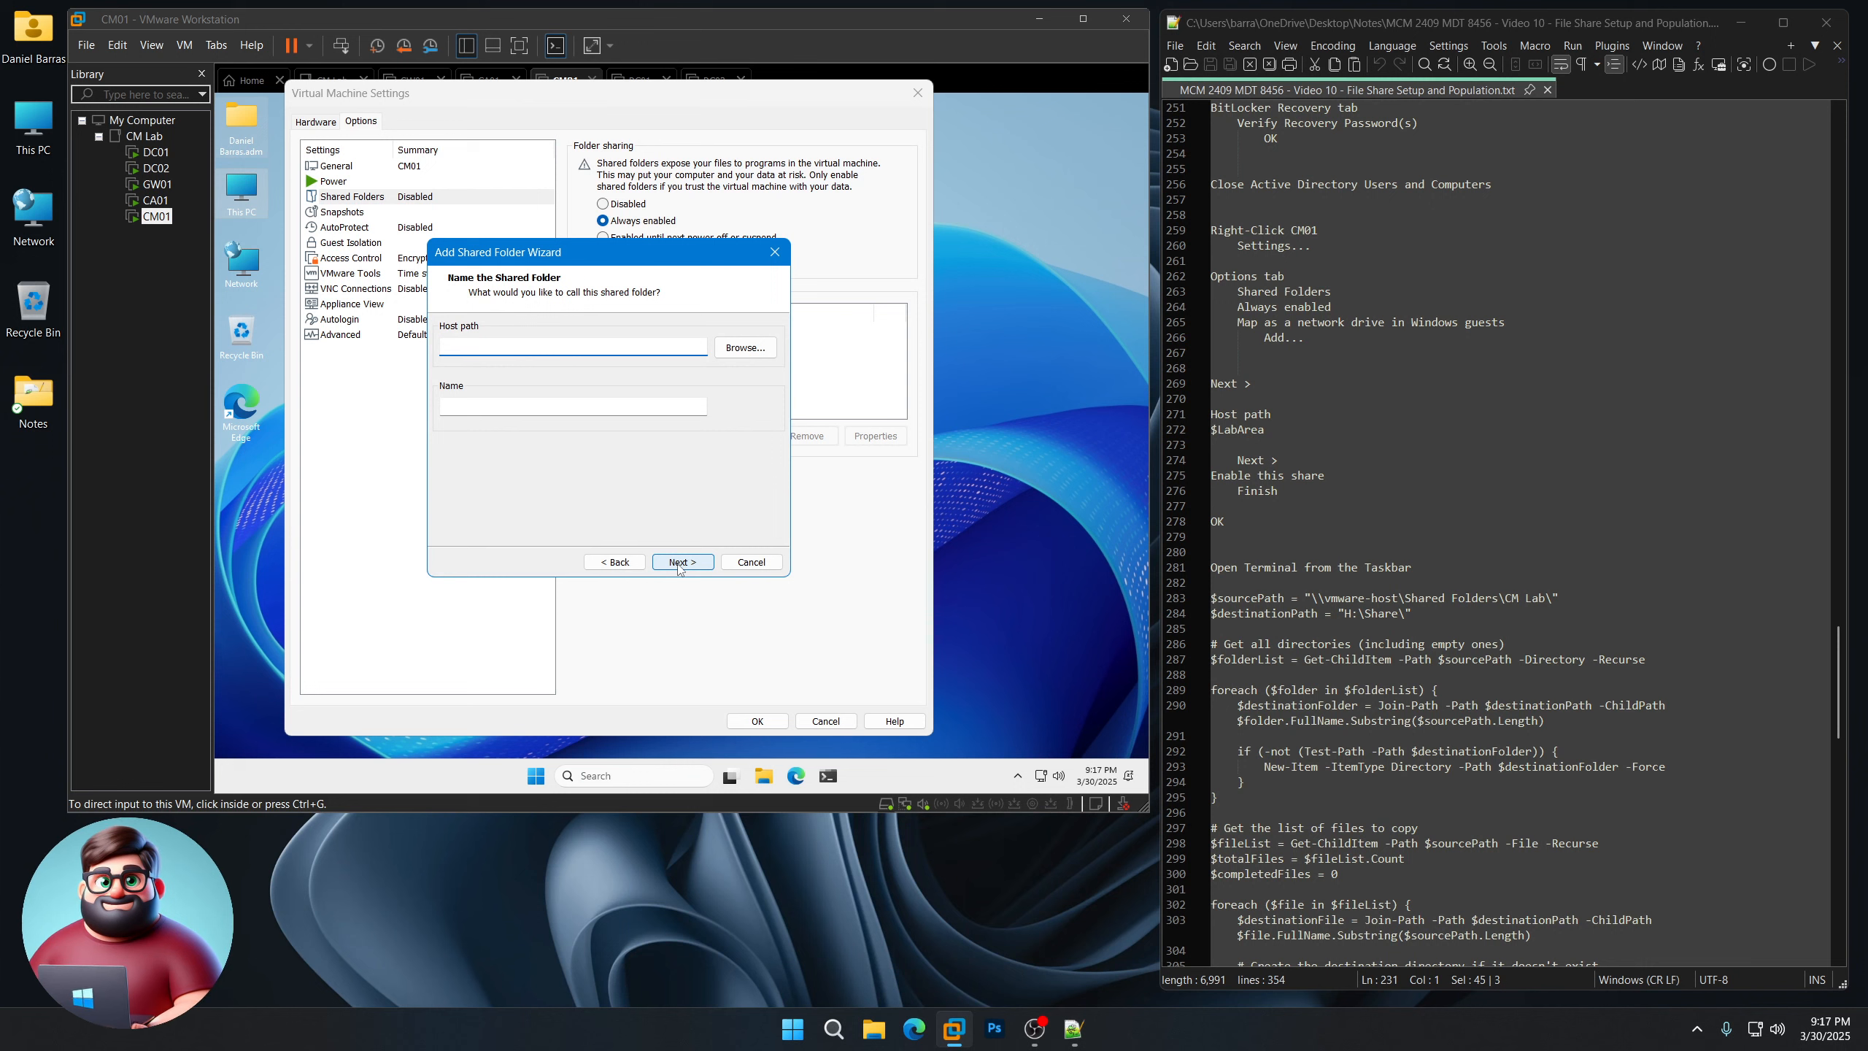
Step: Add host folder F:\CM Lab as the enabled share 'CM Lab' and save CM01's settings
left_click(754, 349)
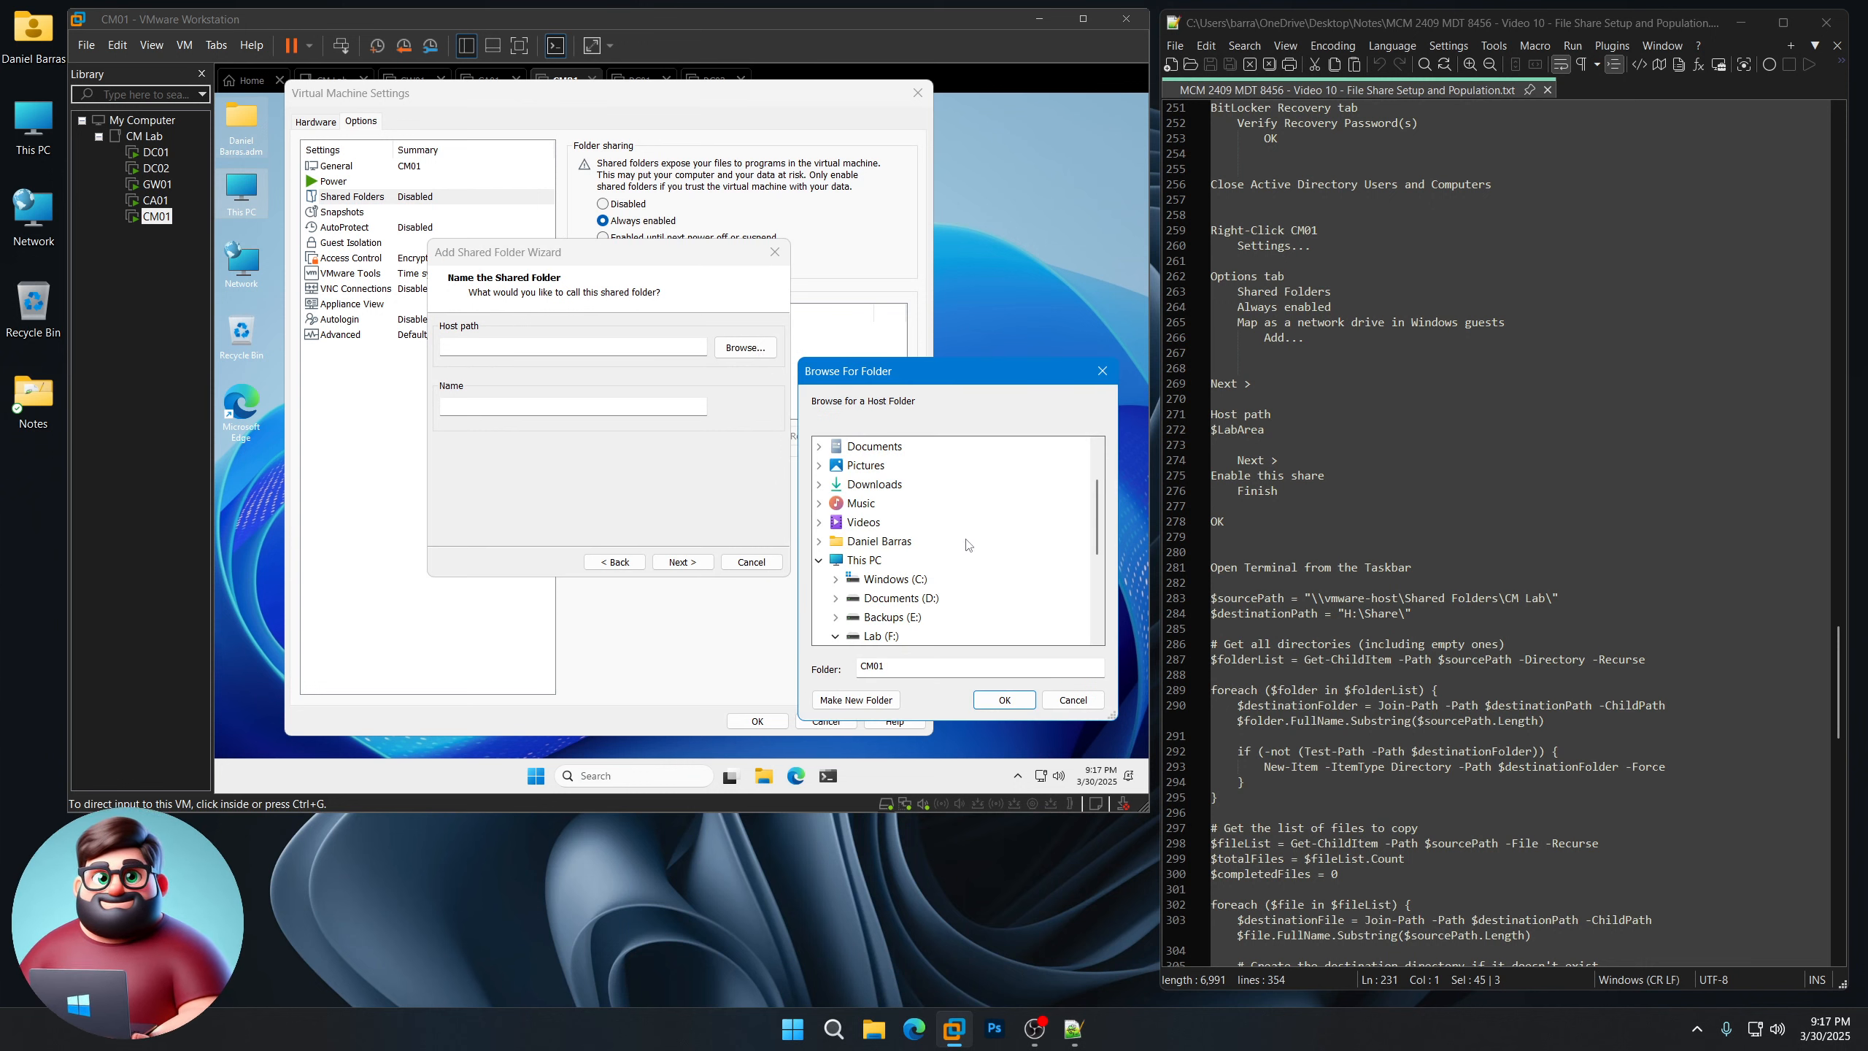
scroll(966, 544, "down", 3)
double_click(903, 548)
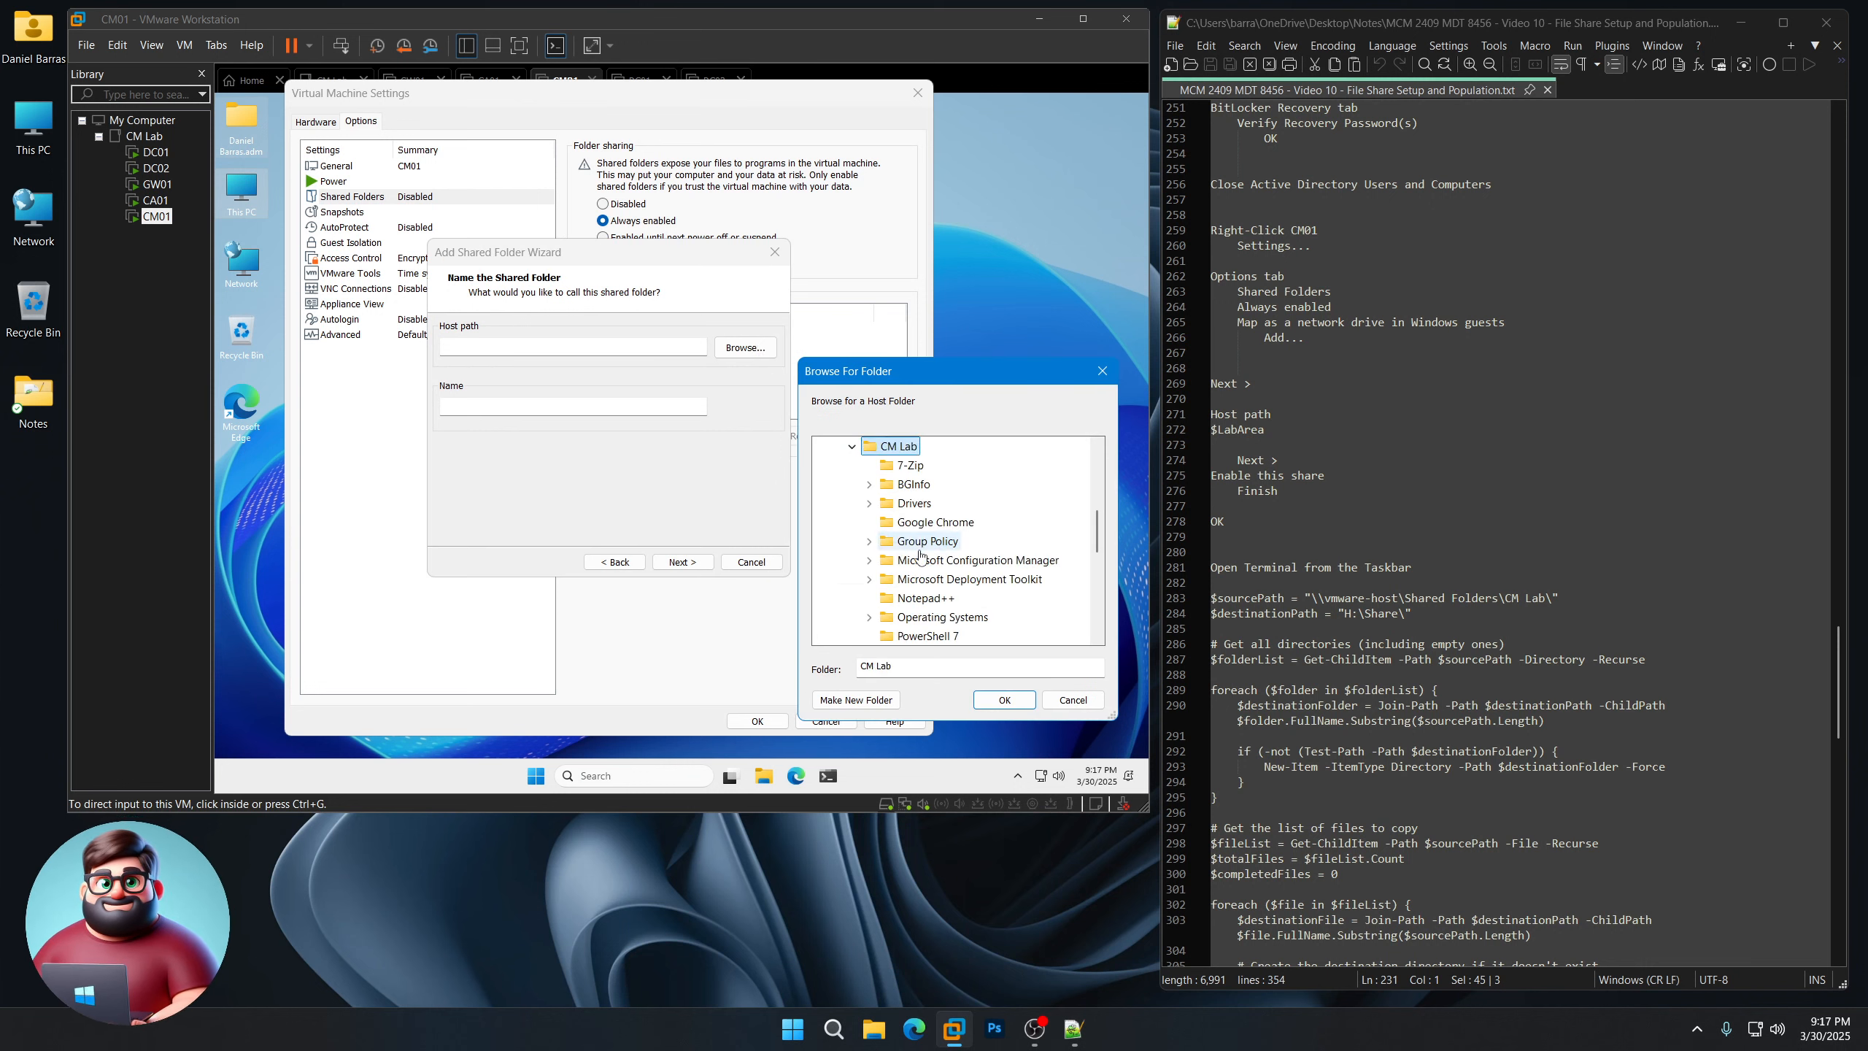
left_click(1005, 700)
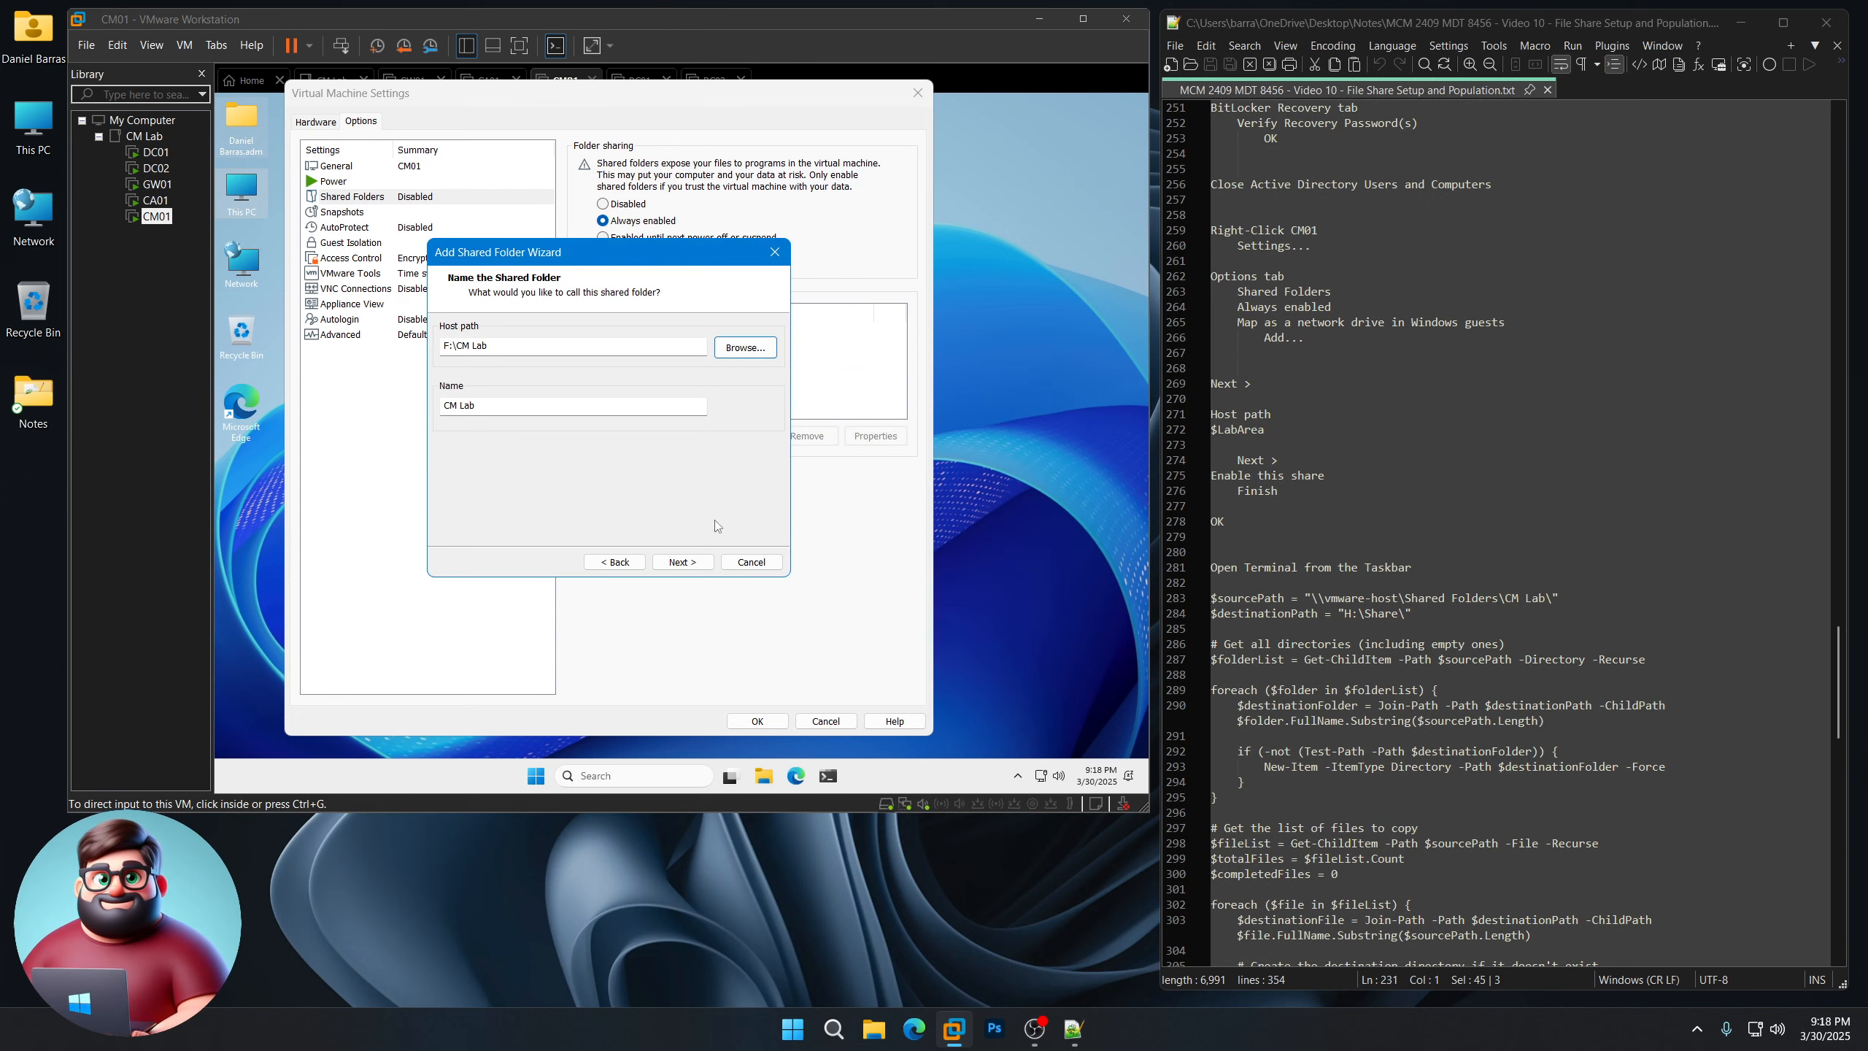
left_click(681, 562)
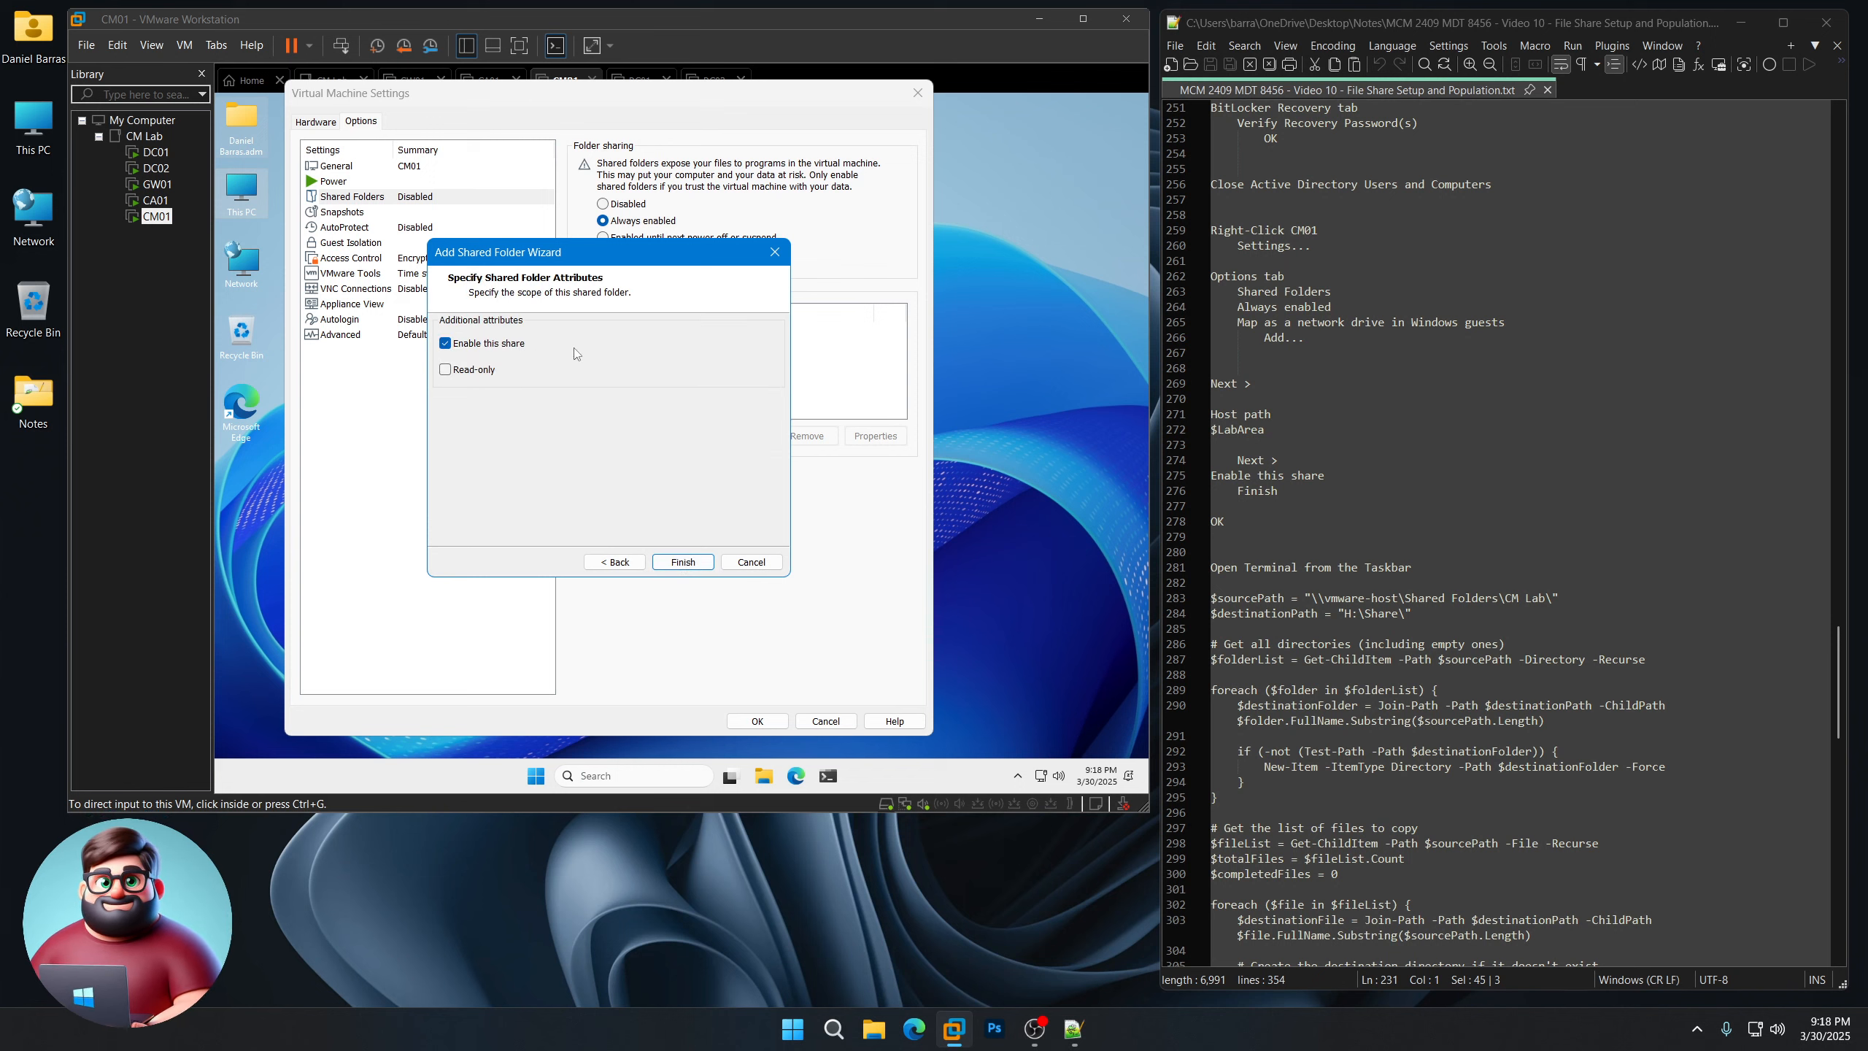
left_click(682, 561)
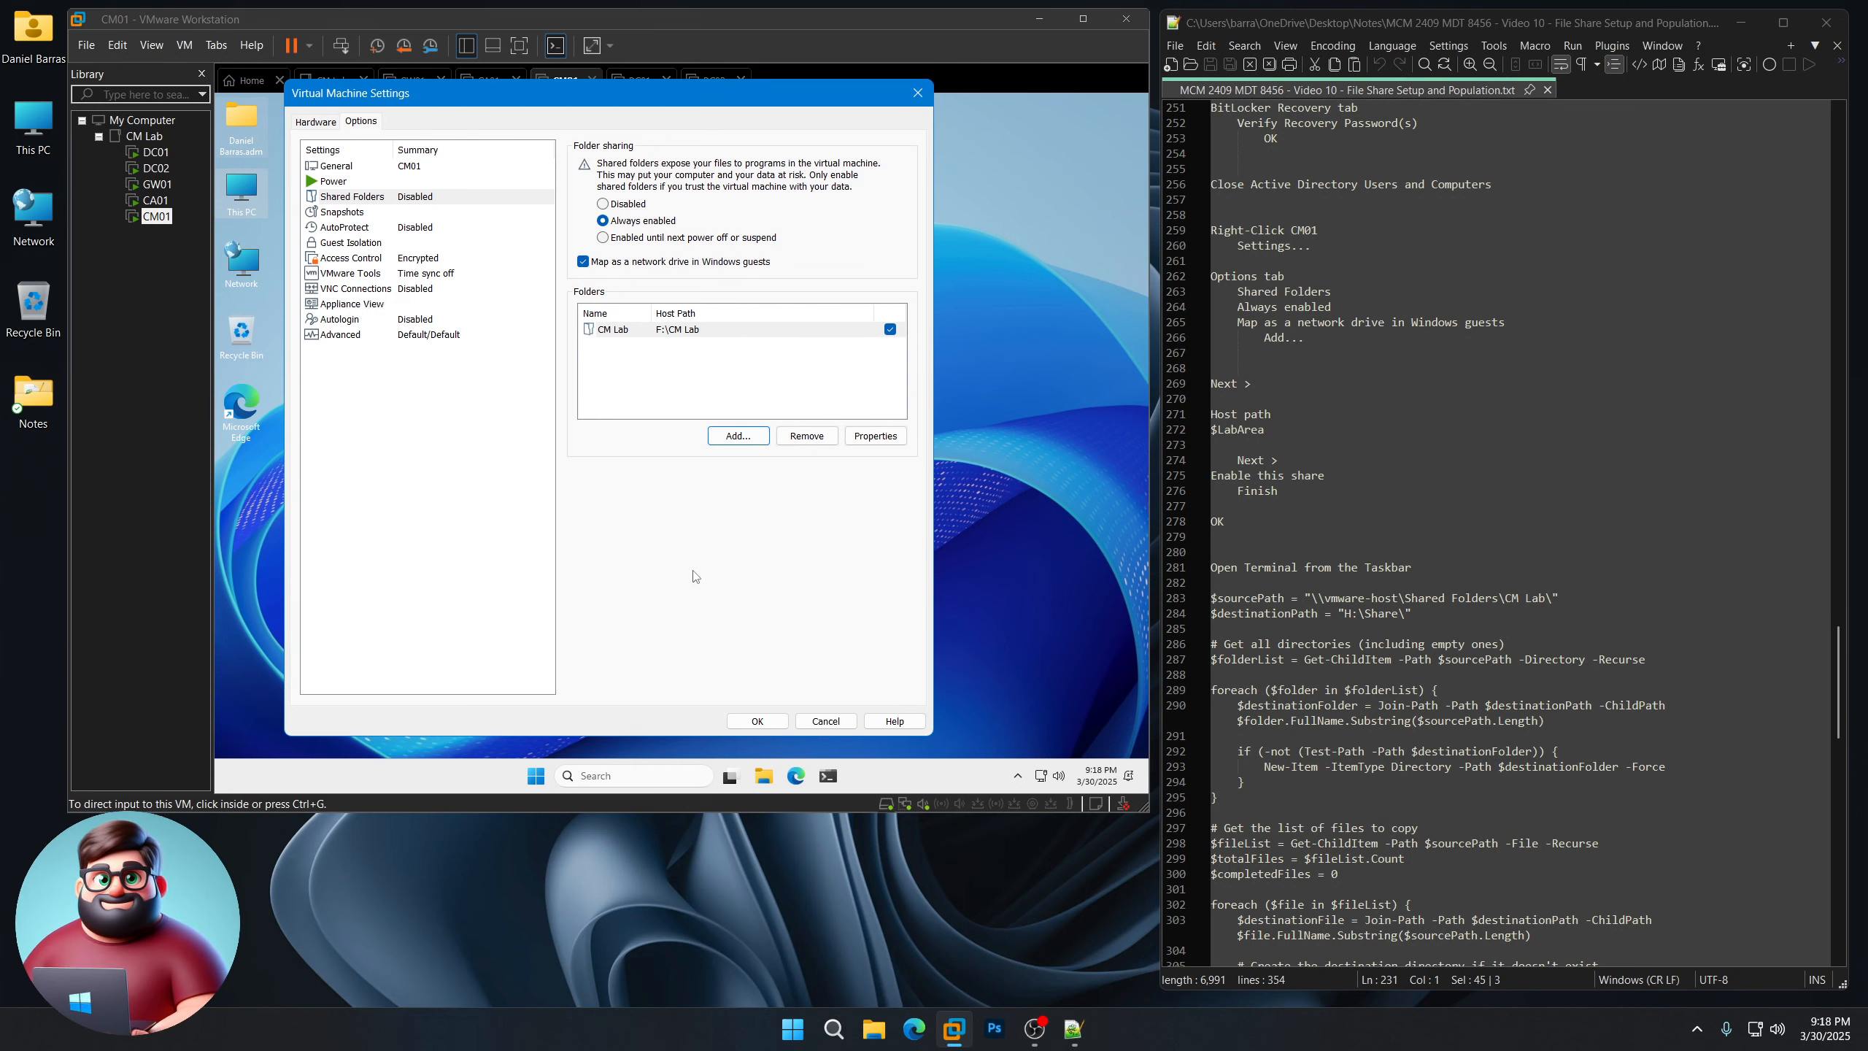
left_click(758, 721)
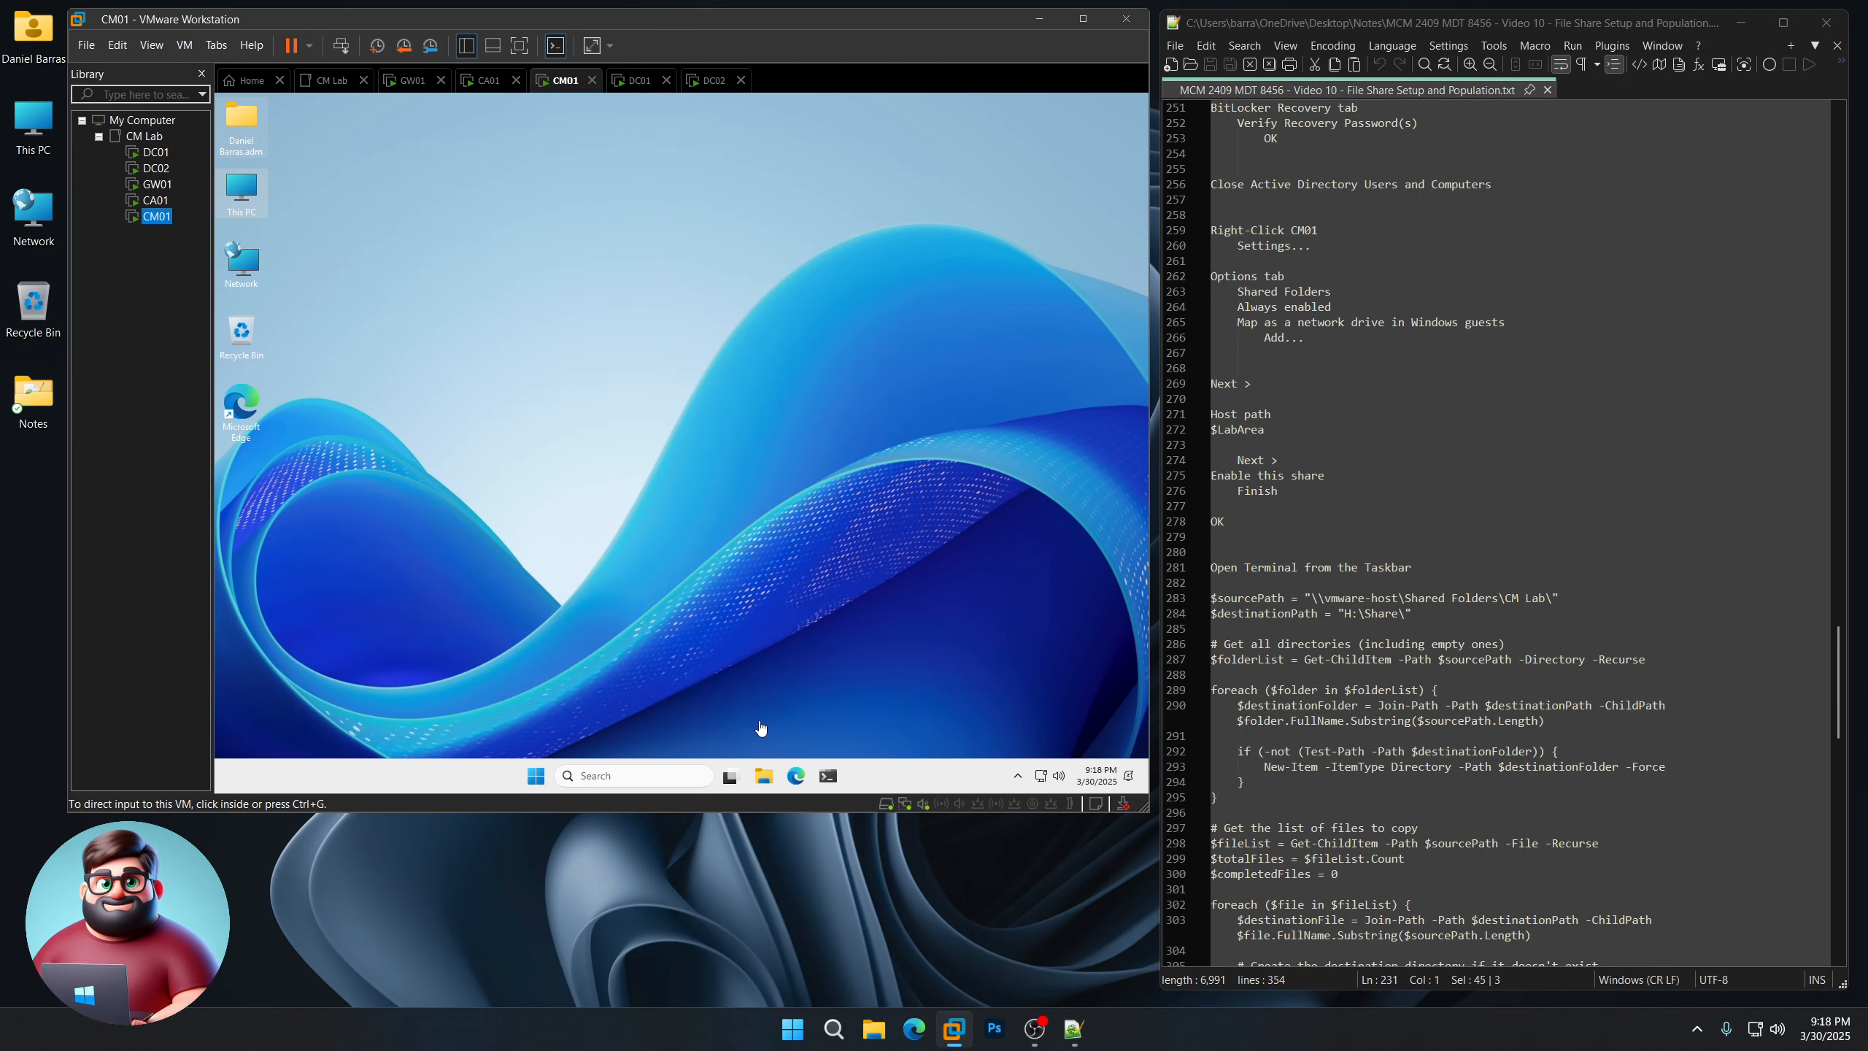
Step: Open and then close the This PC window on CM01
double_click(242, 191)
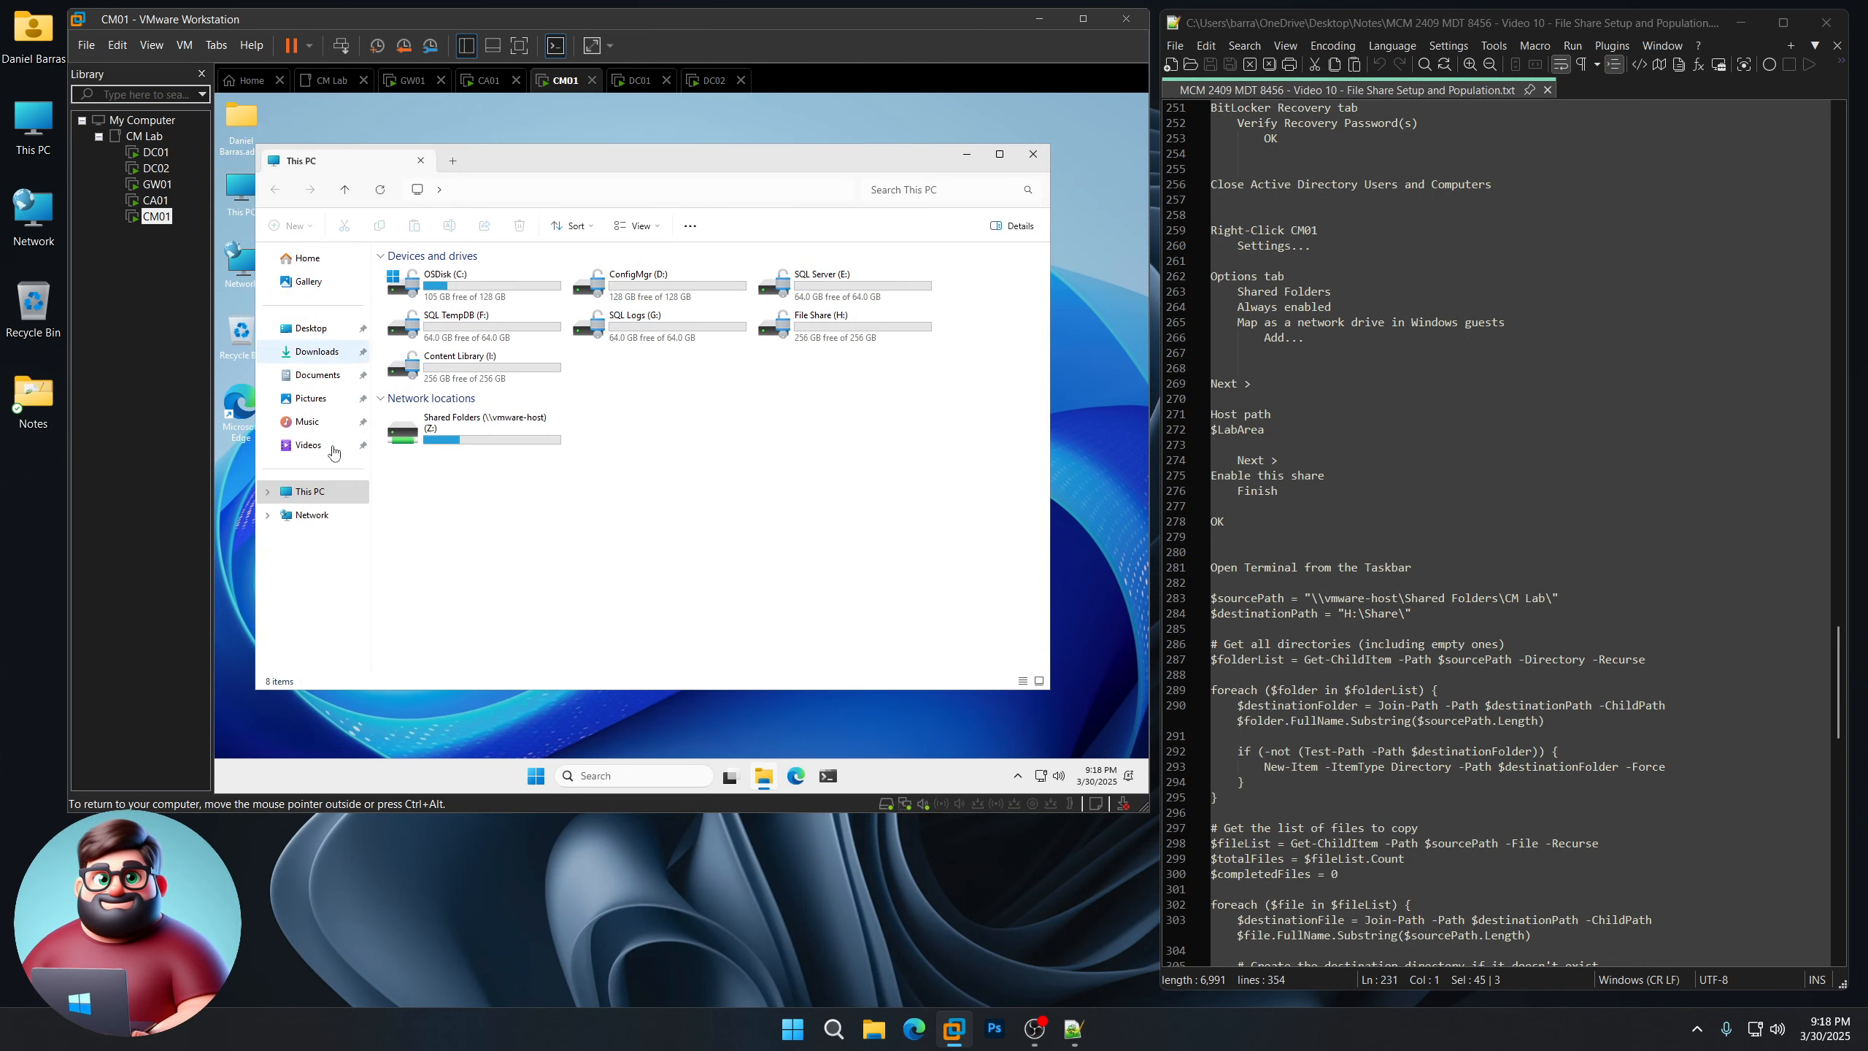
left_click(1032, 155)
scroll(1379, 498, "down", 7)
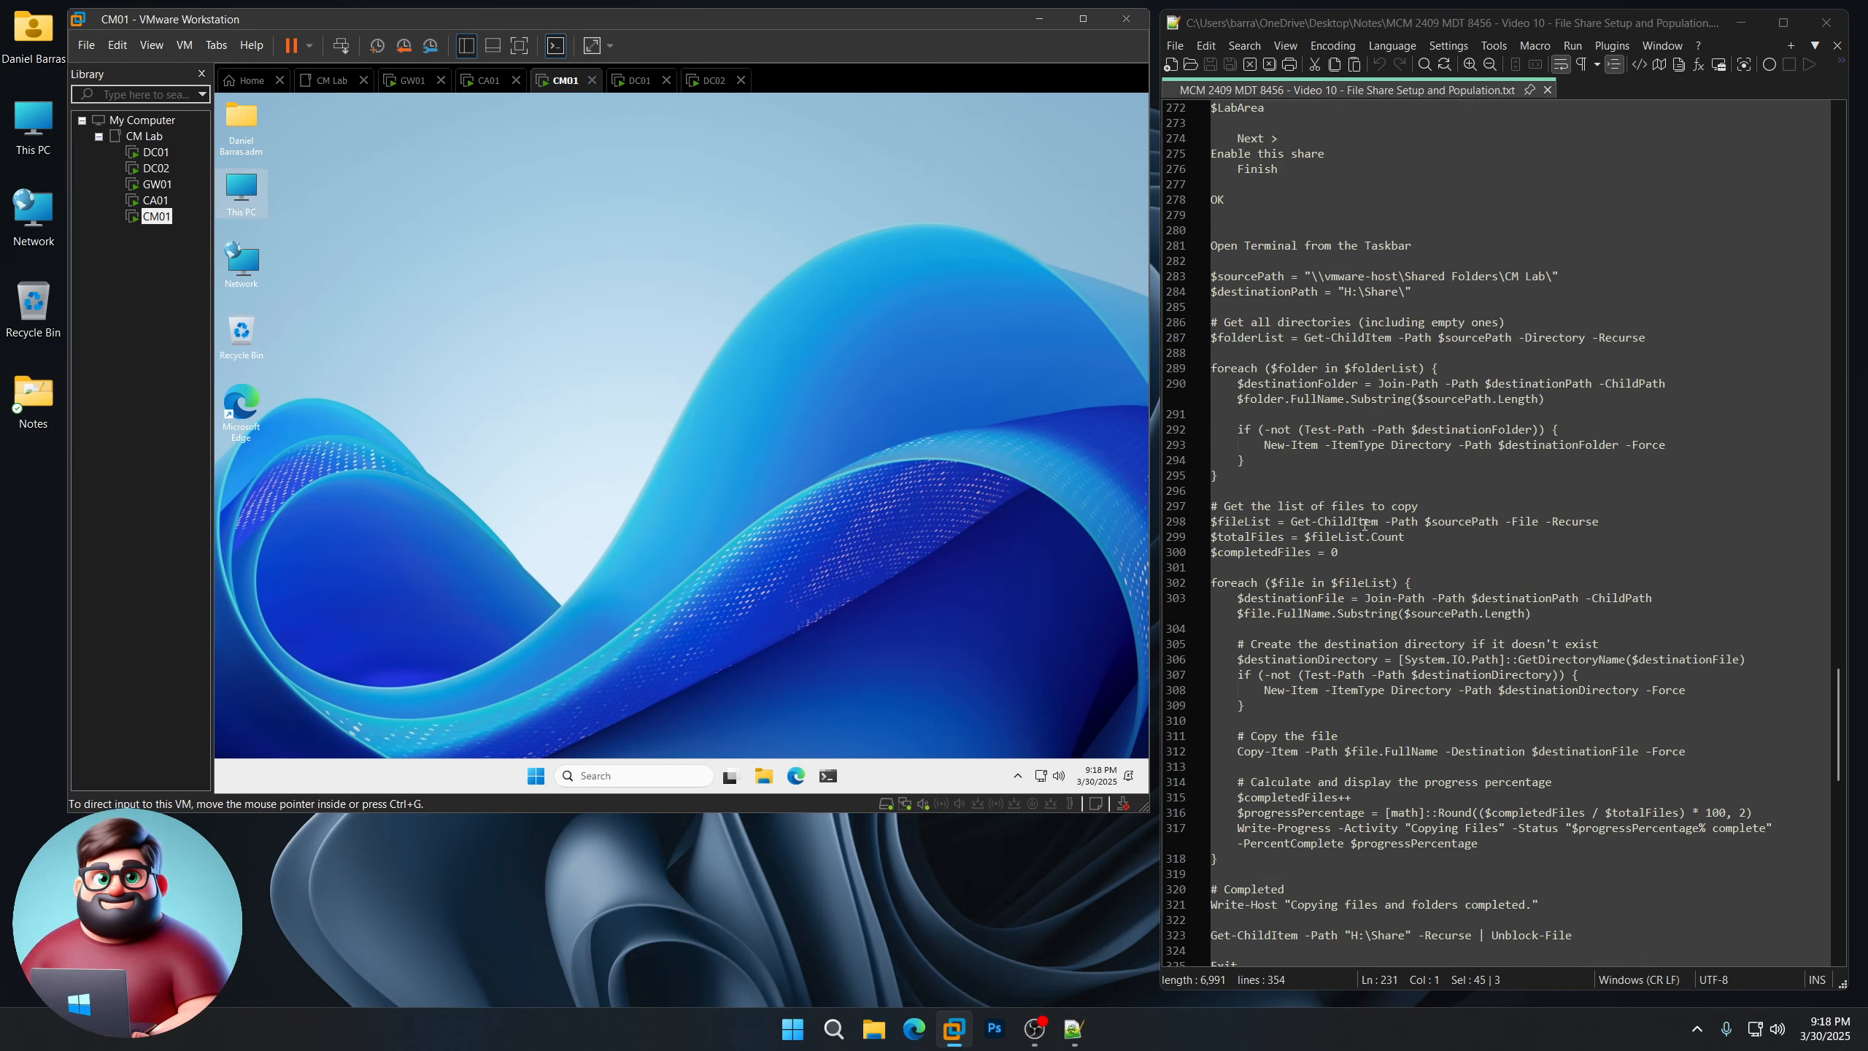
scroll(1365, 524, "down", 1)
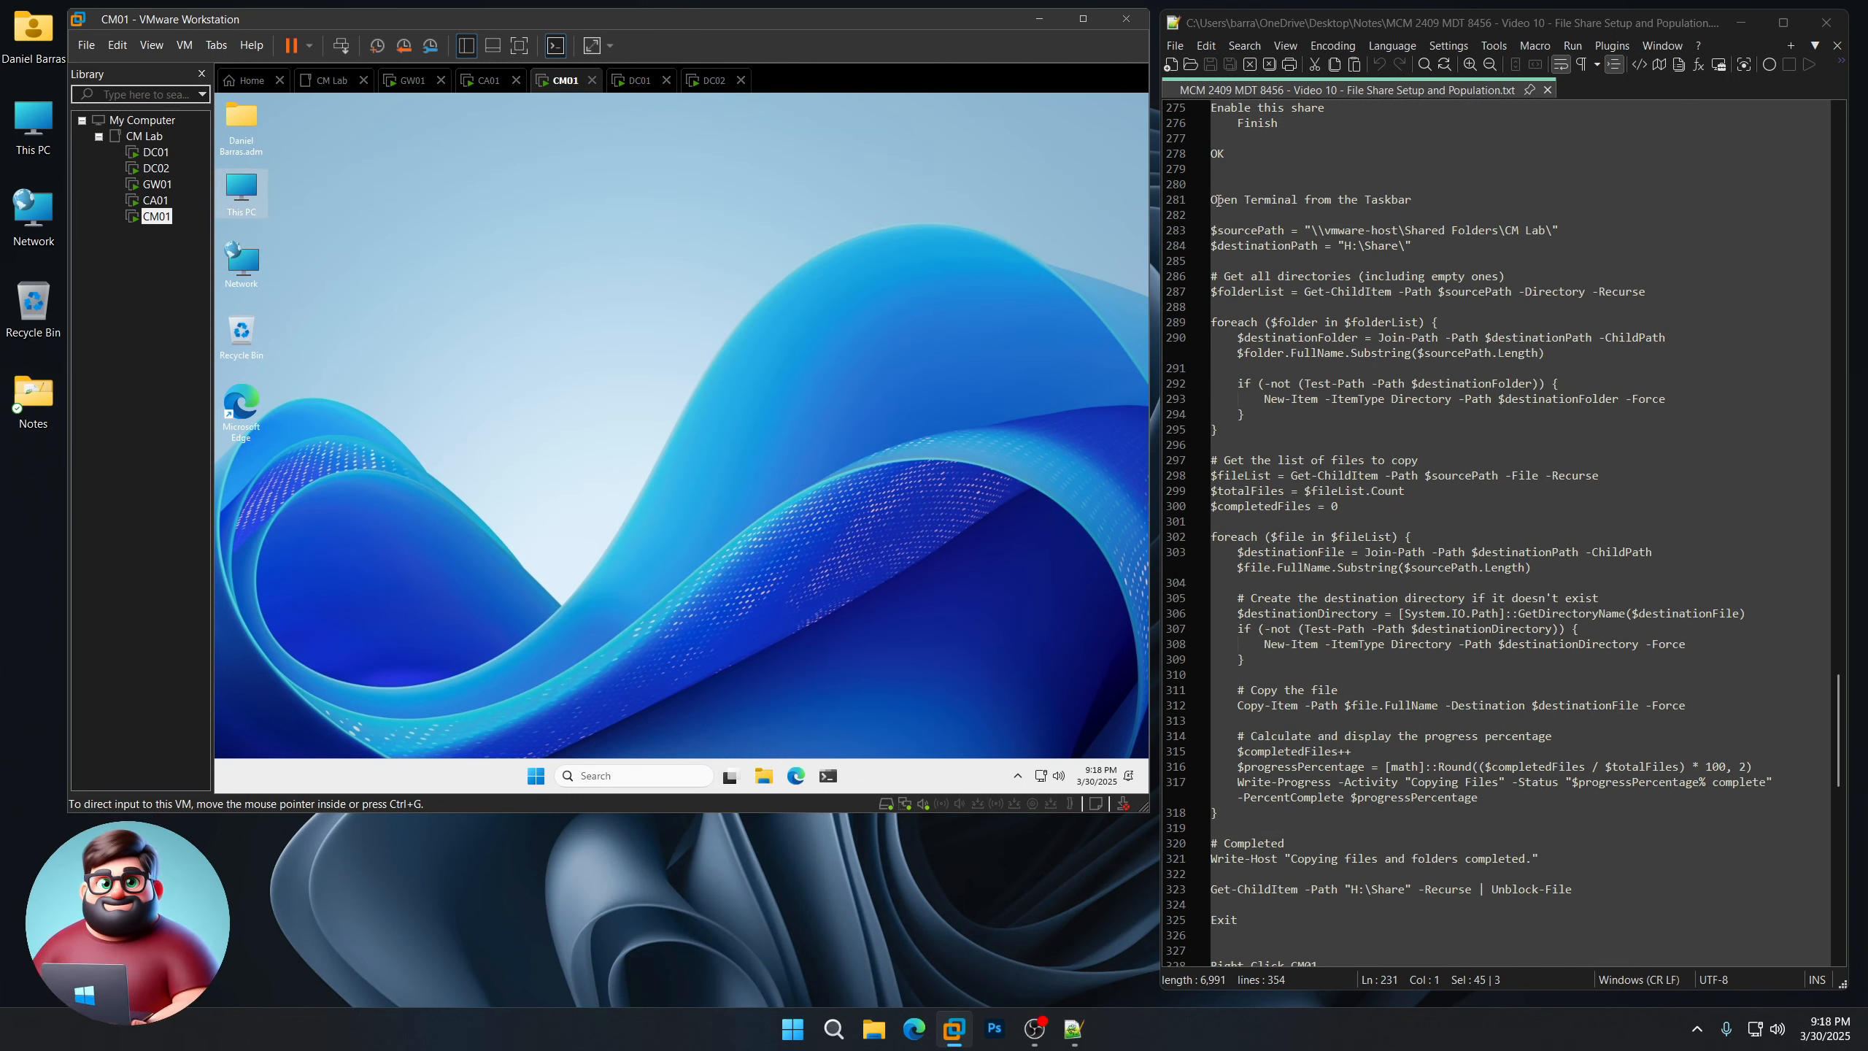
Step: Copy the PowerShell copy script from Notepad++ and open an administrator terminal on CM01
left_click_drag(1213, 230, 1576, 913)
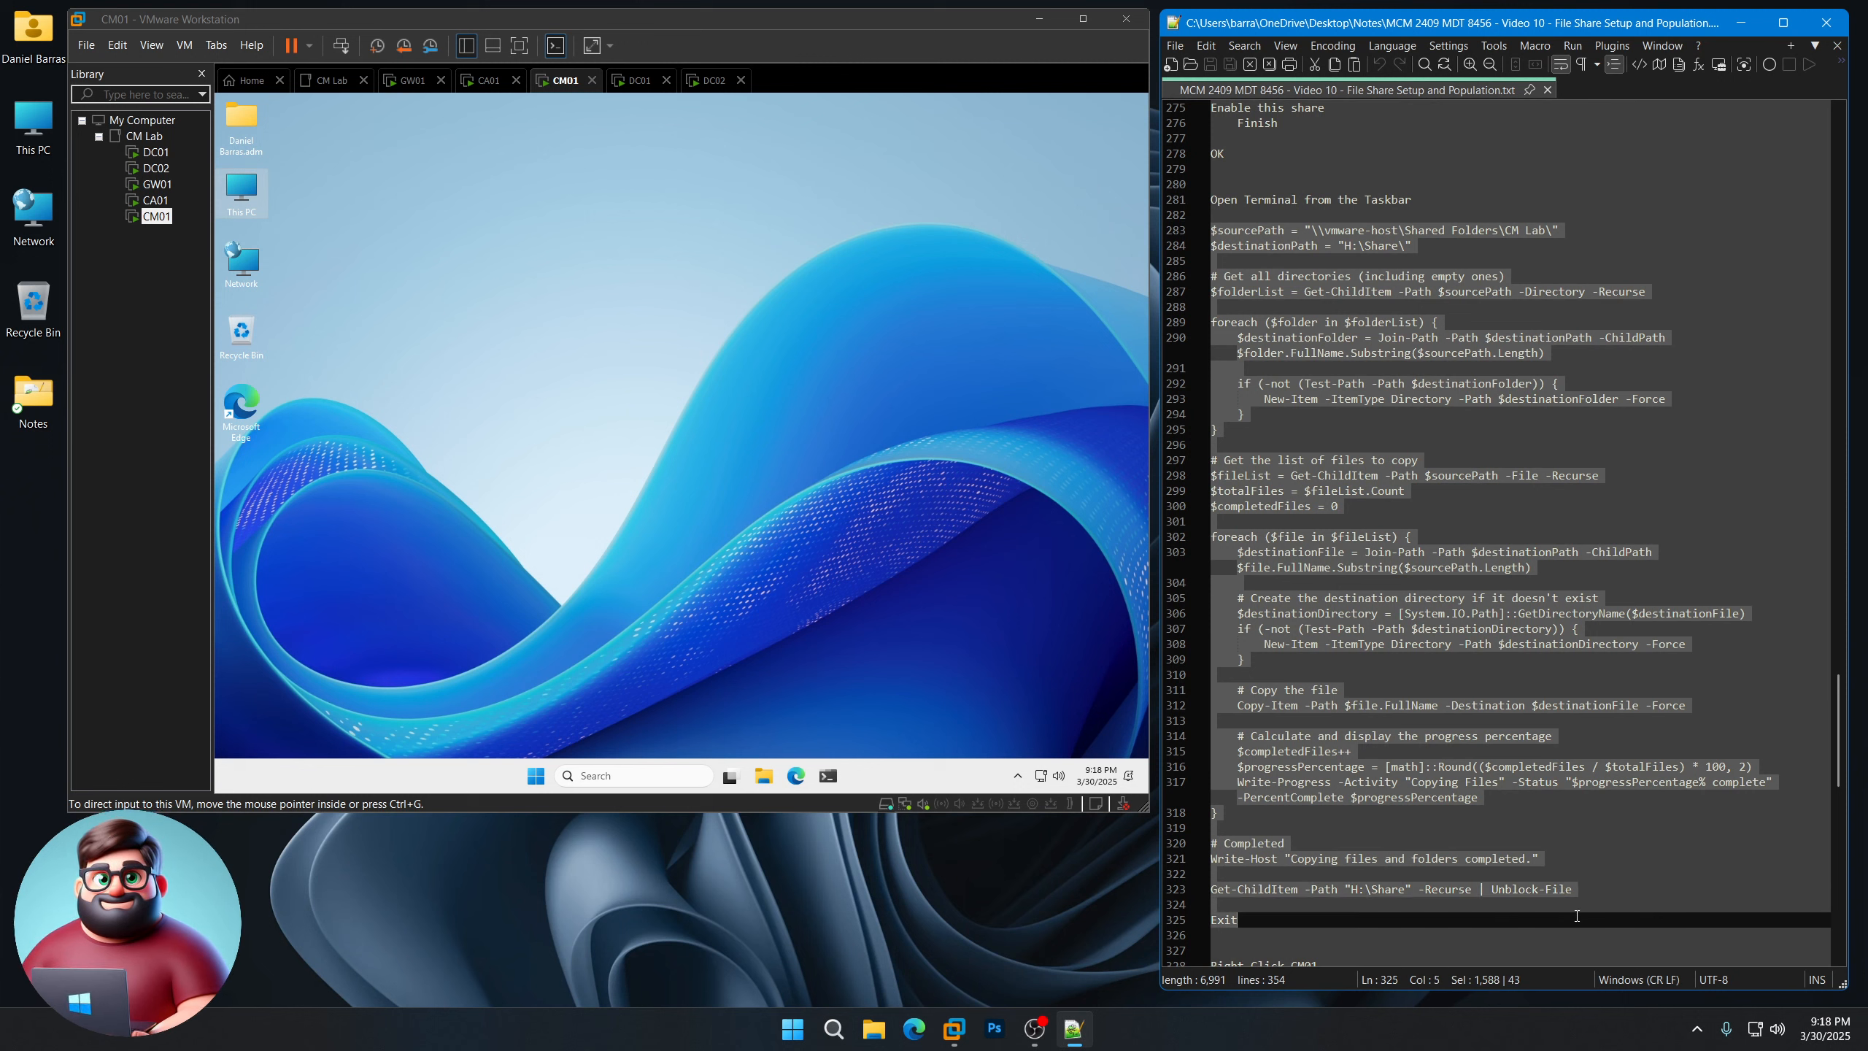
right_click(1380, 791)
left_click(1397, 402)
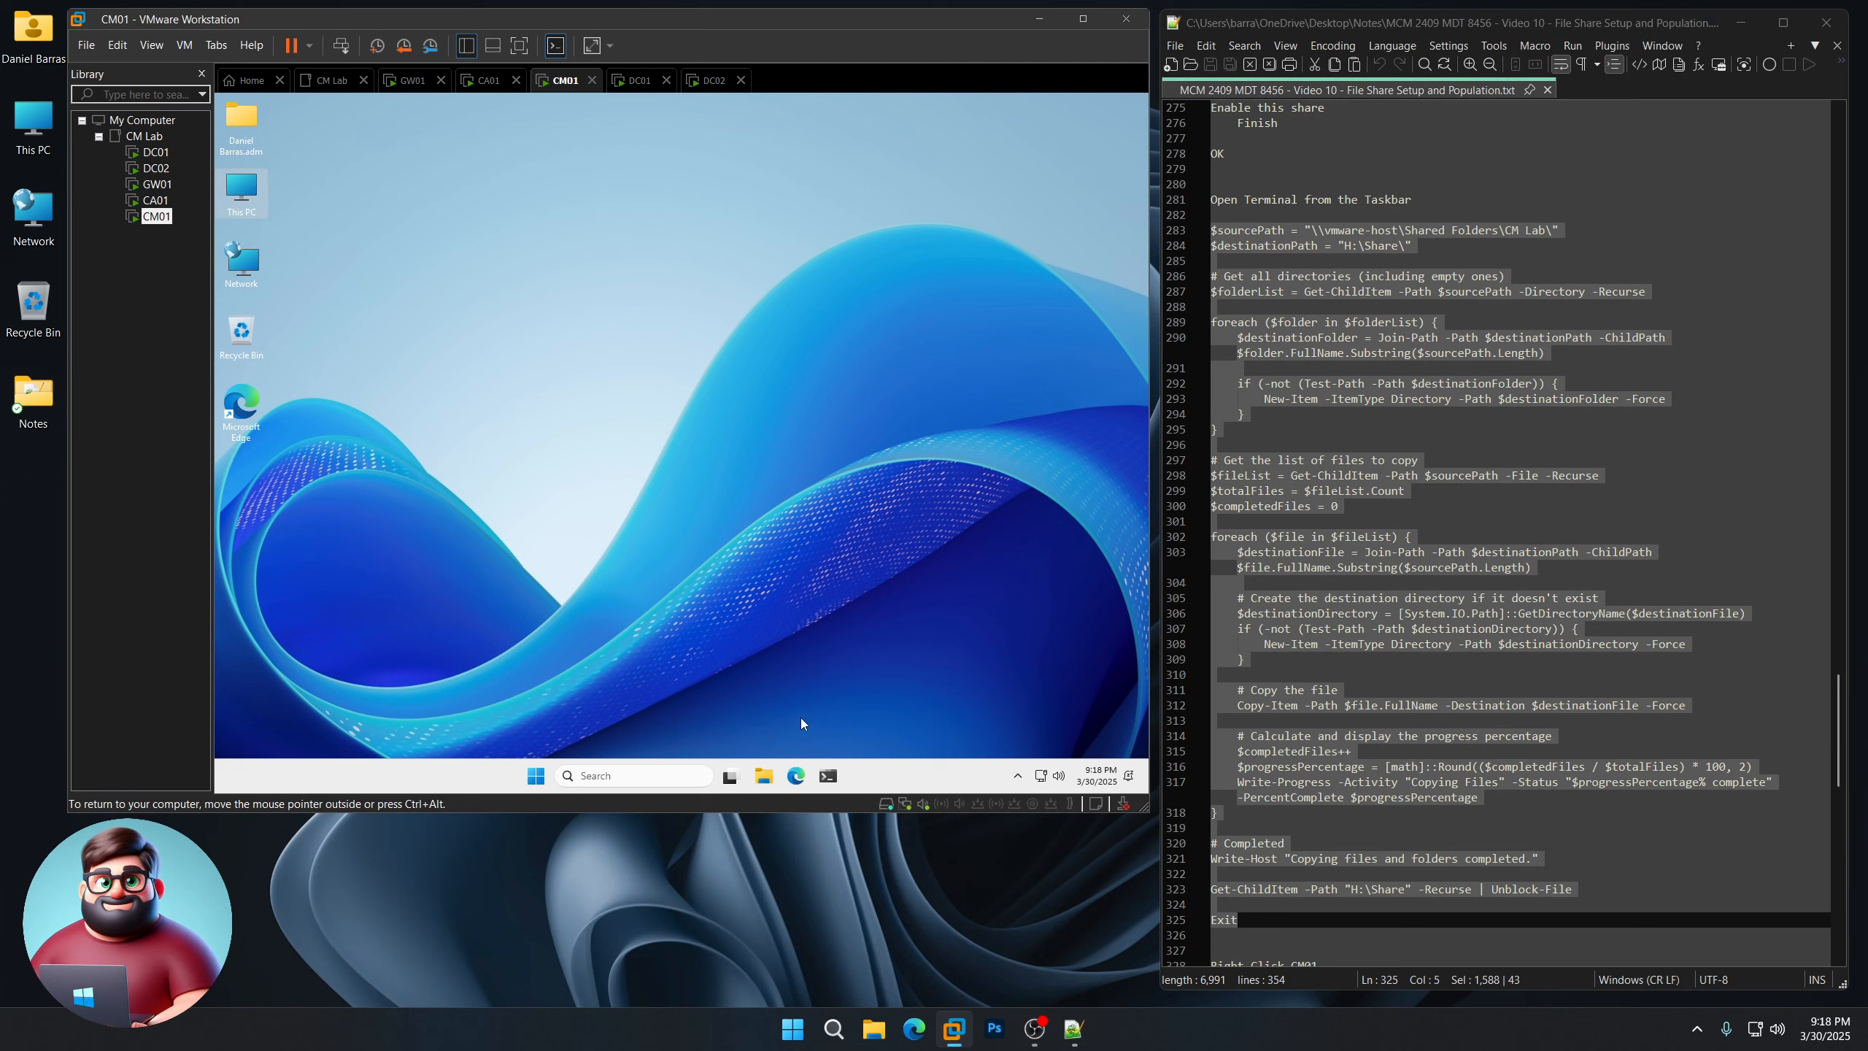
left_click(829, 776)
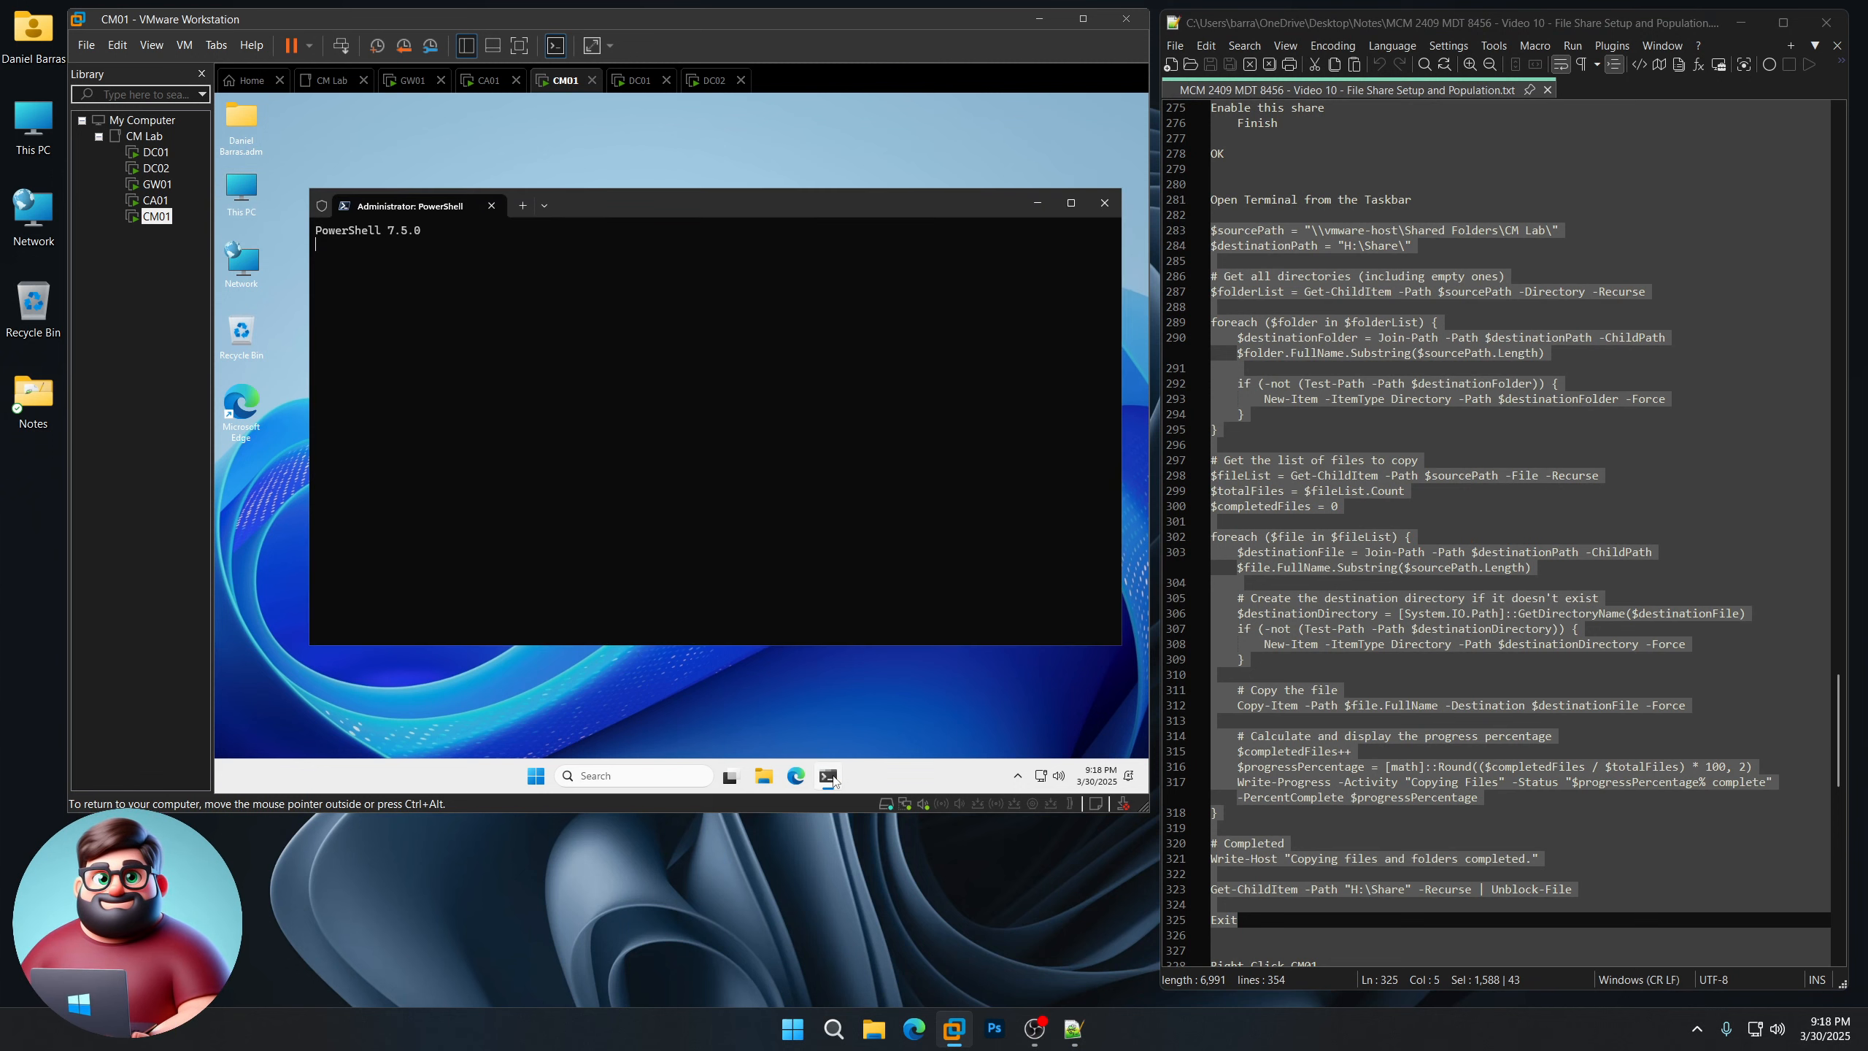
Step: Run the pasted copy script on CM01 to fill H:\Share, then exit PowerShell
right_click(598, 270)
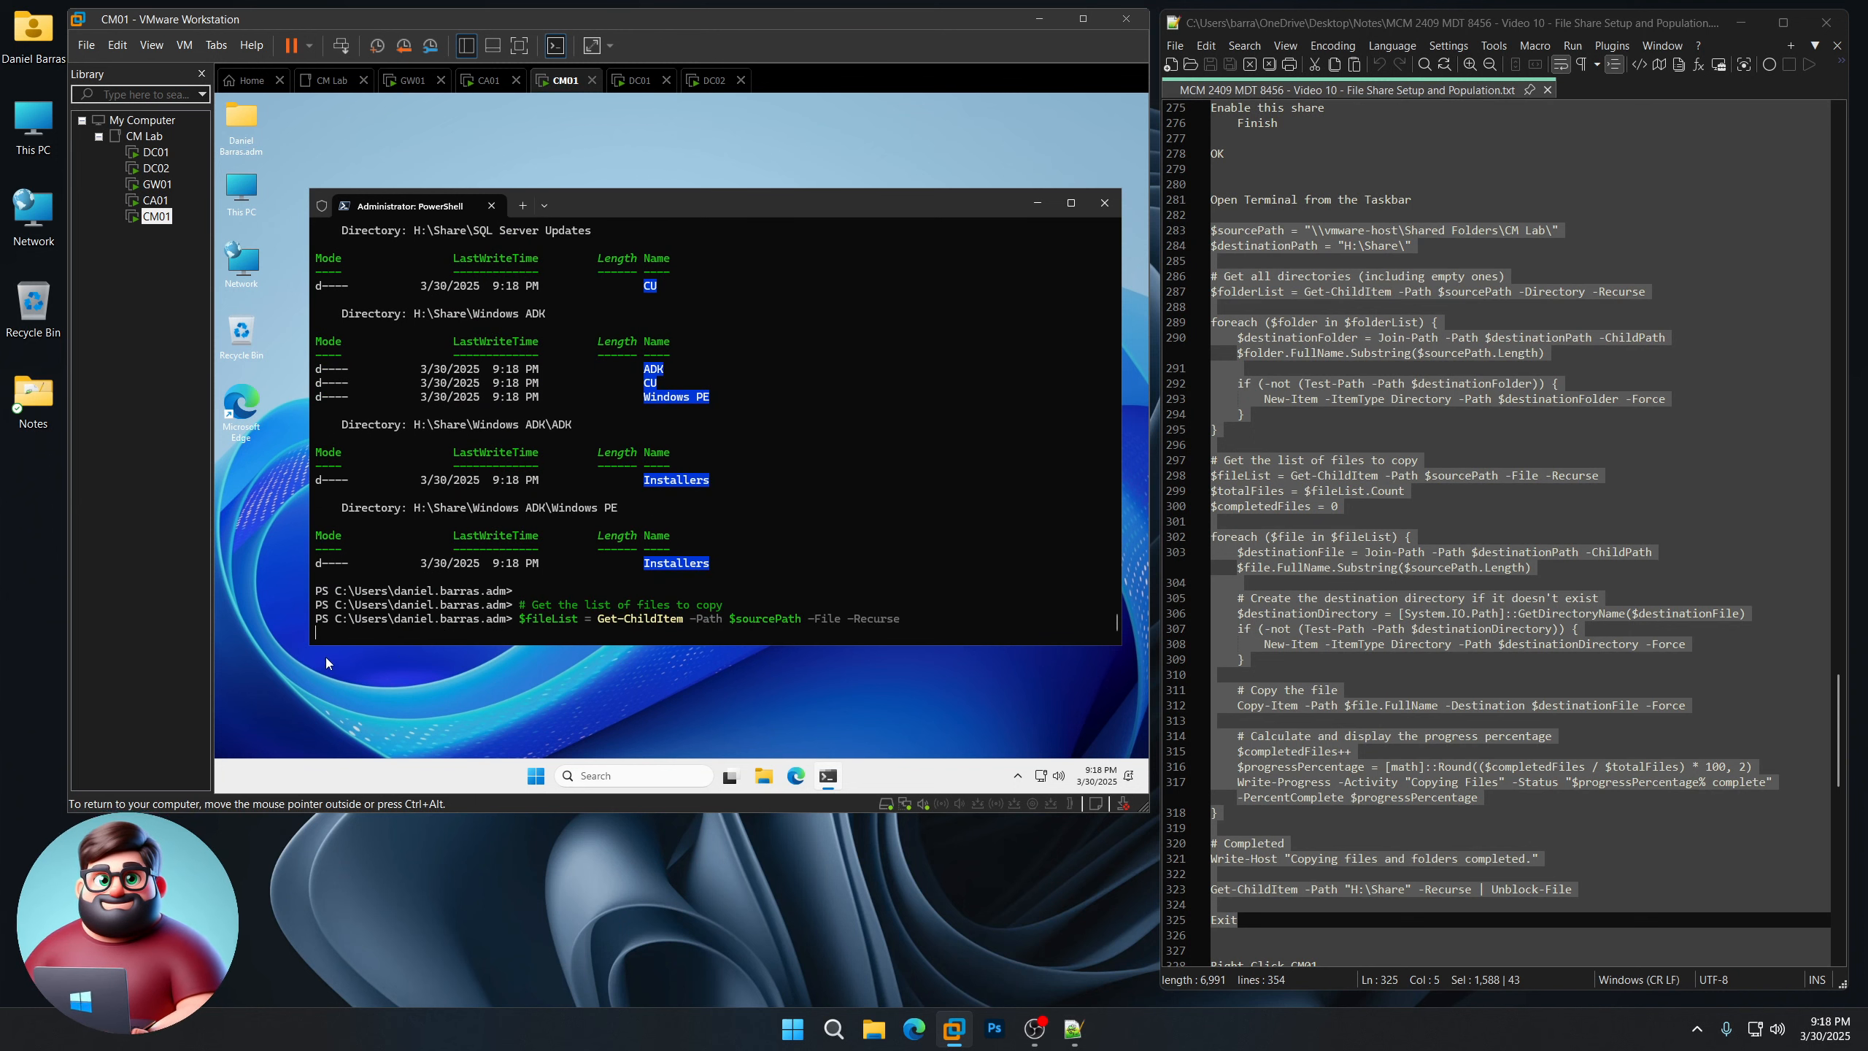
scroll(1421, 692, "down", 8)
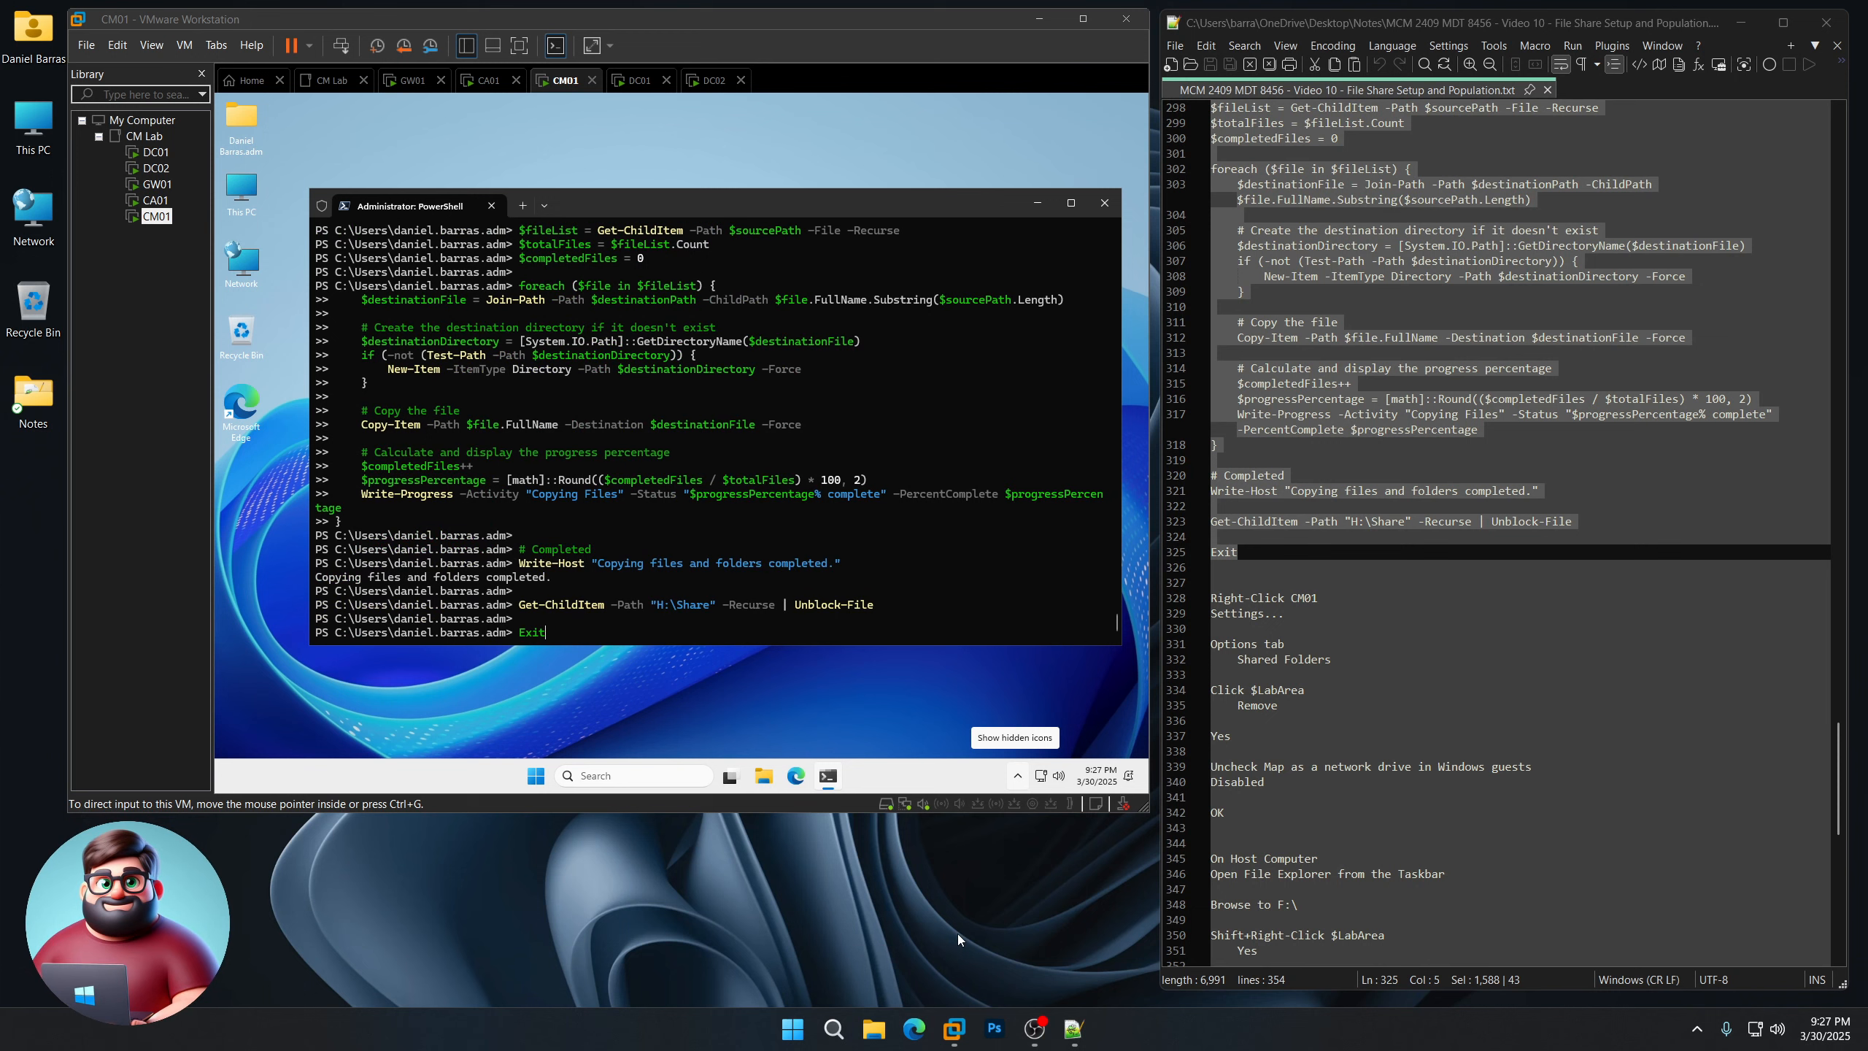
left_click(767, 201)
key("Return")
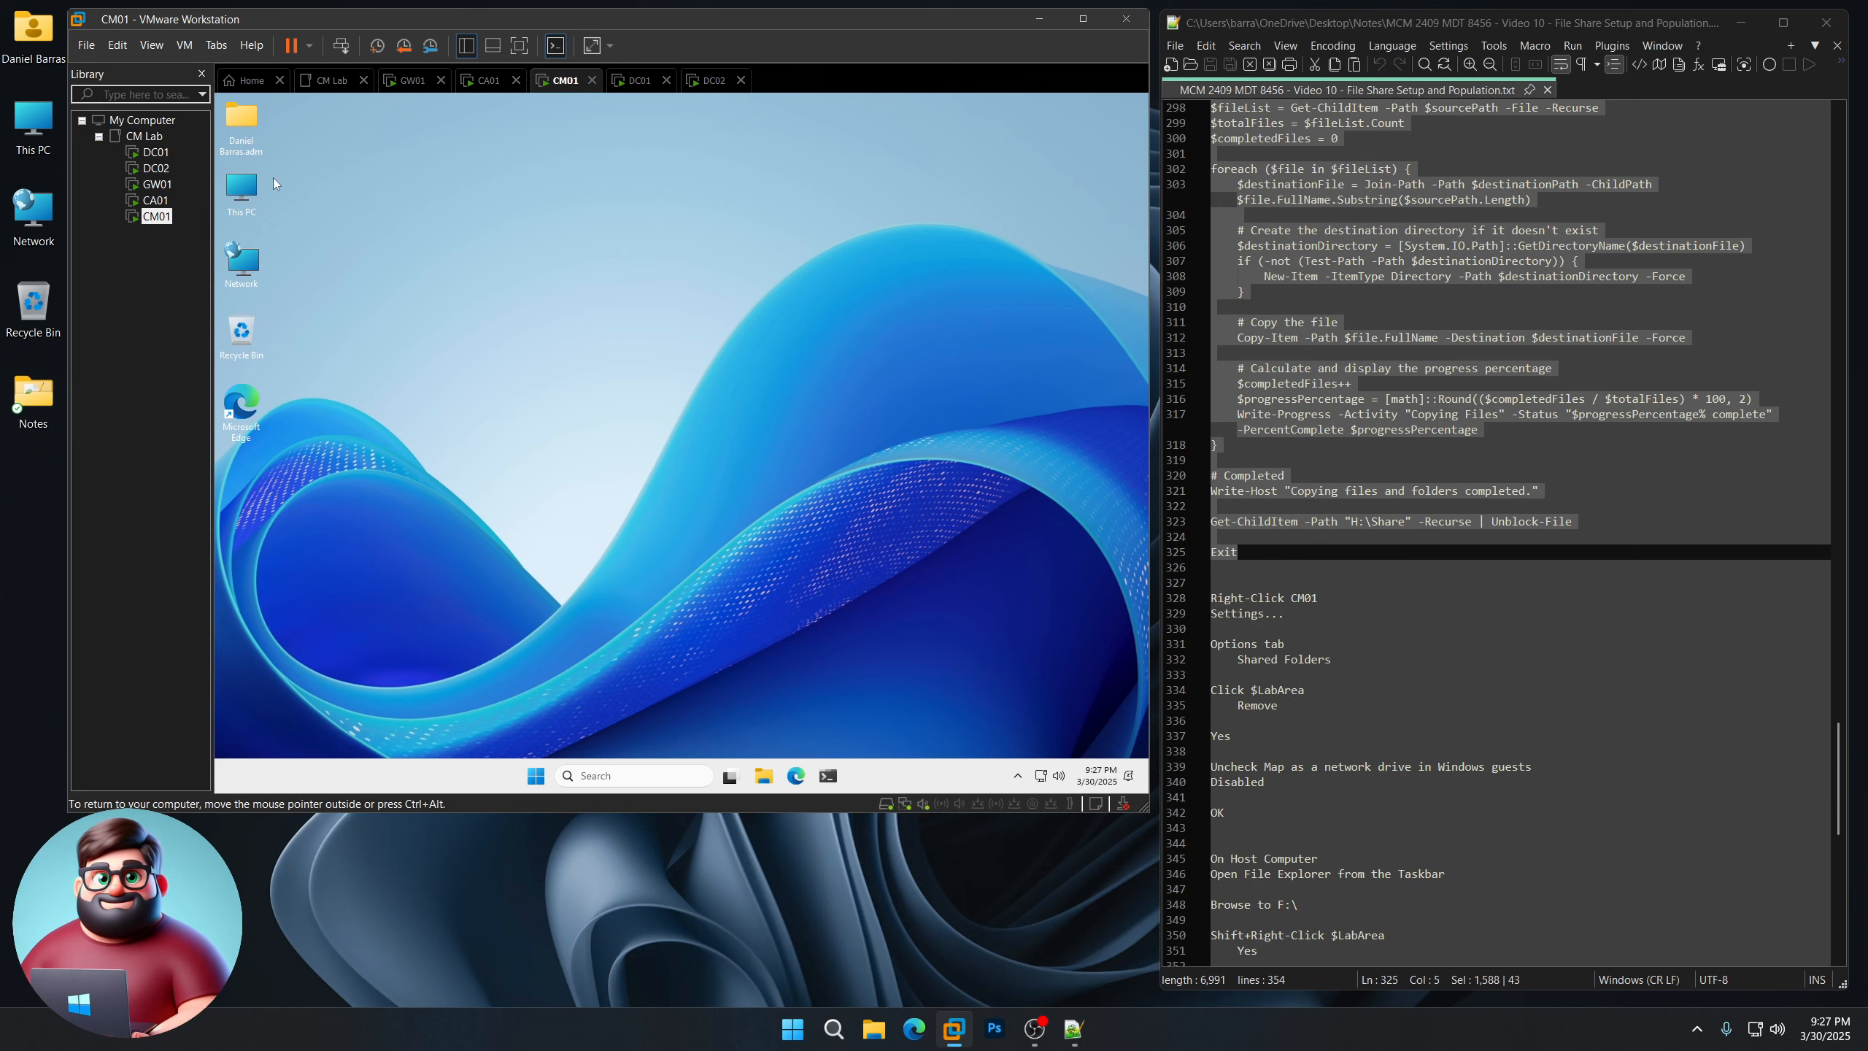
double_click(242, 190)
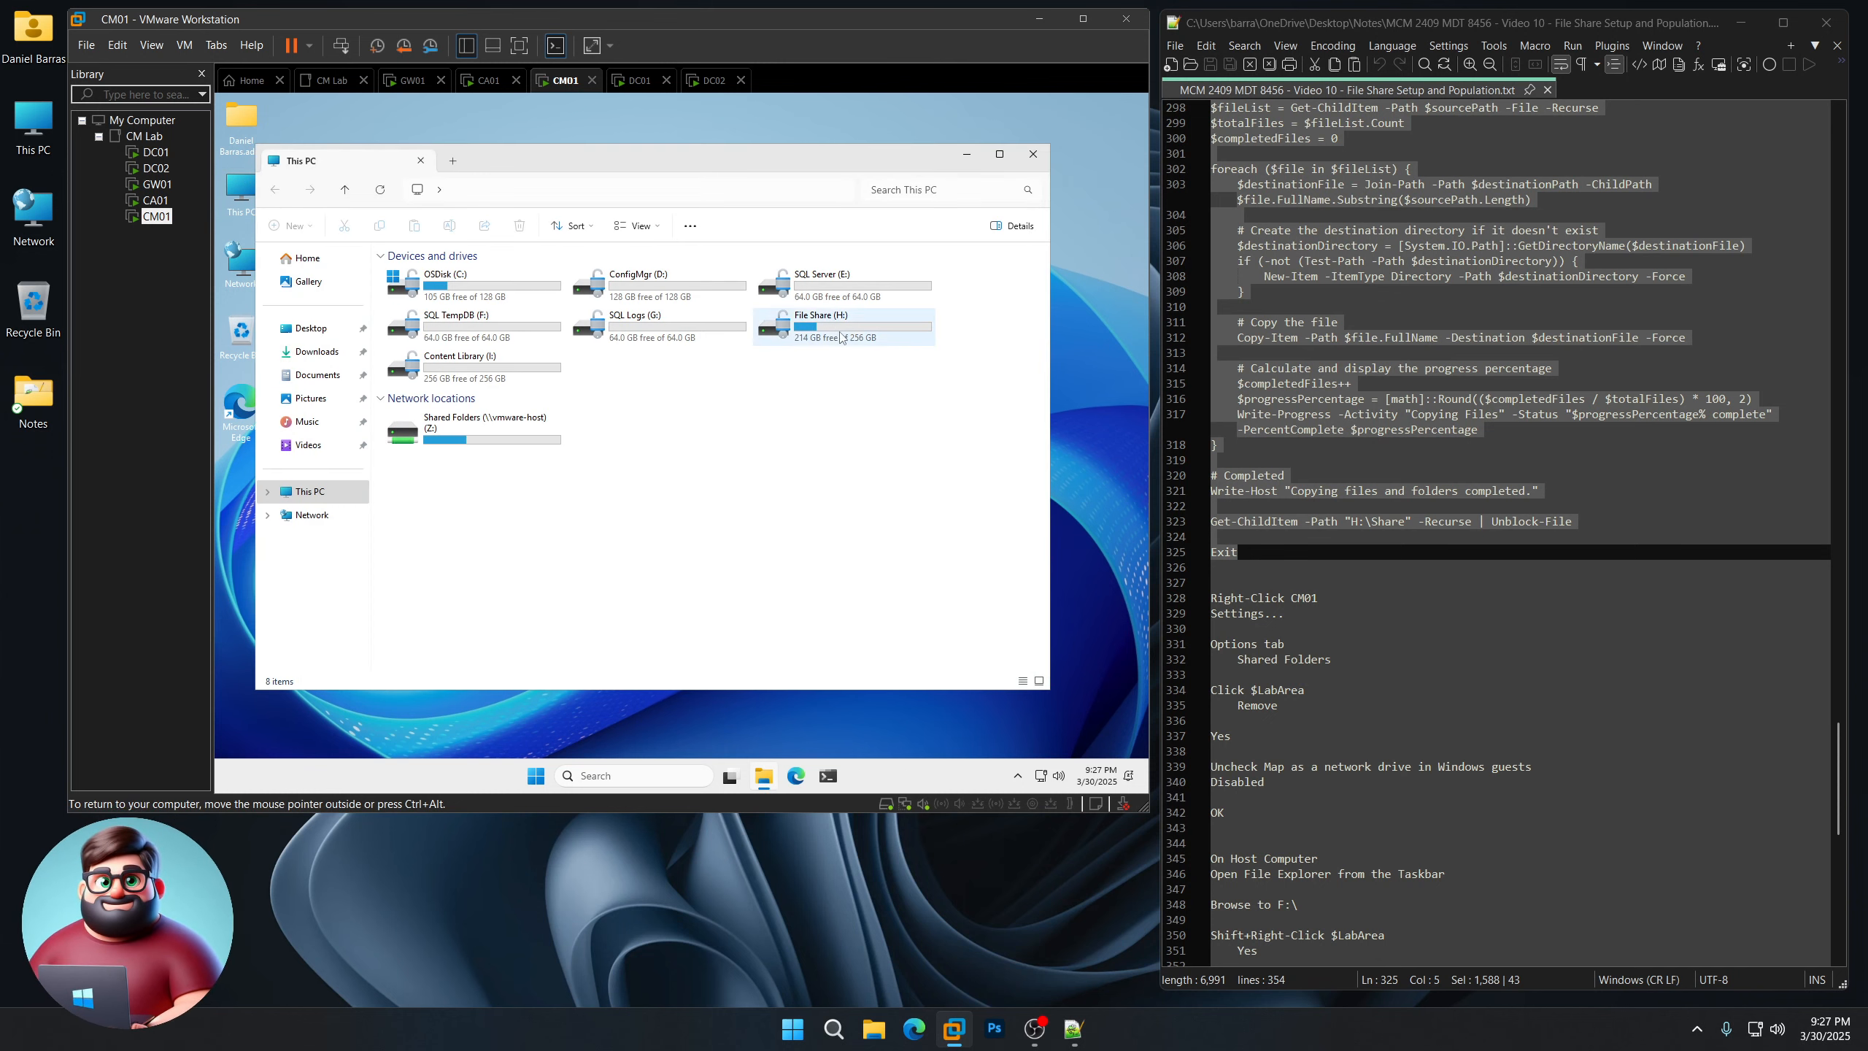
double_click(419, 274)
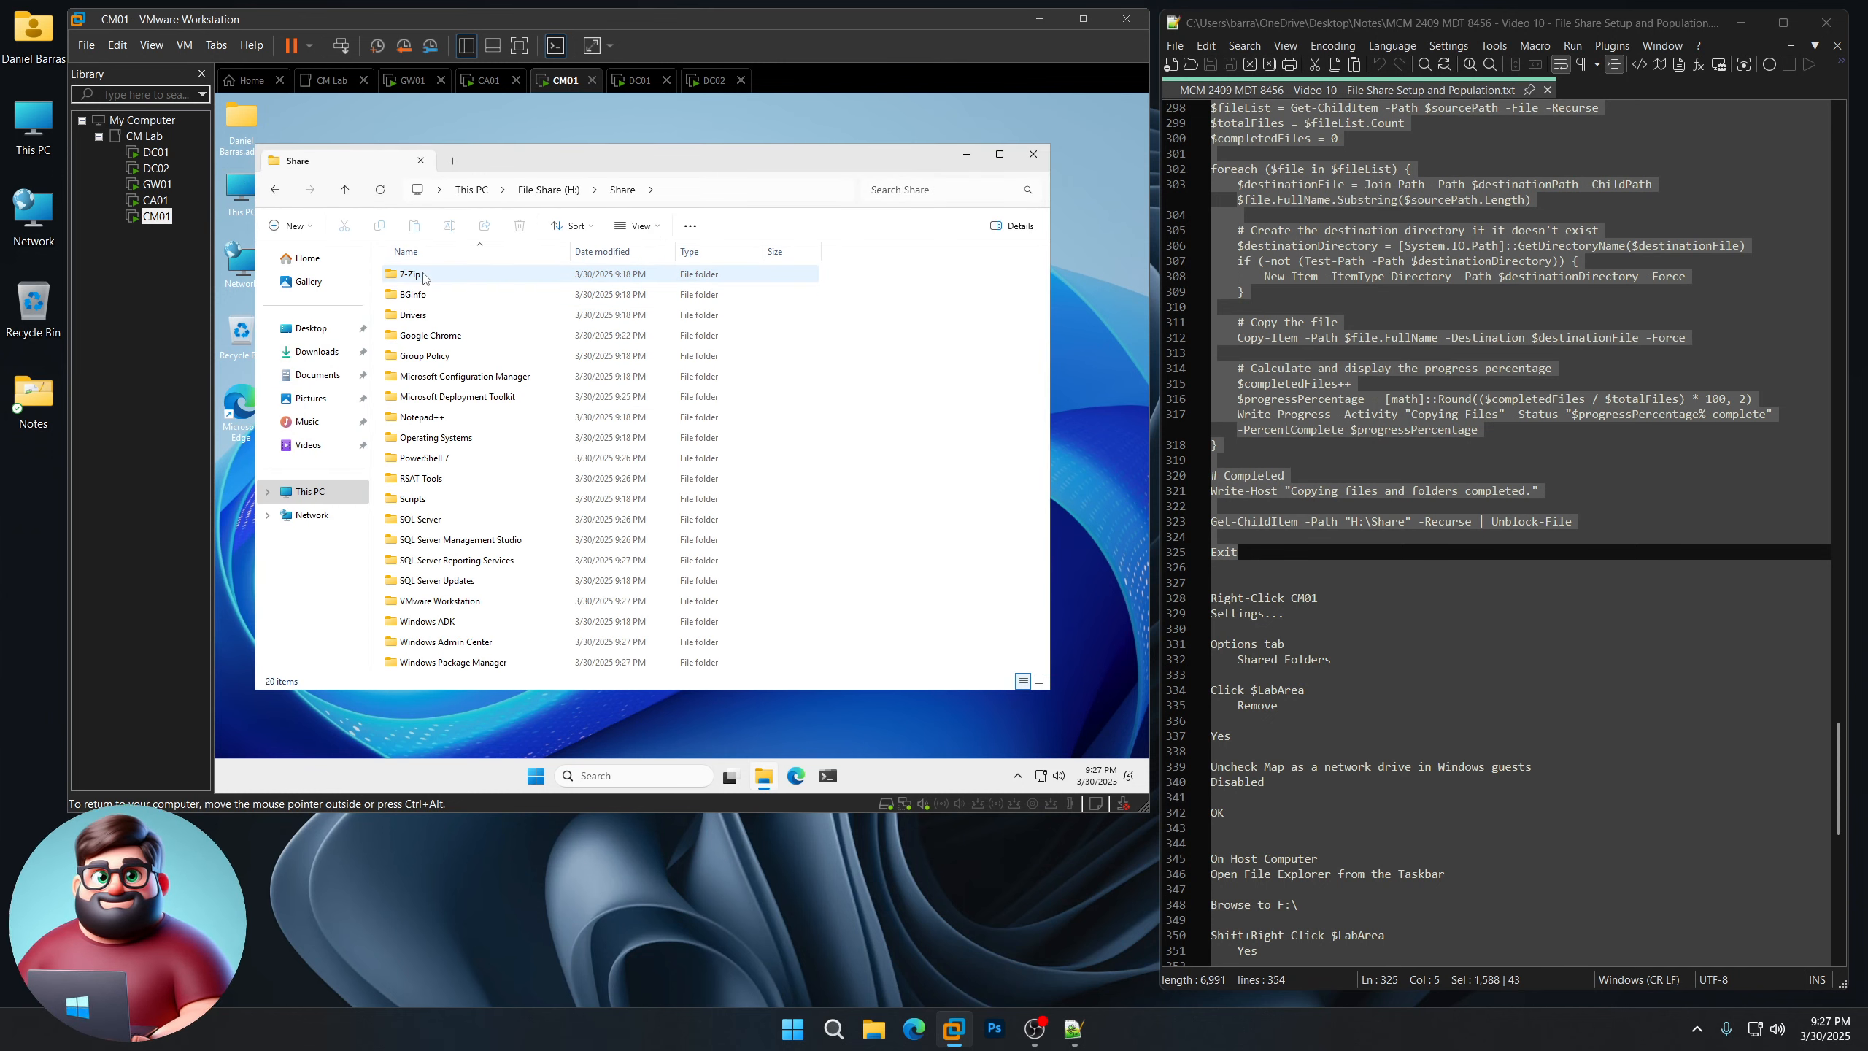
double_click(434, 437)
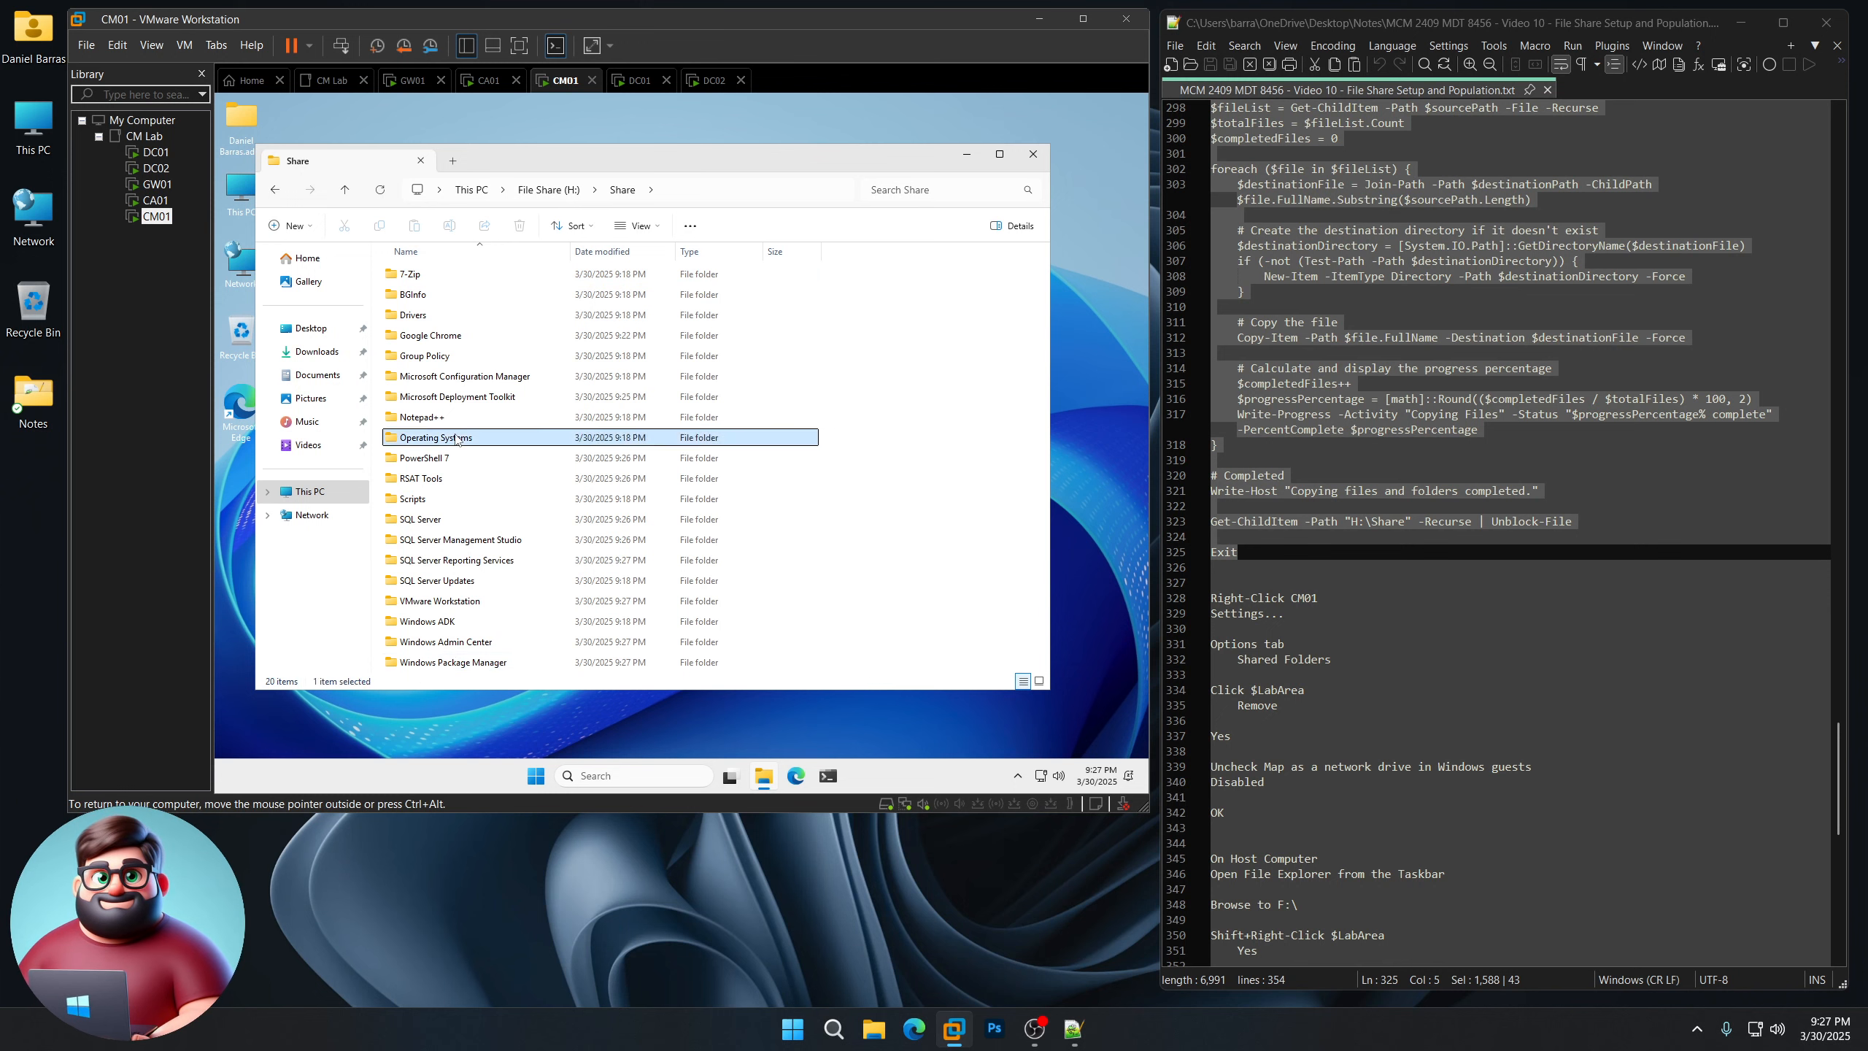
double_click(425, 274)
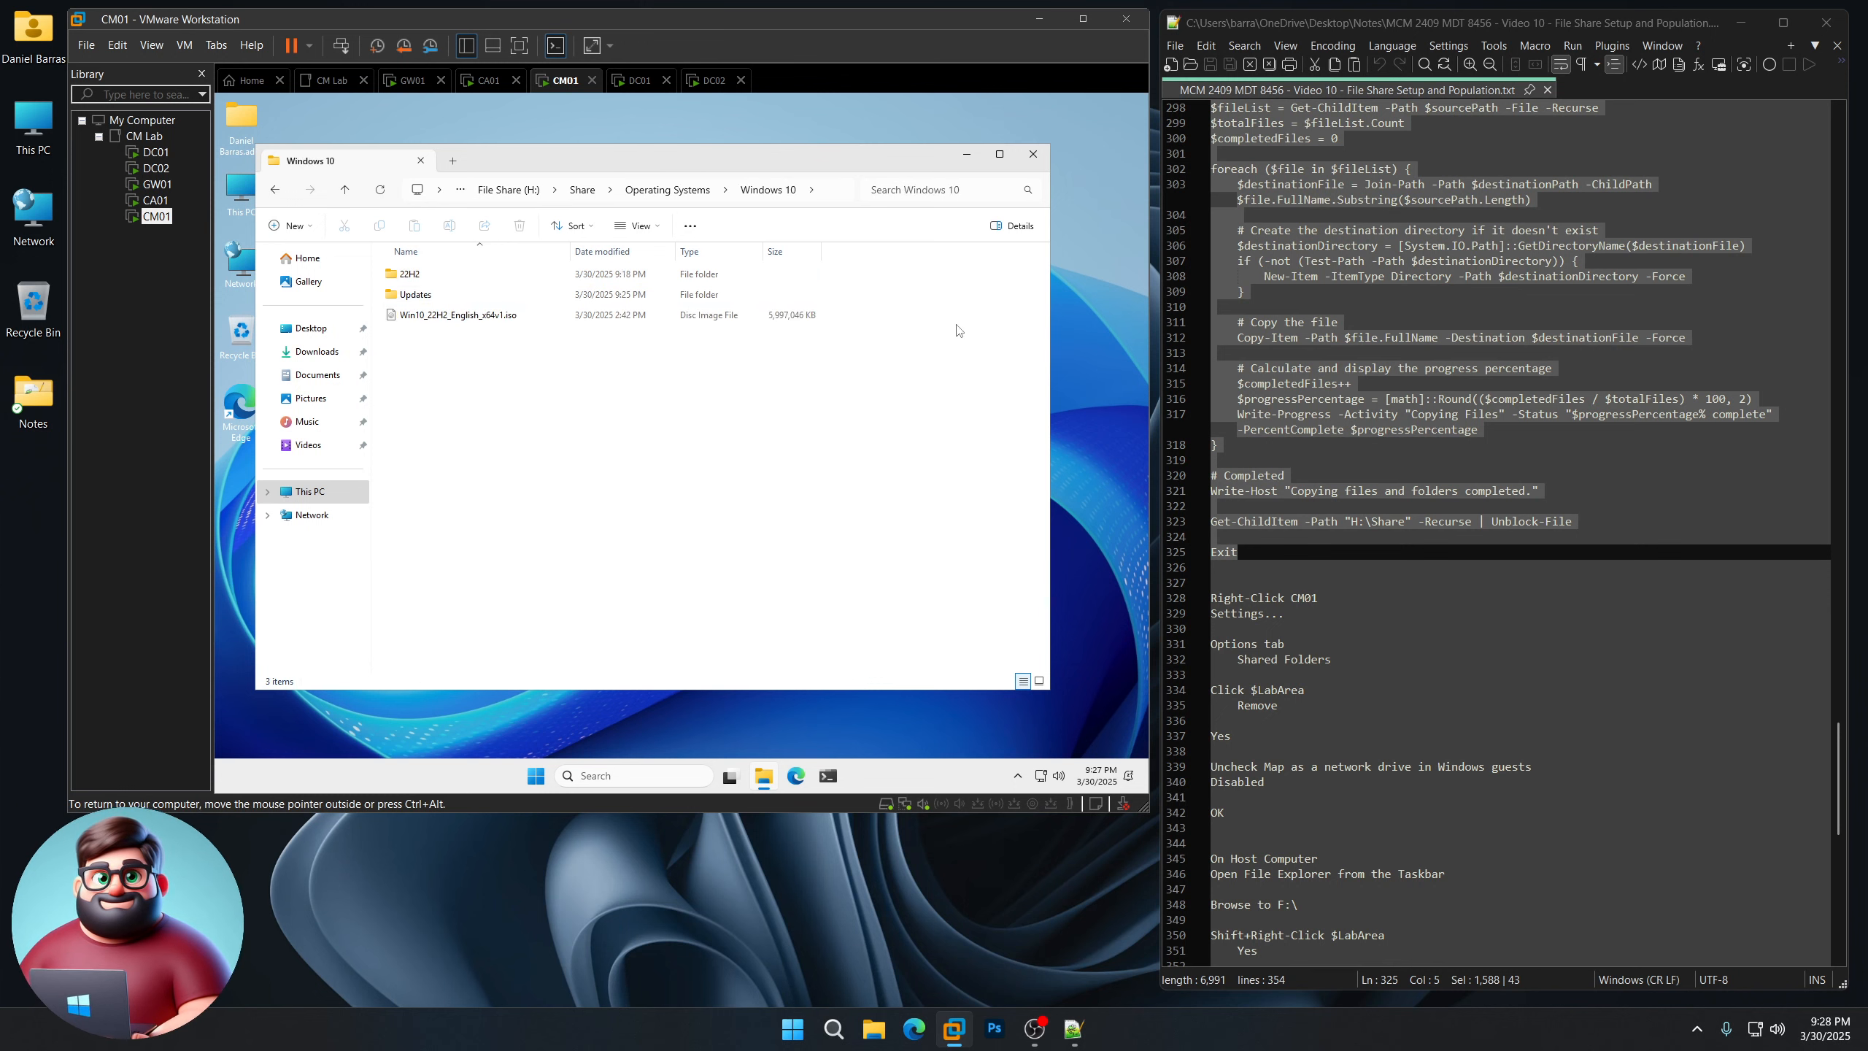
left_click(1032, 154)
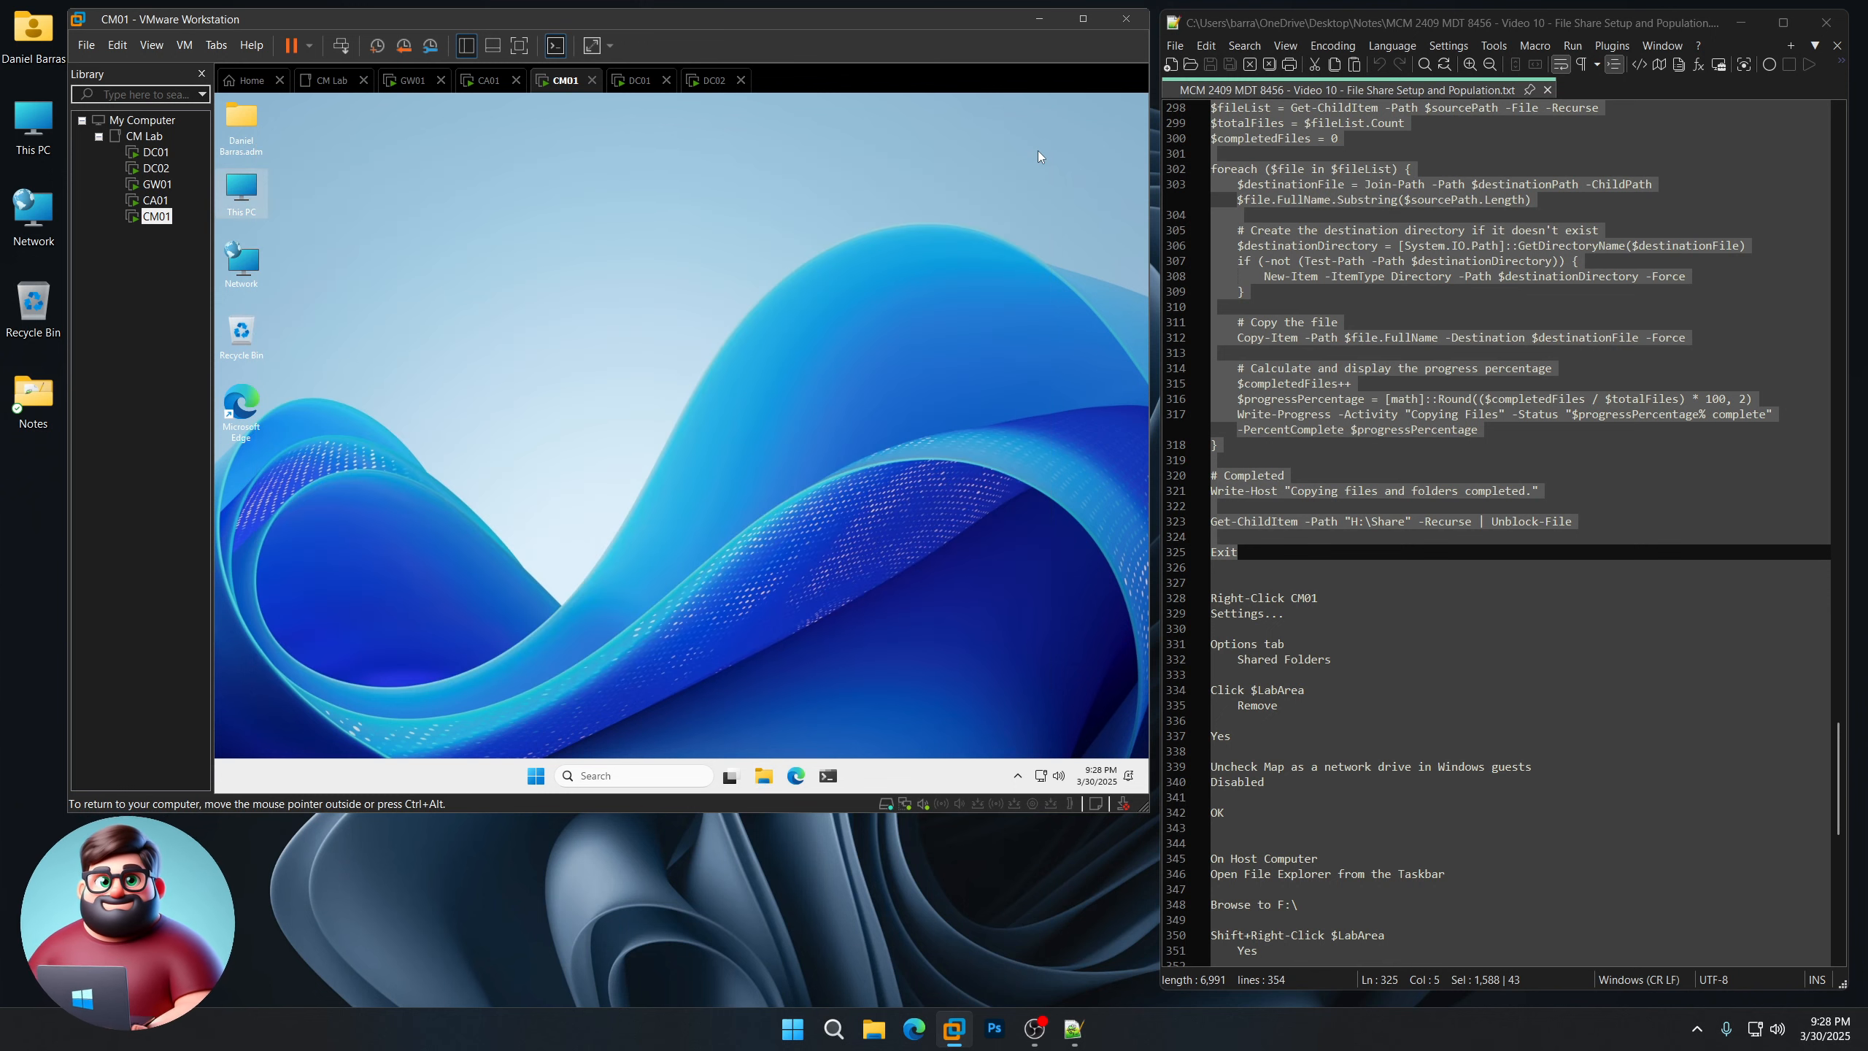
Step: In CM01's VM options, remove the CM Lab shared folder and set folder sharing to Disabled
right_click(154, 221)
scroll(1330, 558, "down", 5)
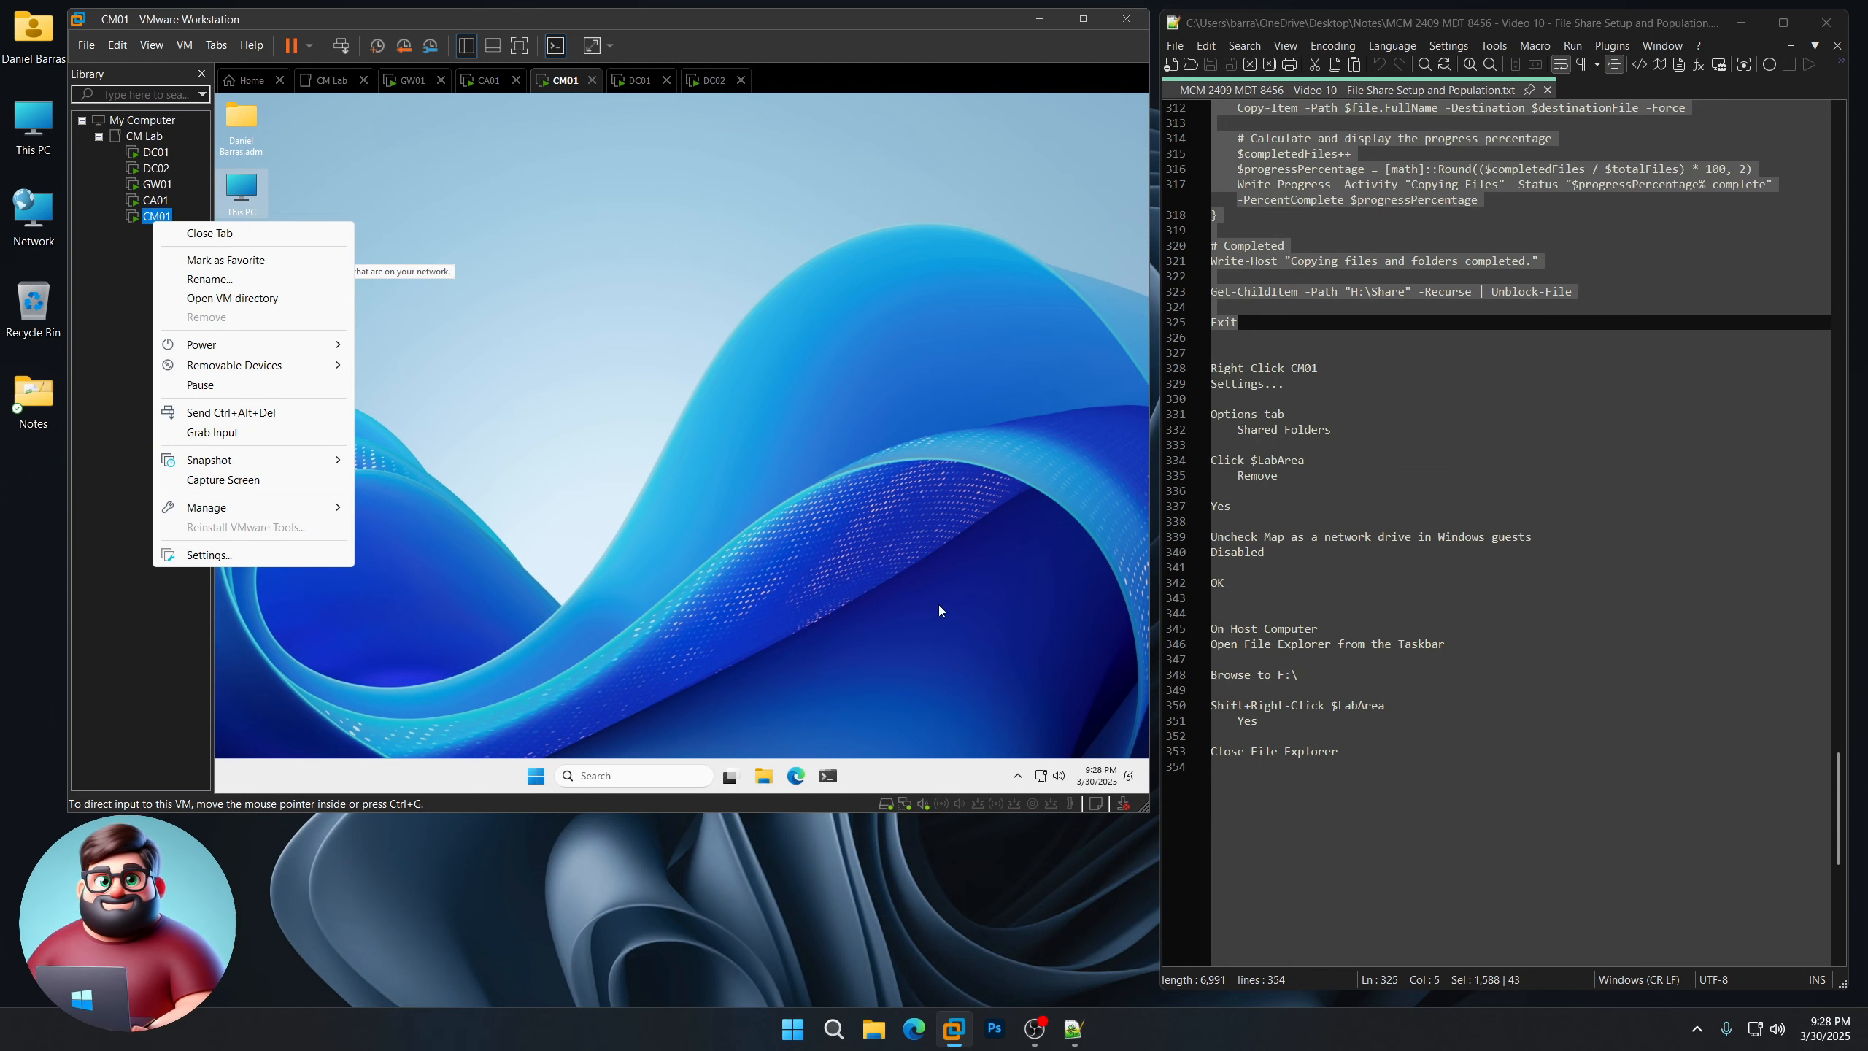
left_click(297, 555)
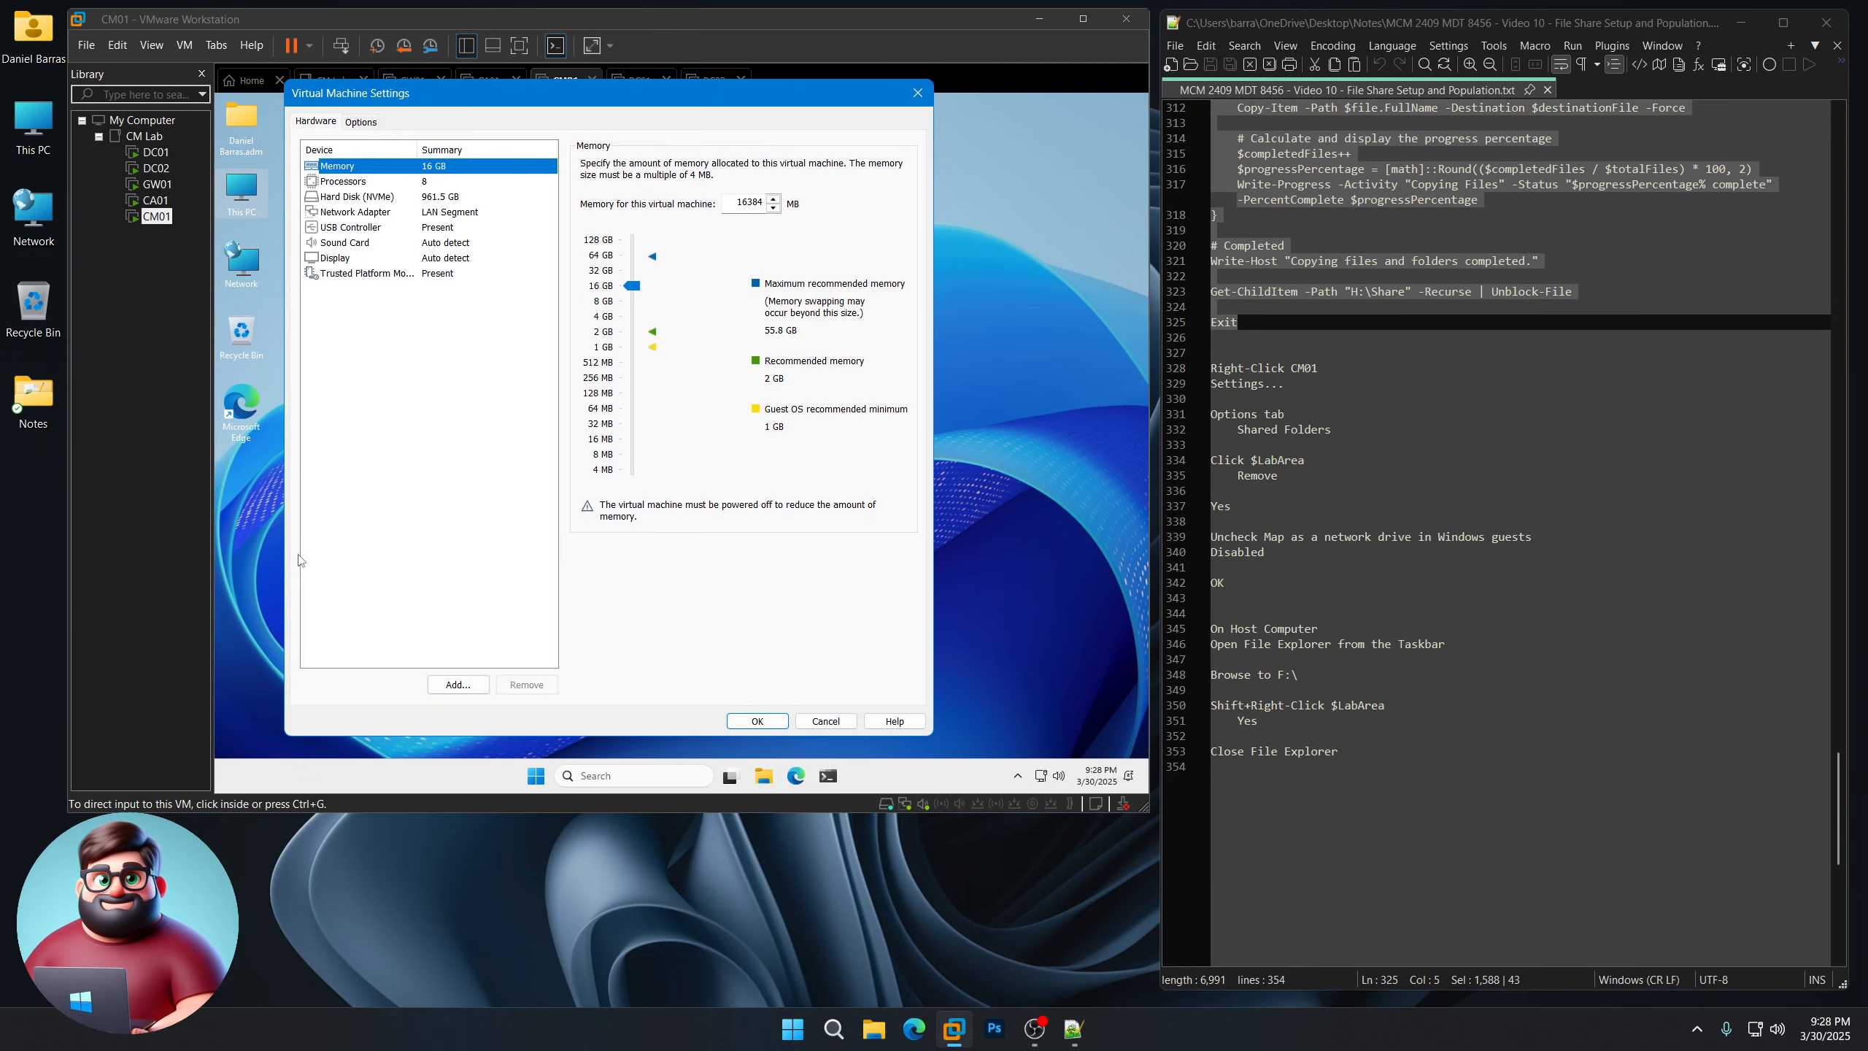
left_click(371, 122)
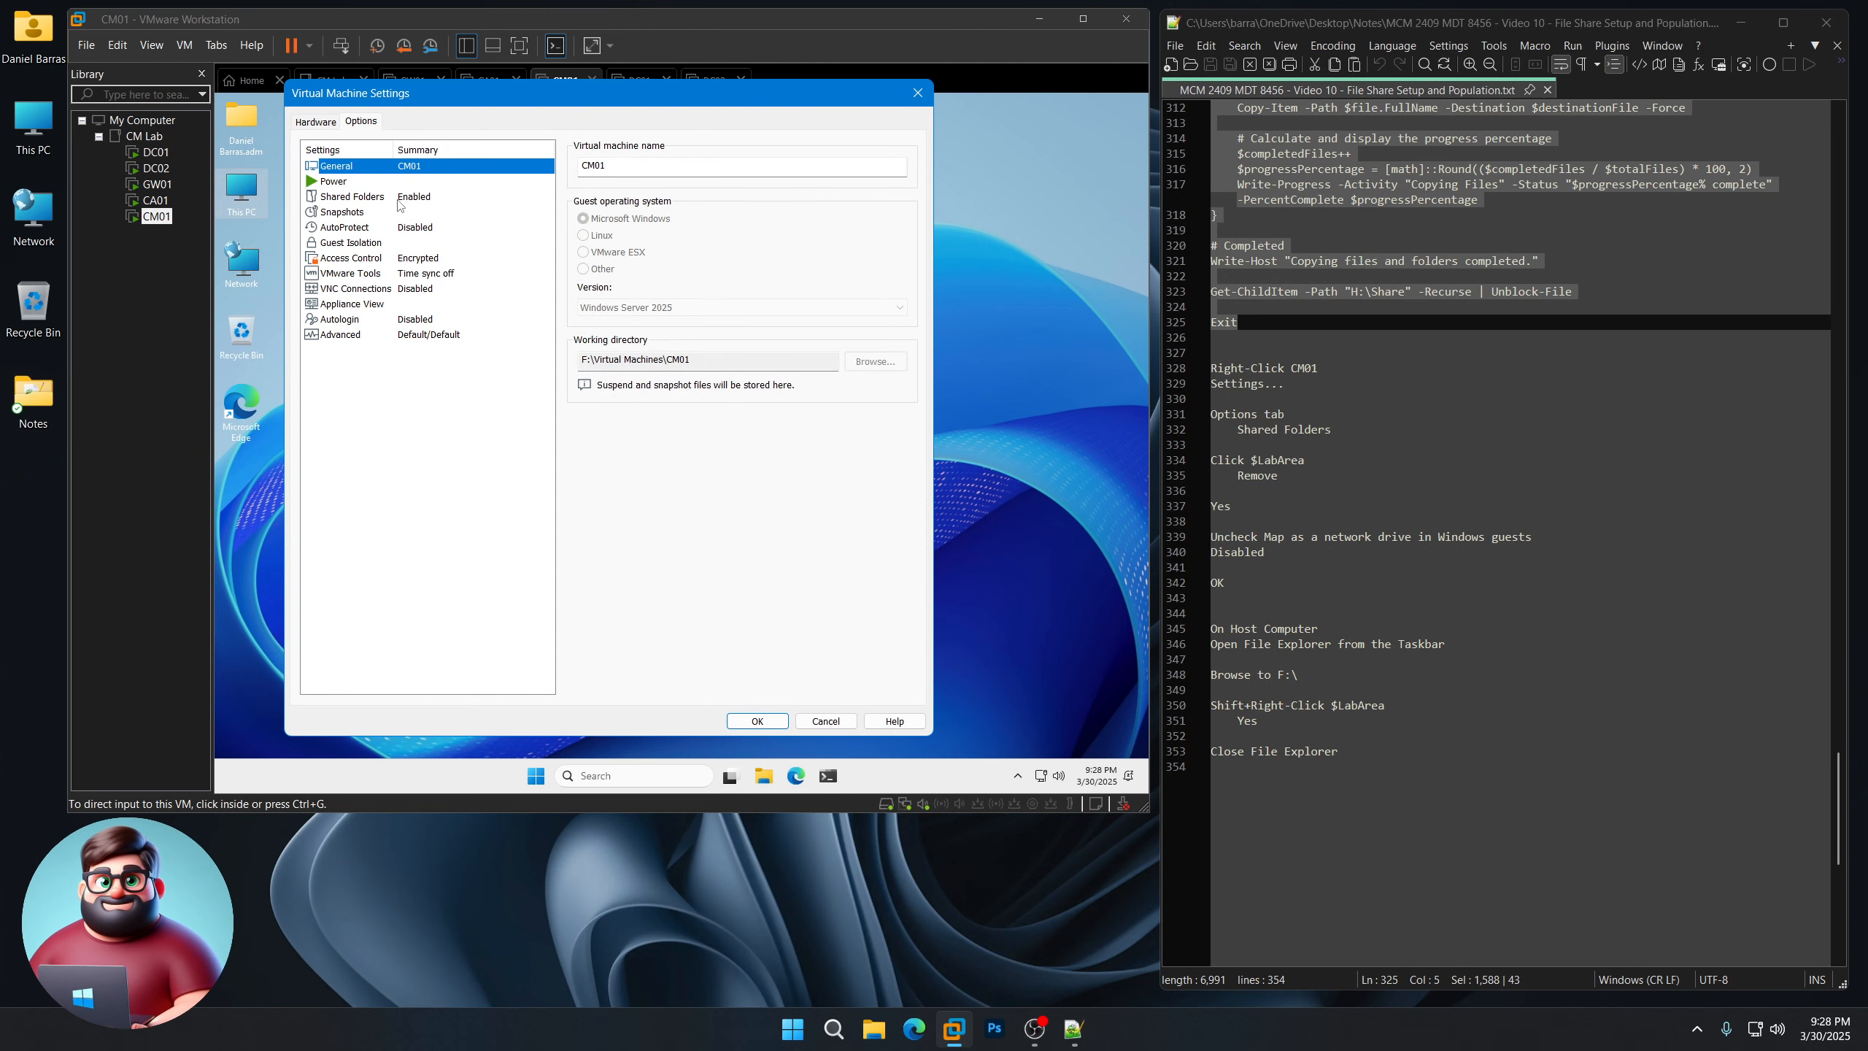
left_click(399, 200)
left_click(623, 332)
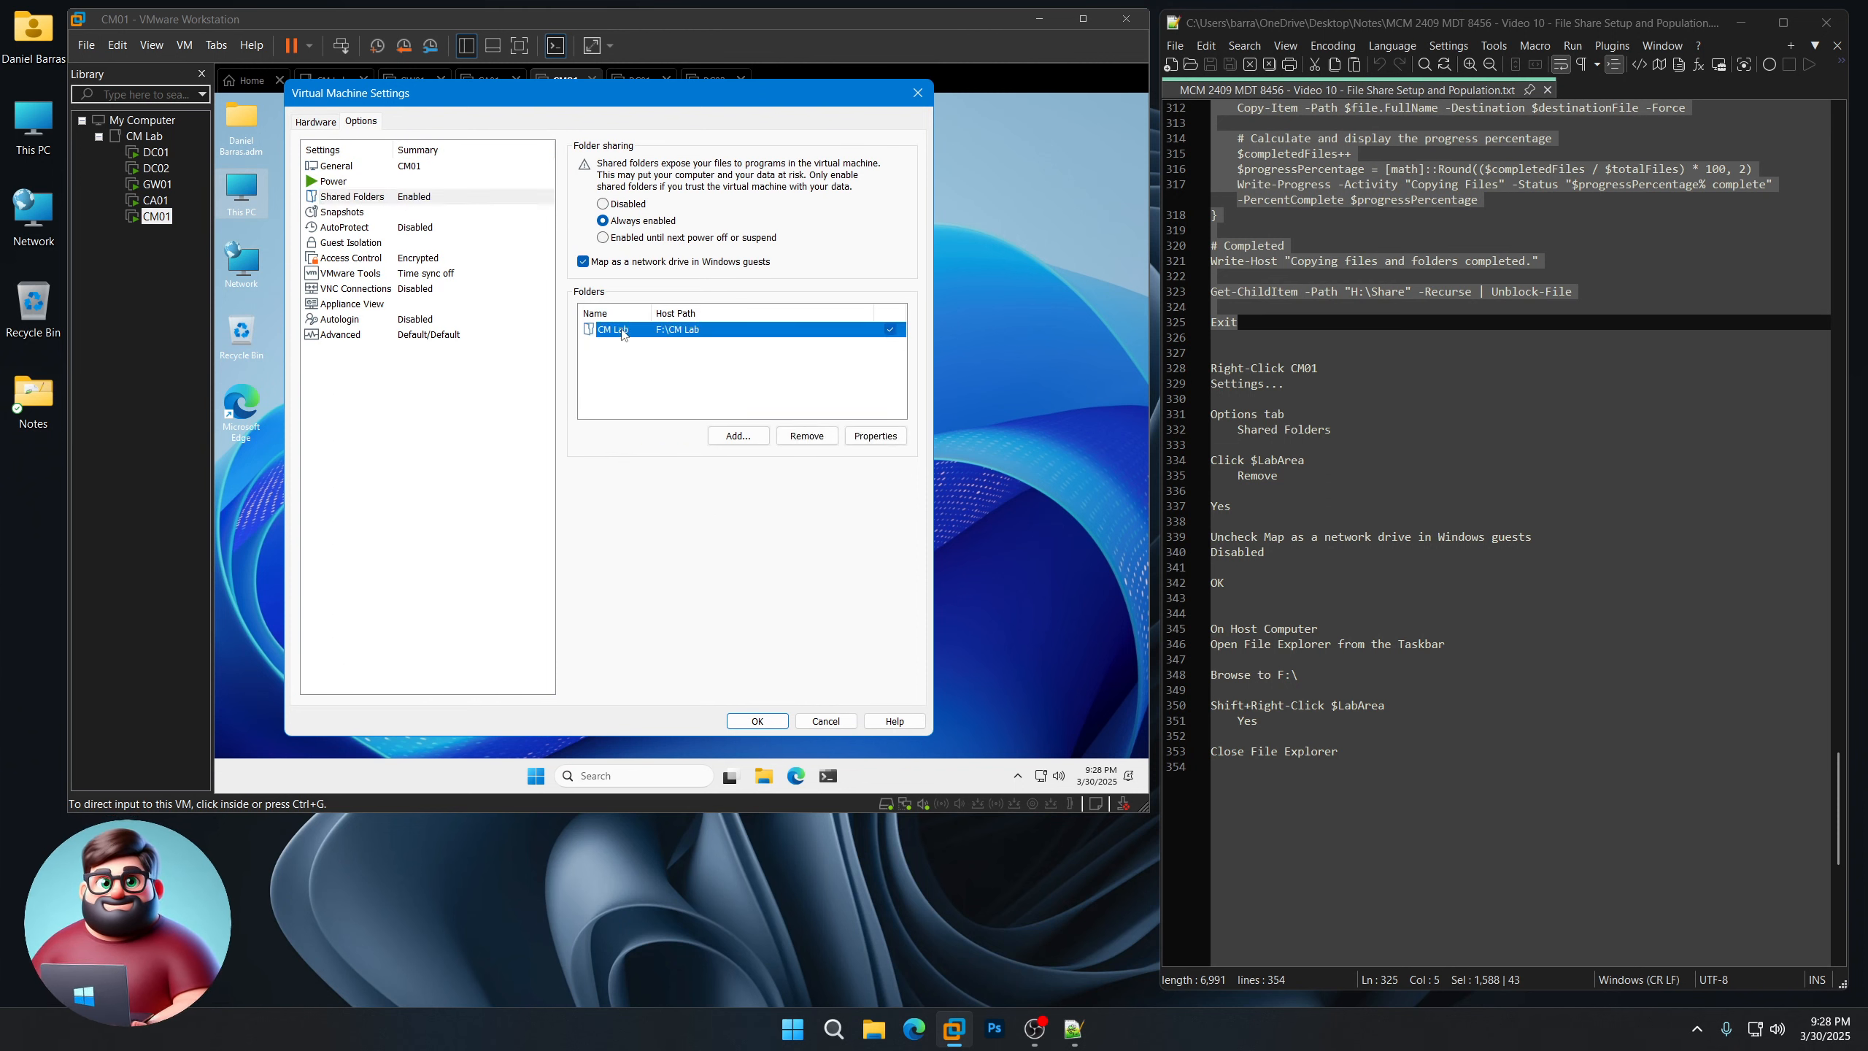
left_click(806, 435)
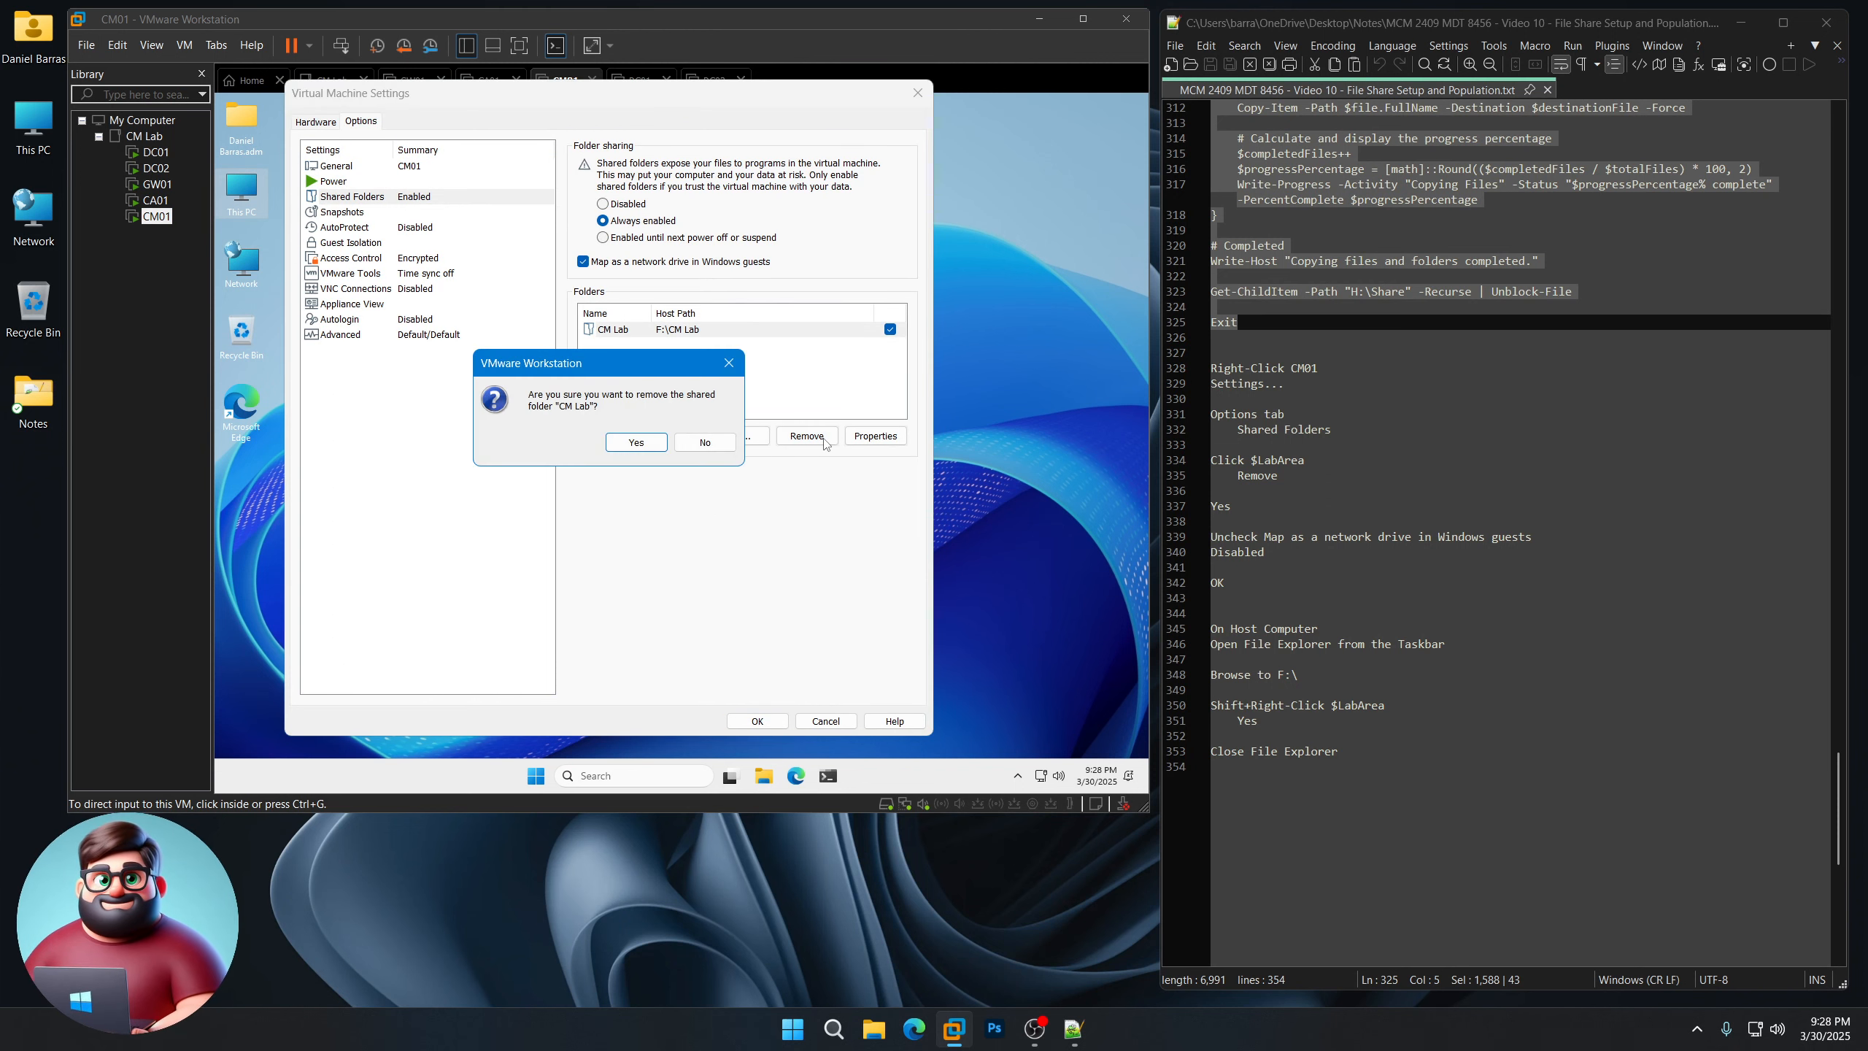
left_click(637, 442)
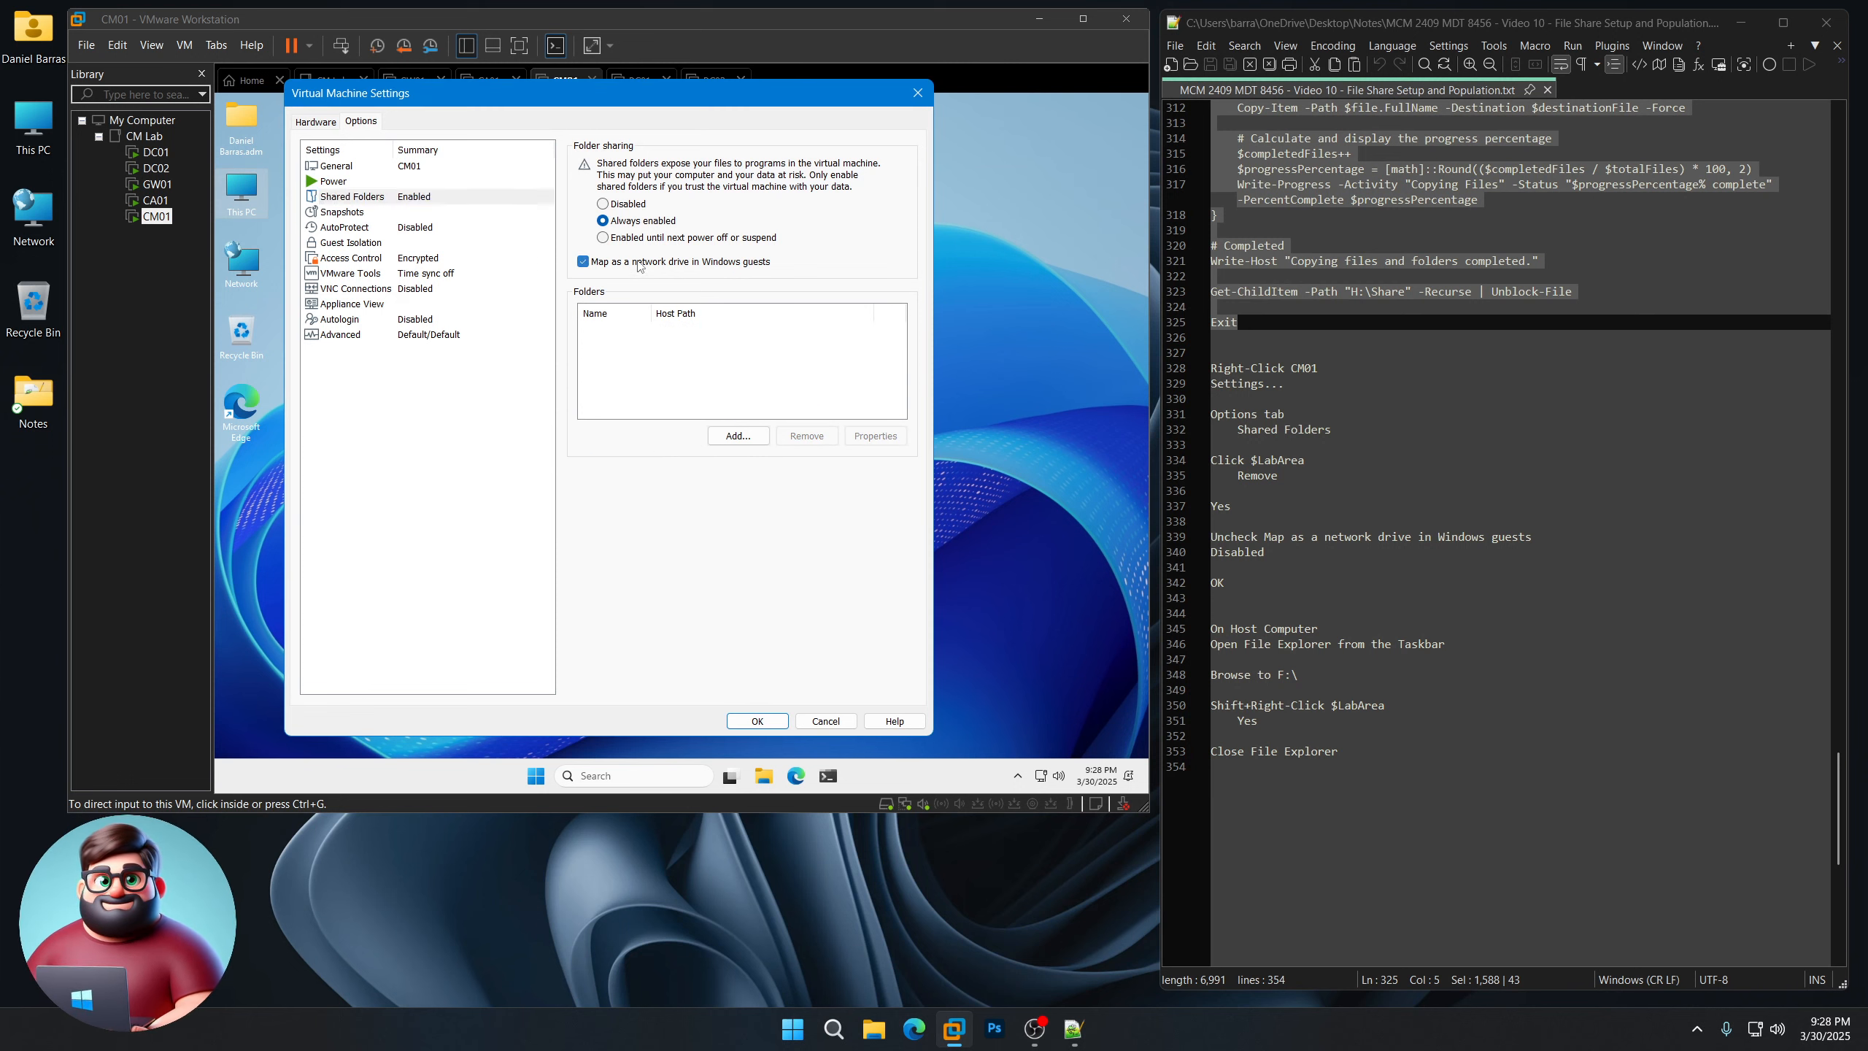
left_click(629, 207)
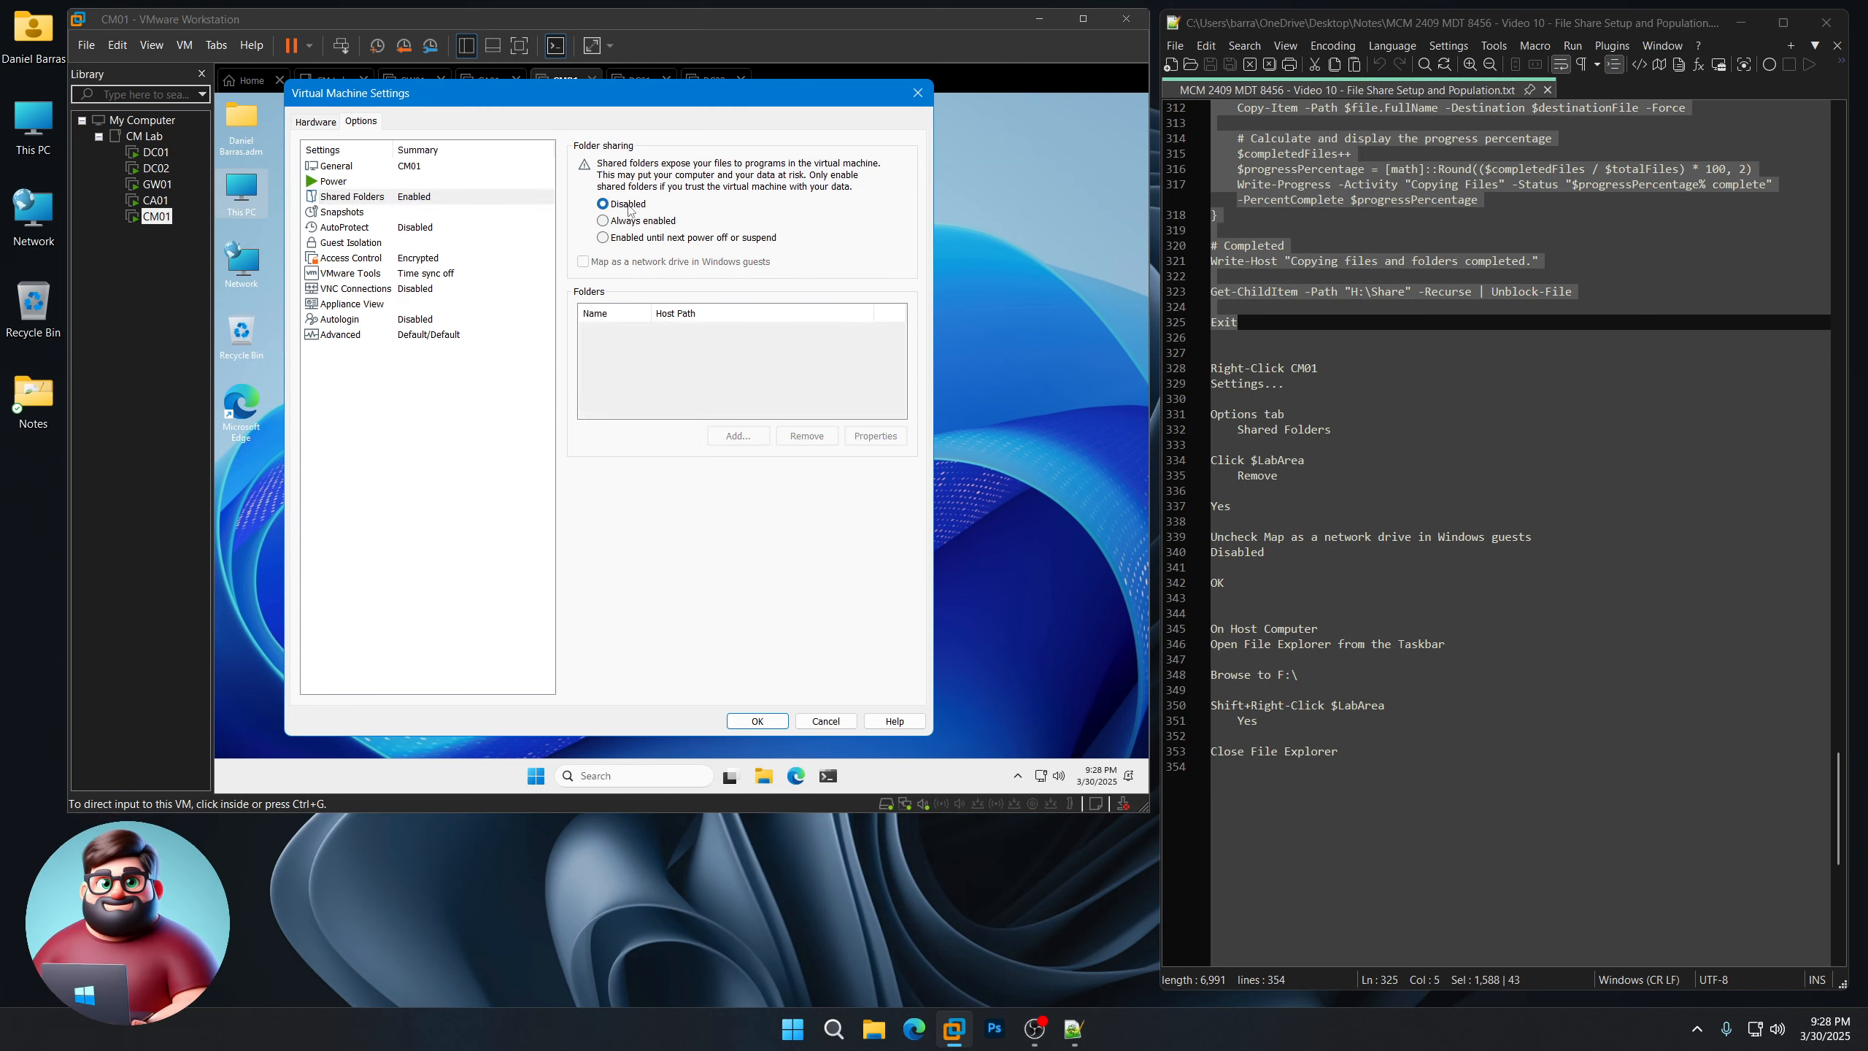
left_click(755, 722)
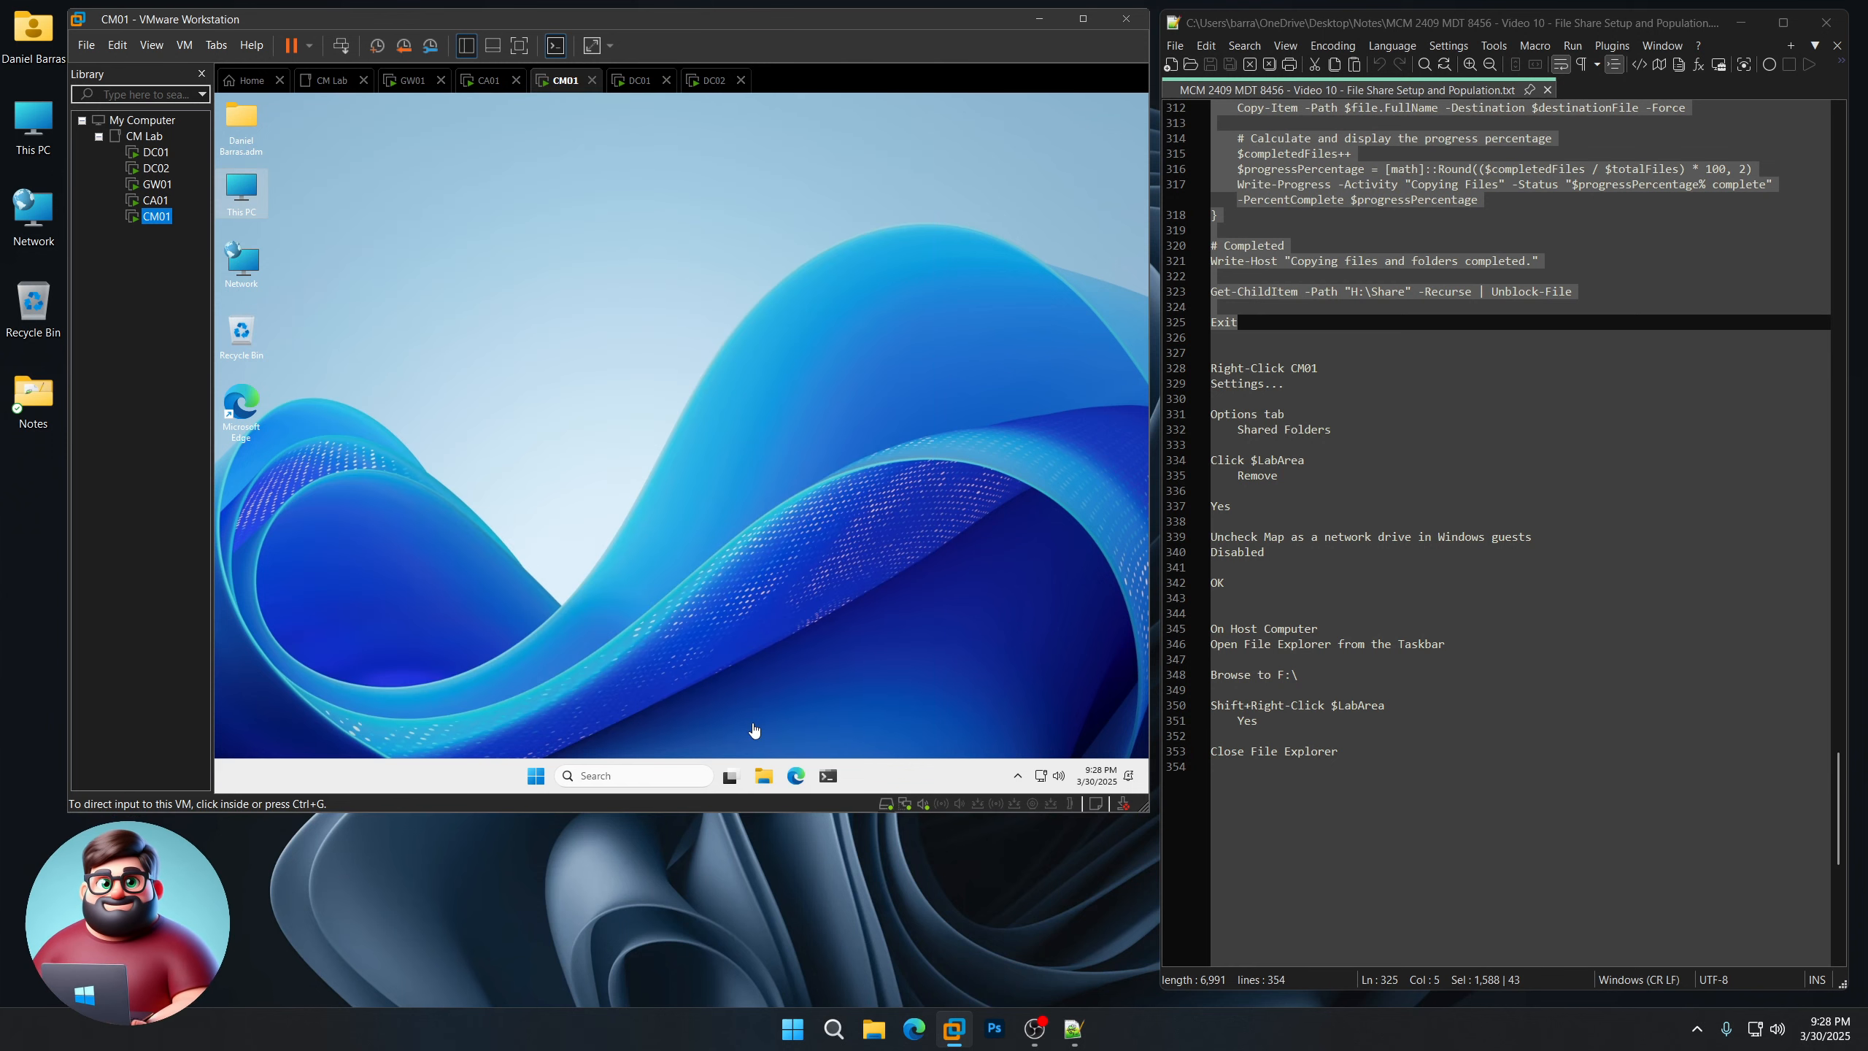
scroll(1335, 560, "down", 4)
Step: Permanently delete the CM Lab folder from the host's Lab (F:) drive and close File Explorer
double_click(40, 133)
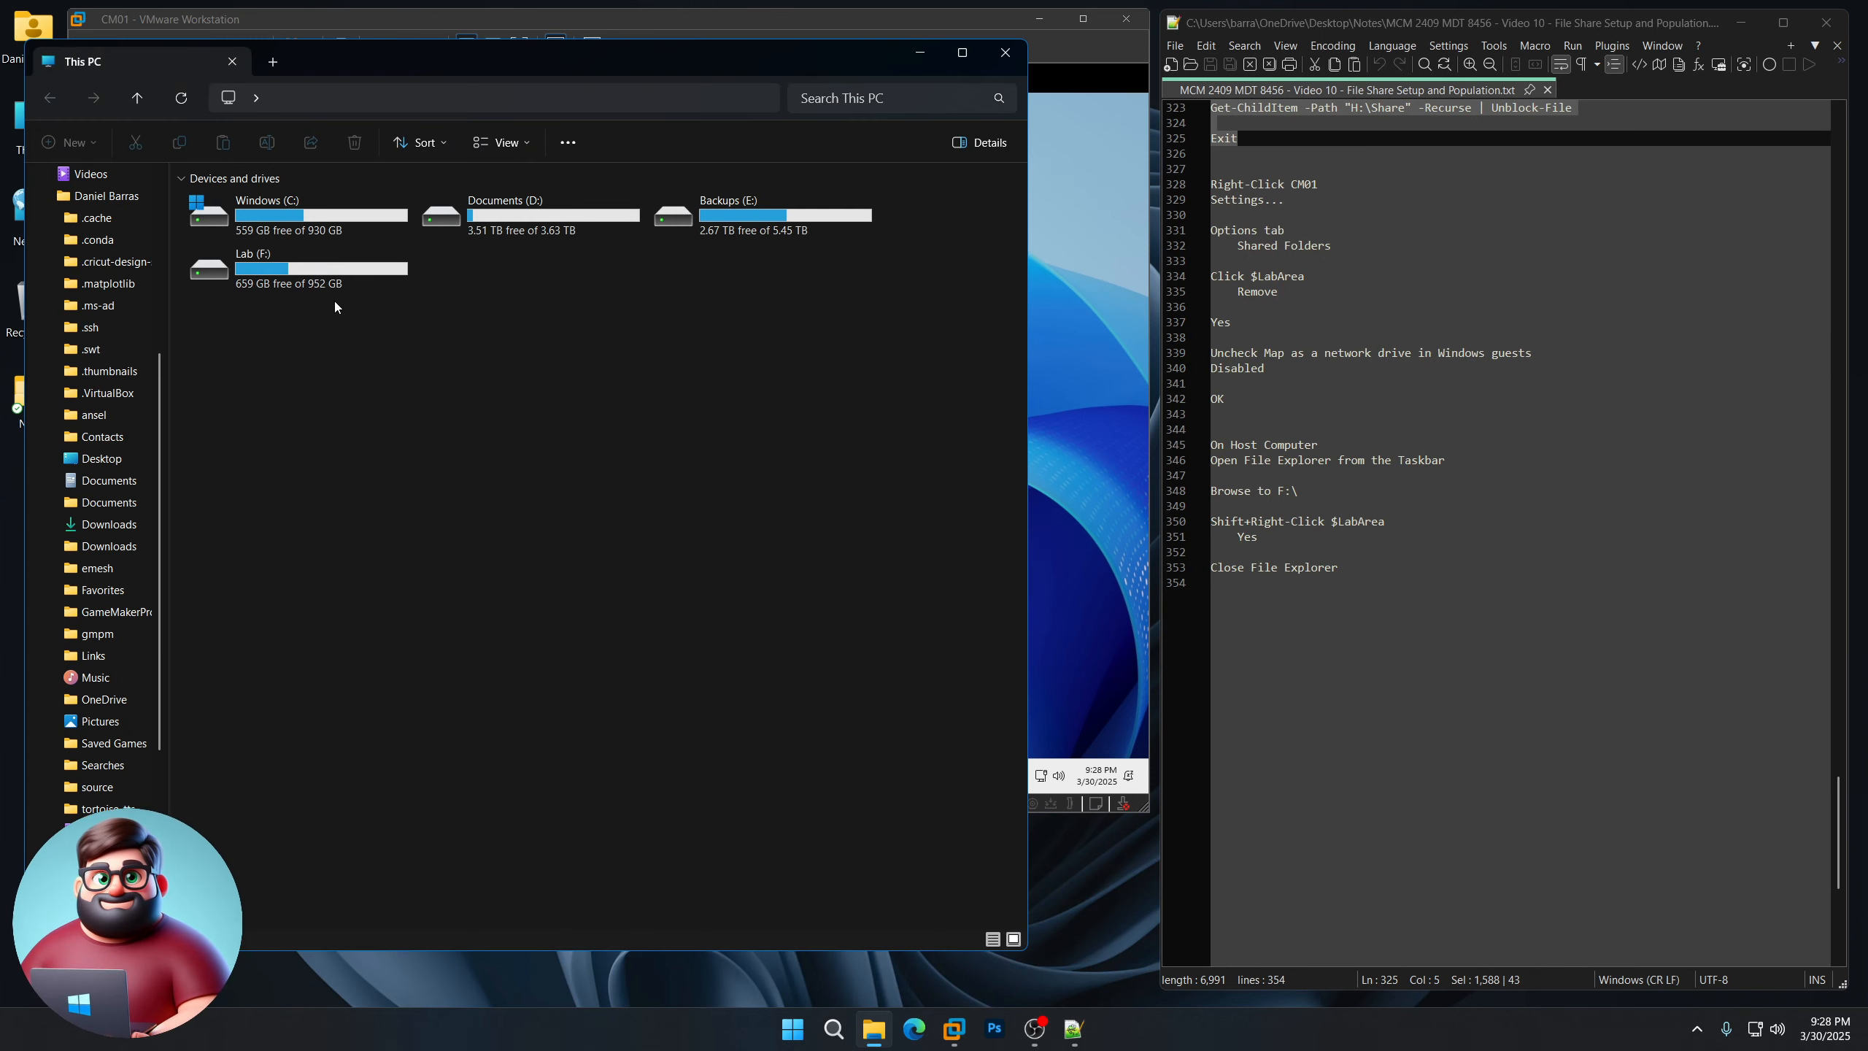
double_click(305, 283)
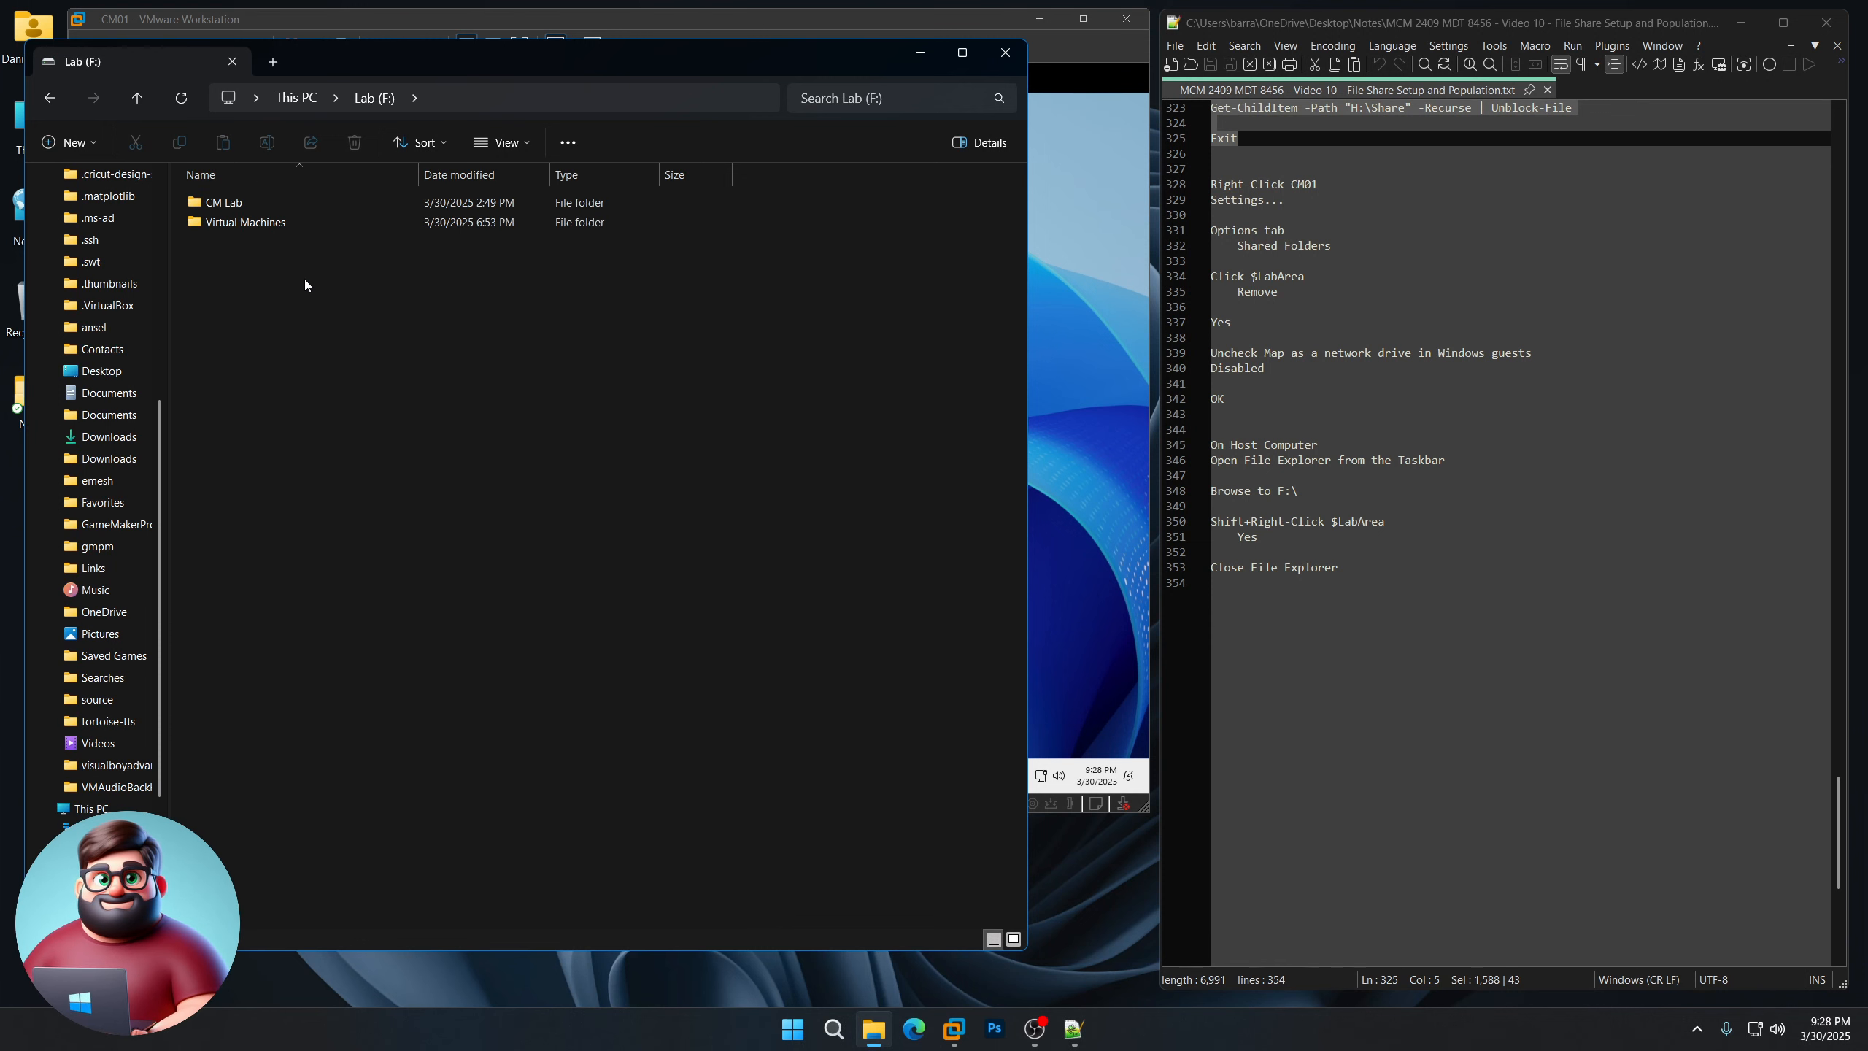
left_click(234, 208)
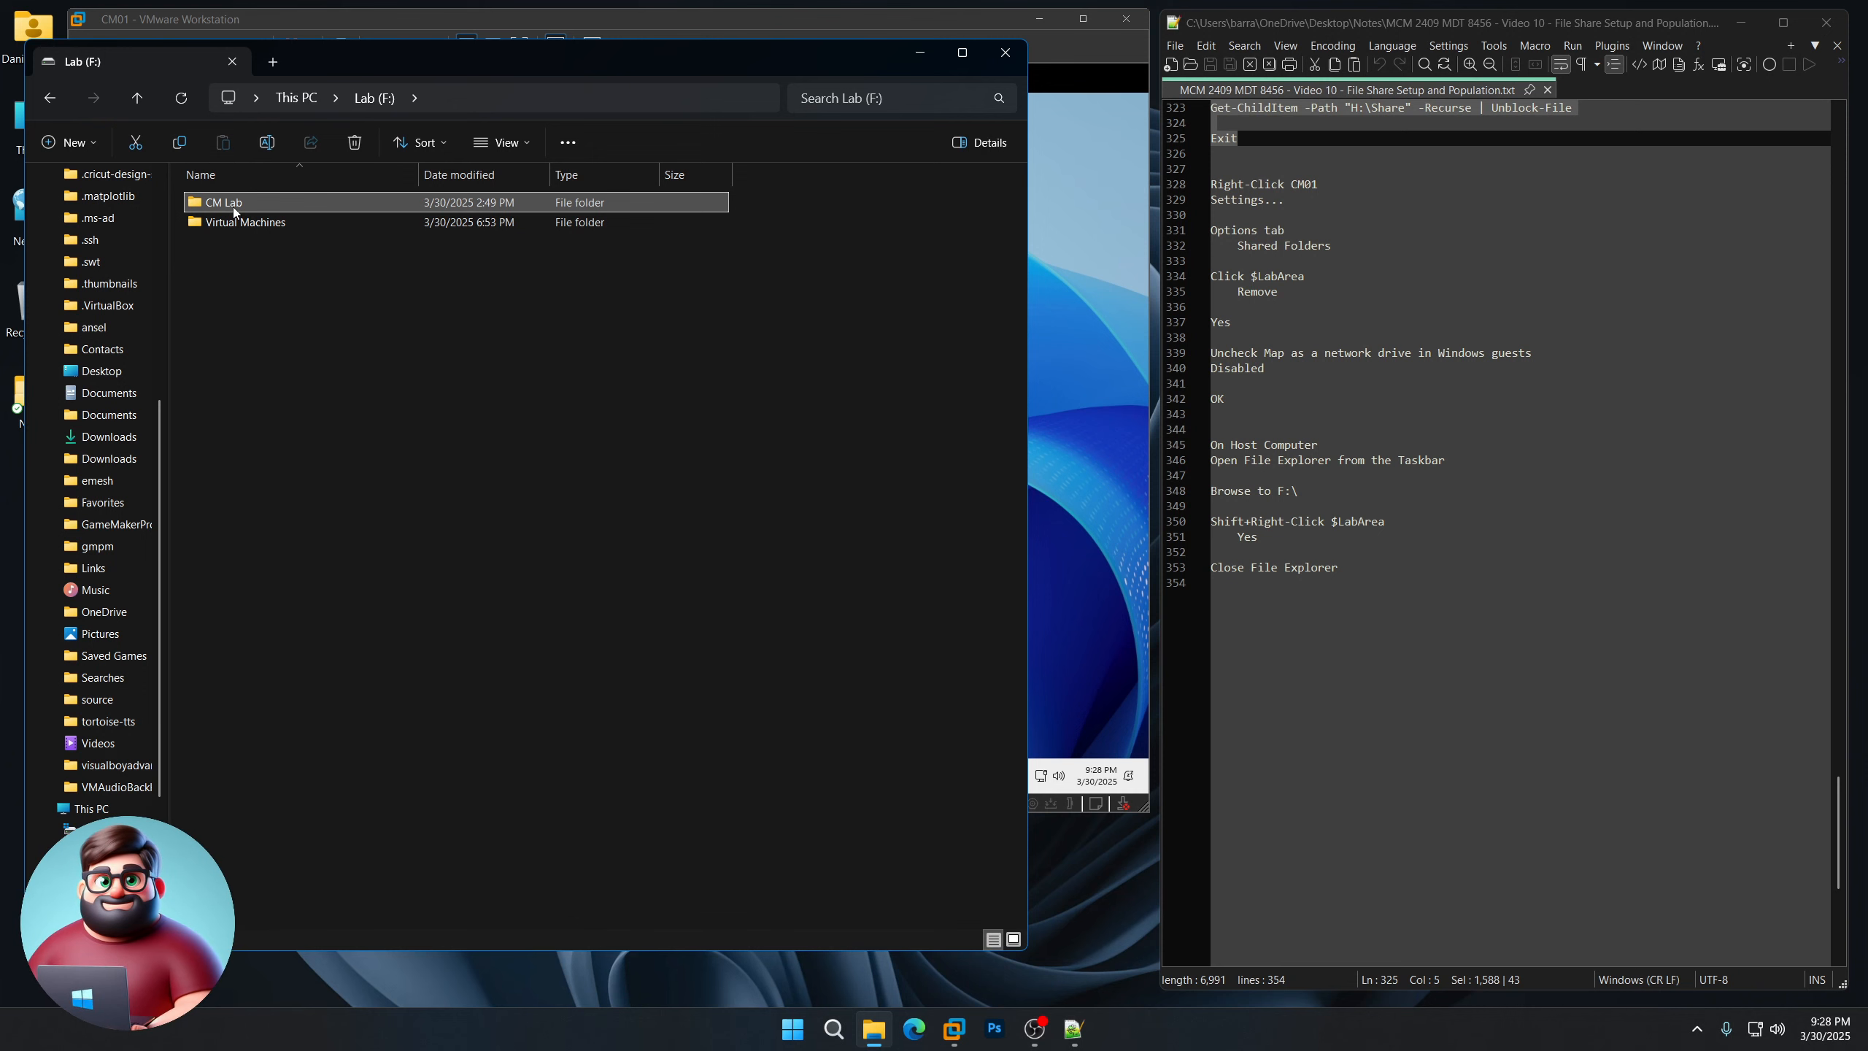
right_click(234, 210, "shift")
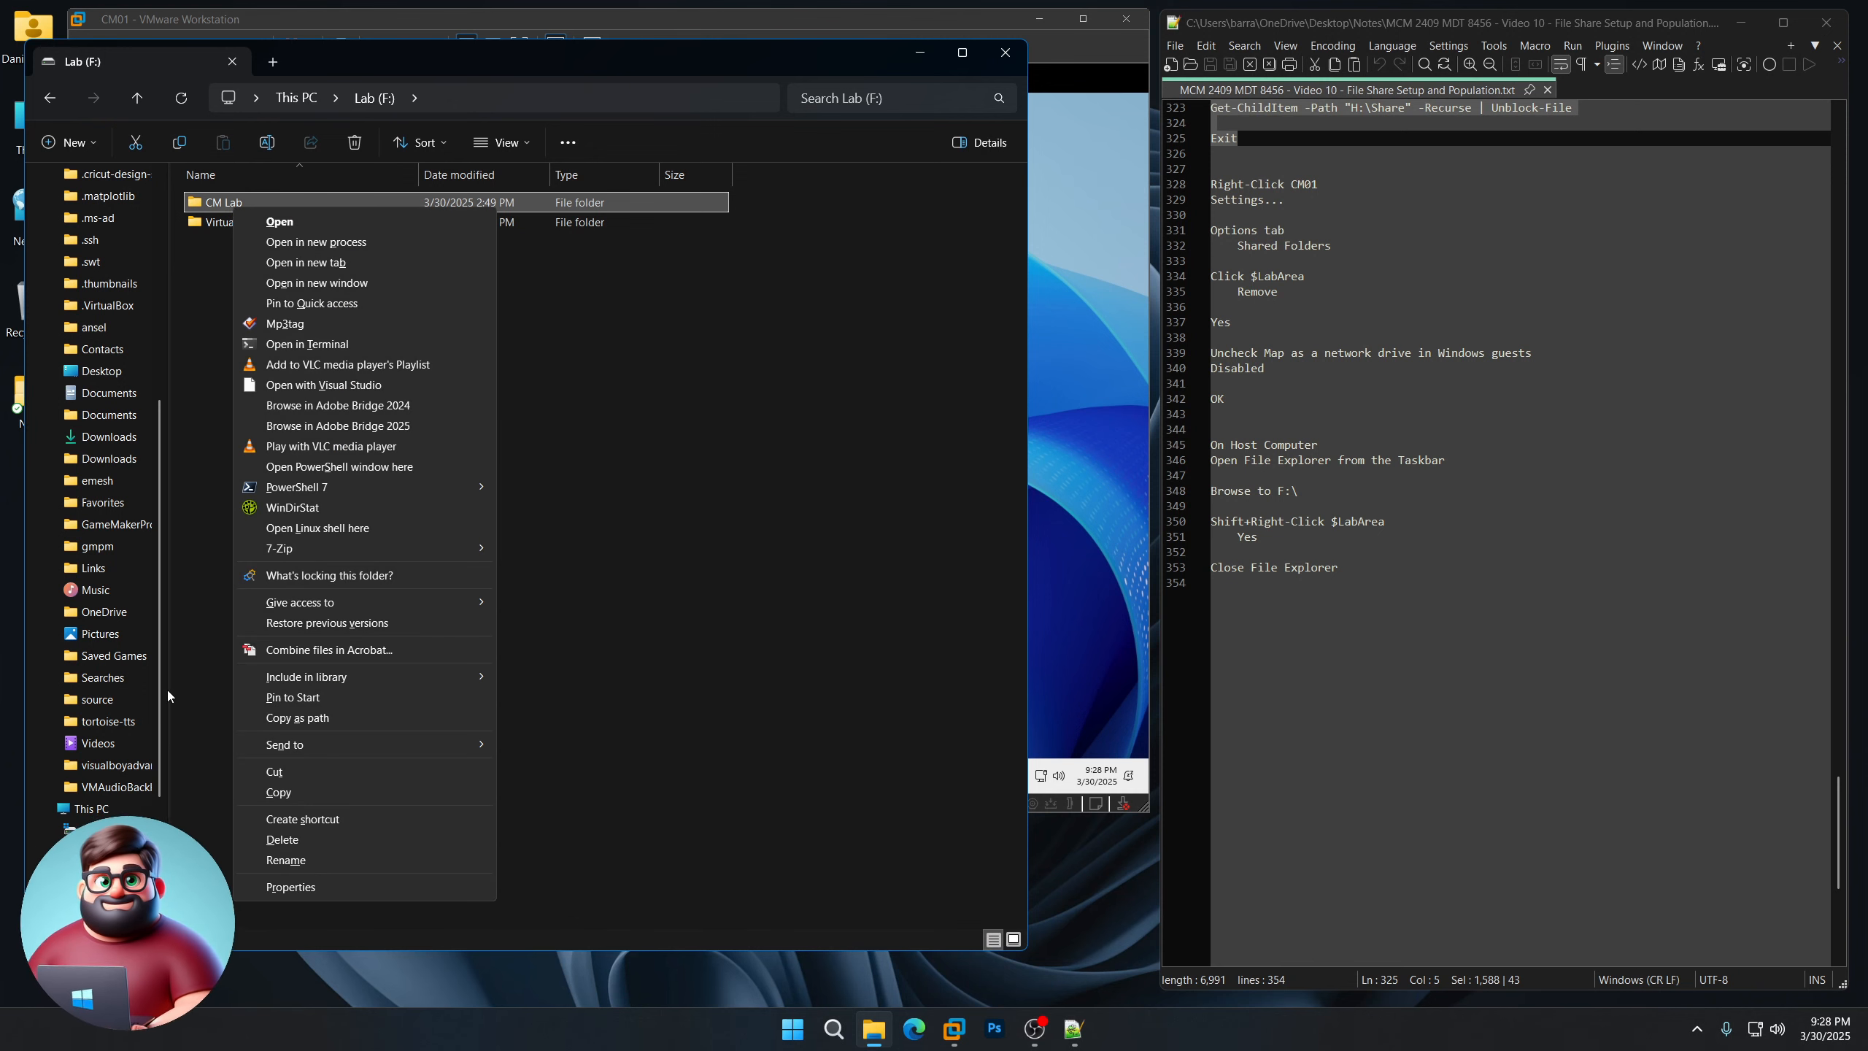
left_click(281, 840)
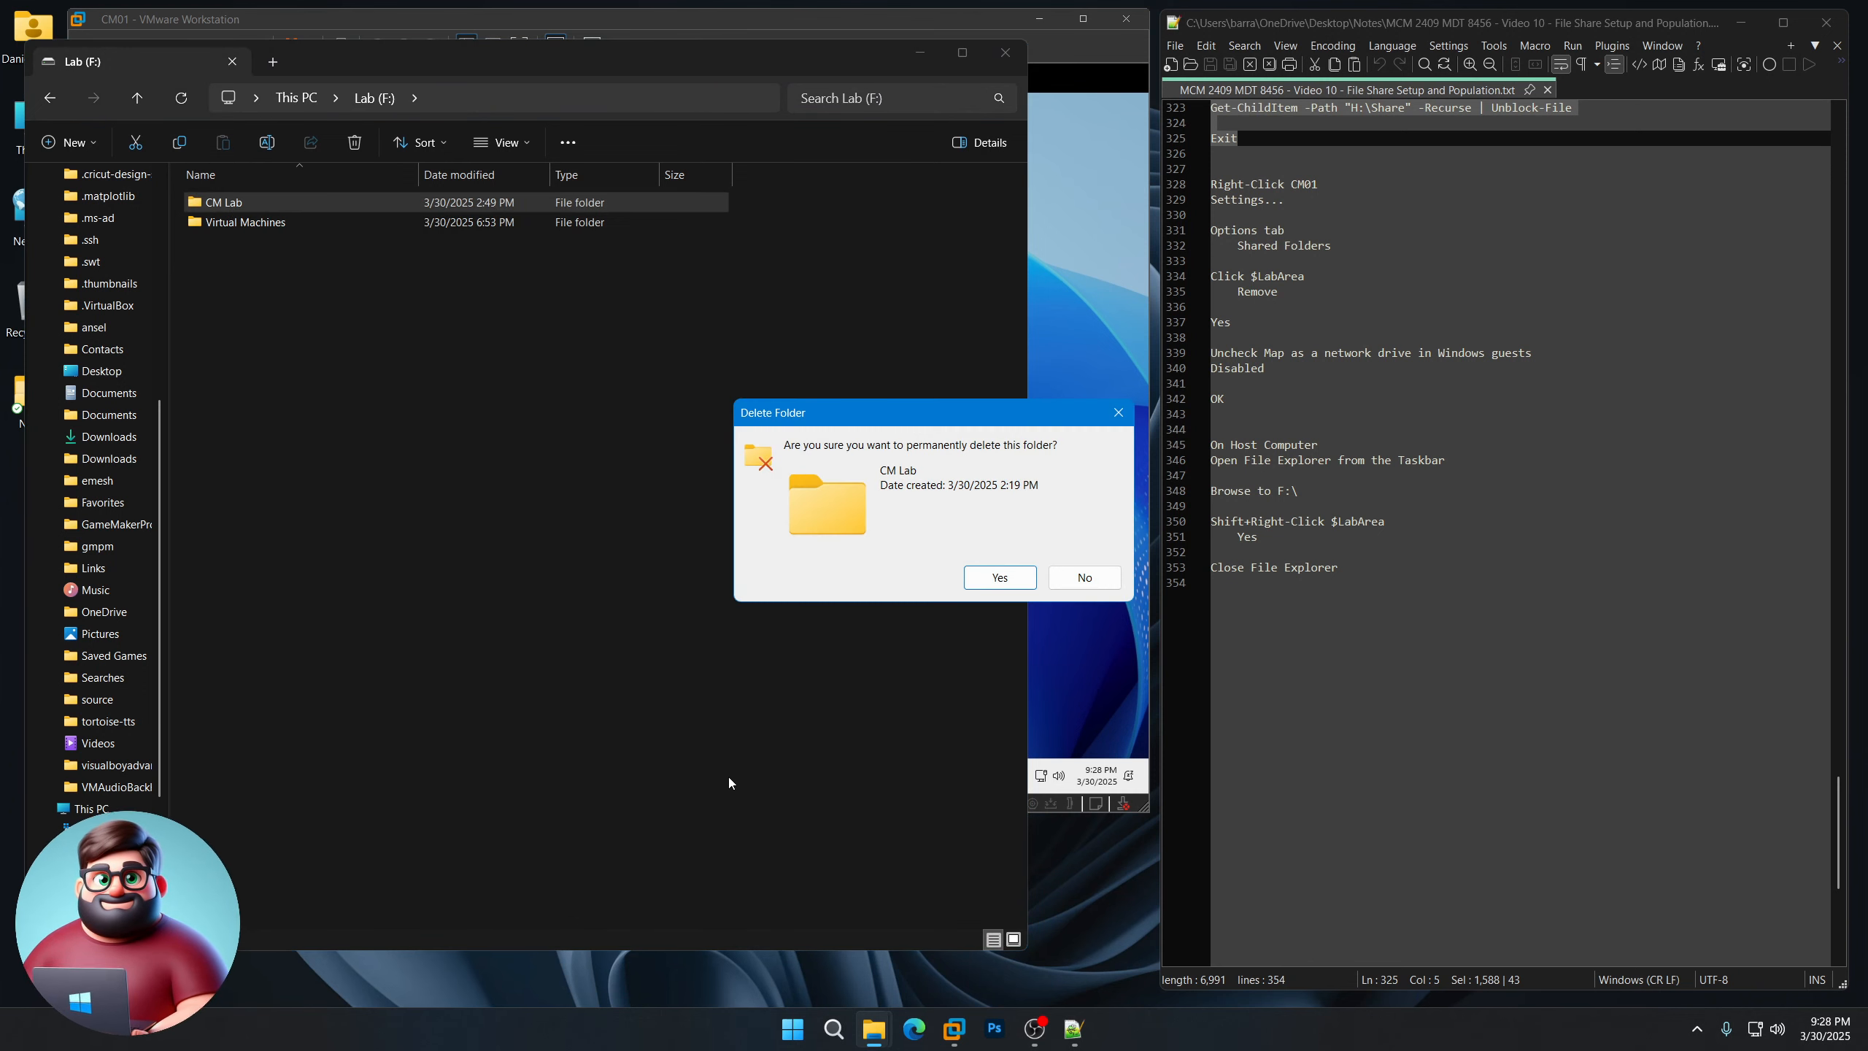
left_click(999, 578)
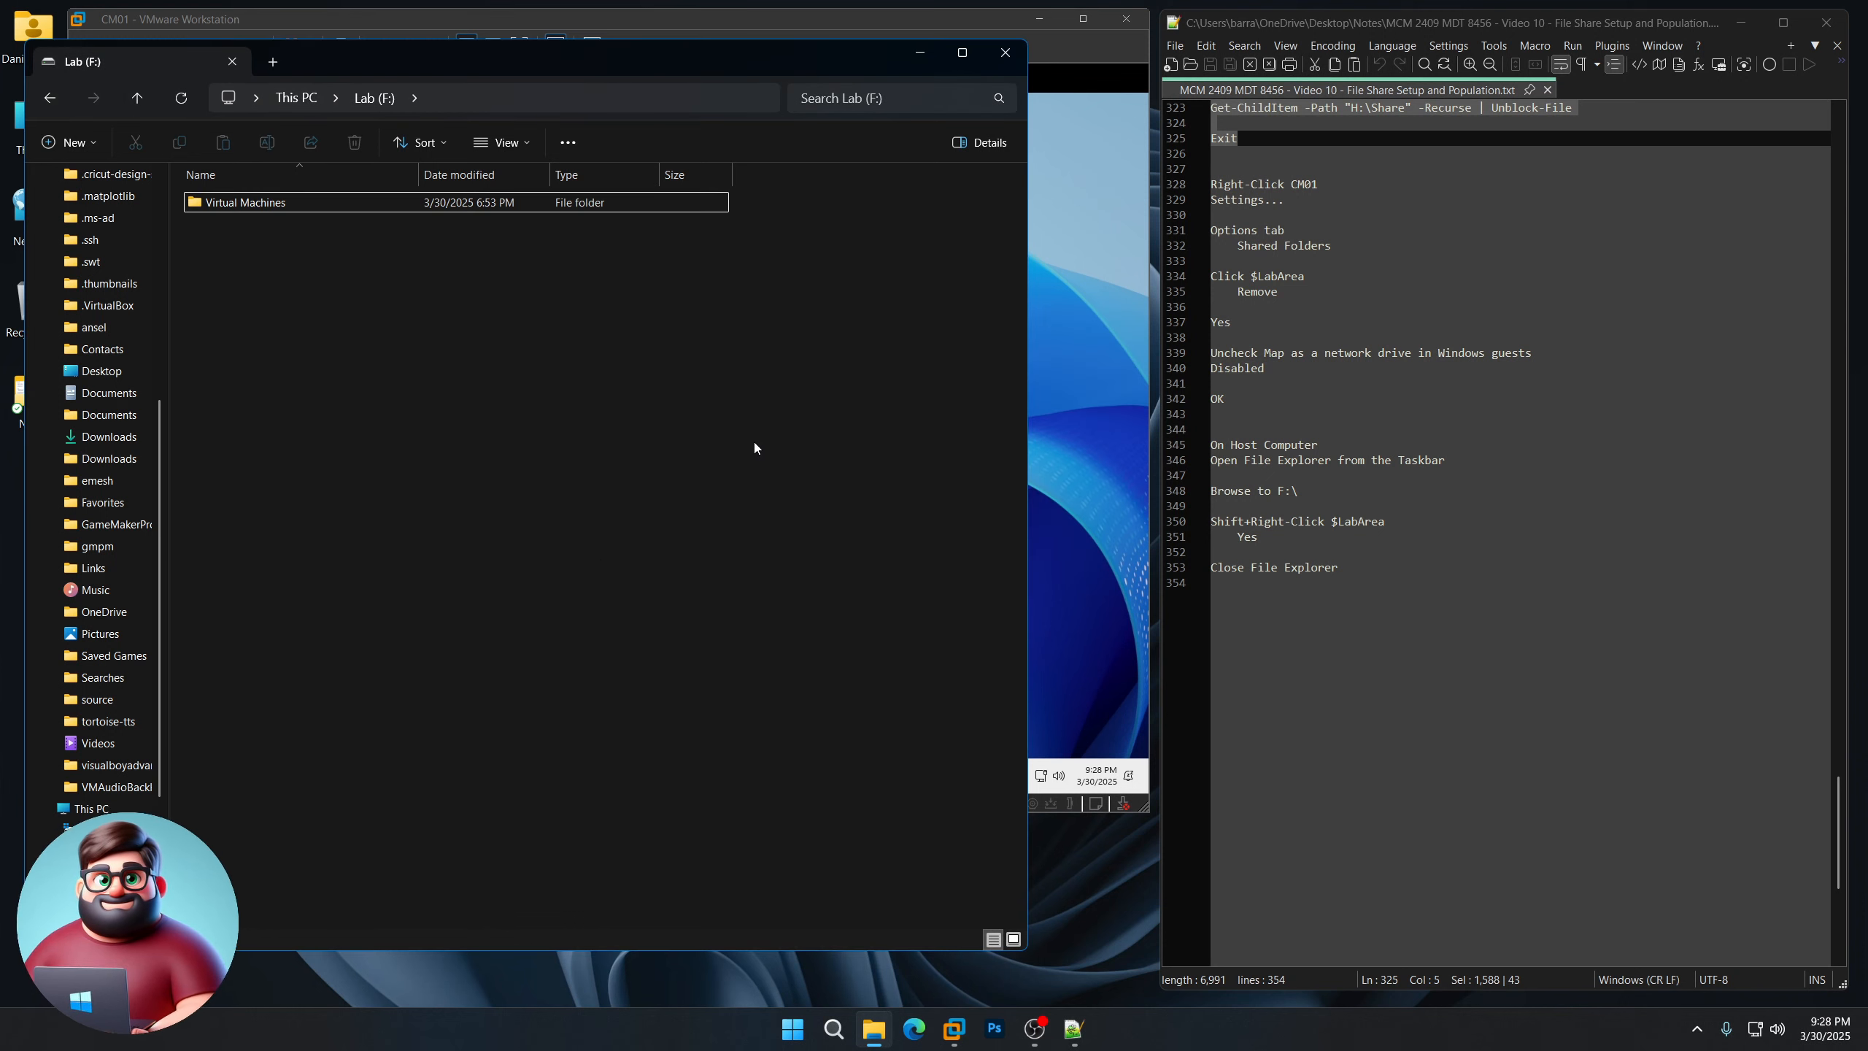
left_click(1009, 54)
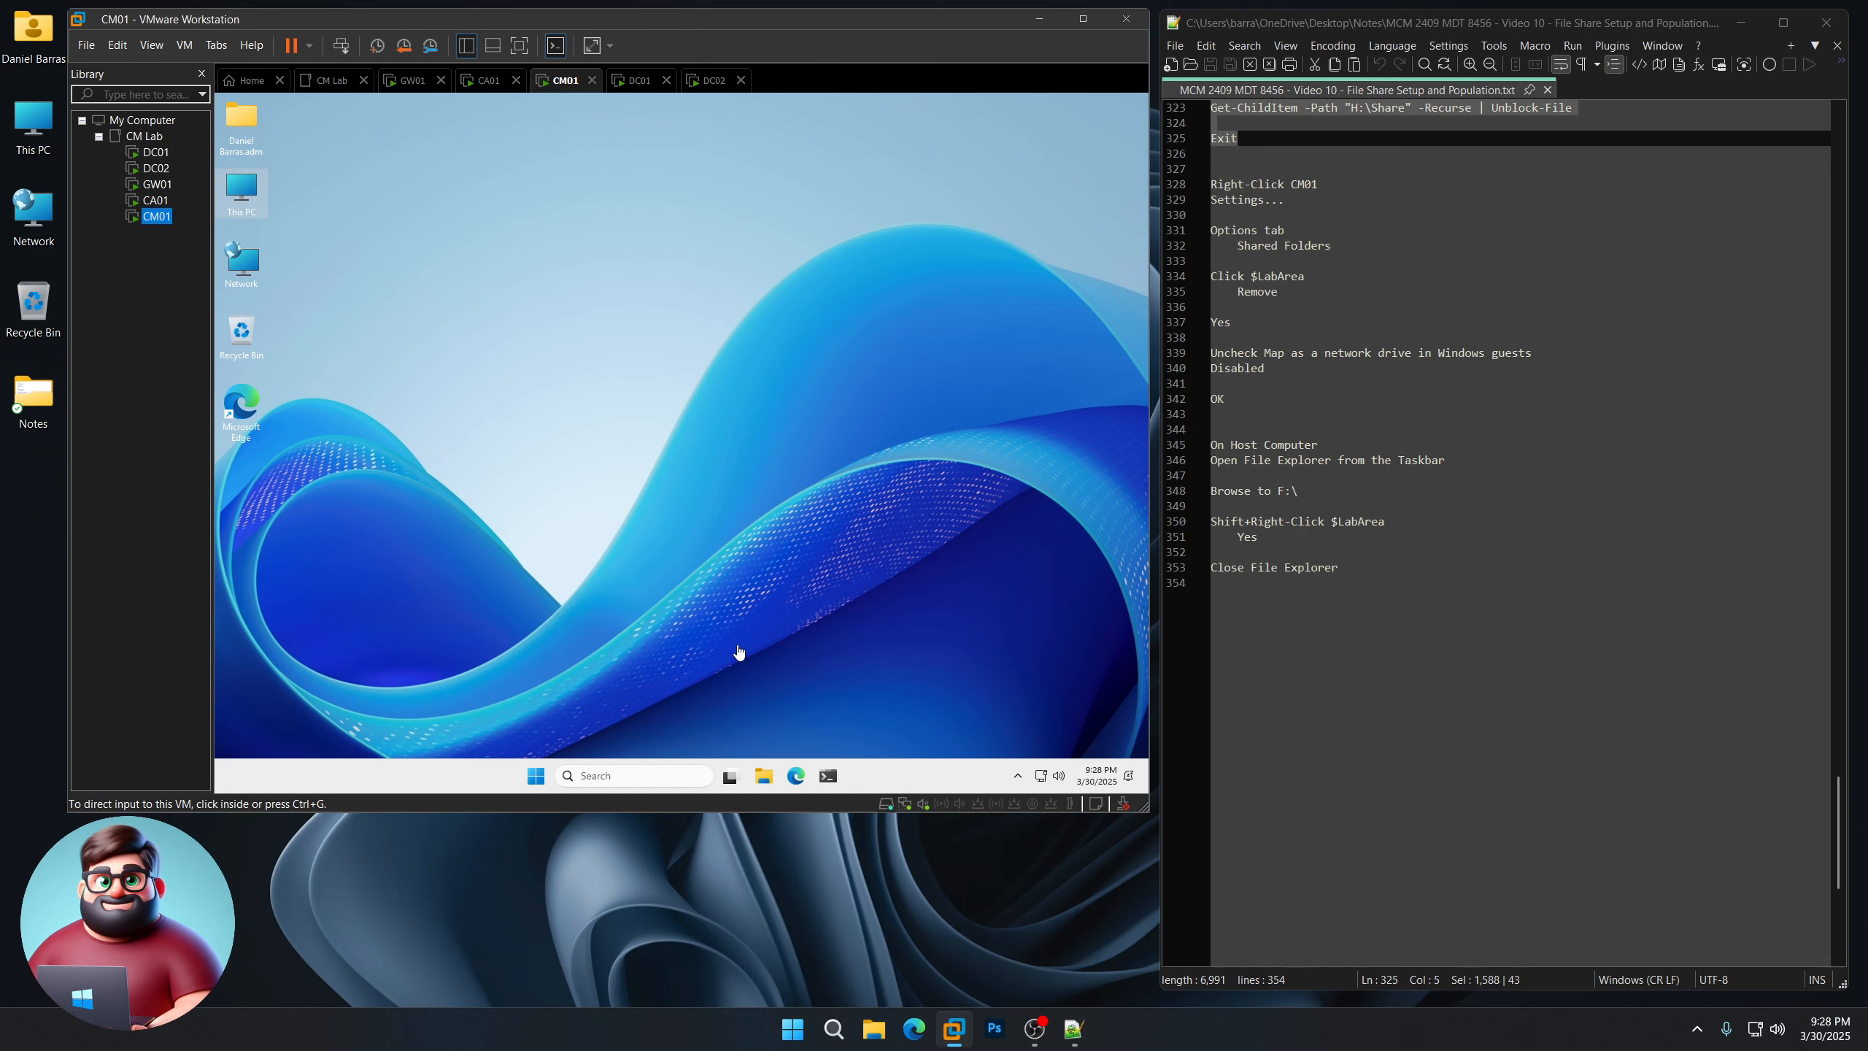
left_click(938, 952)
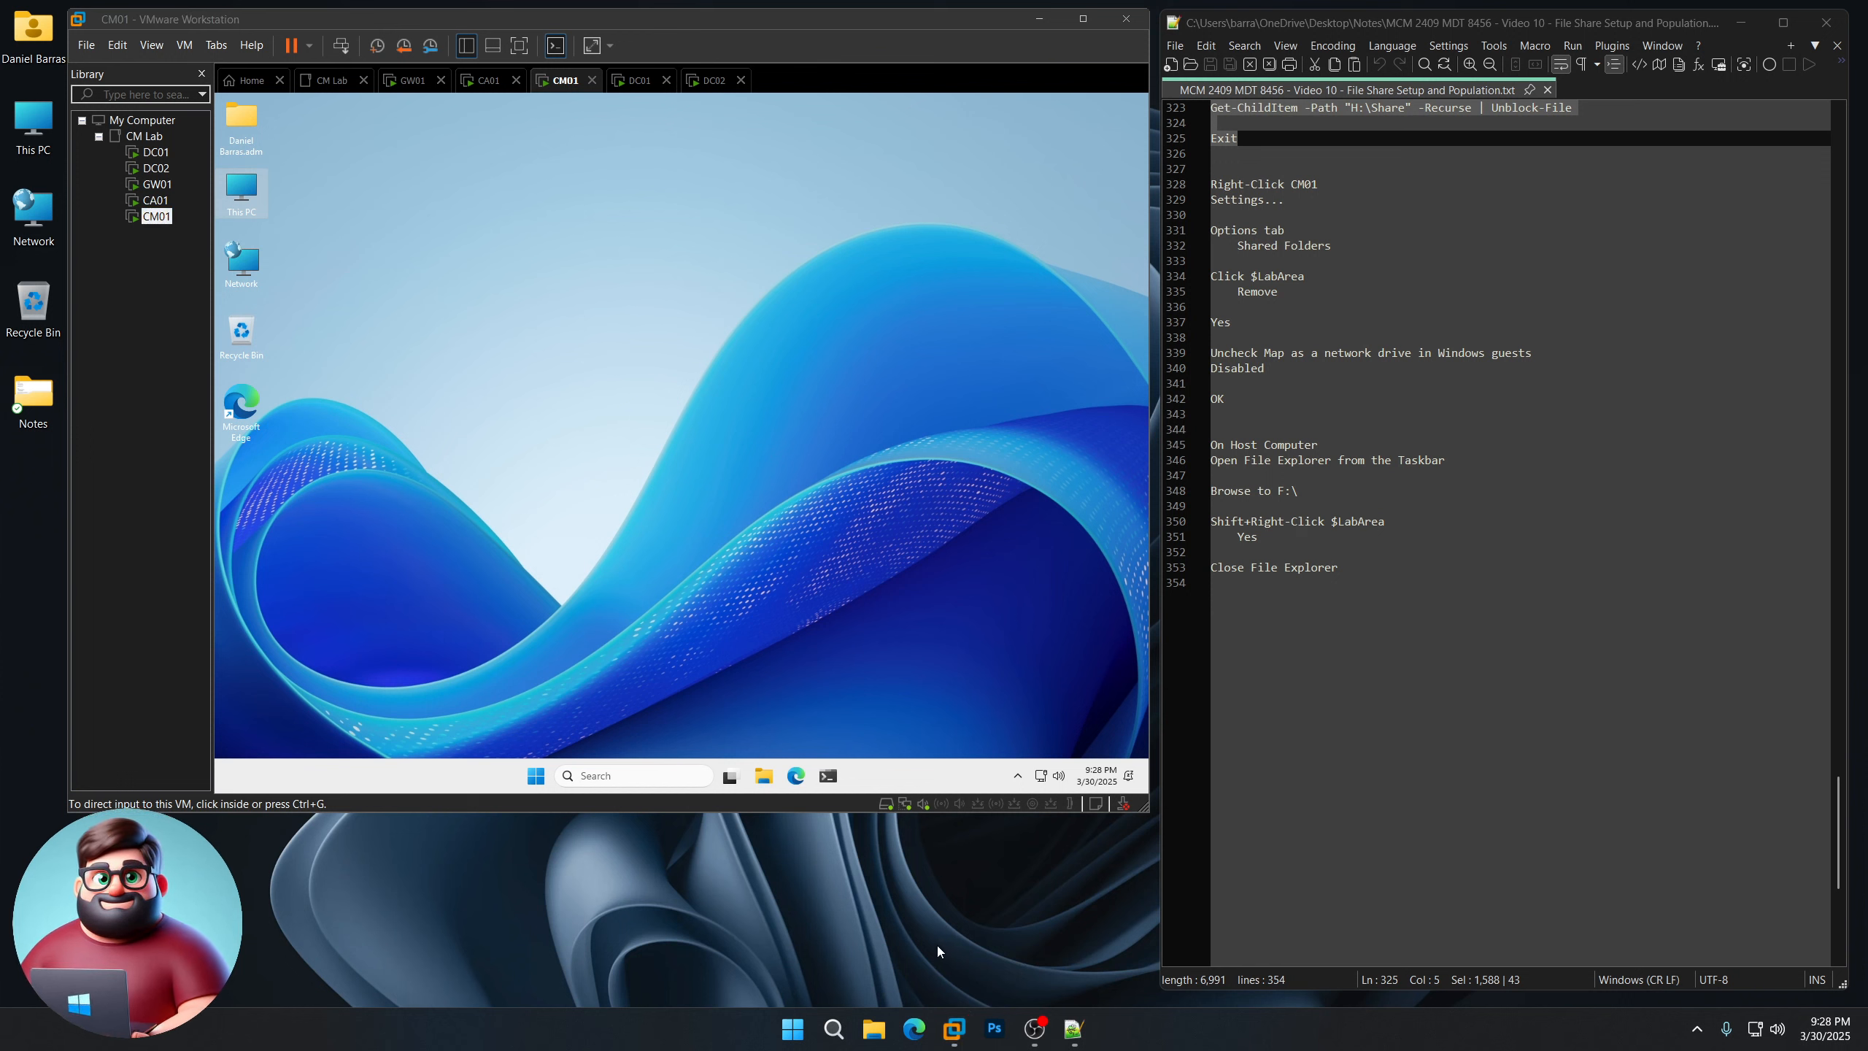